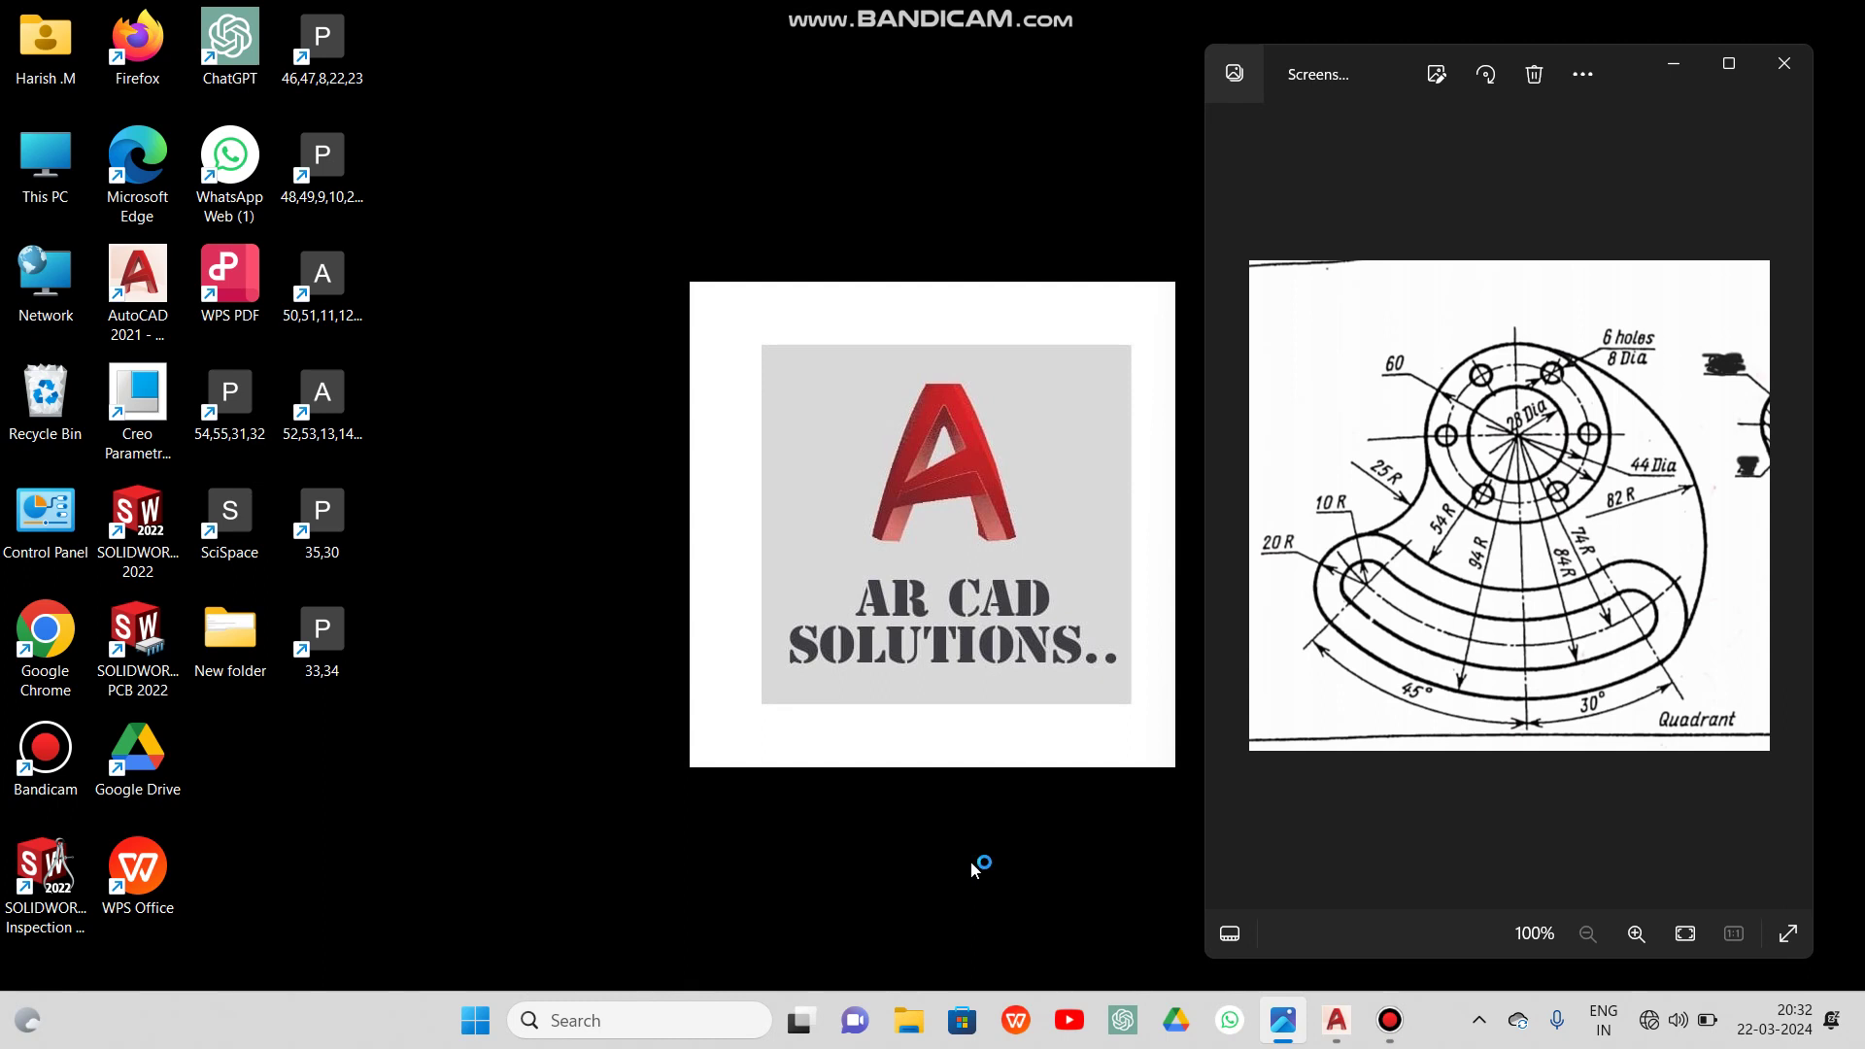
Switch to AutoCAD and bring up the reference image of the quadrant drawing beside the empty drawing area
mouse_move(1331, 1040)
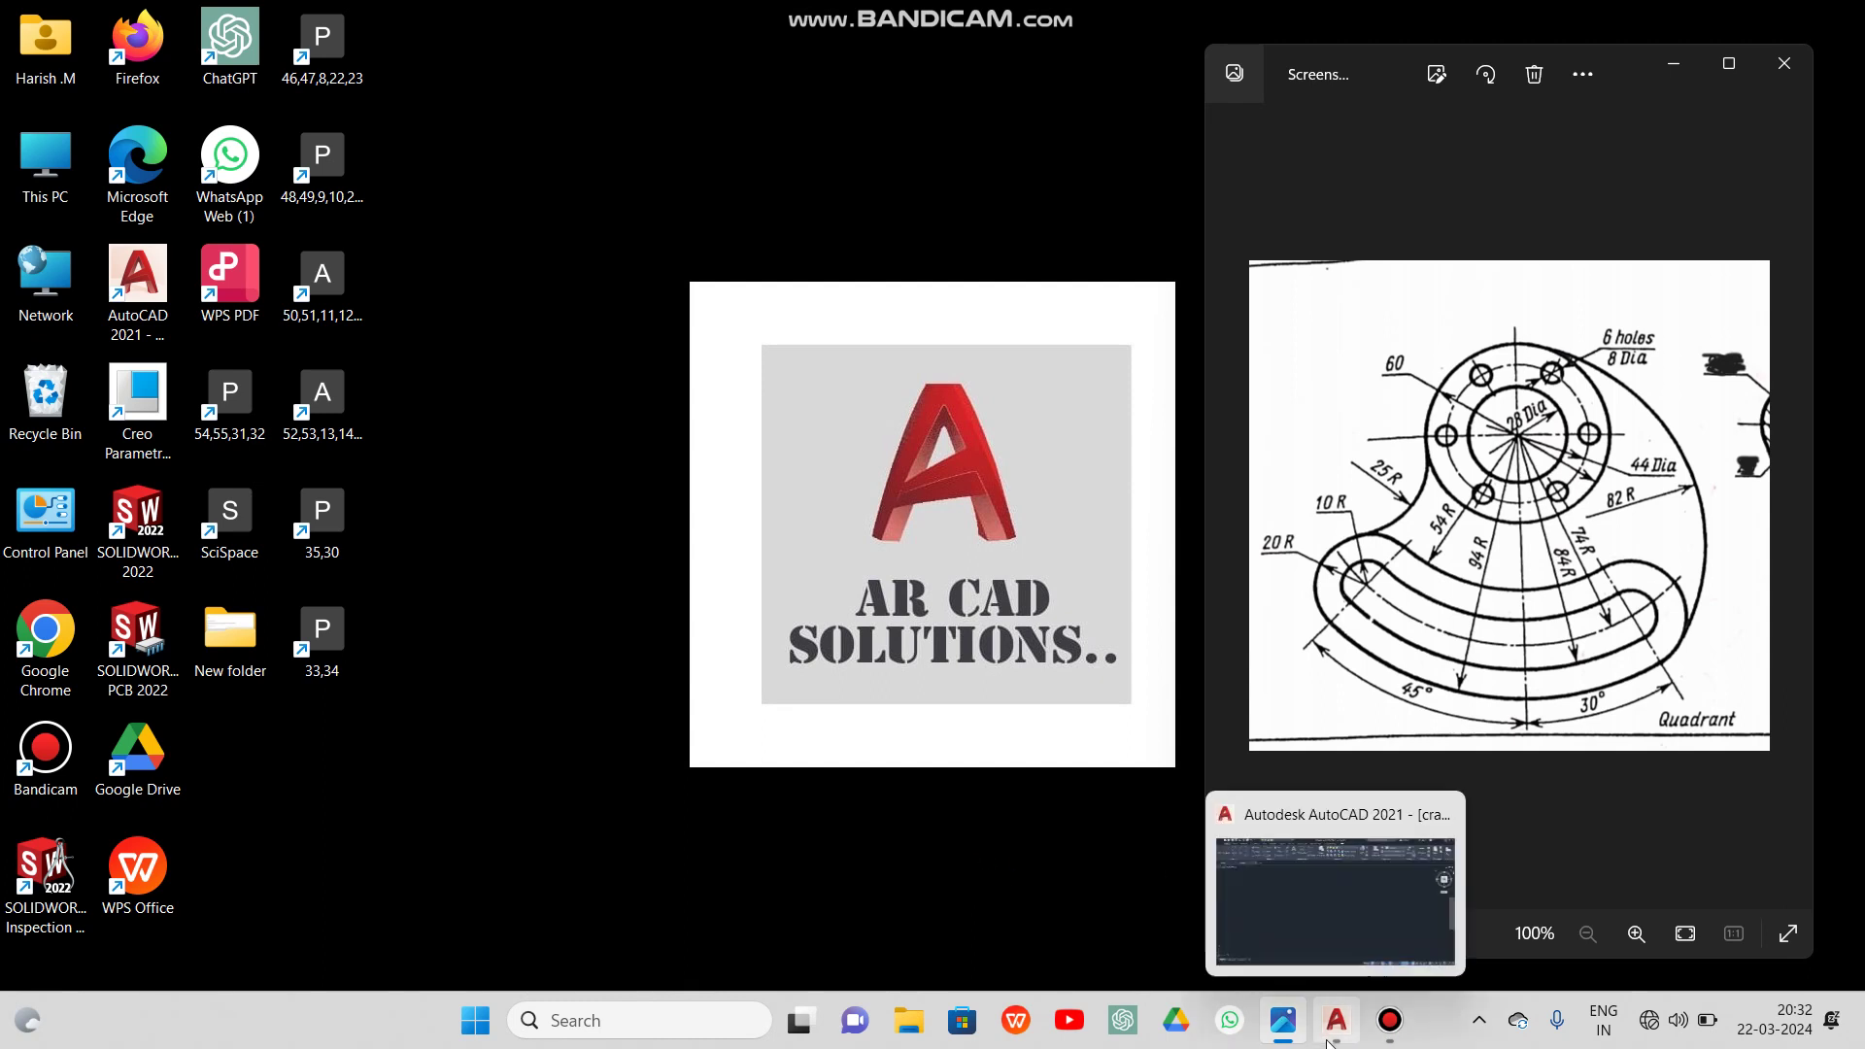
click(1333, 1040)
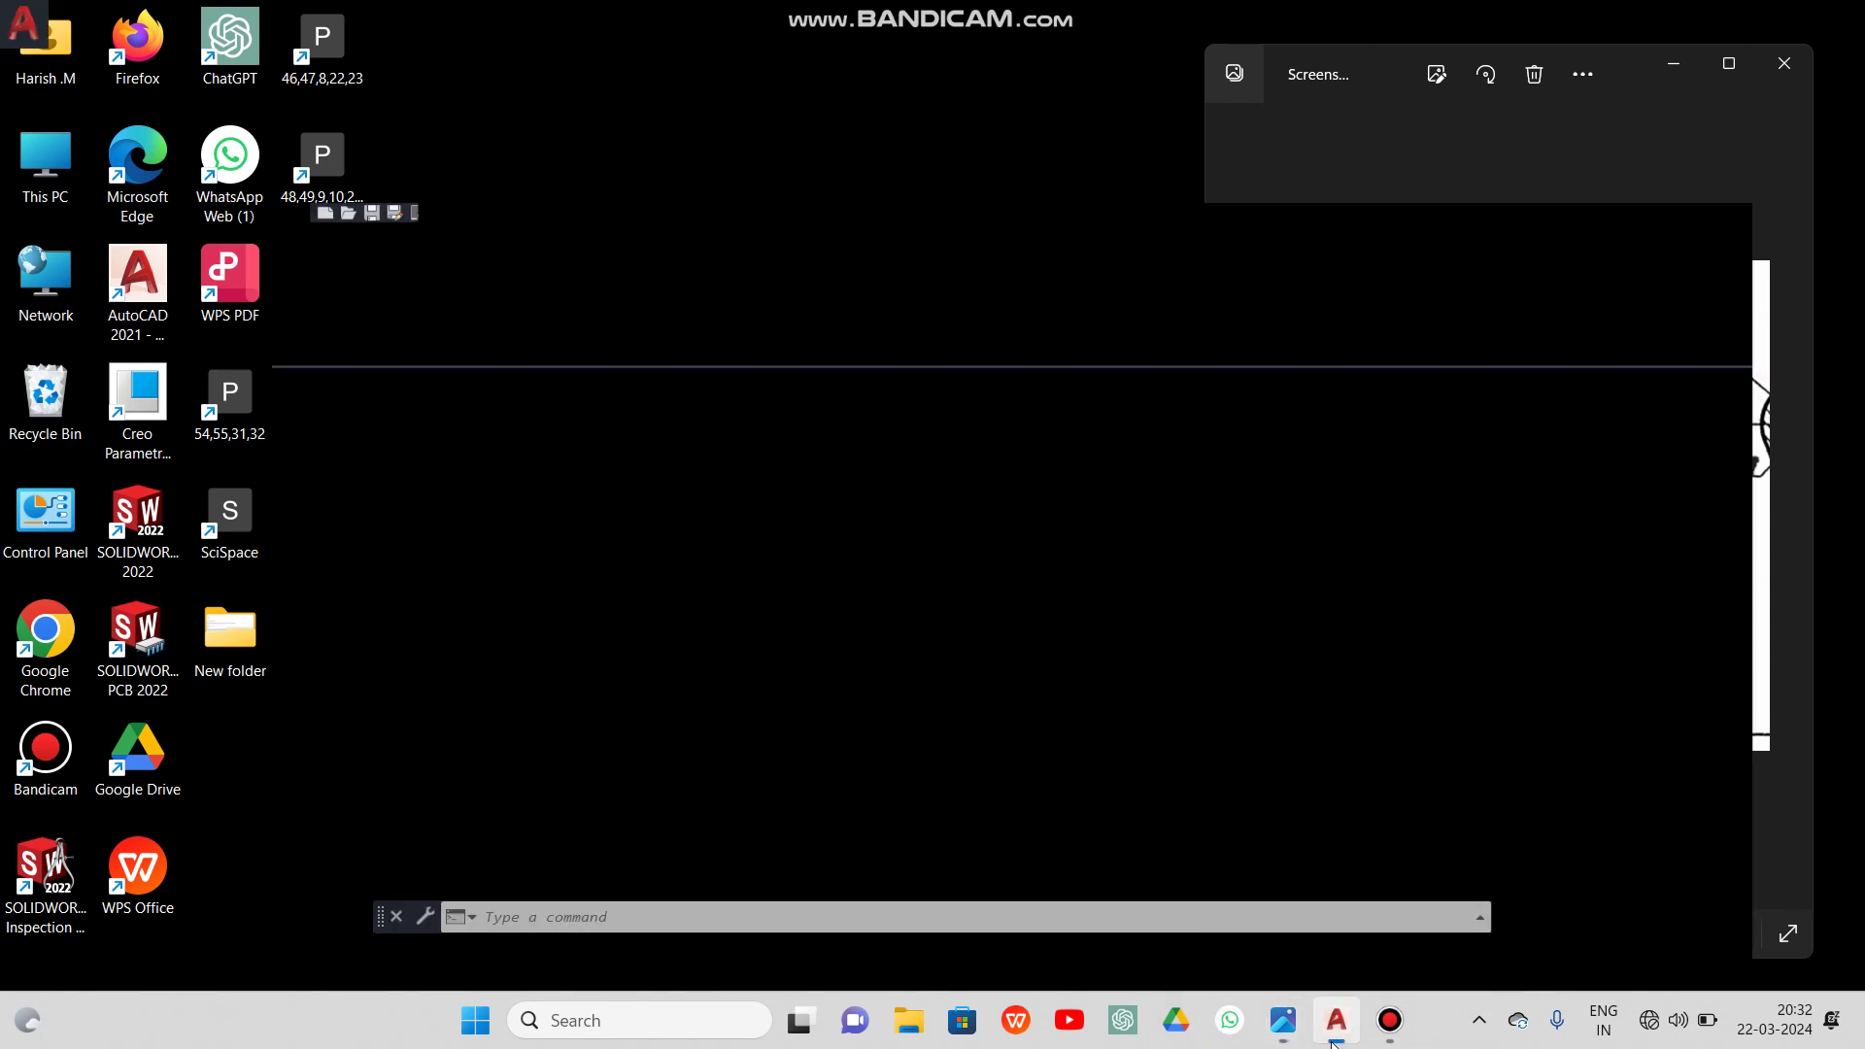
mouse_move(1292, 1040)
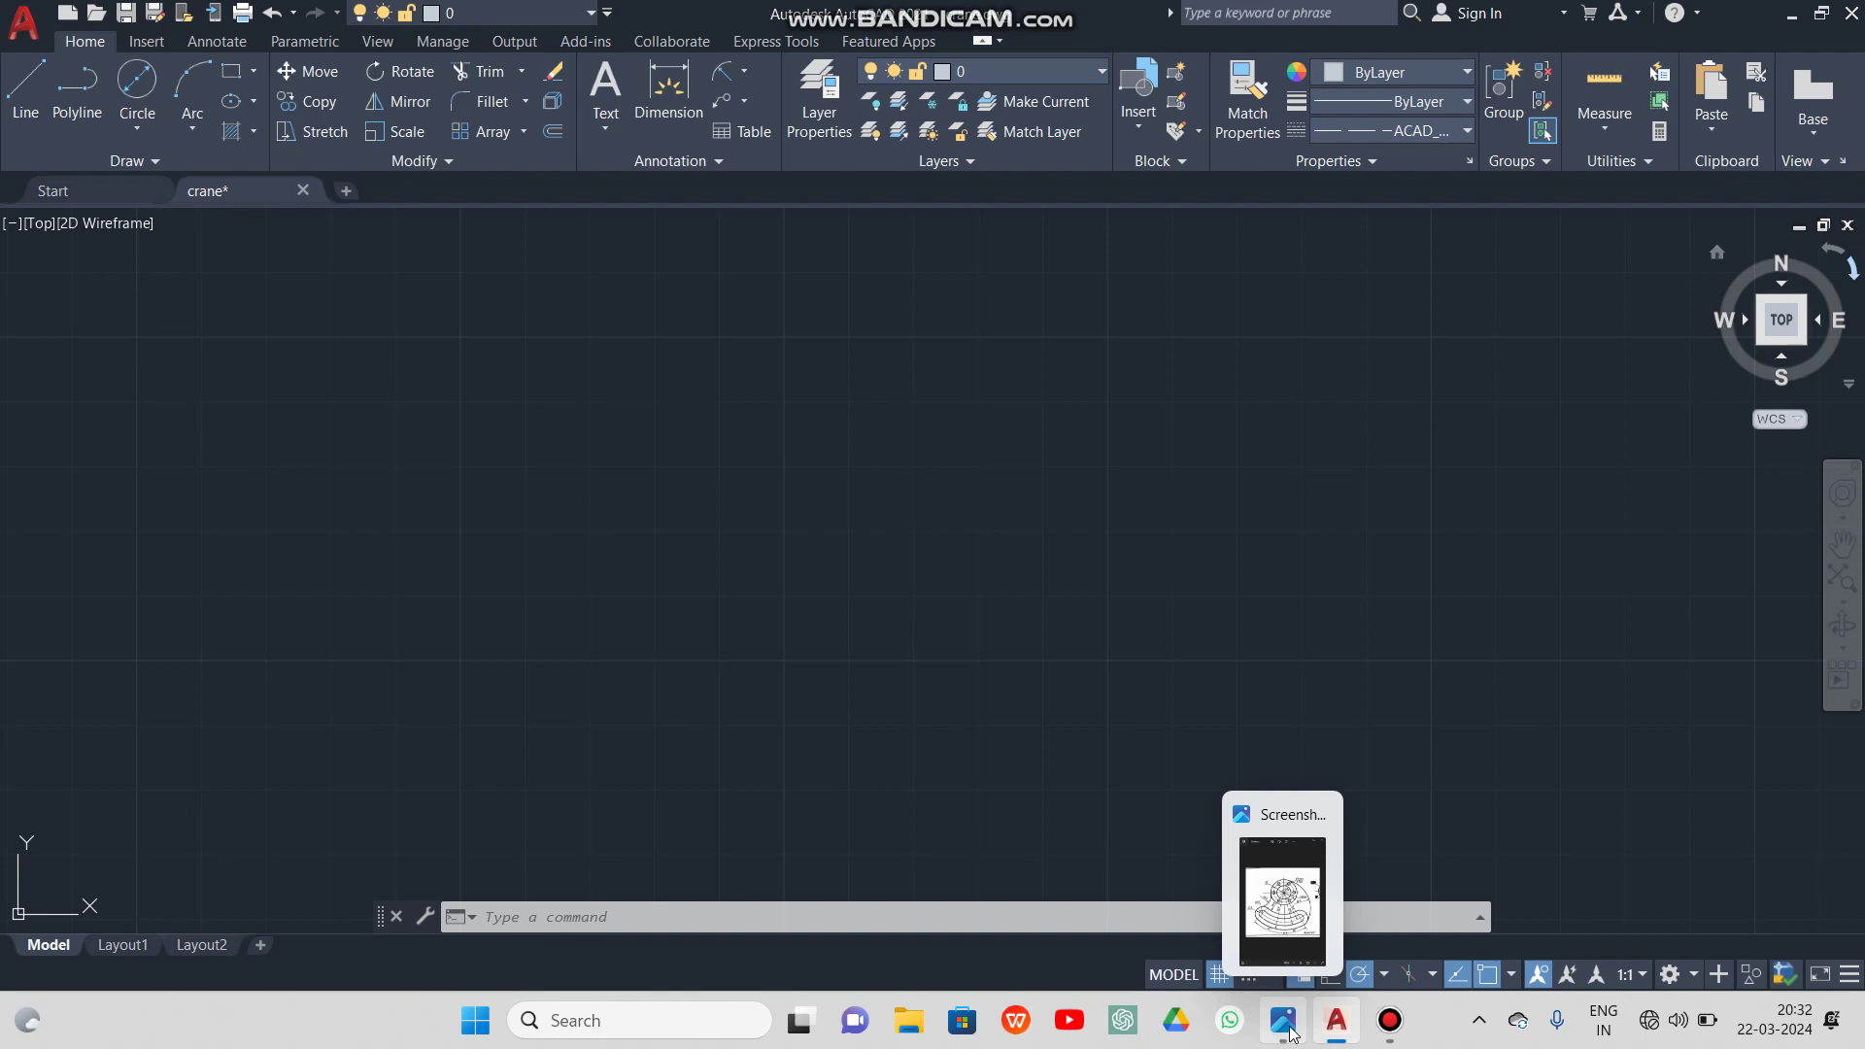
click(1290, 1030)
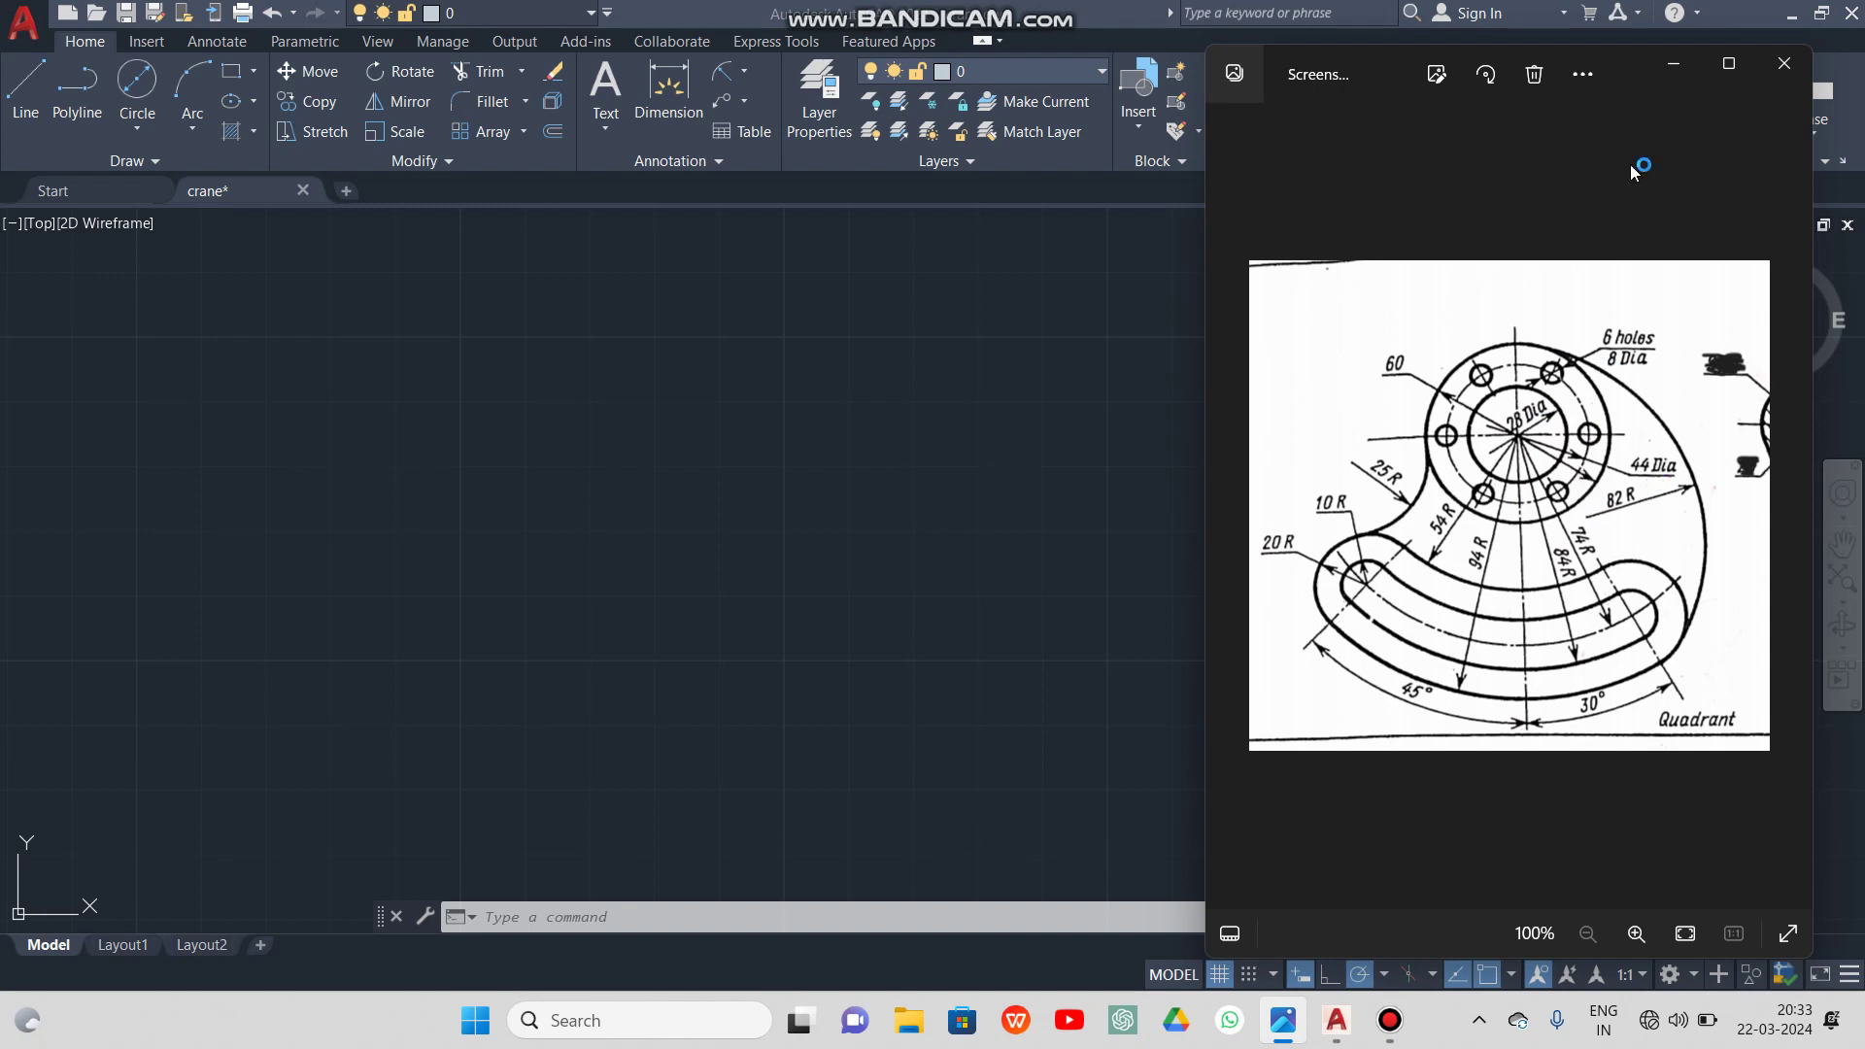
Raise the display brightness in the system quick settings and return to the AutoCAD drawing area
click(1695, 1020)
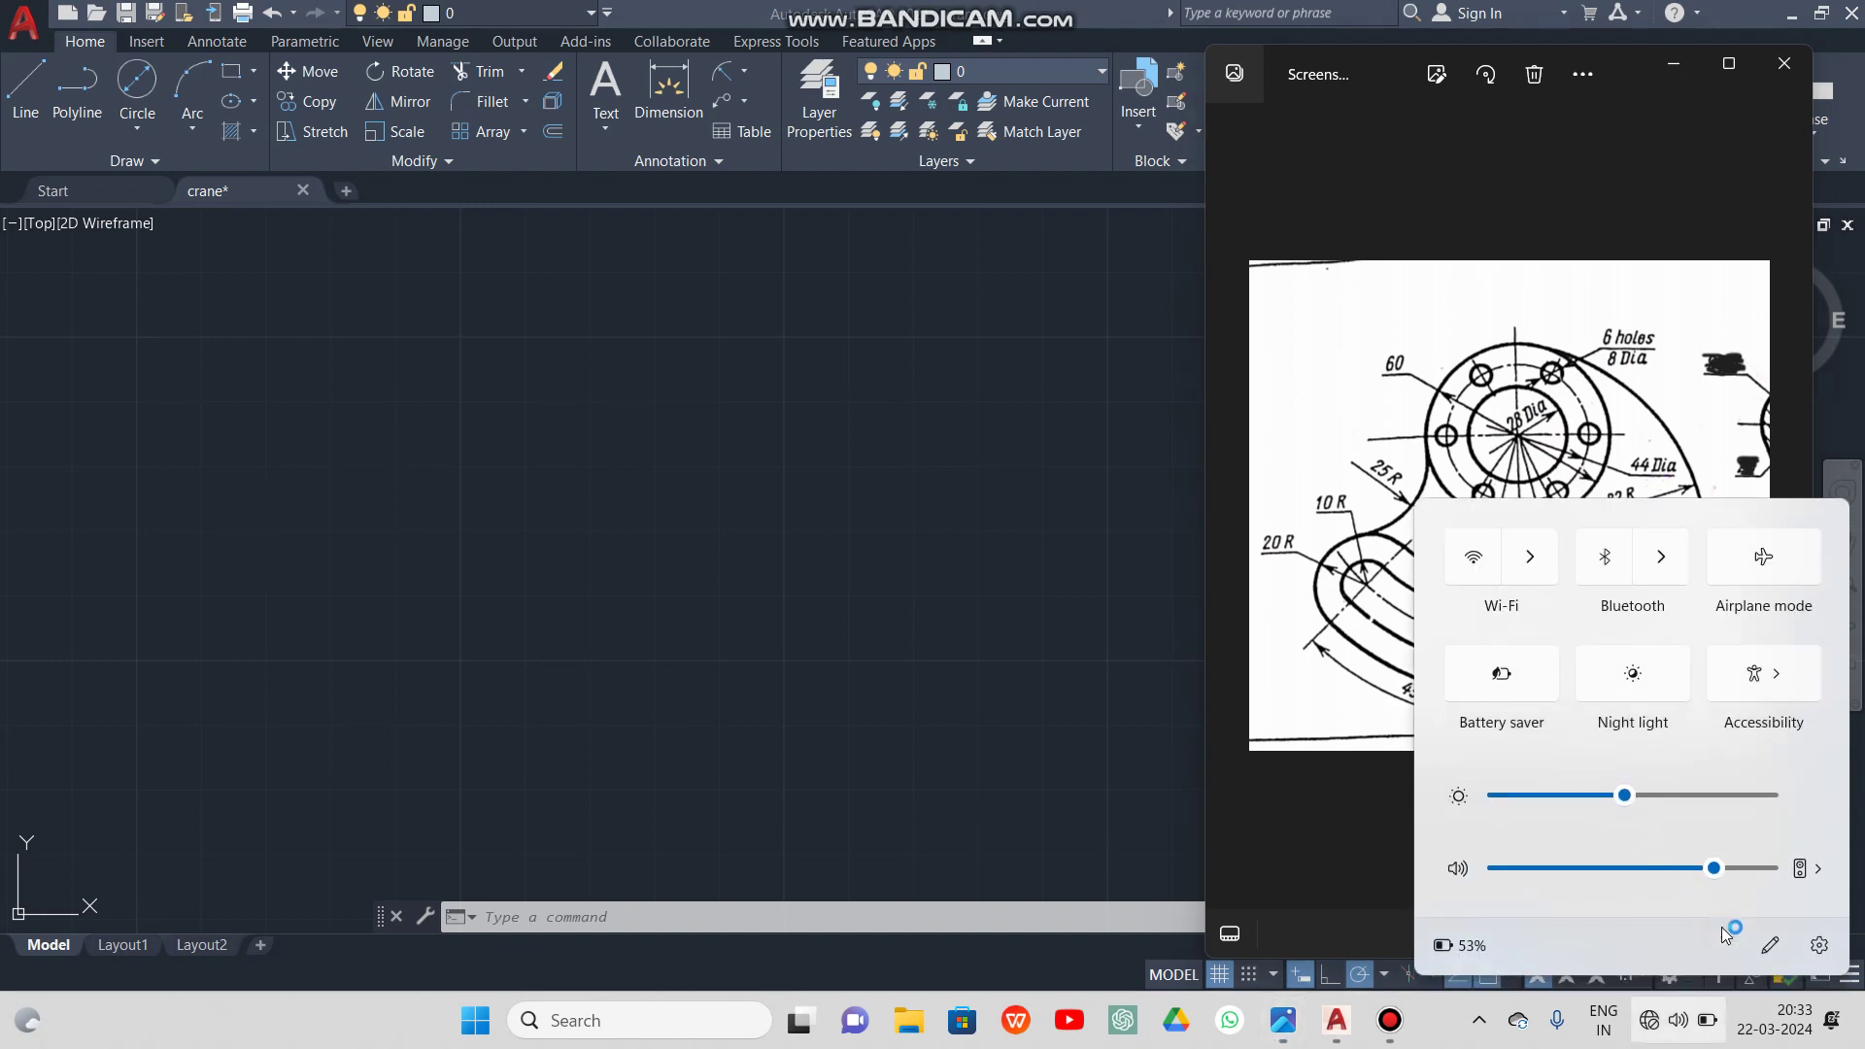
click(1686, 798)
click(1111, 601)
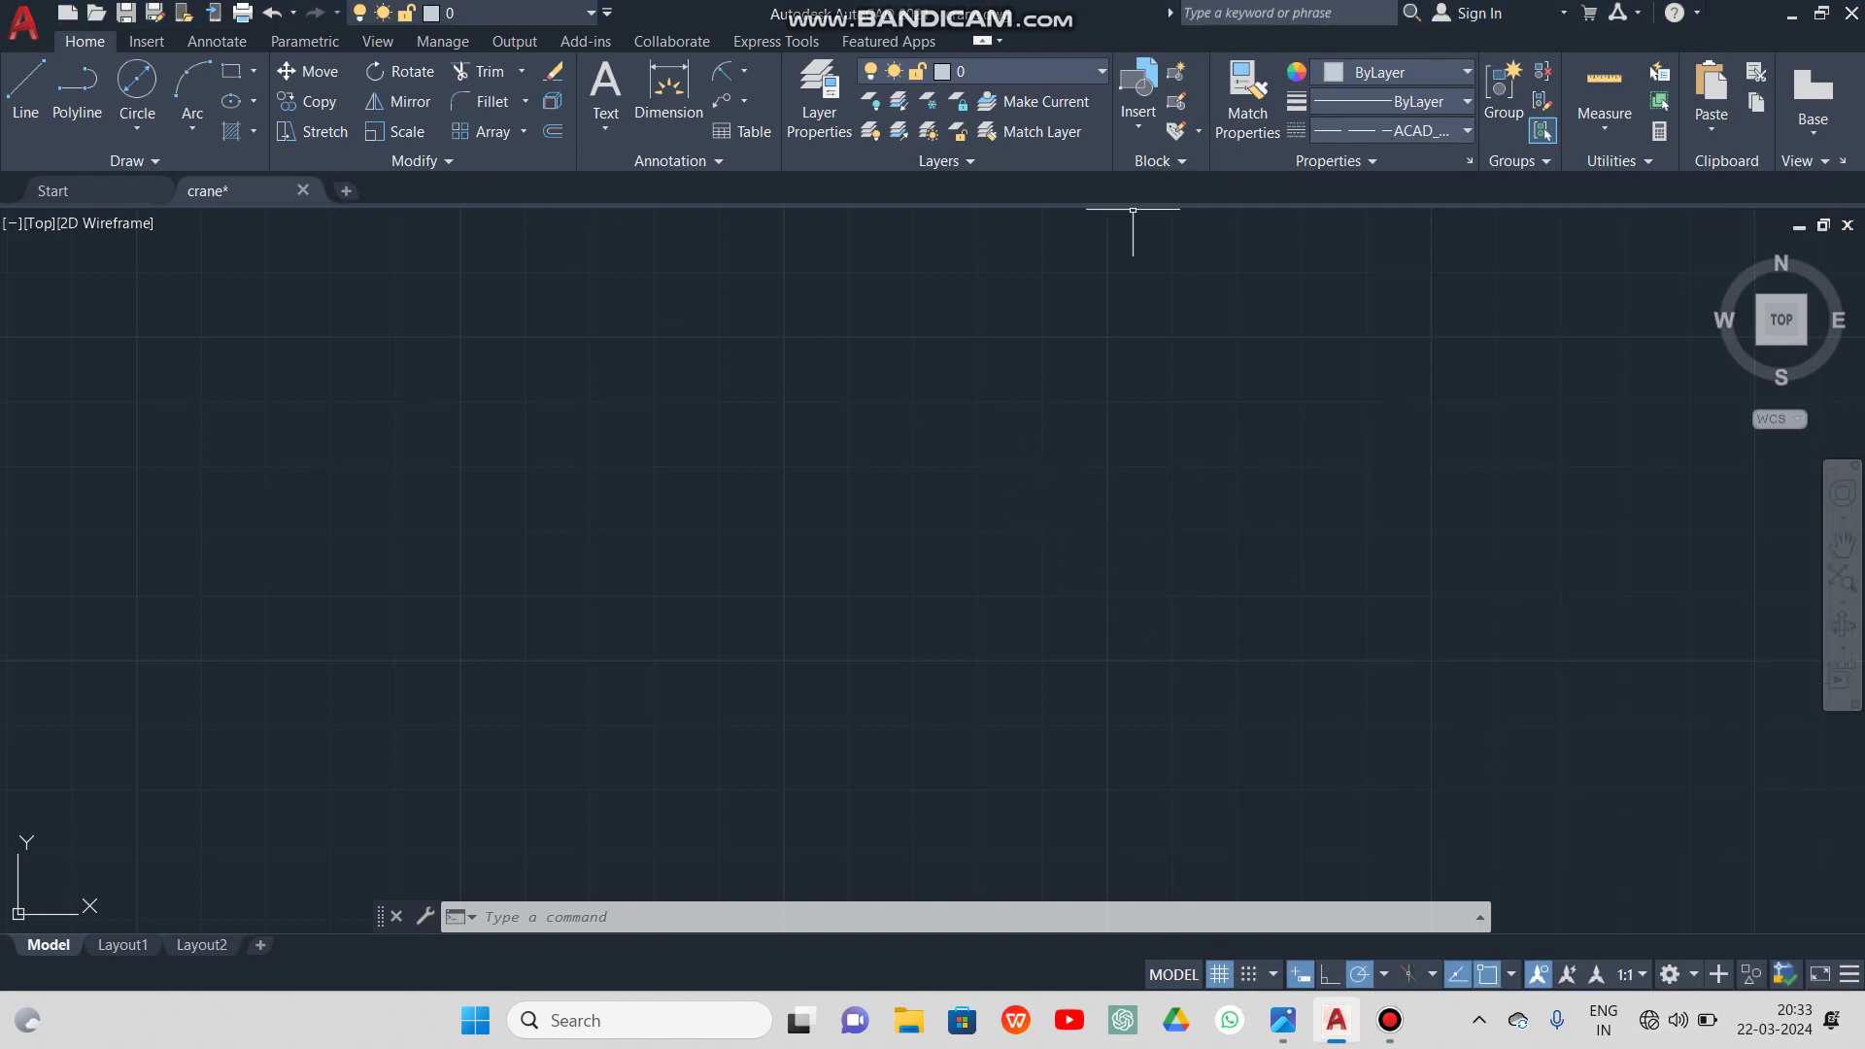
Draw a circle of diameter 44 in the empty drawing area using the current dashed linetype
click(121, 85)
click(651, 487)
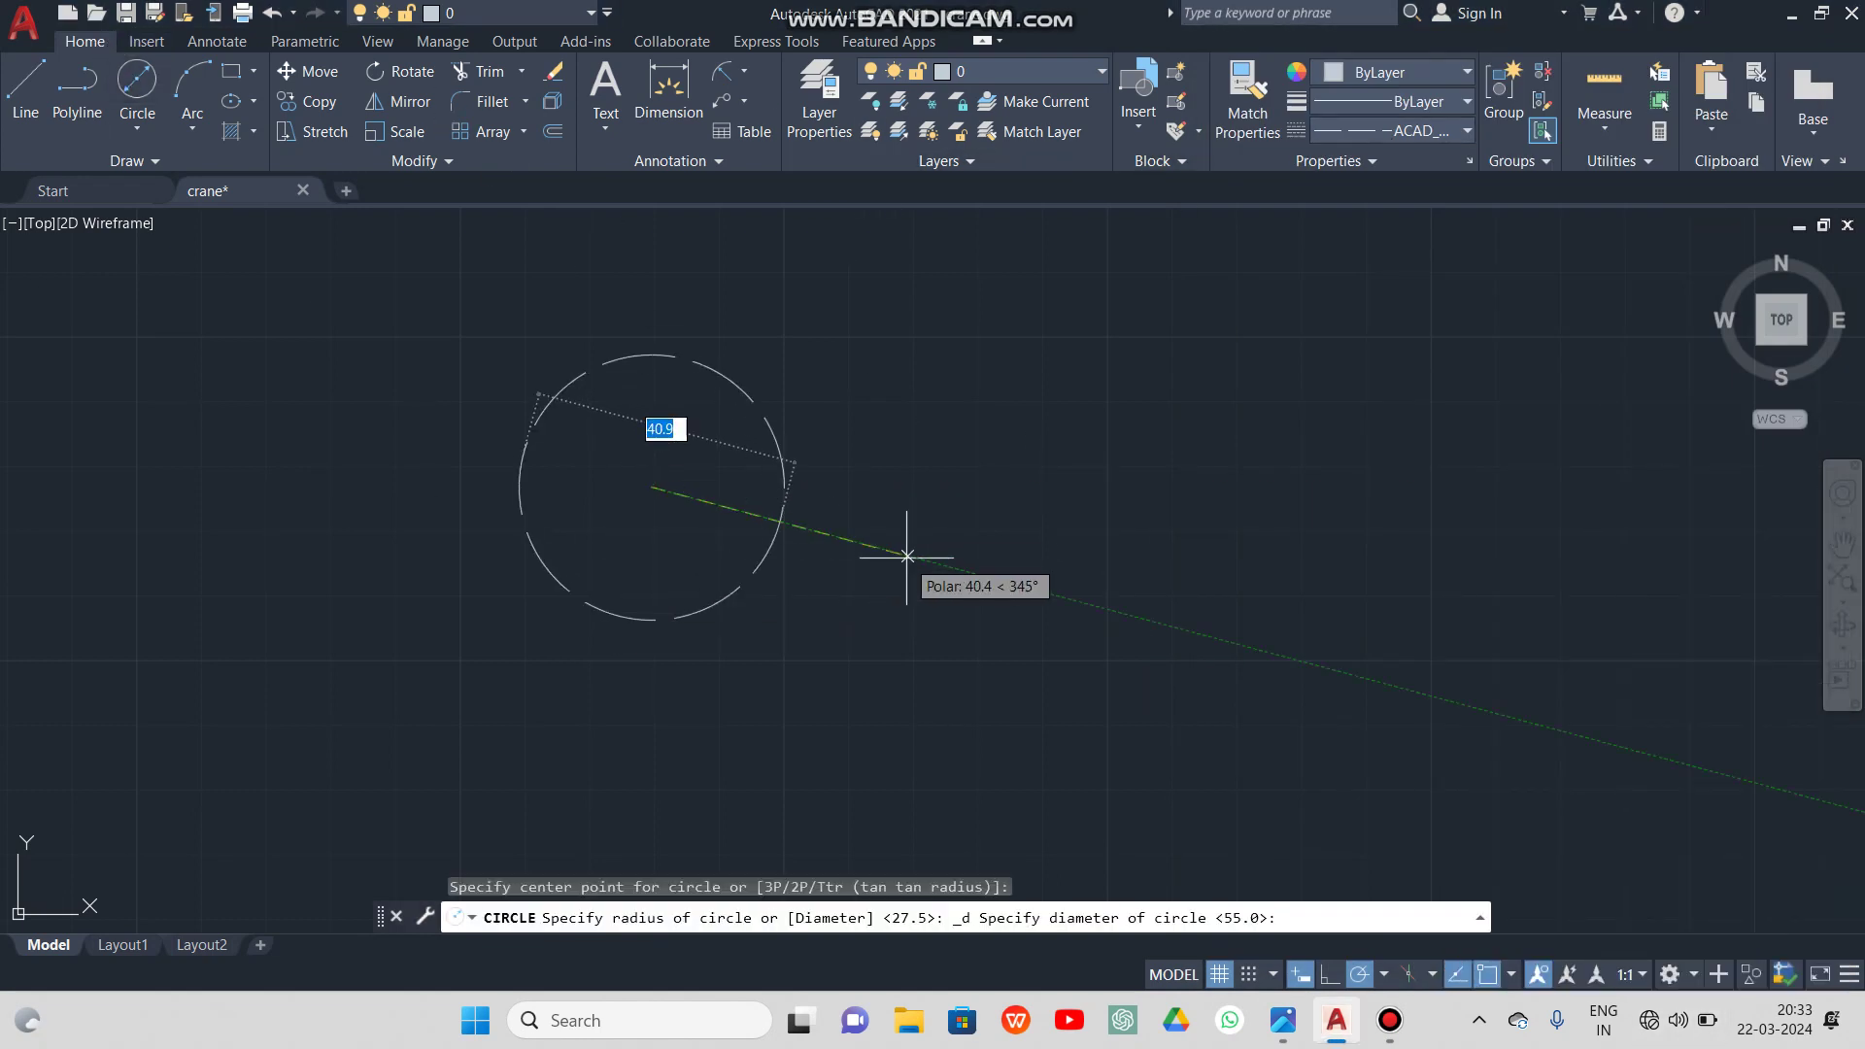
text(44)
key(Return)
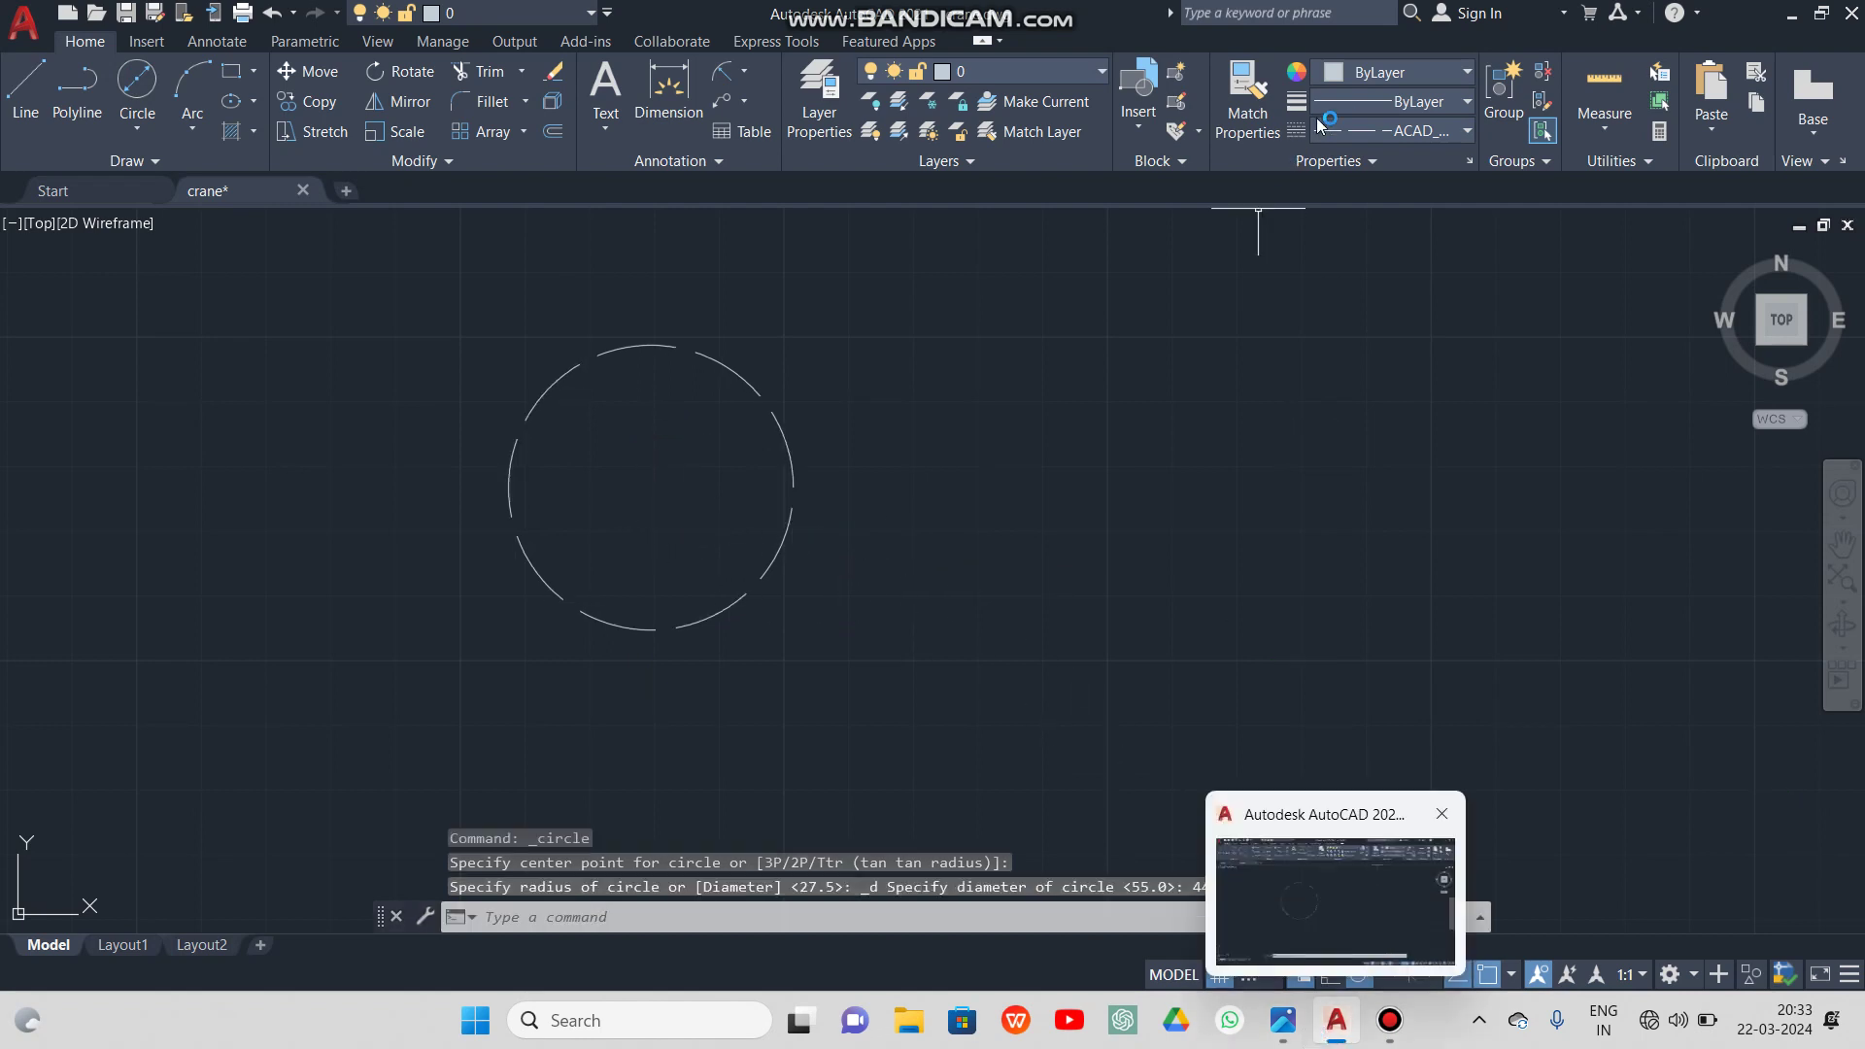
Set the linetype to ByLayer and draw a circle of diameter 60 concentric with the dashed circle
click(1356, 132)
click(1377, 161)
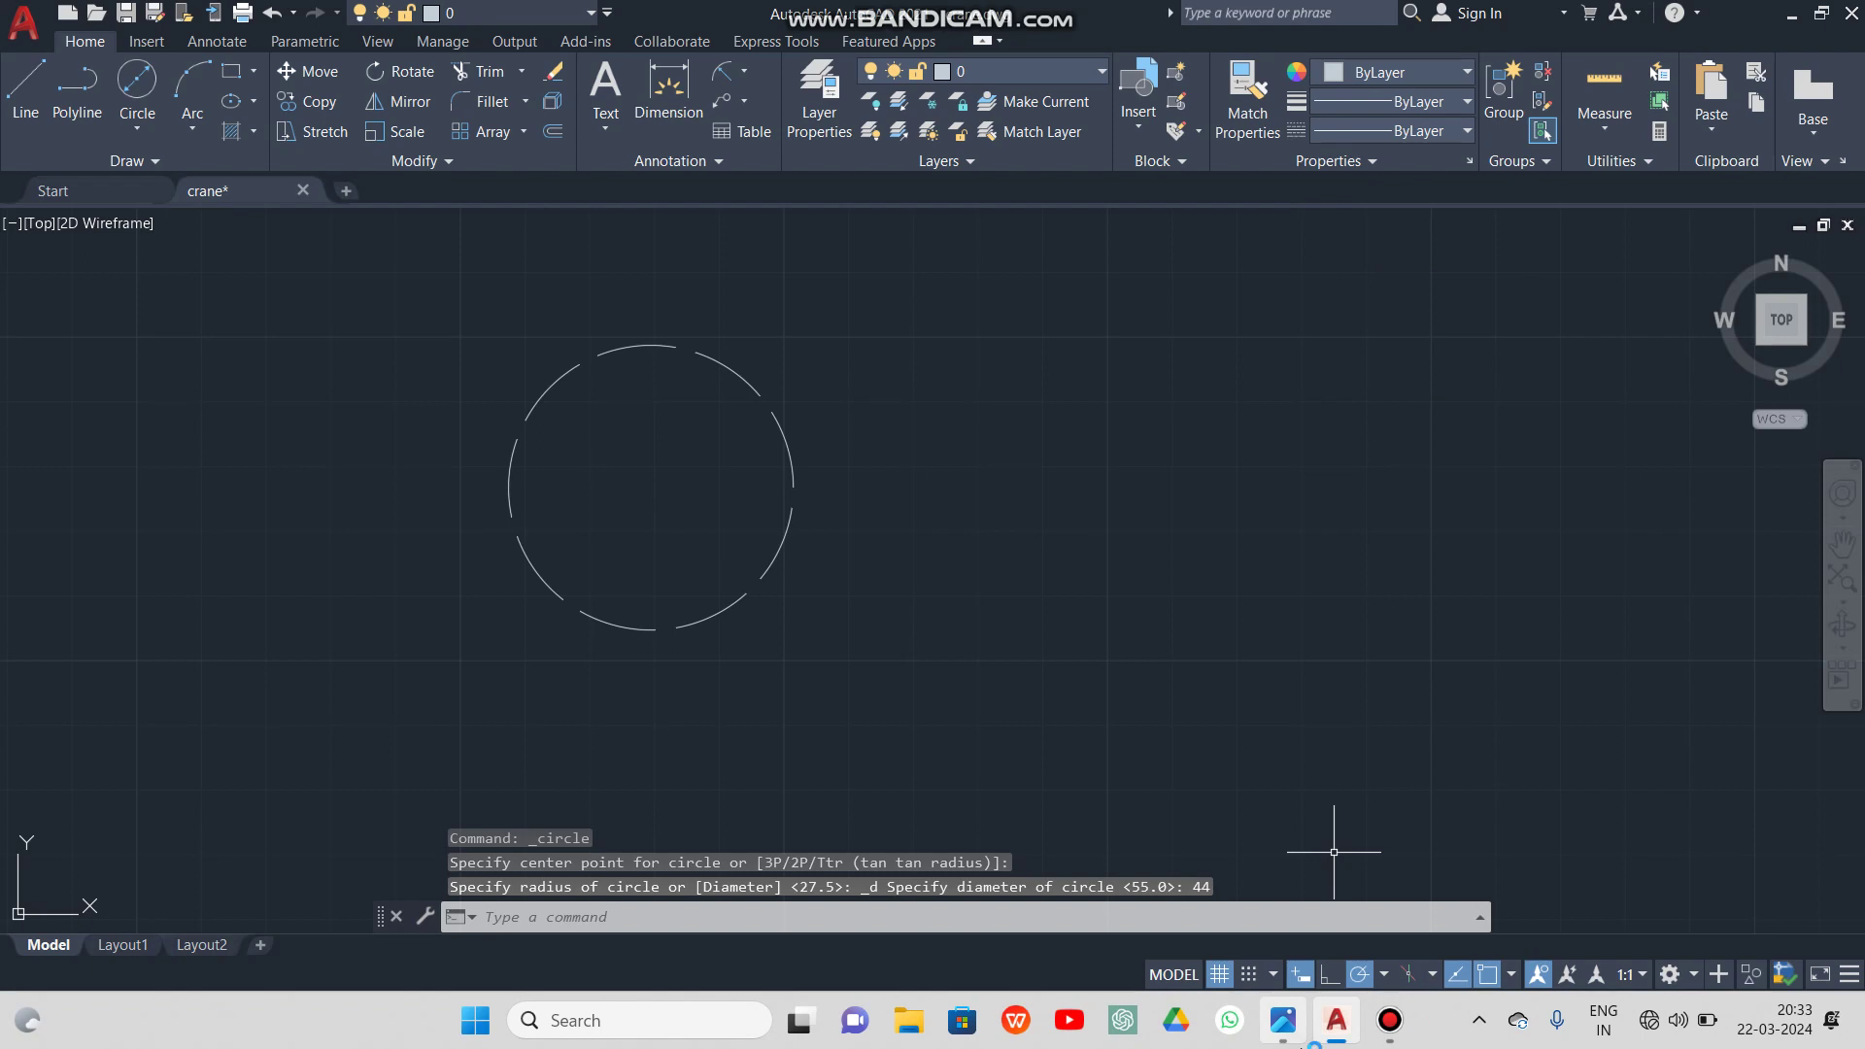
click(1282, 1020)
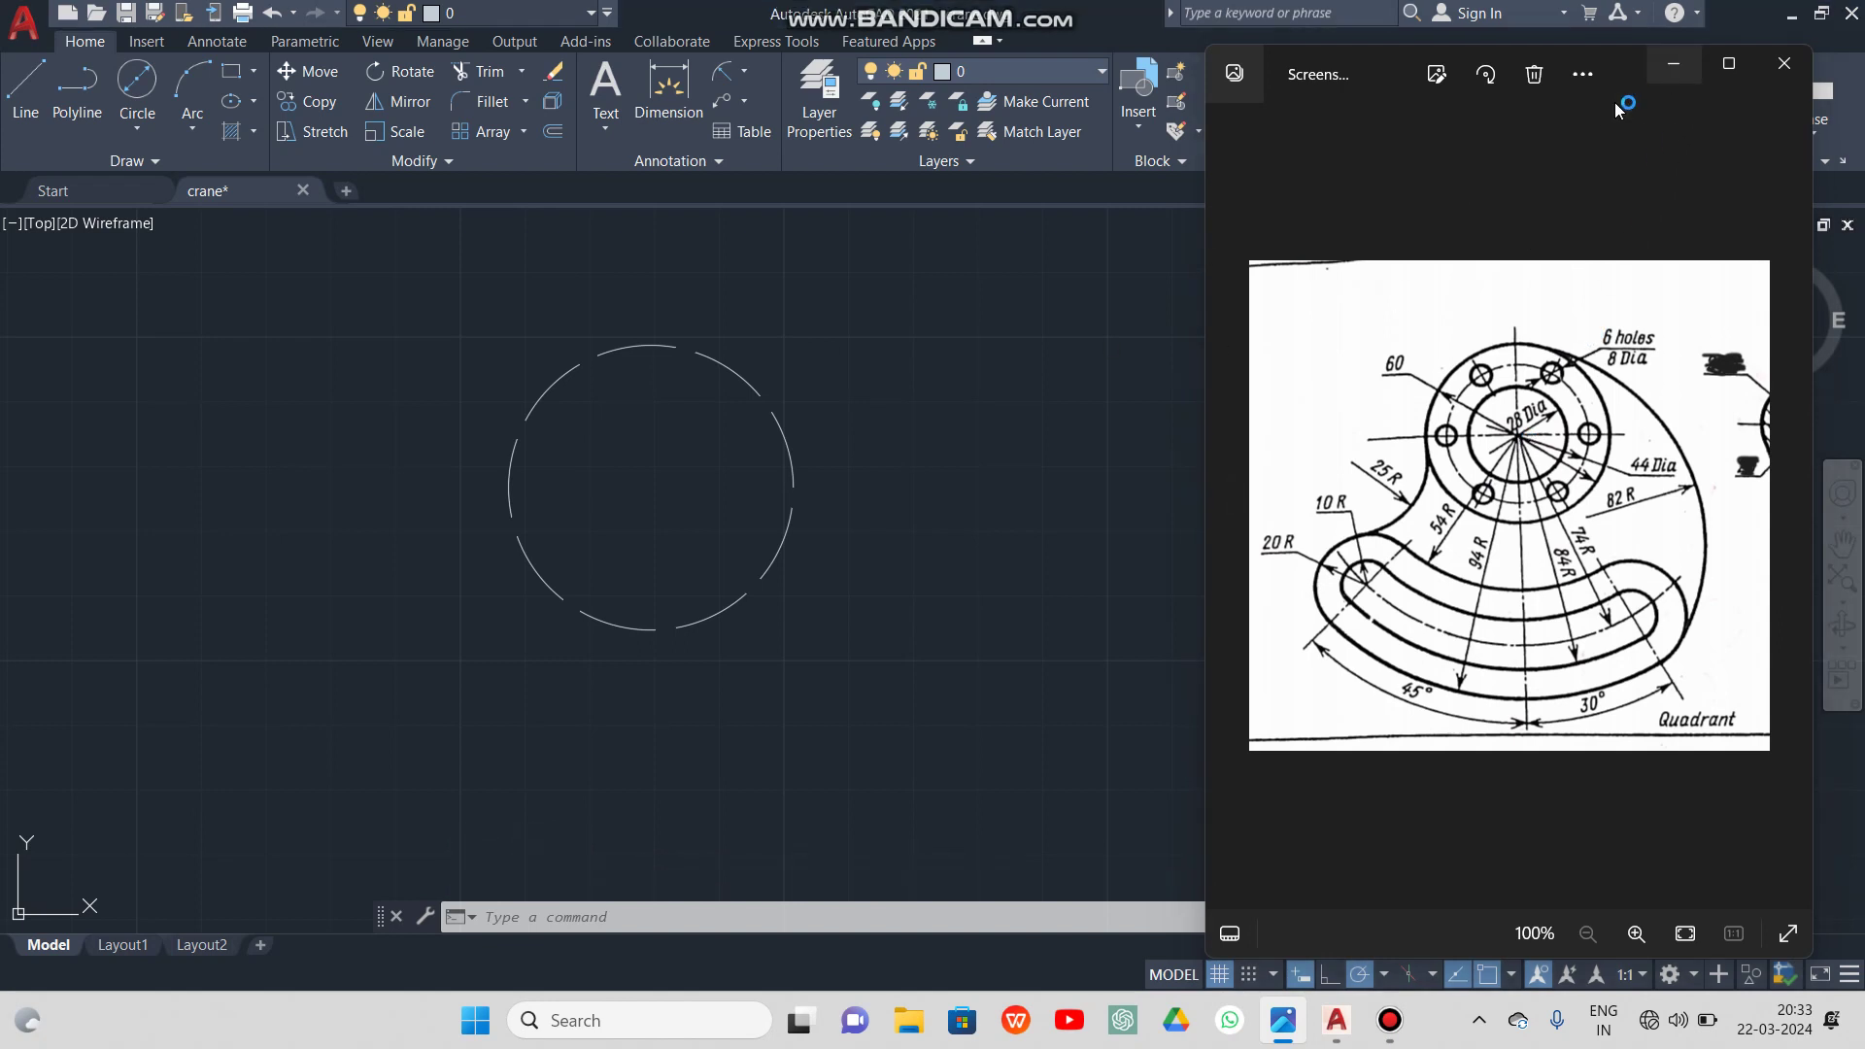
click(1667, 66)
click(137, 82)
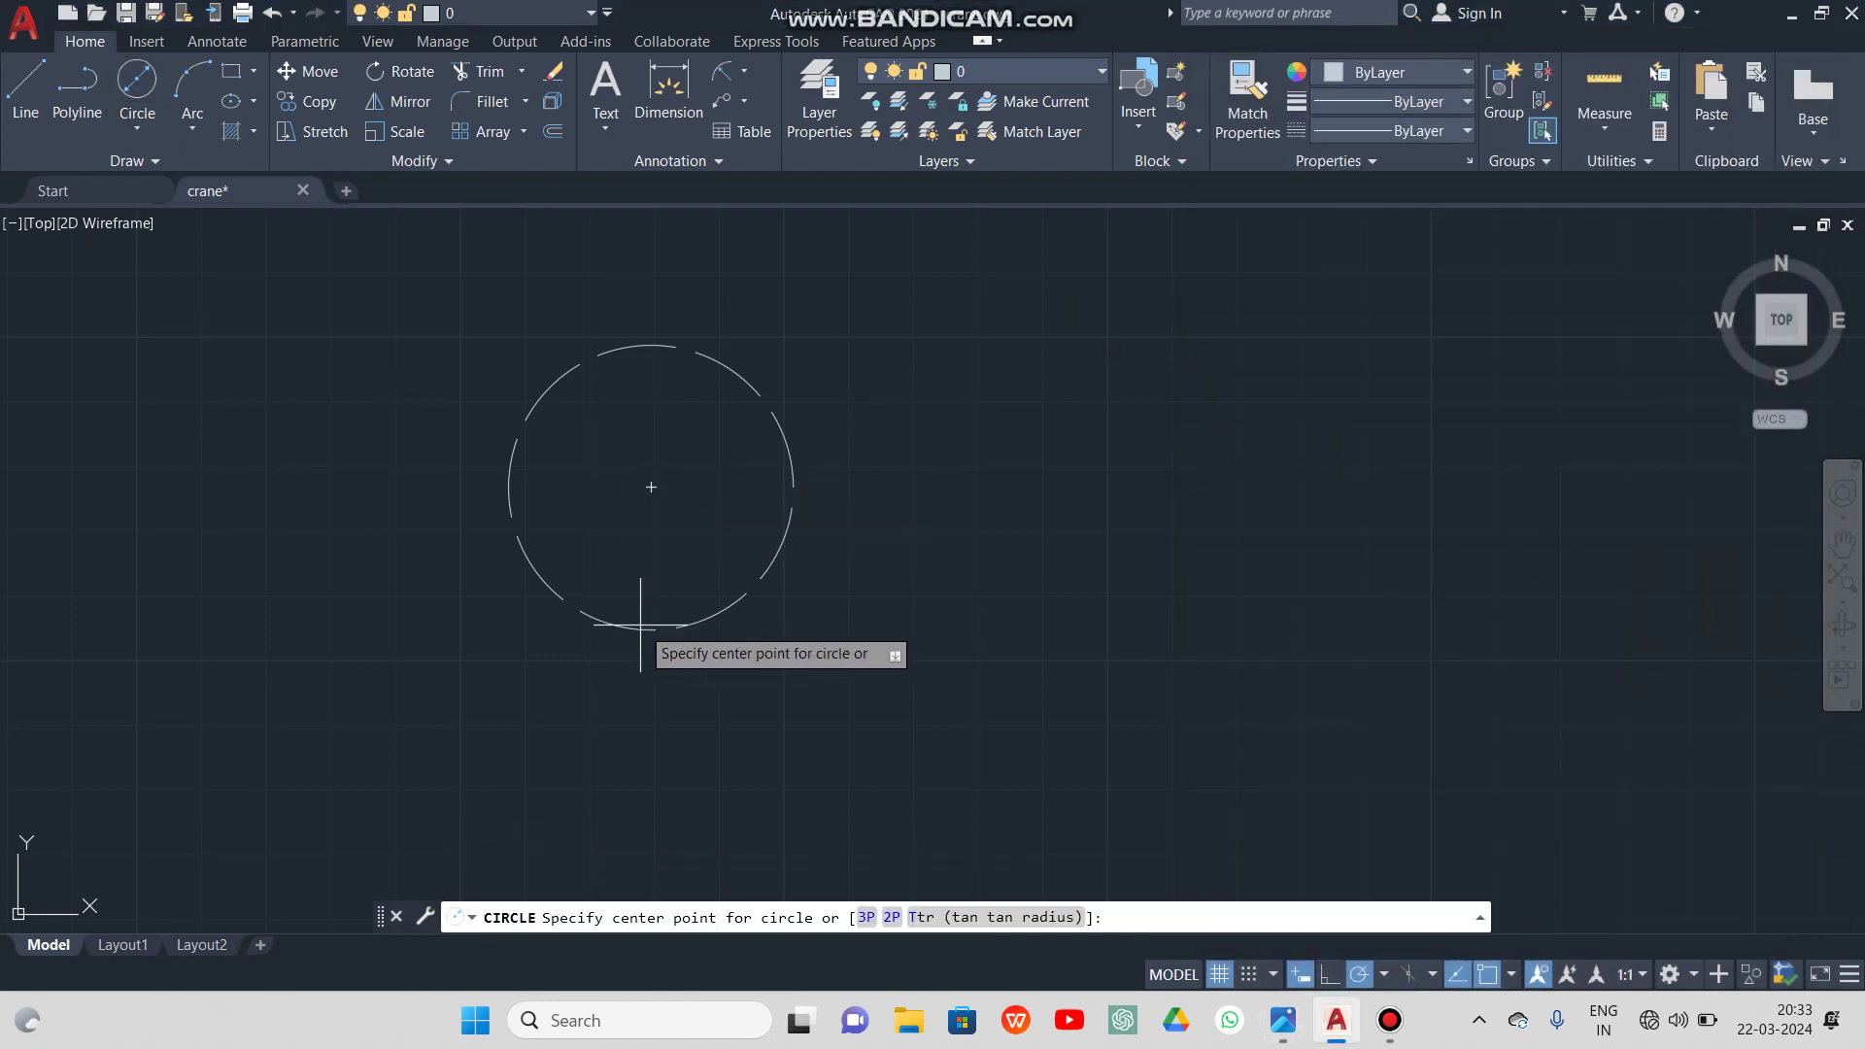
click(651, 488)
text(6)
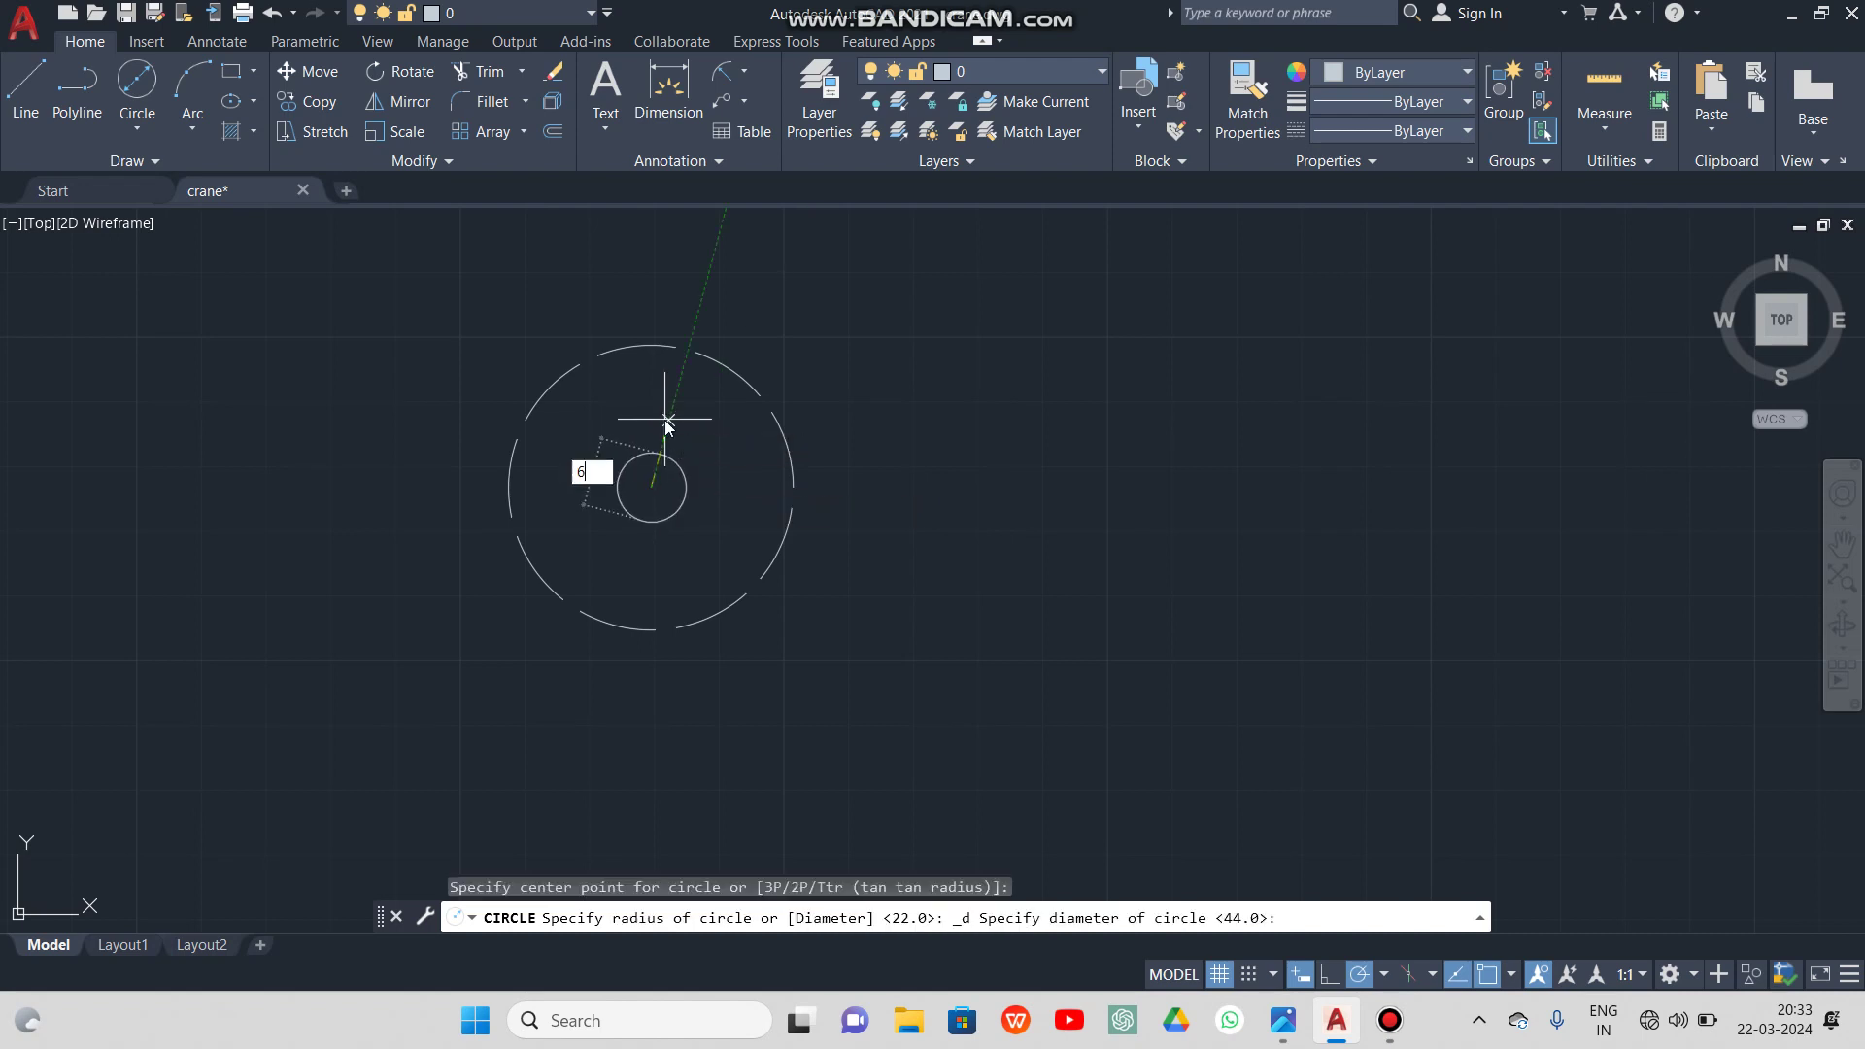
text(0)
key(Return)
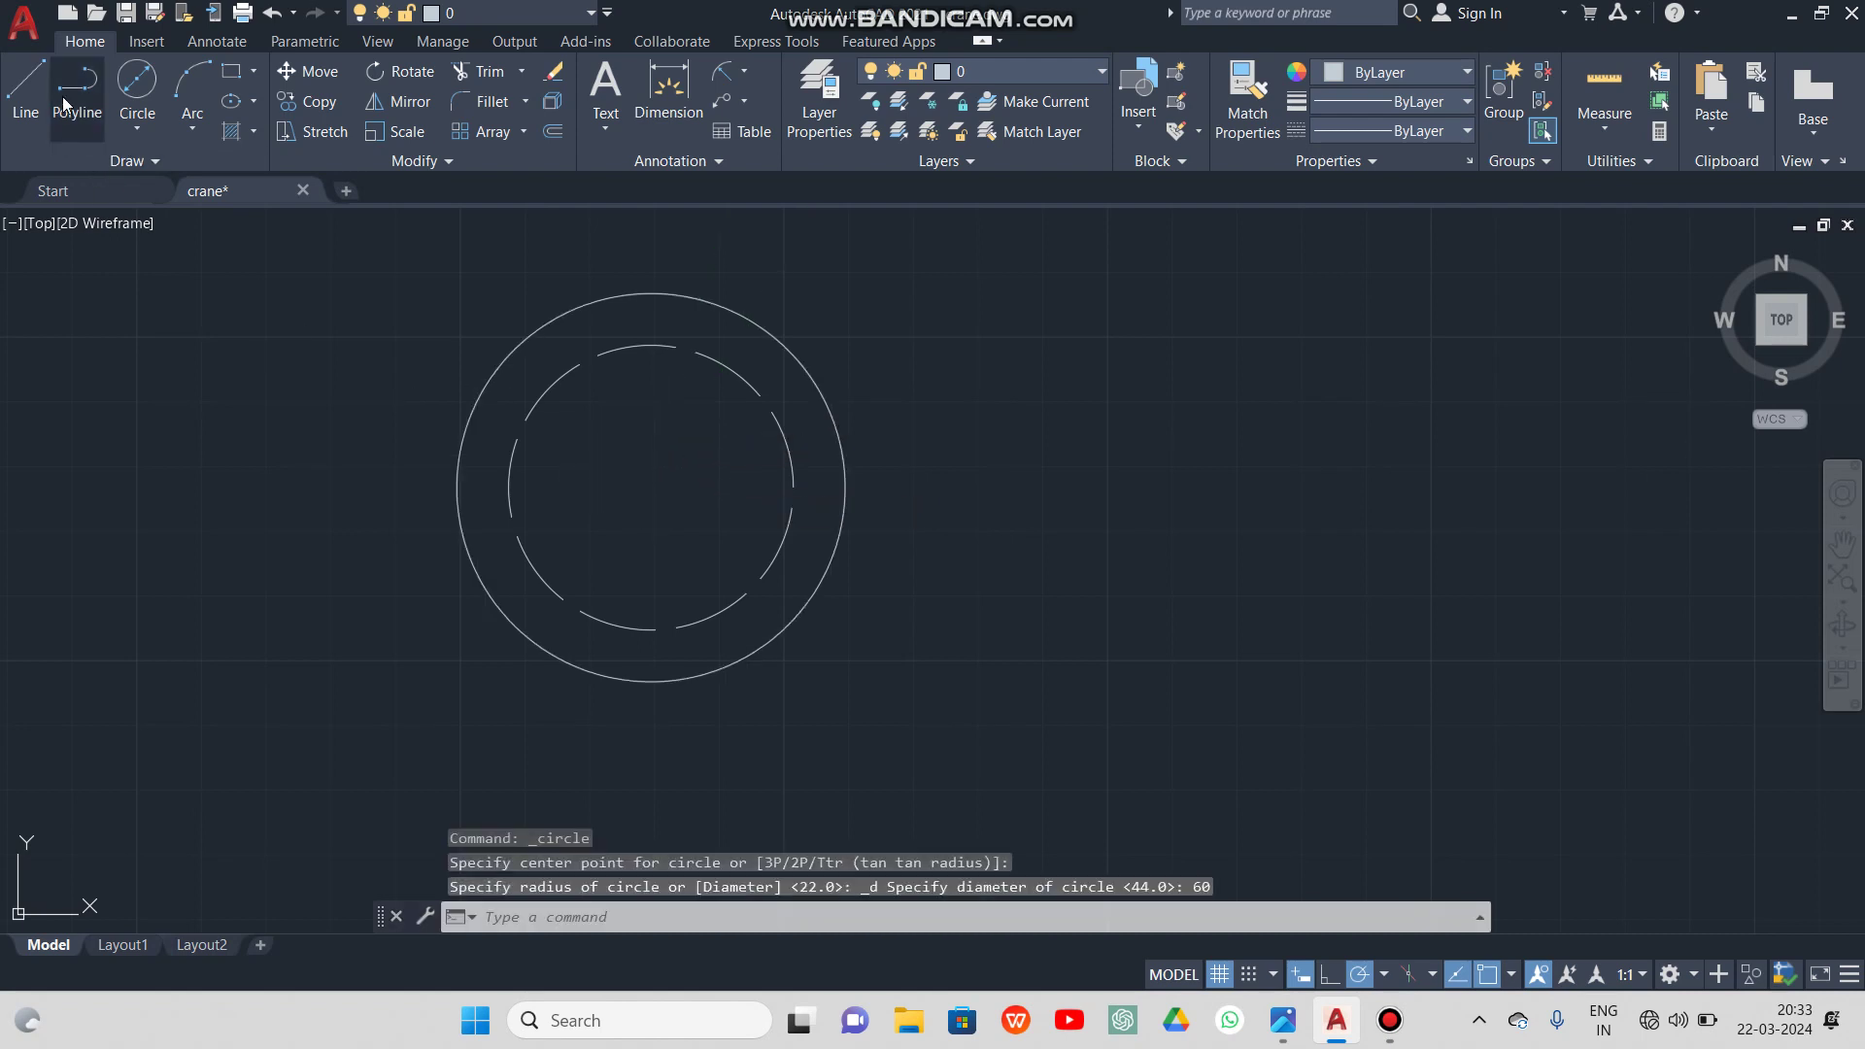
Draw a circle of diameter 28 from the common centre of the existing circles
click(137, 83)
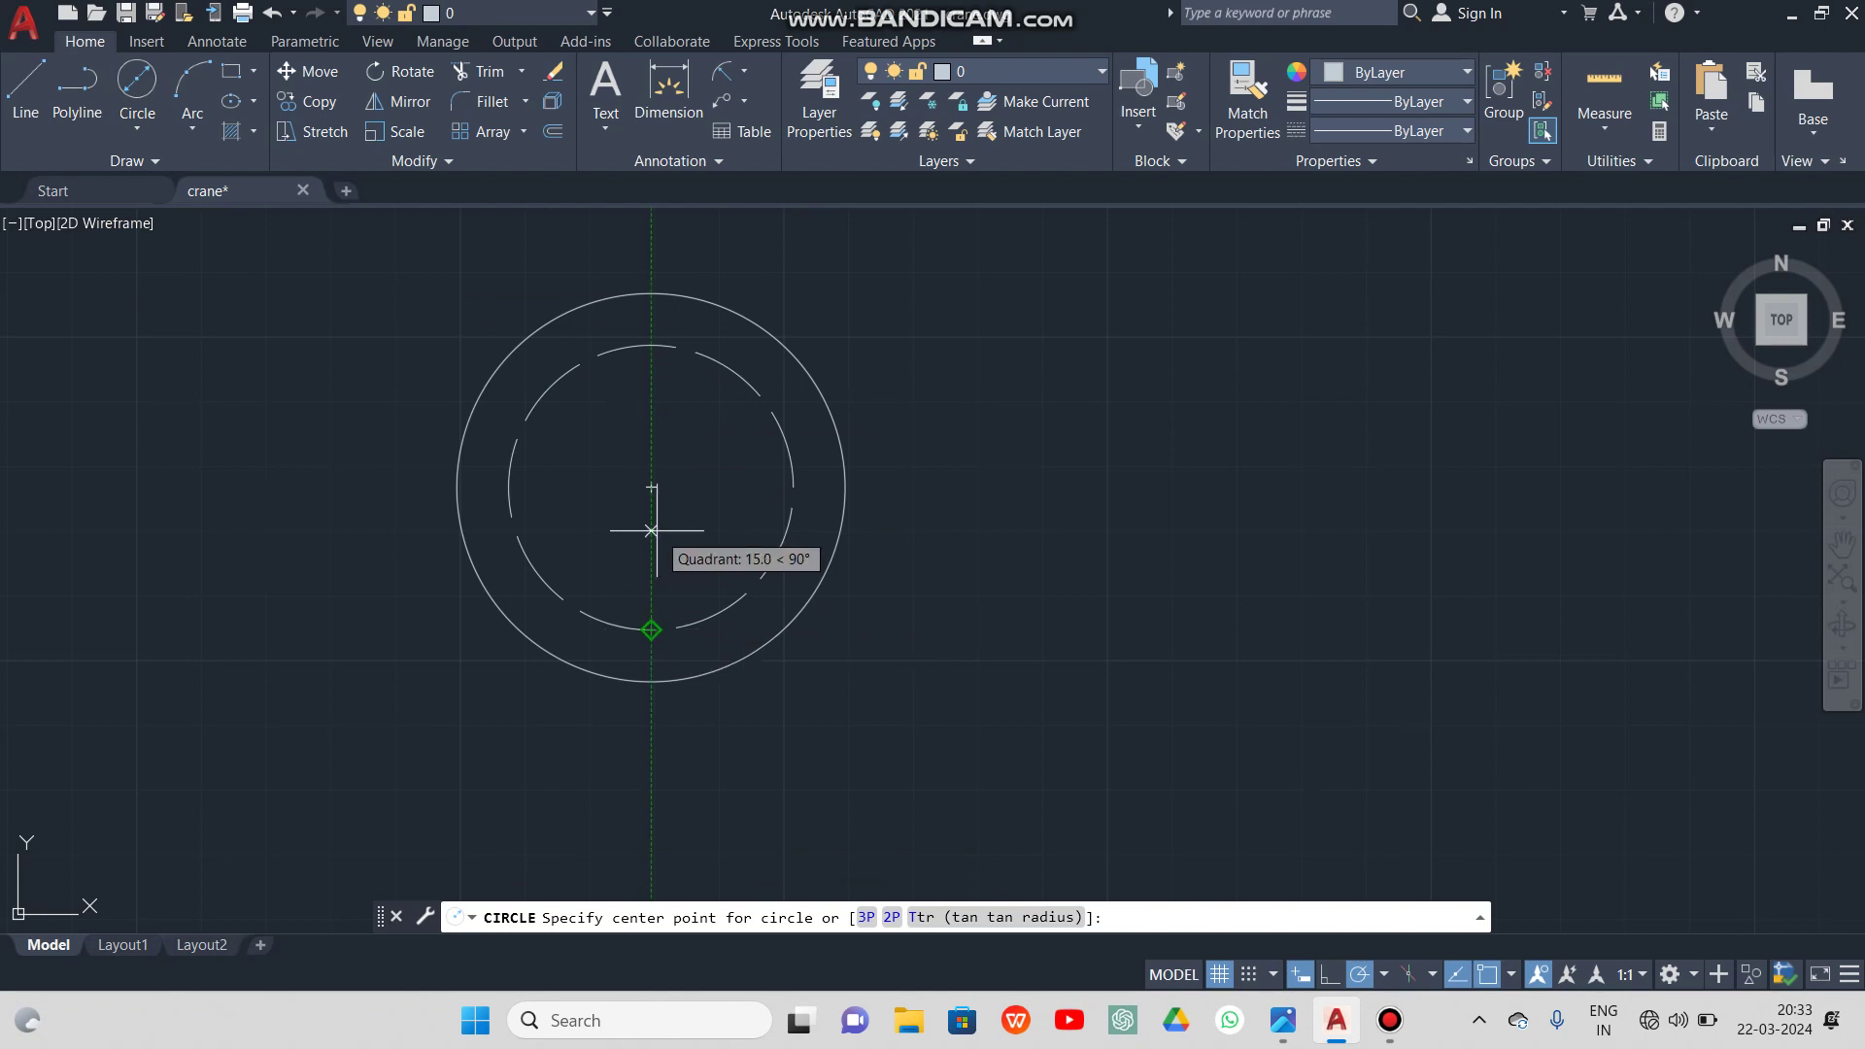
click(651, 488)
text(28)
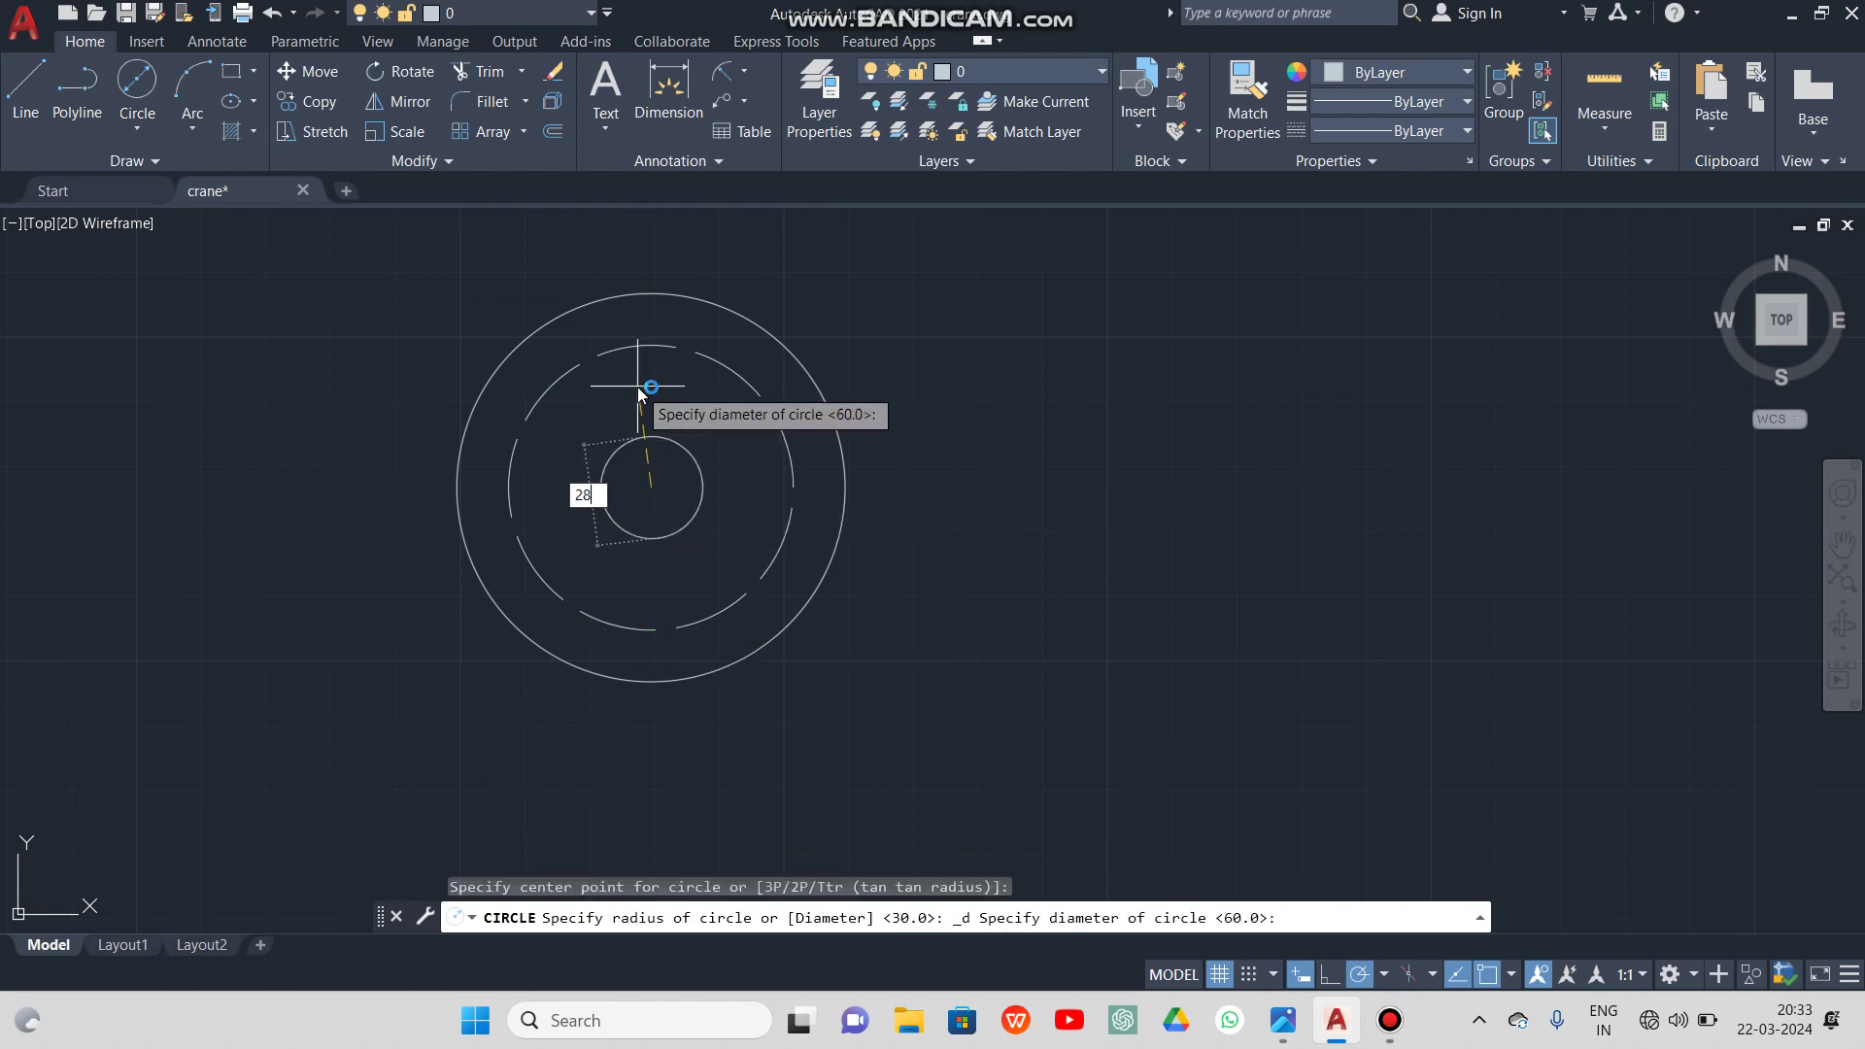
key(Return)
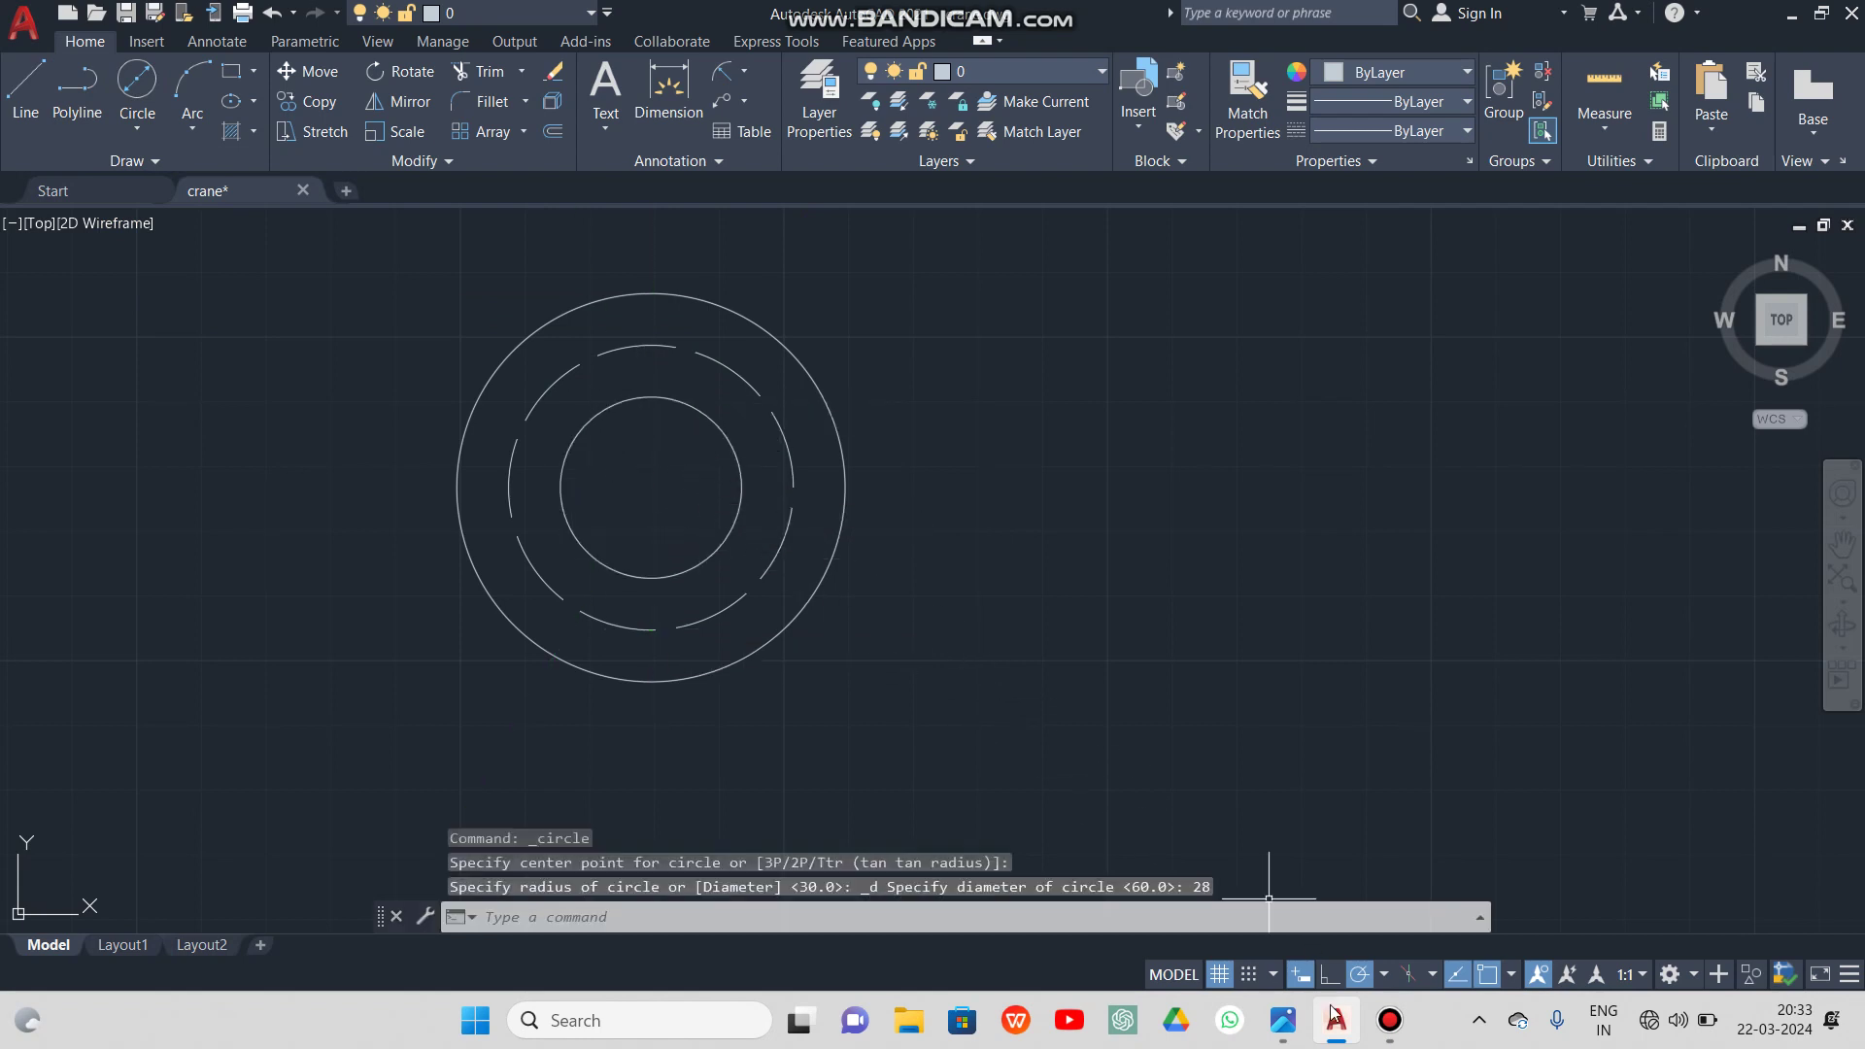
Set the linetype to ACAD_ISO02W100 and draw a vertical centreline about 217 long downward through the circles' centre, starting just above the outer circle
click(1283, 1020)
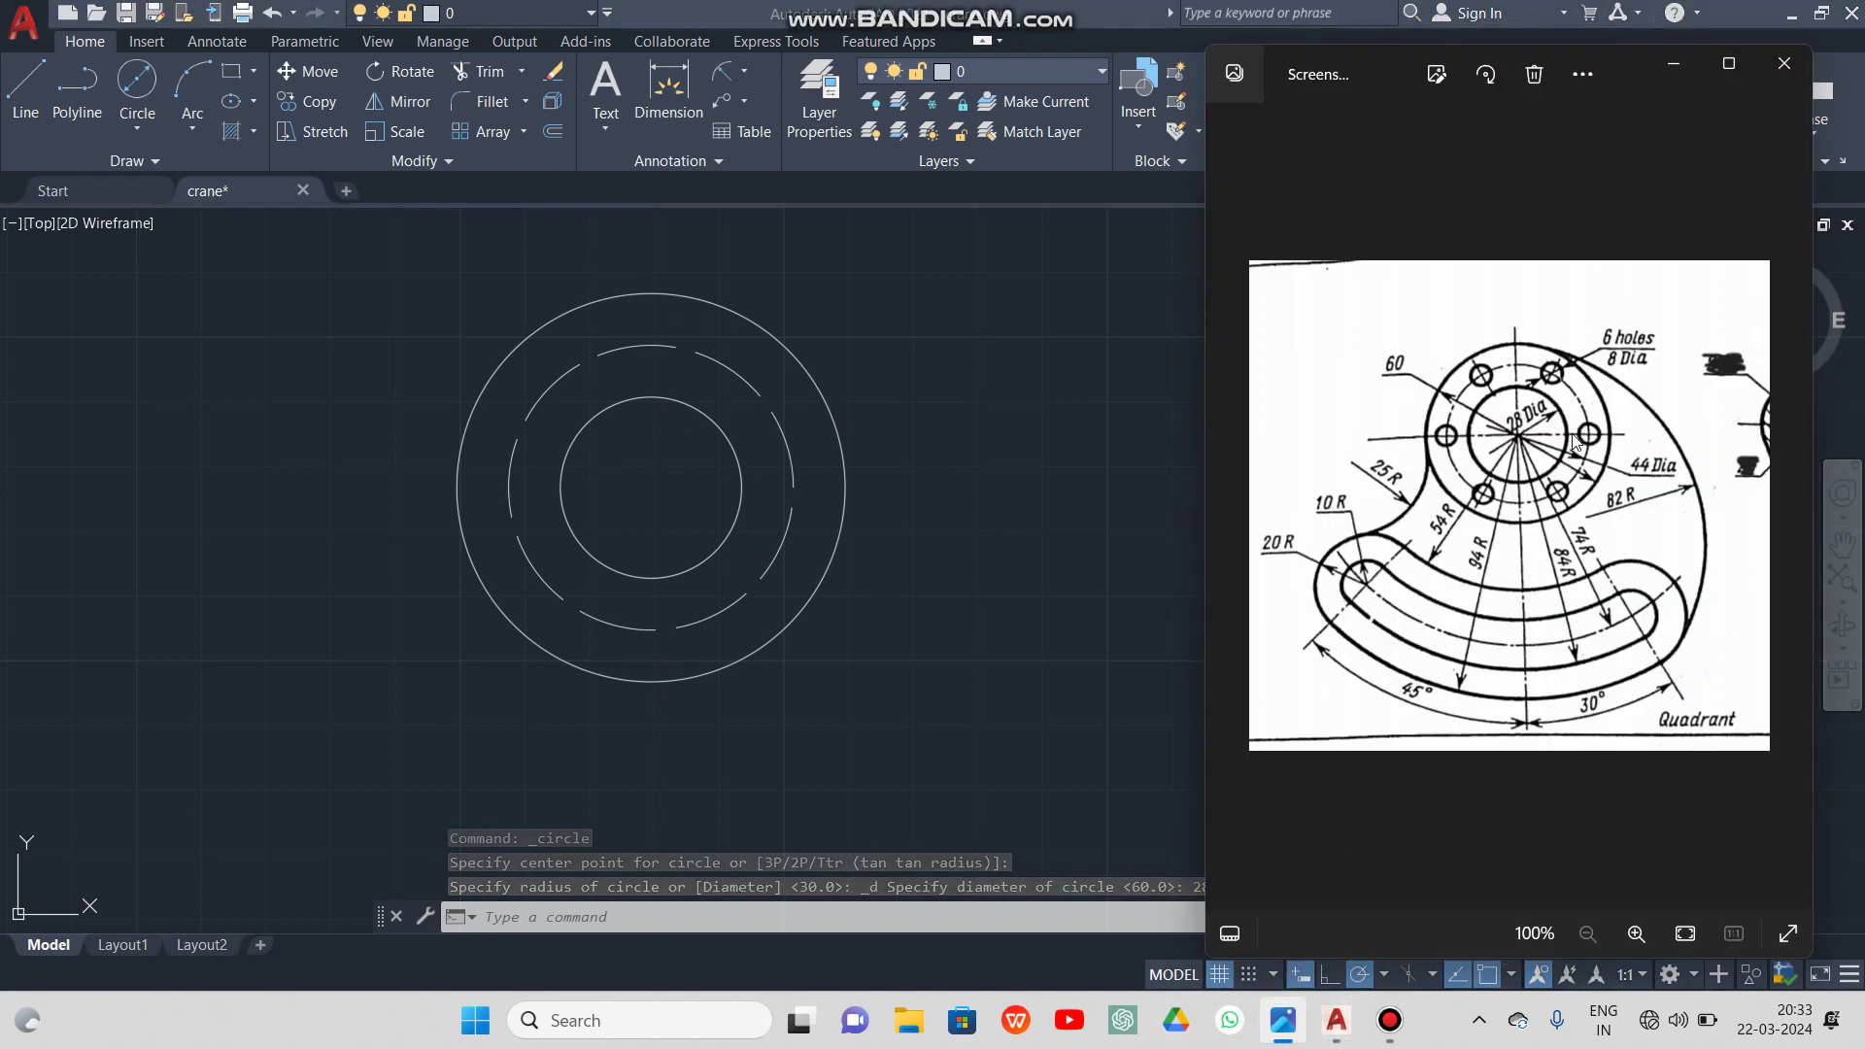
click(1521, 369)
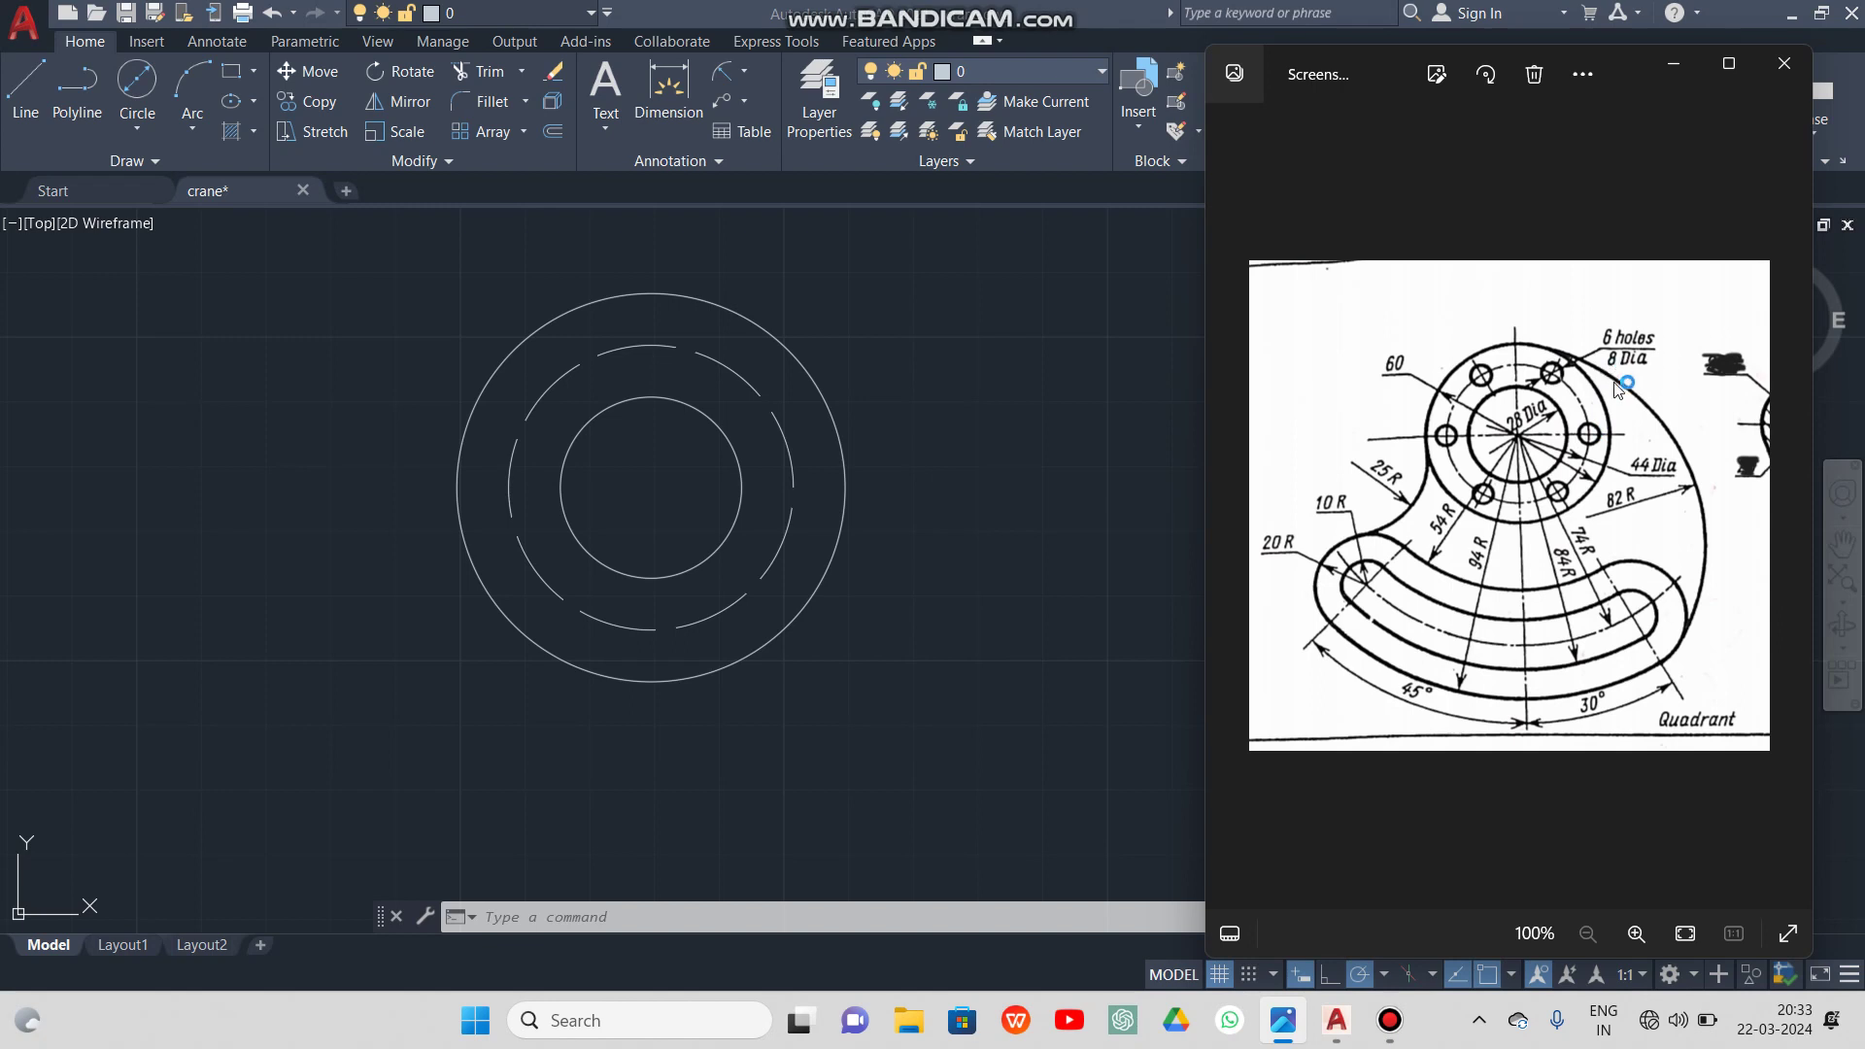
click(1671, 67)
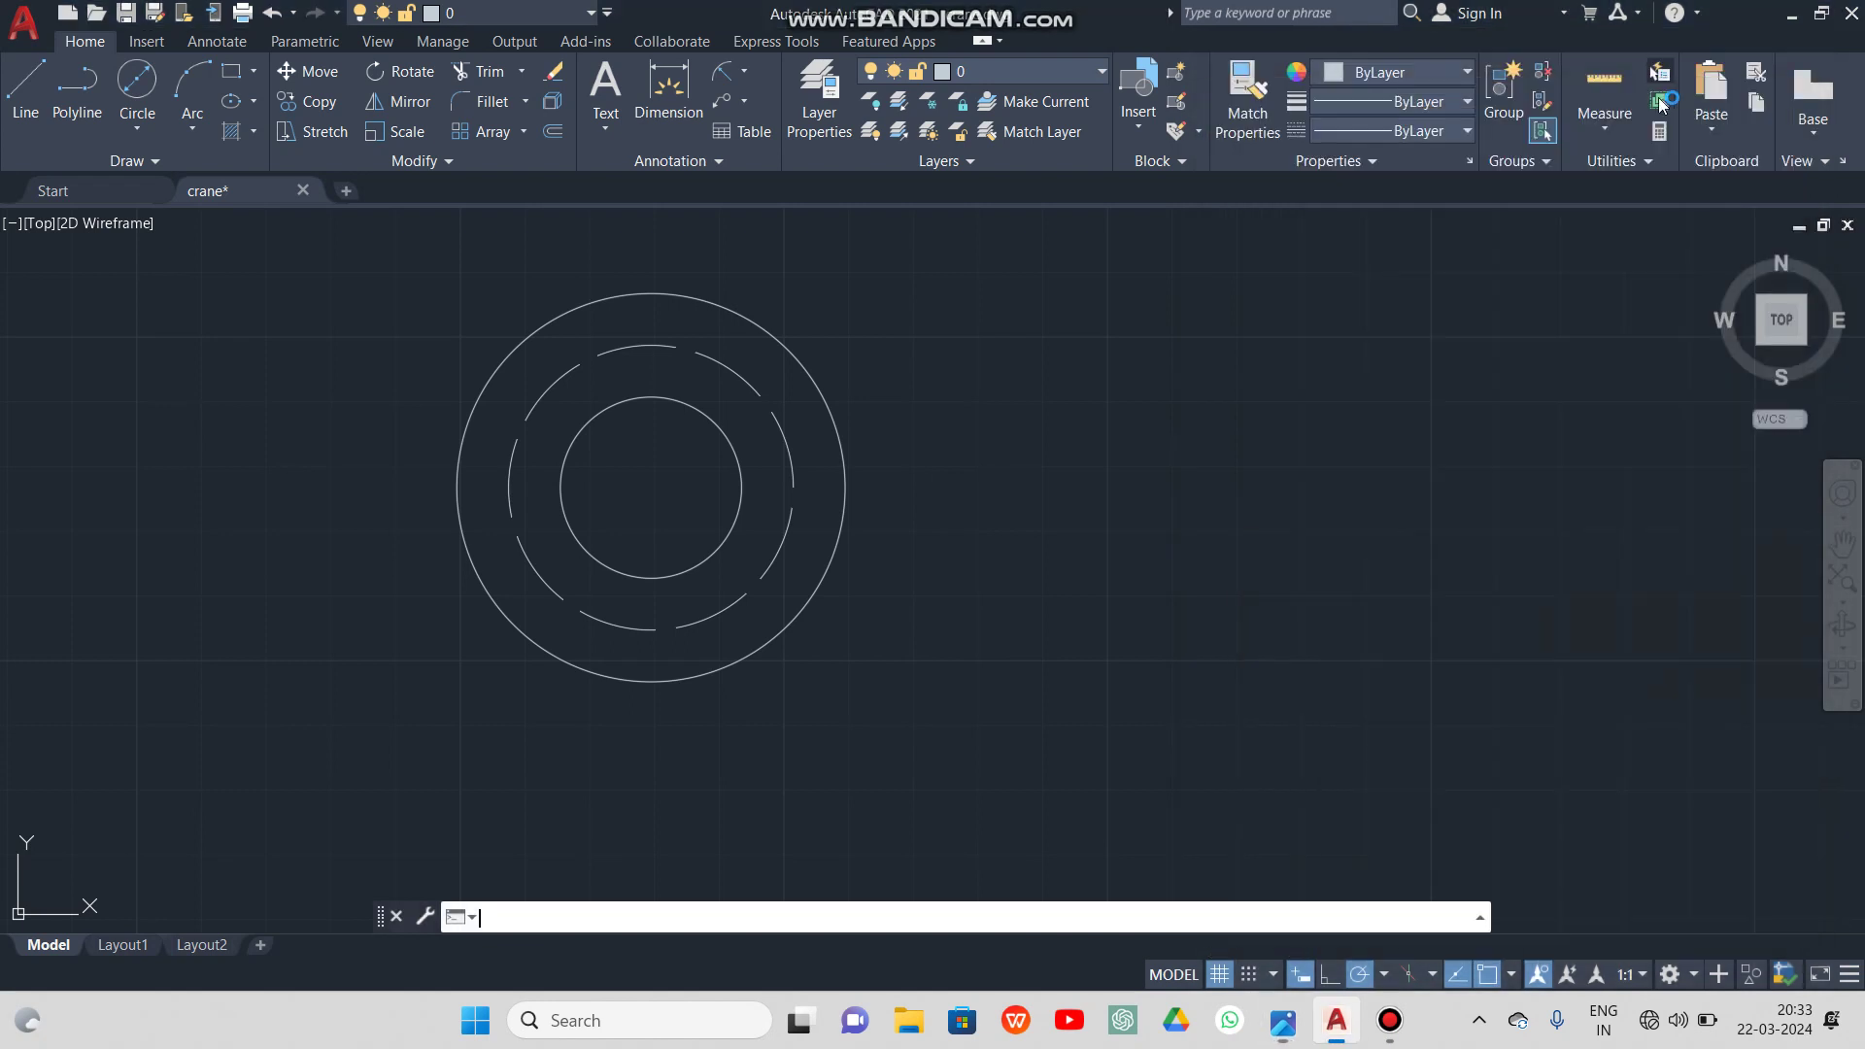
click(1346, 130)
click(1369, 214)
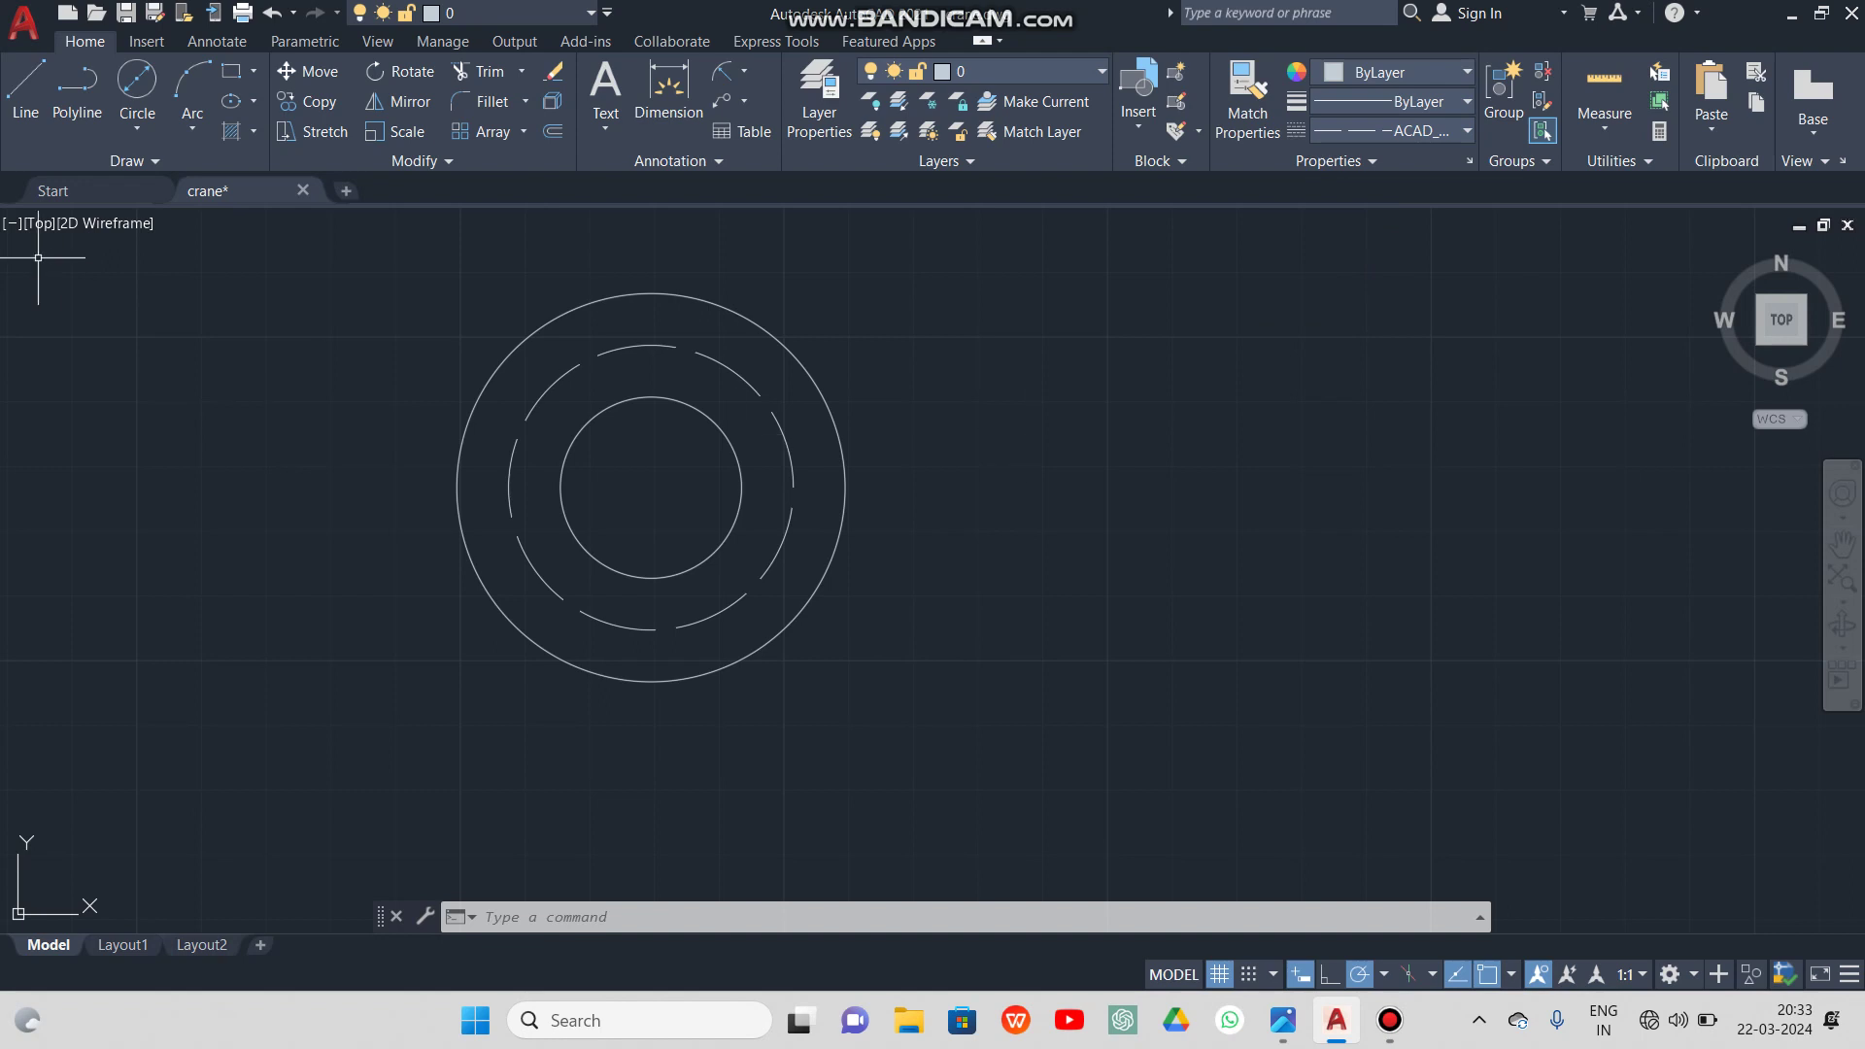
click(25, 88)
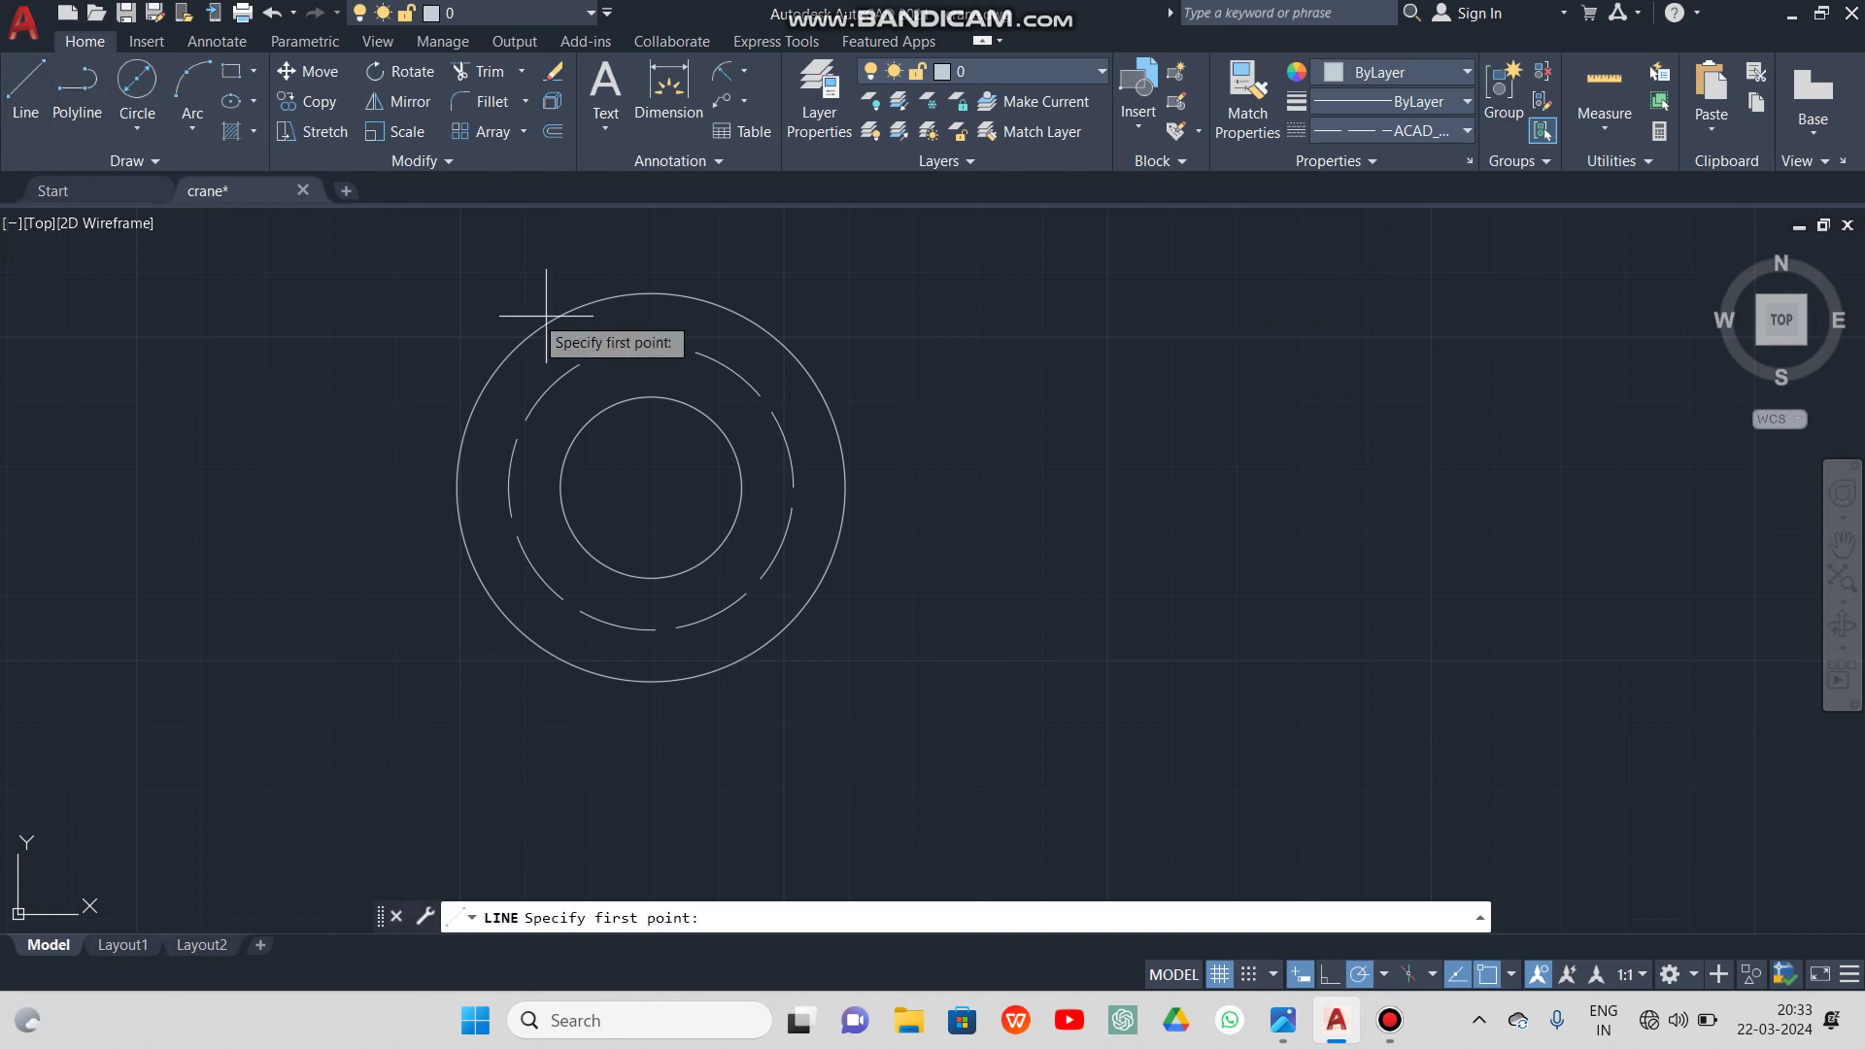
click(651, 250)
middle_drag(645, 728, 677, 477)
scroll(677, 477, down, 2)
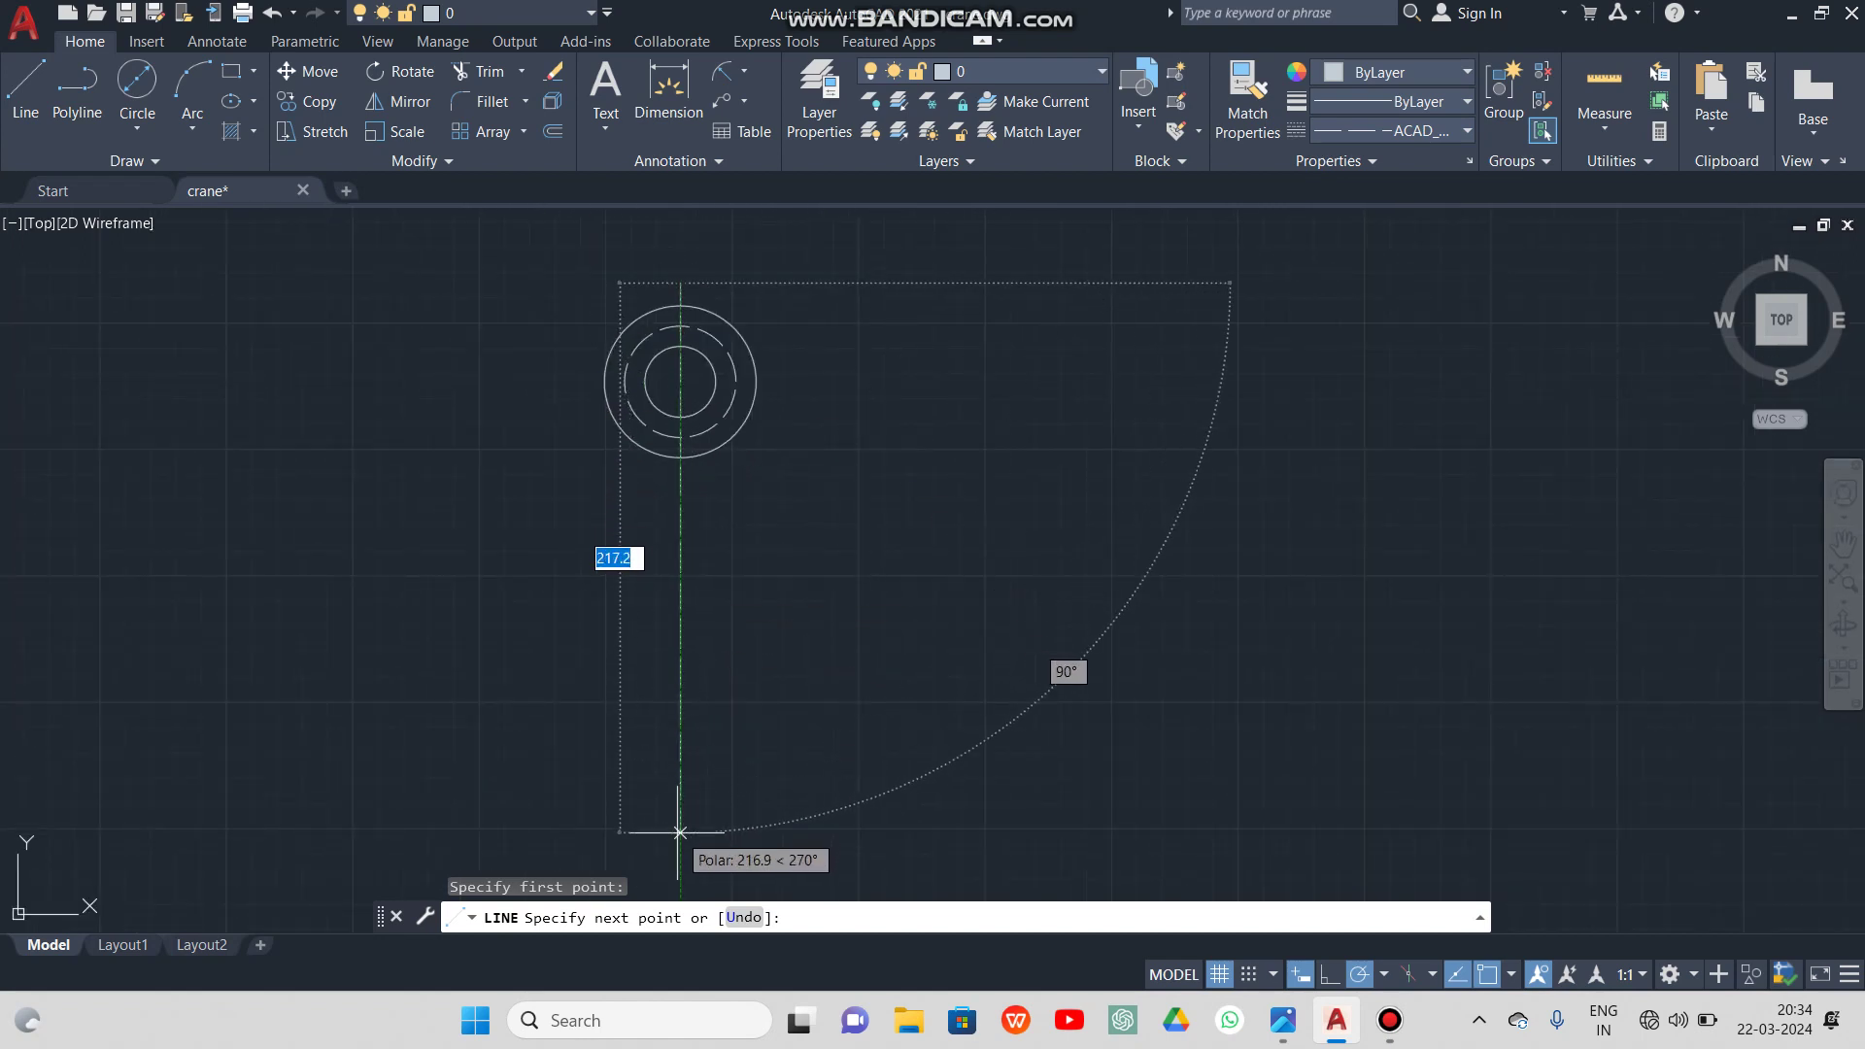
key(Escape)
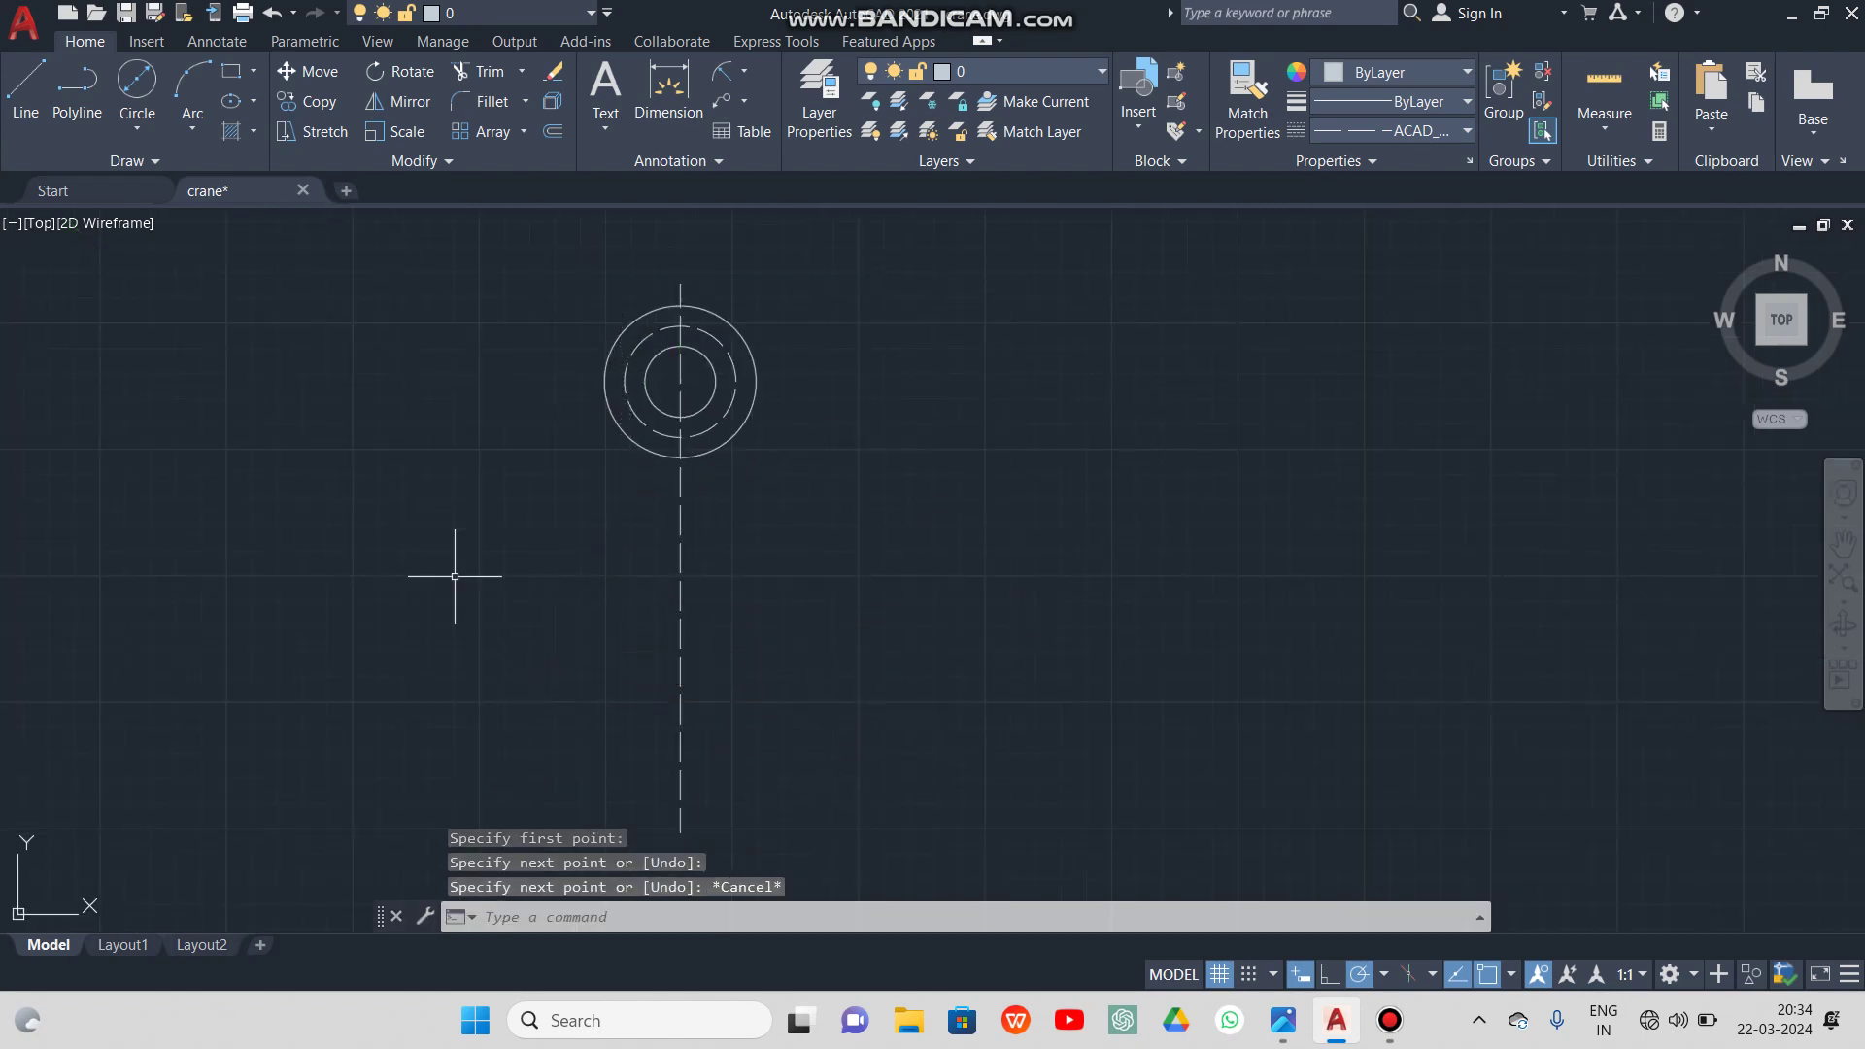
Draw a horizontal centreline about 145 long through the circles' centre, extending beyond the outer circle on both sides
click(21, 98)
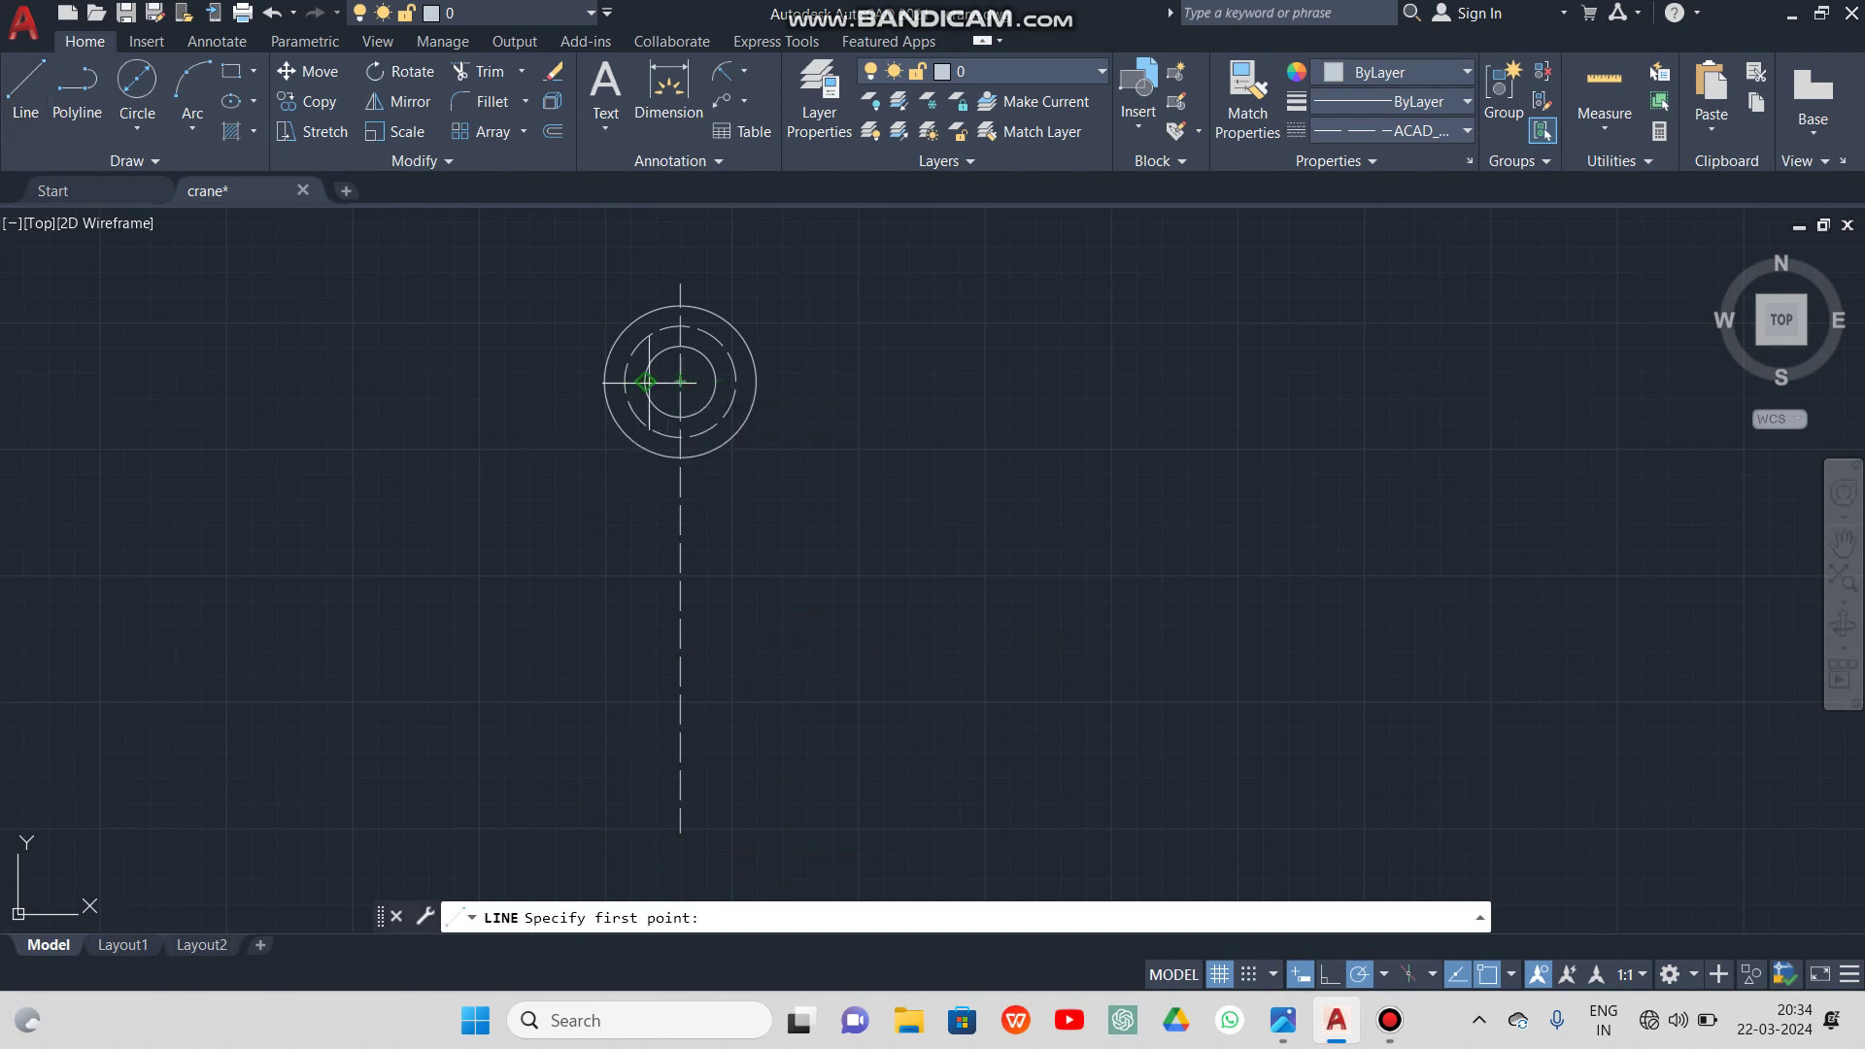
click(541, 381)
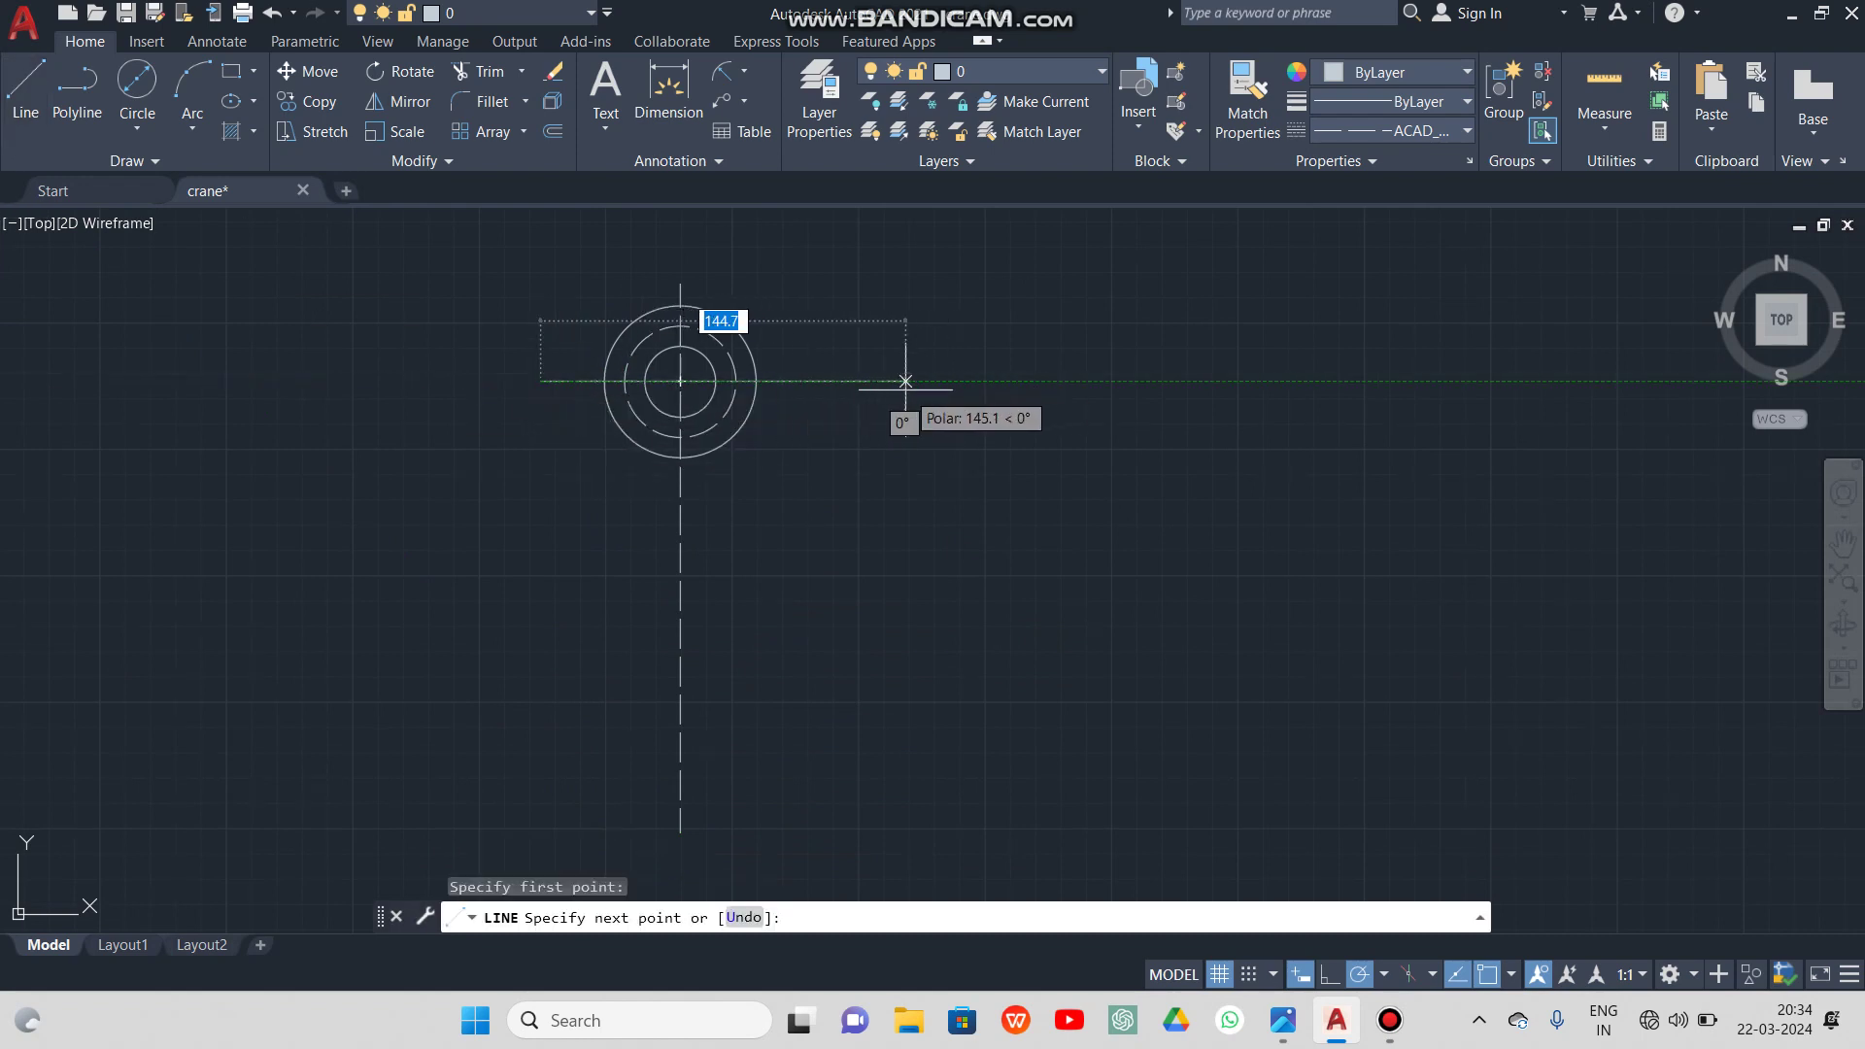
key(Escape)
scroll(782, 369, up, 3)
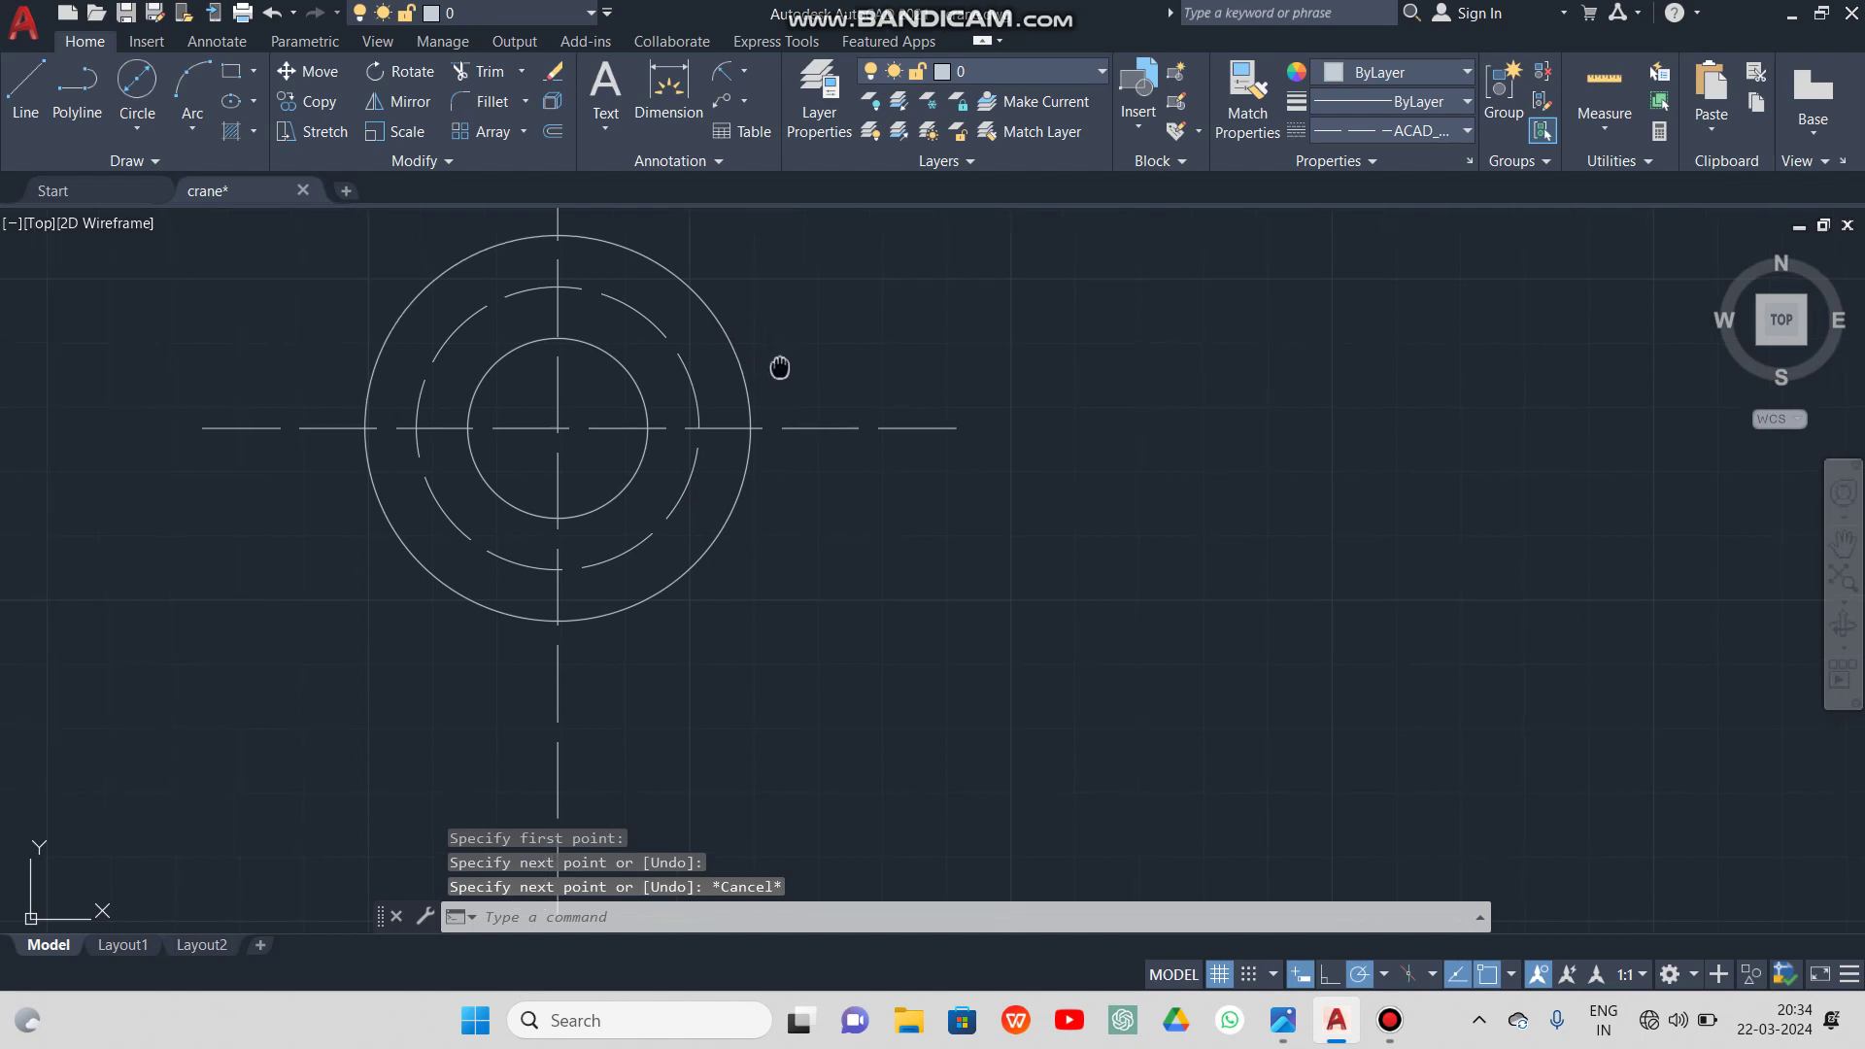
Set the linetype to ByLayer and draw a hole circle of diameter 8 where the dashed circle's right side meets the horizontal centreline
click(1465, 130)
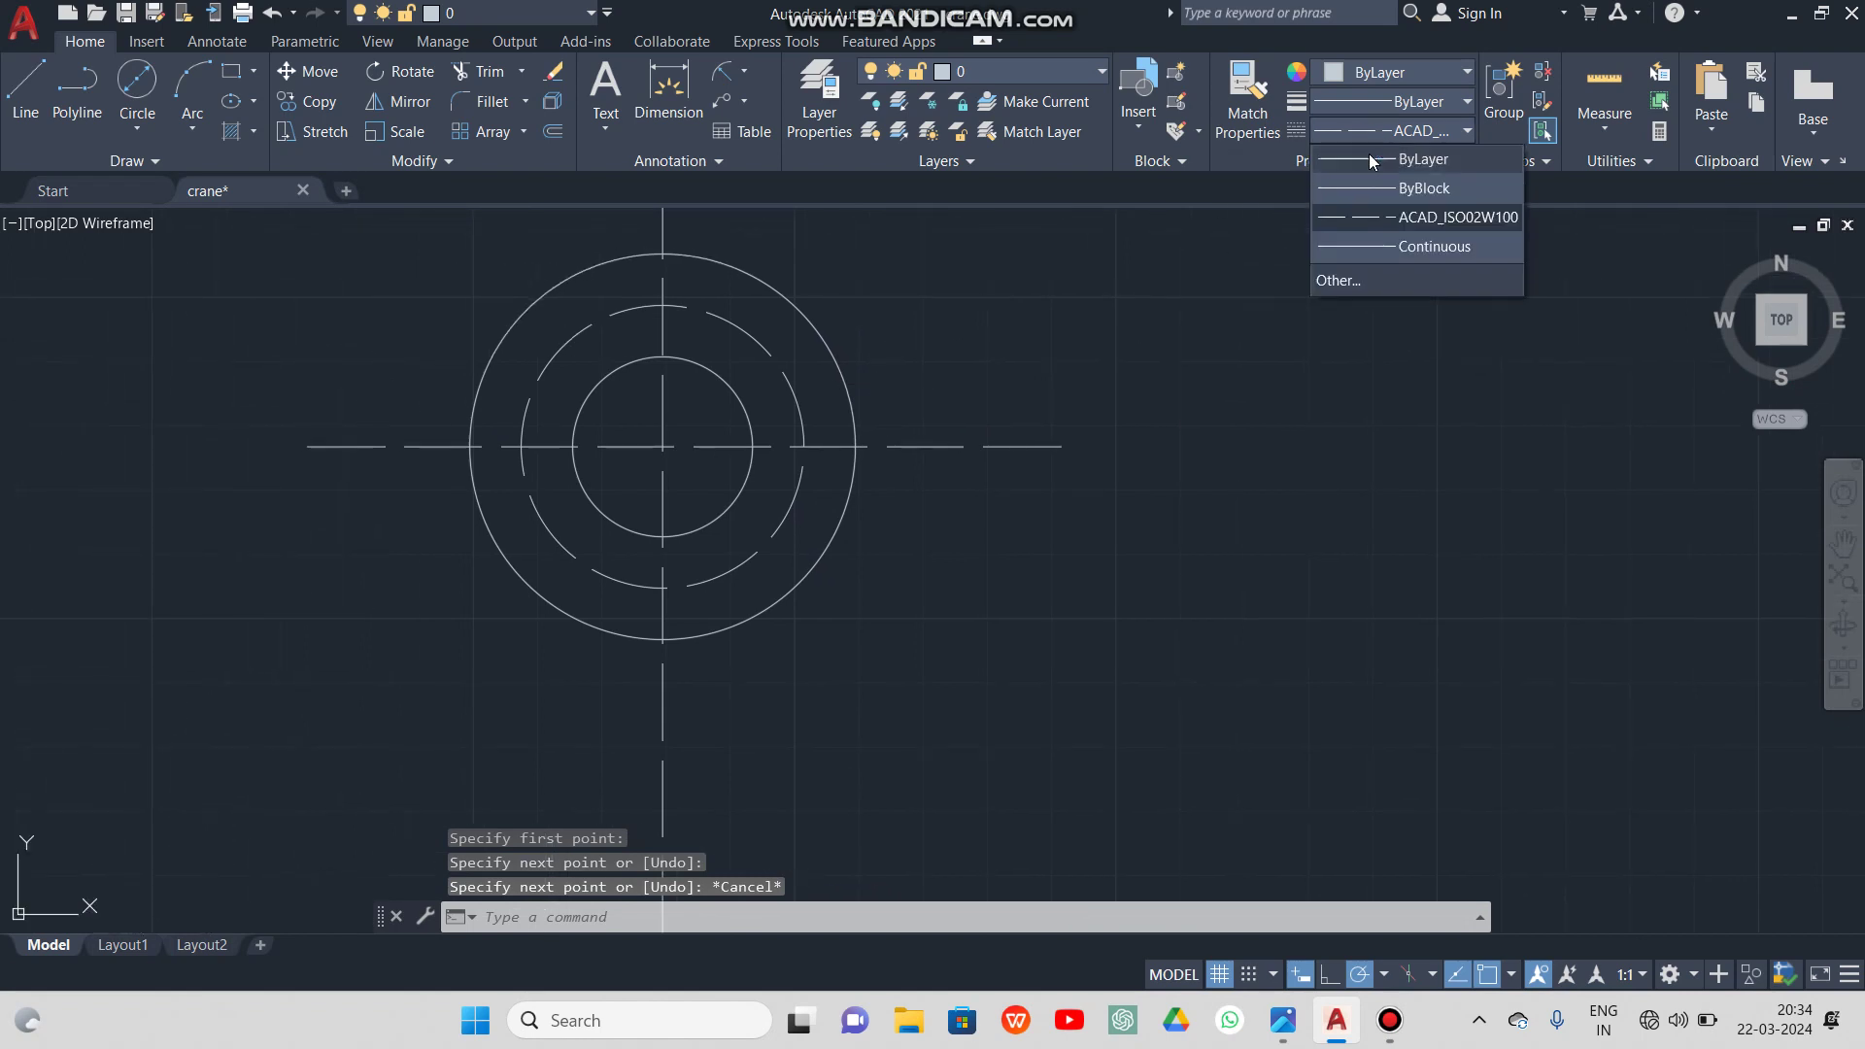
click(1404, 153)
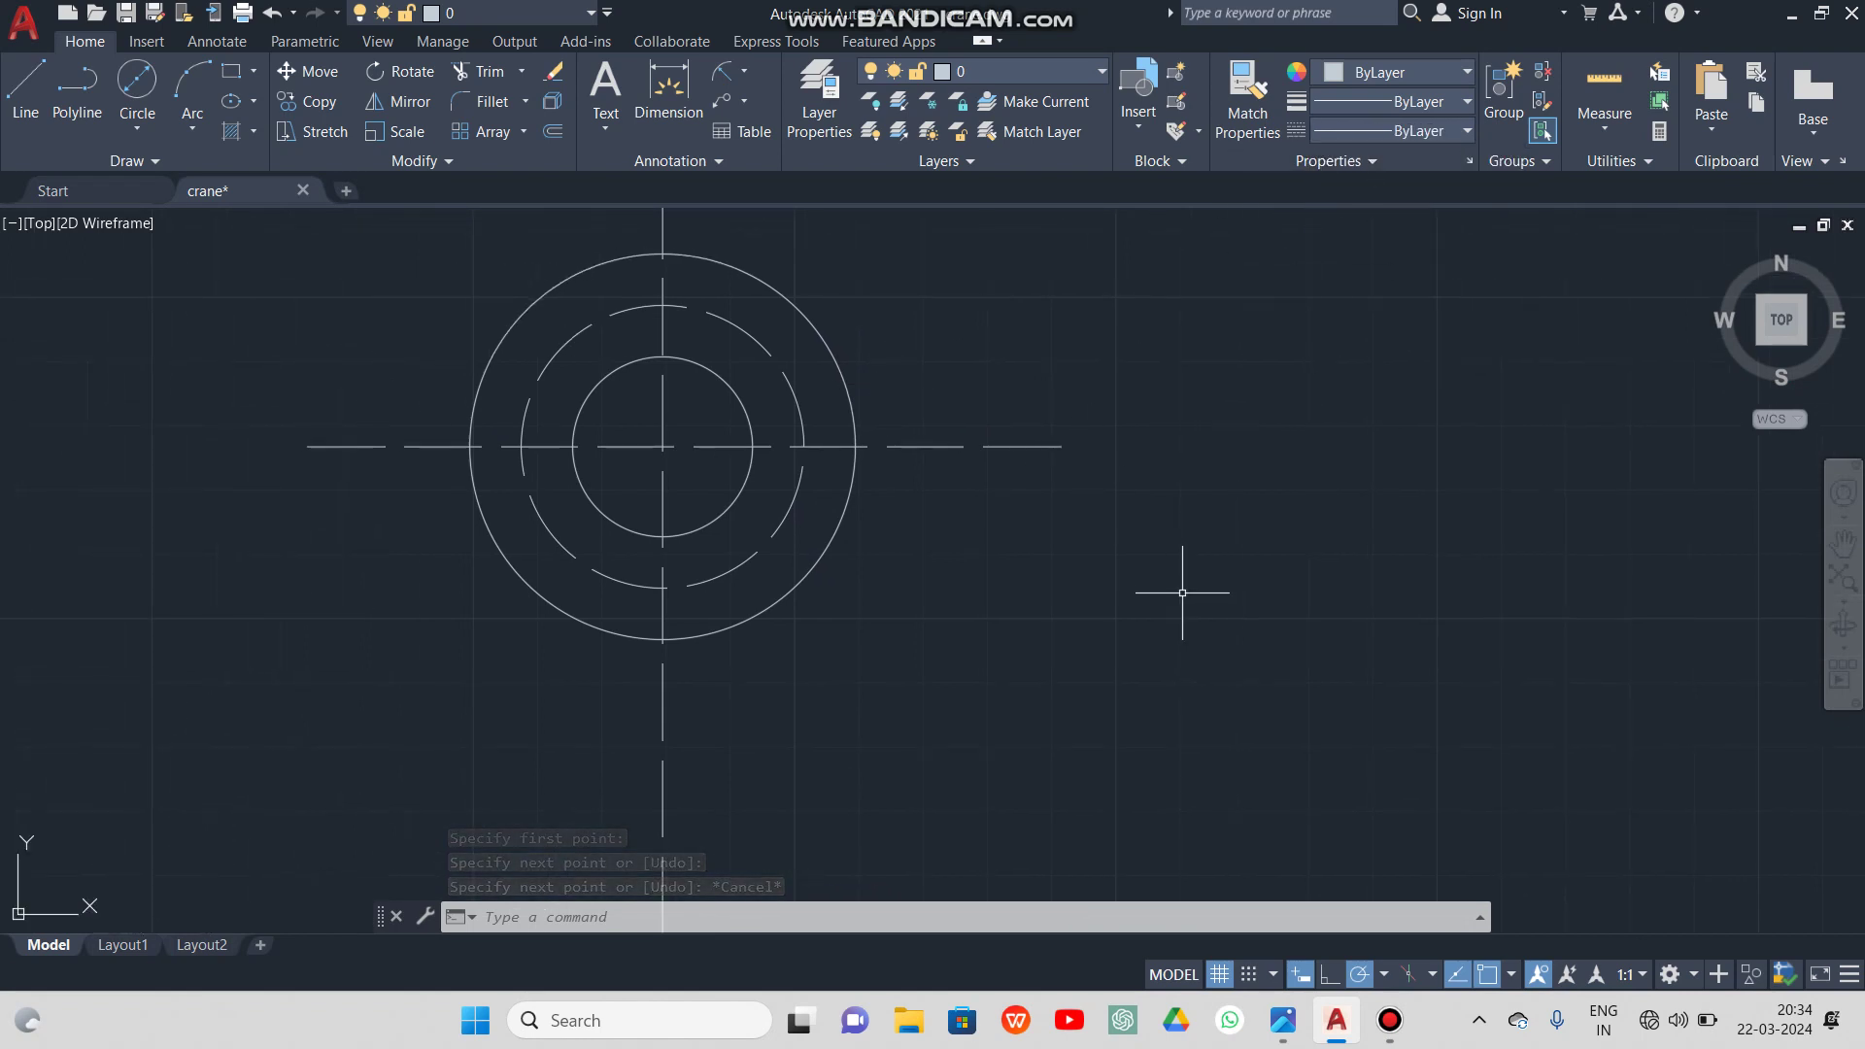
click(137, 82)
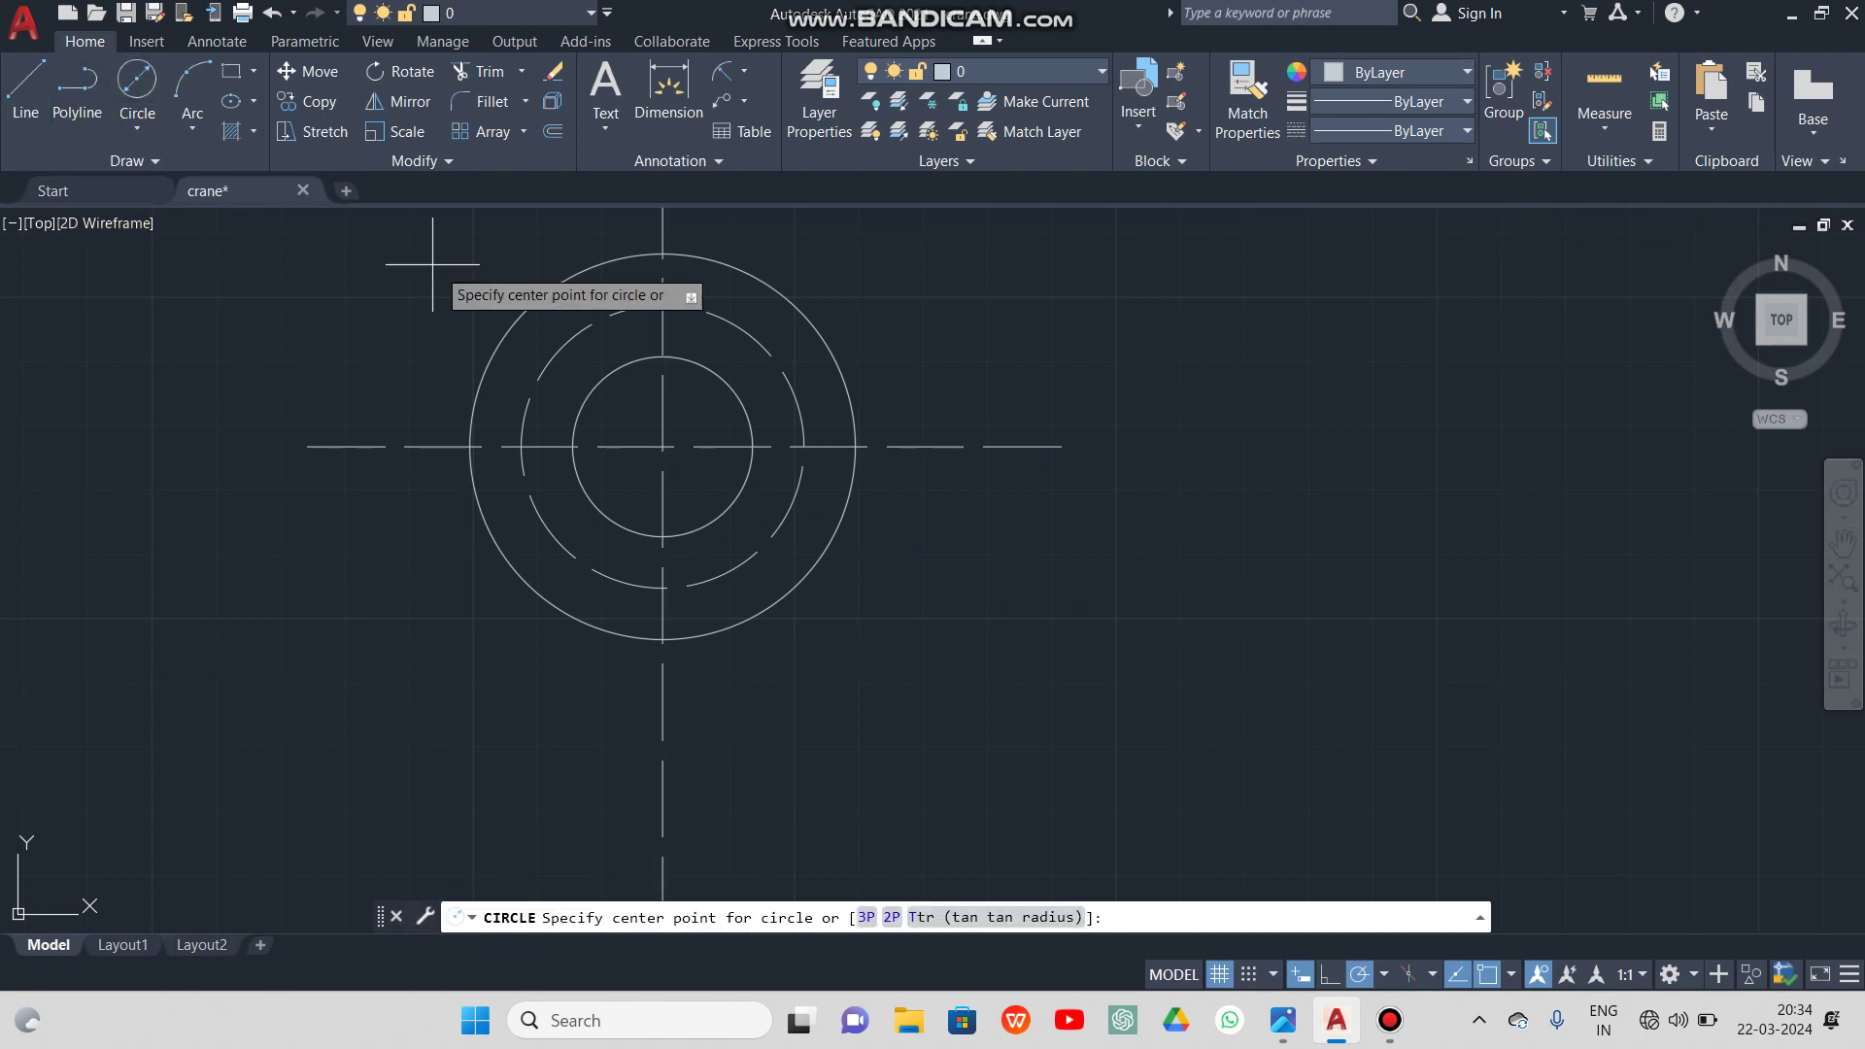
click(805, 446)
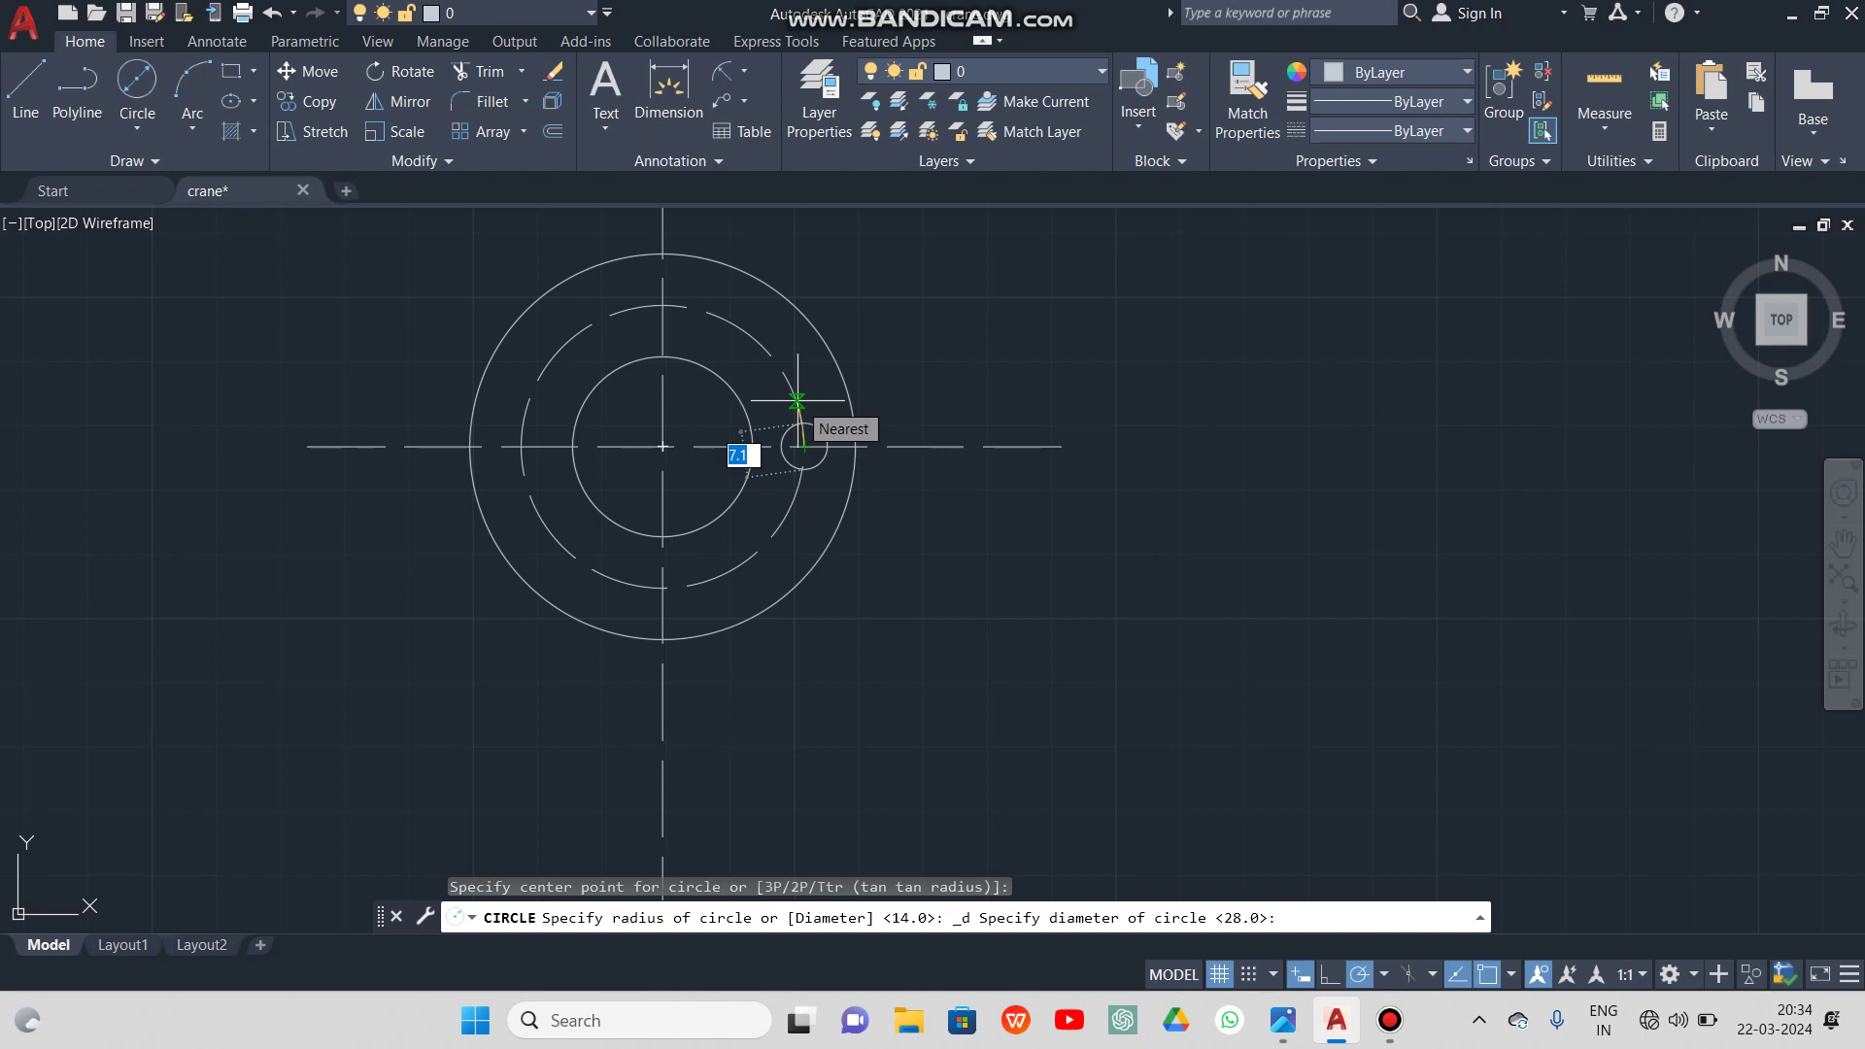
text(8)
key(Return)
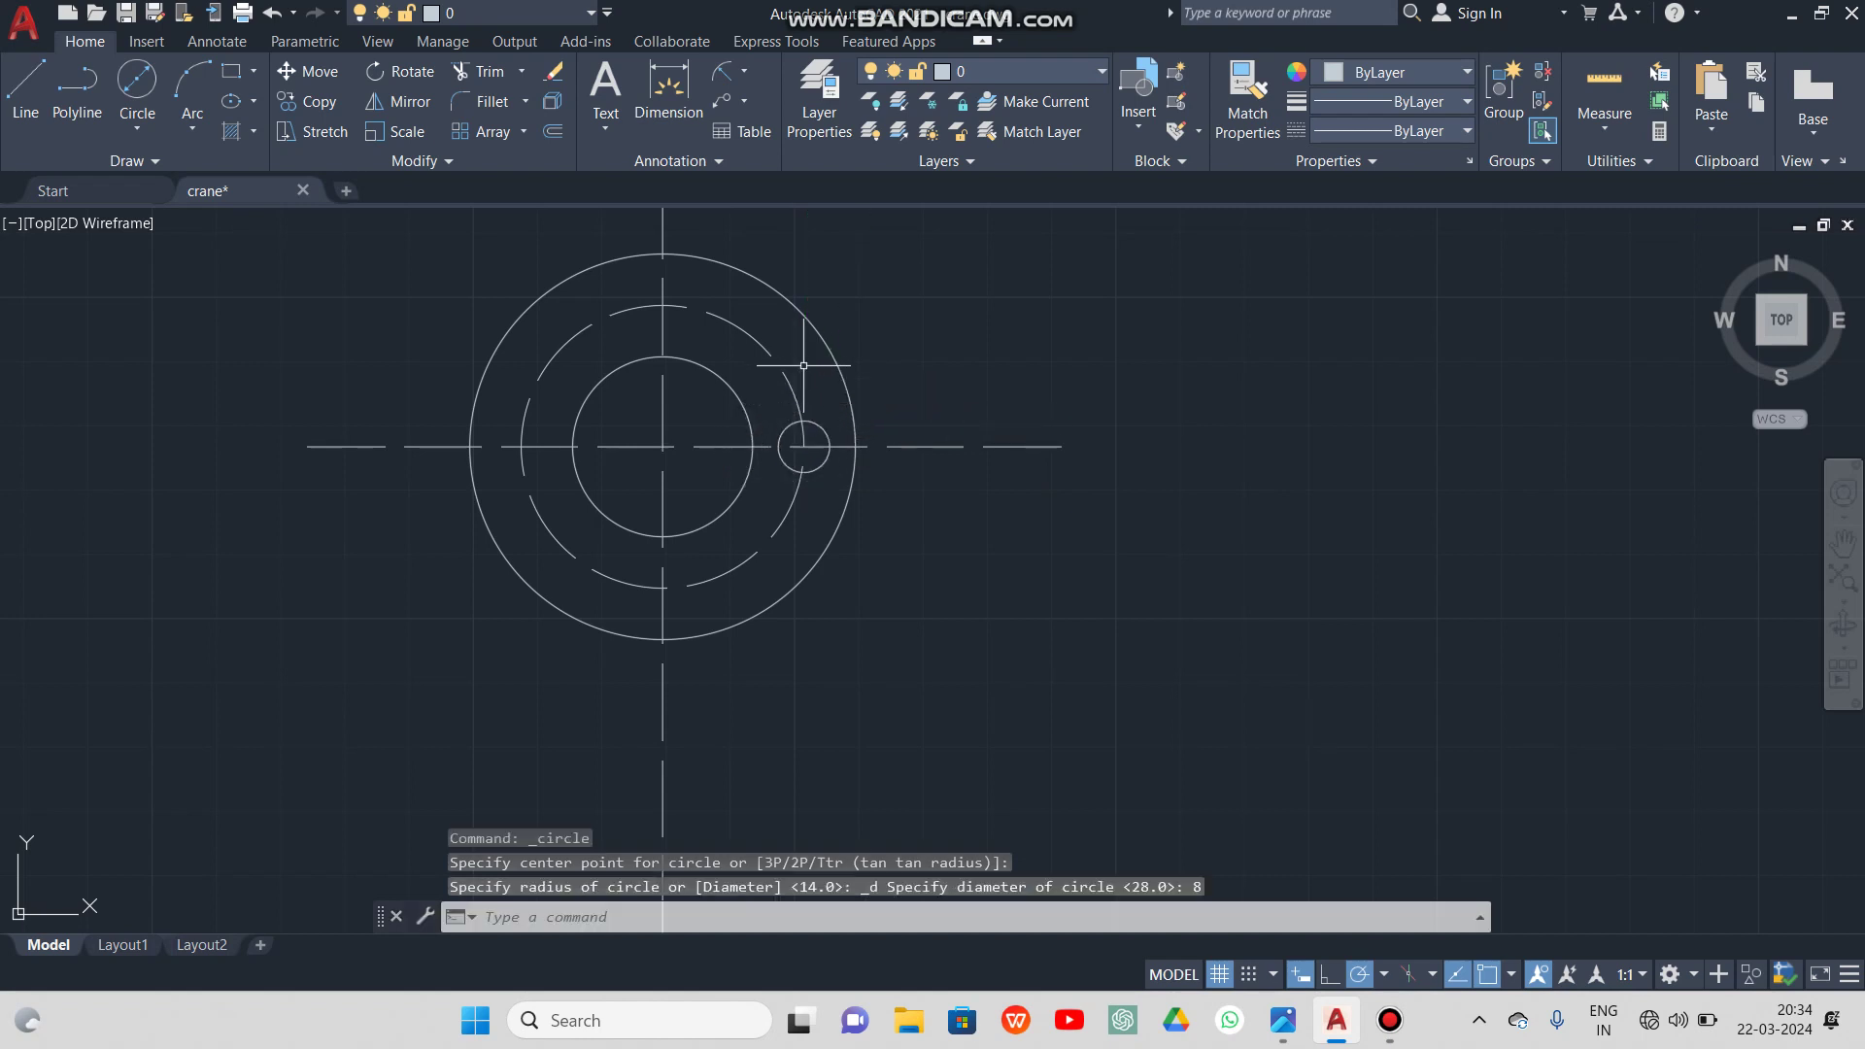
Make a polar array of the 8-diameter hole with 6 items over 360° around the concentric circles' common centre
click(1295, 1020)
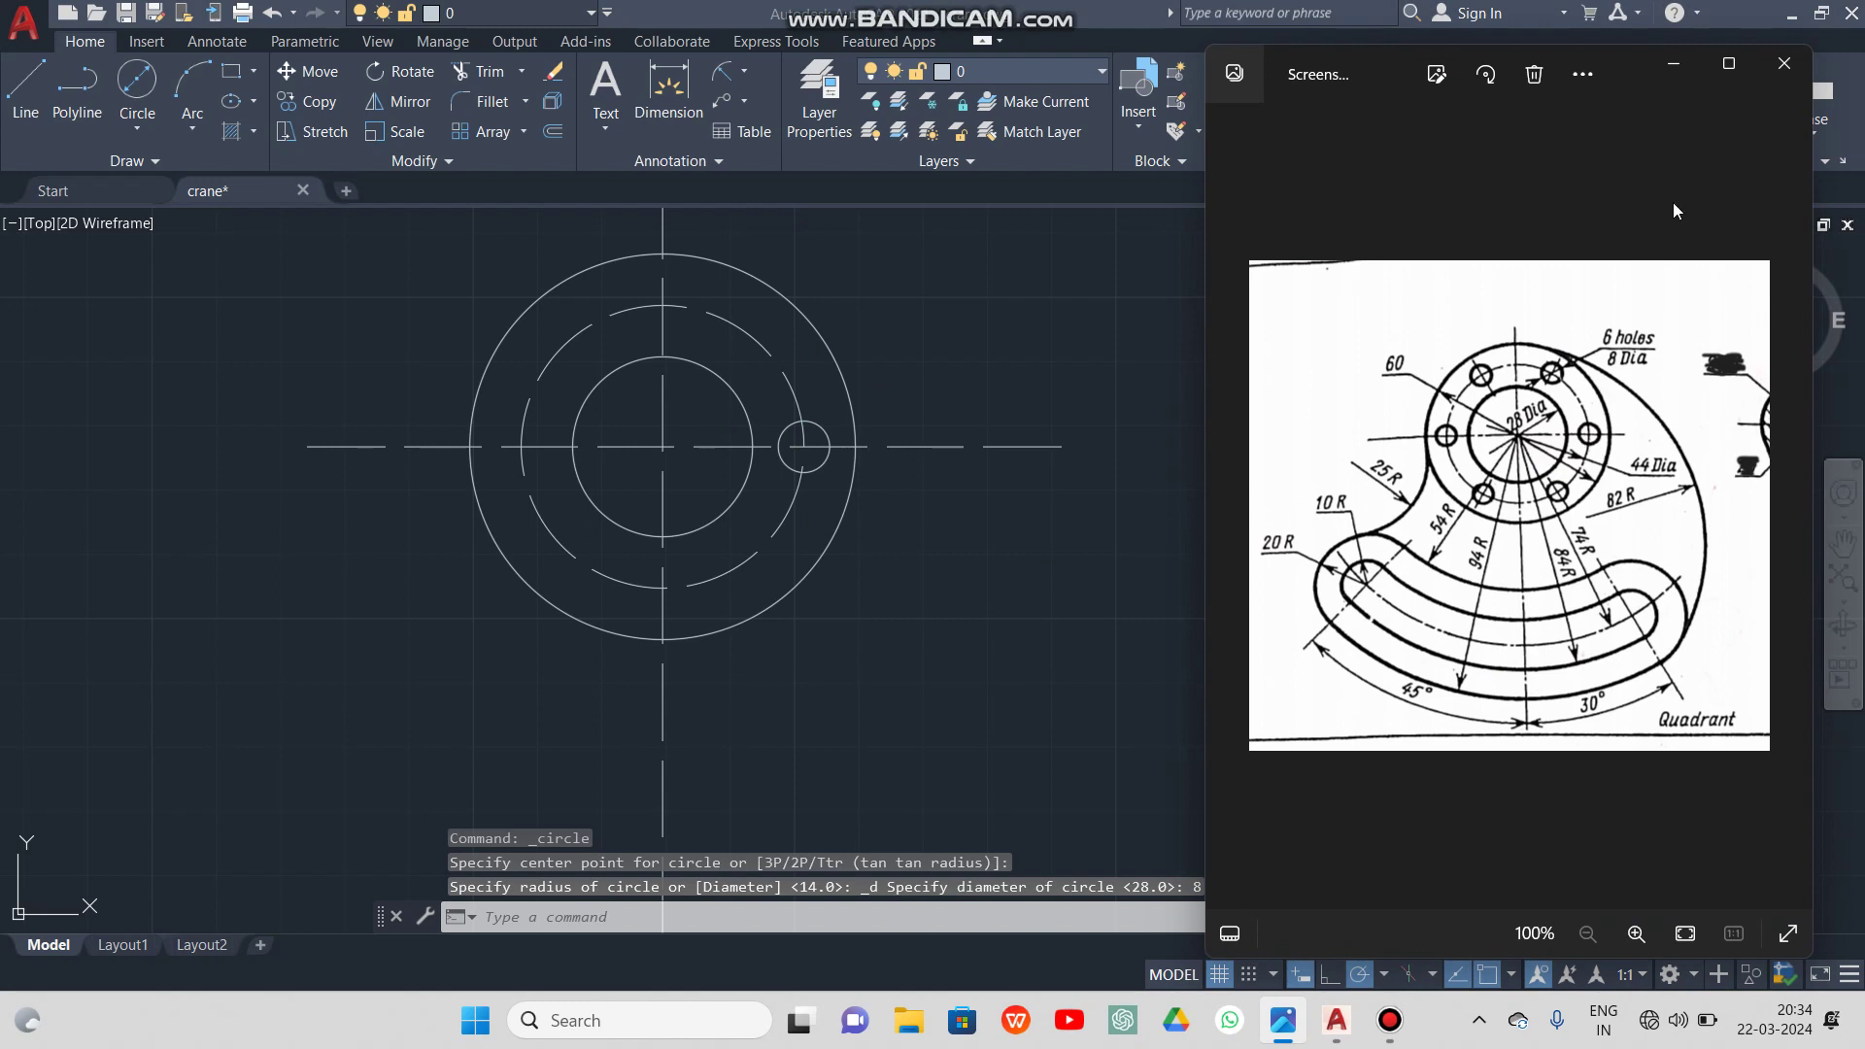
click(1672, 76)
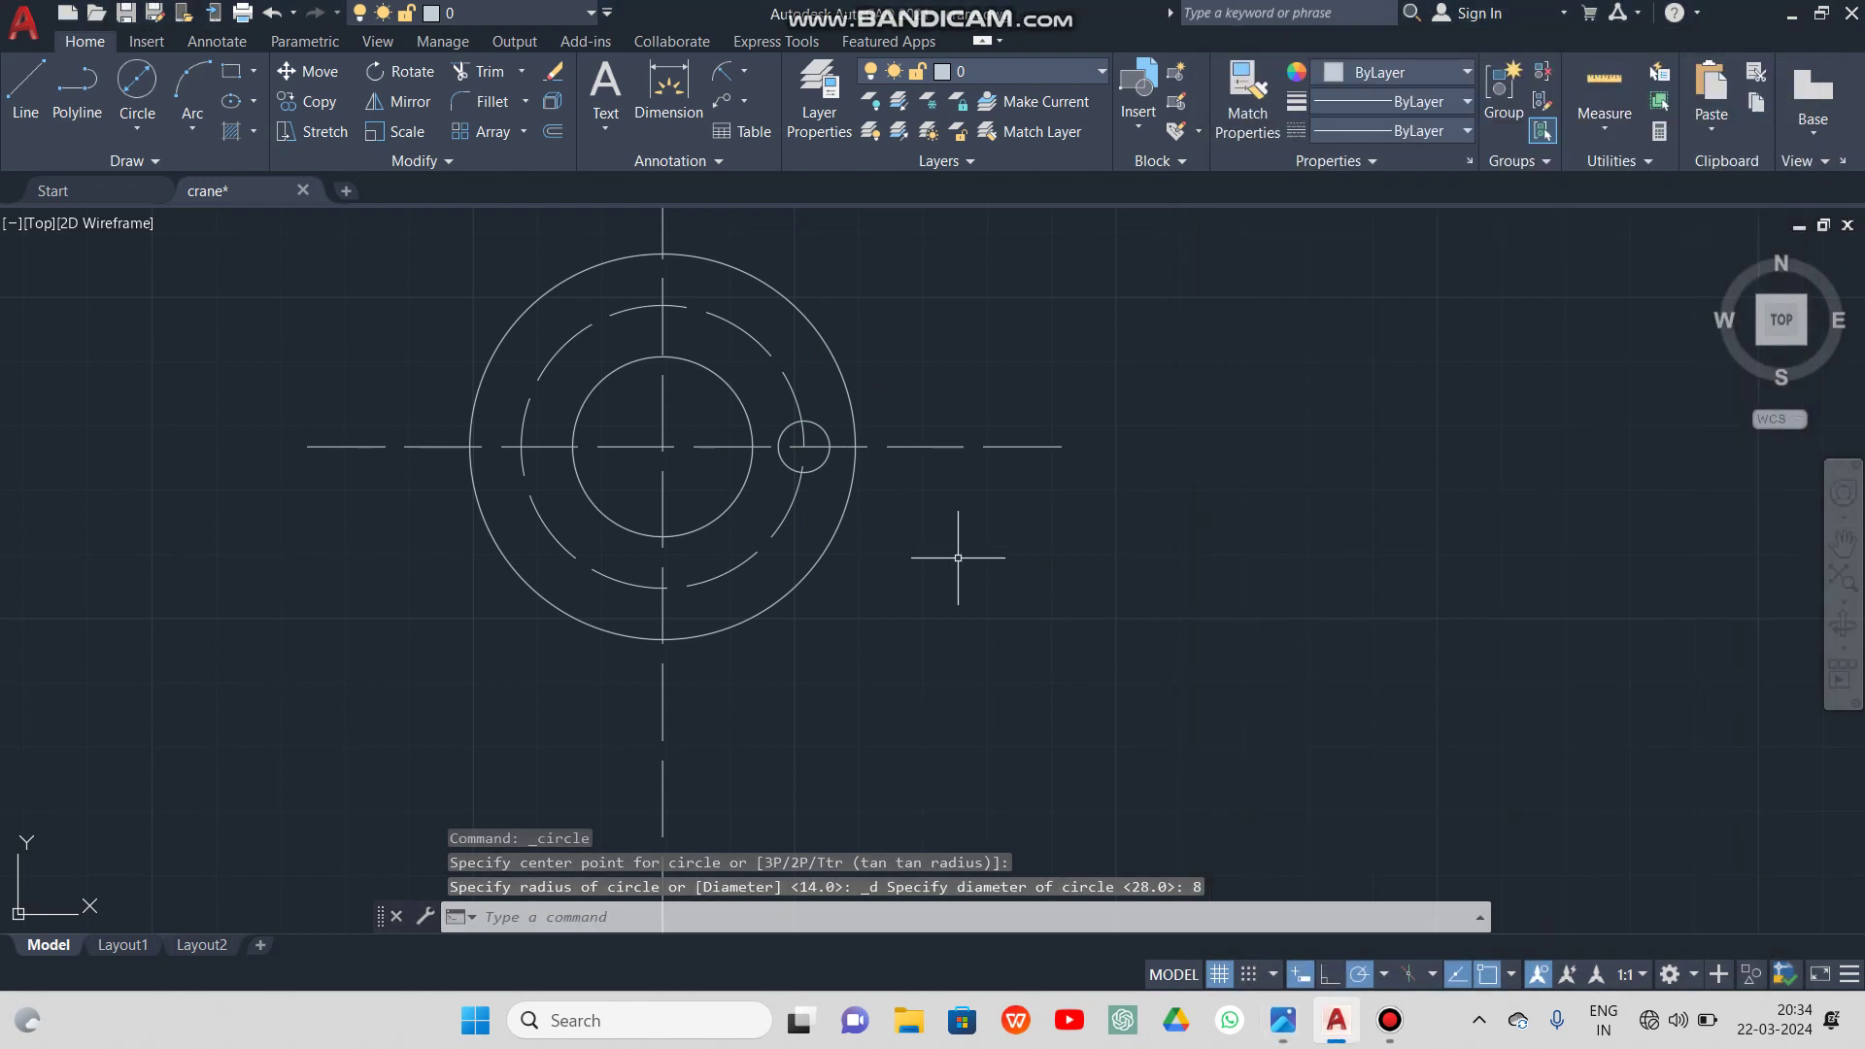
text(AR)
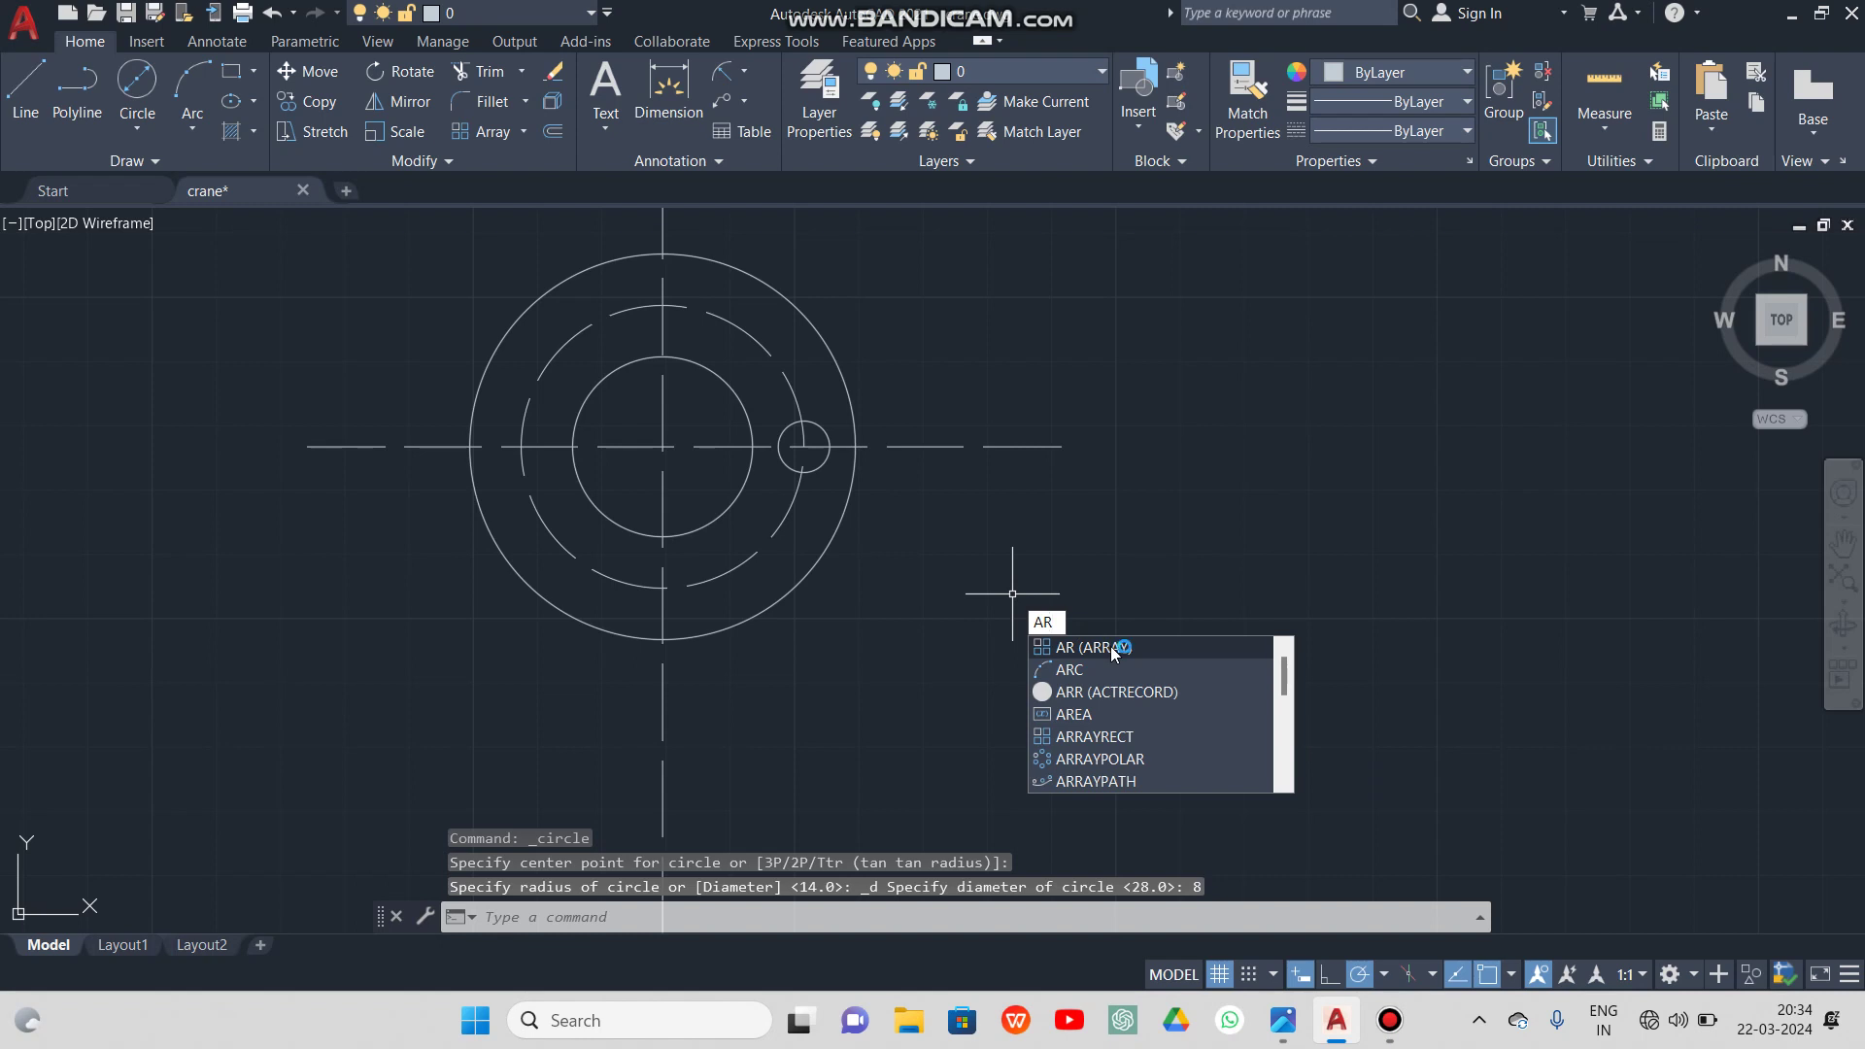
click(1111, 647)
click(803, 447)
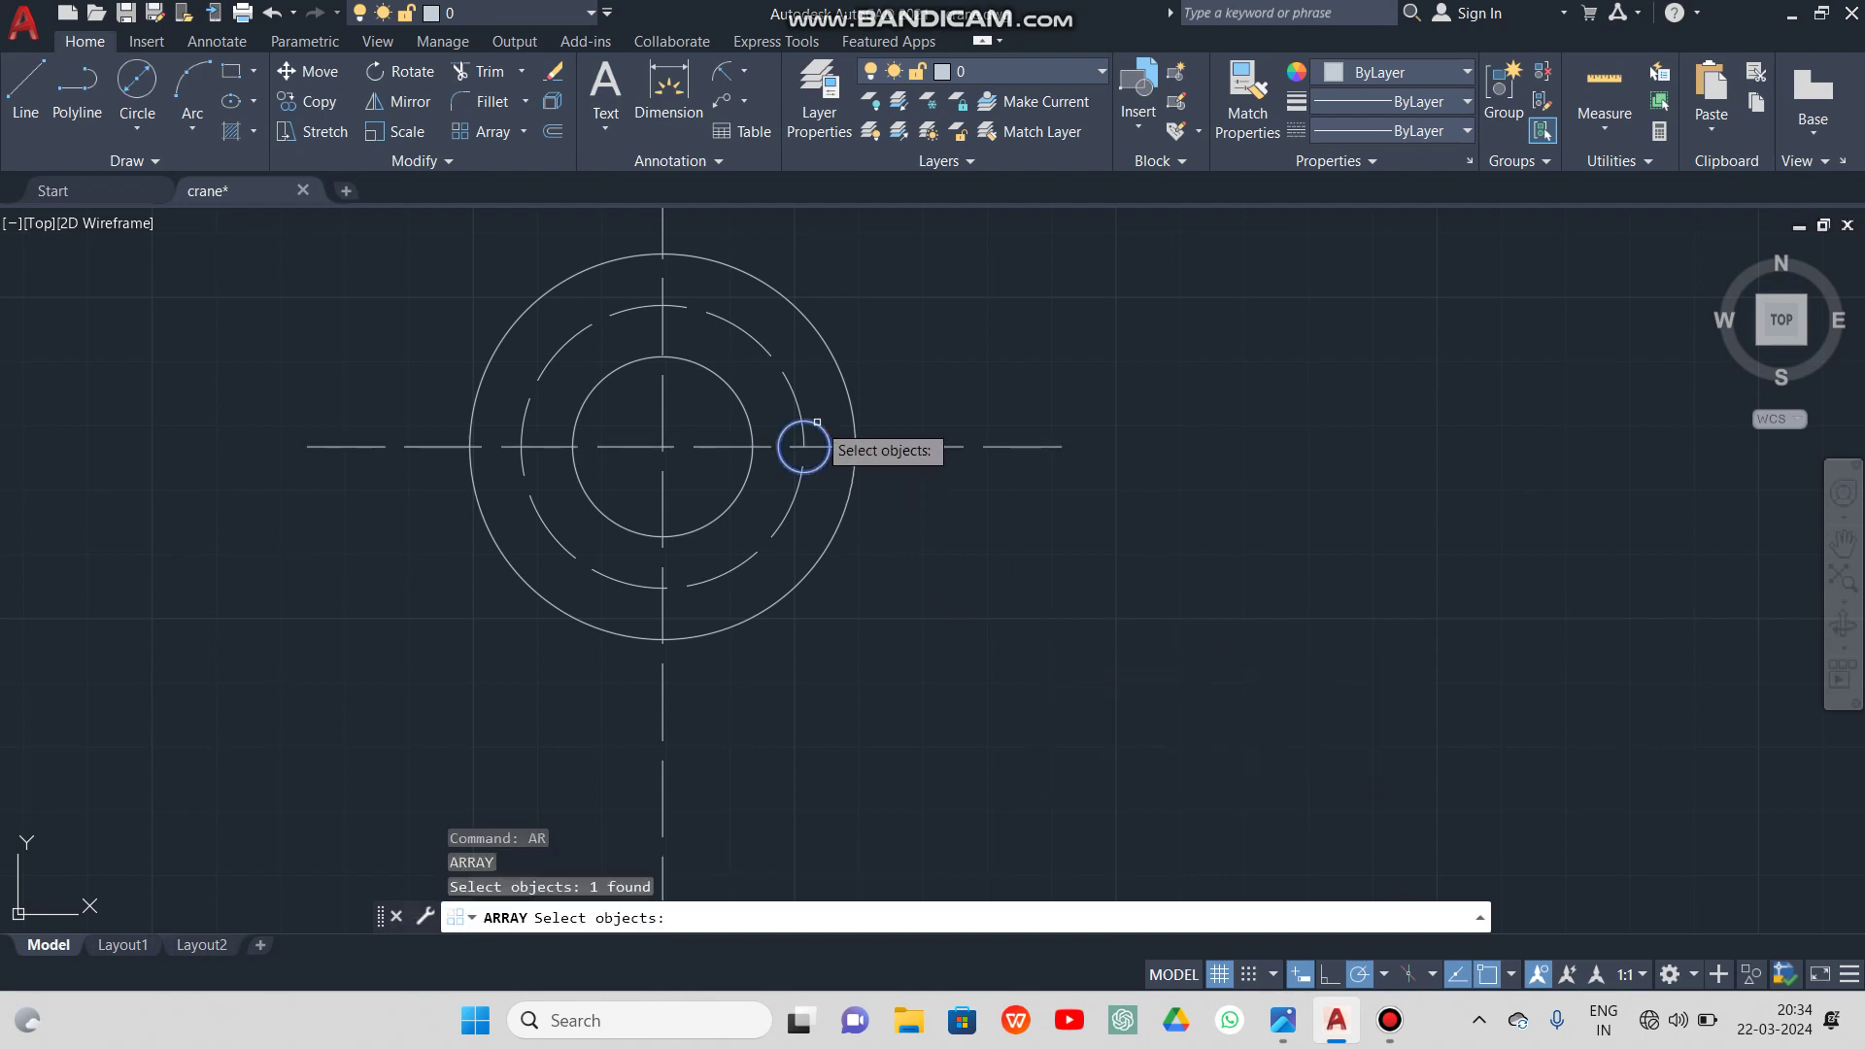
key(Return)
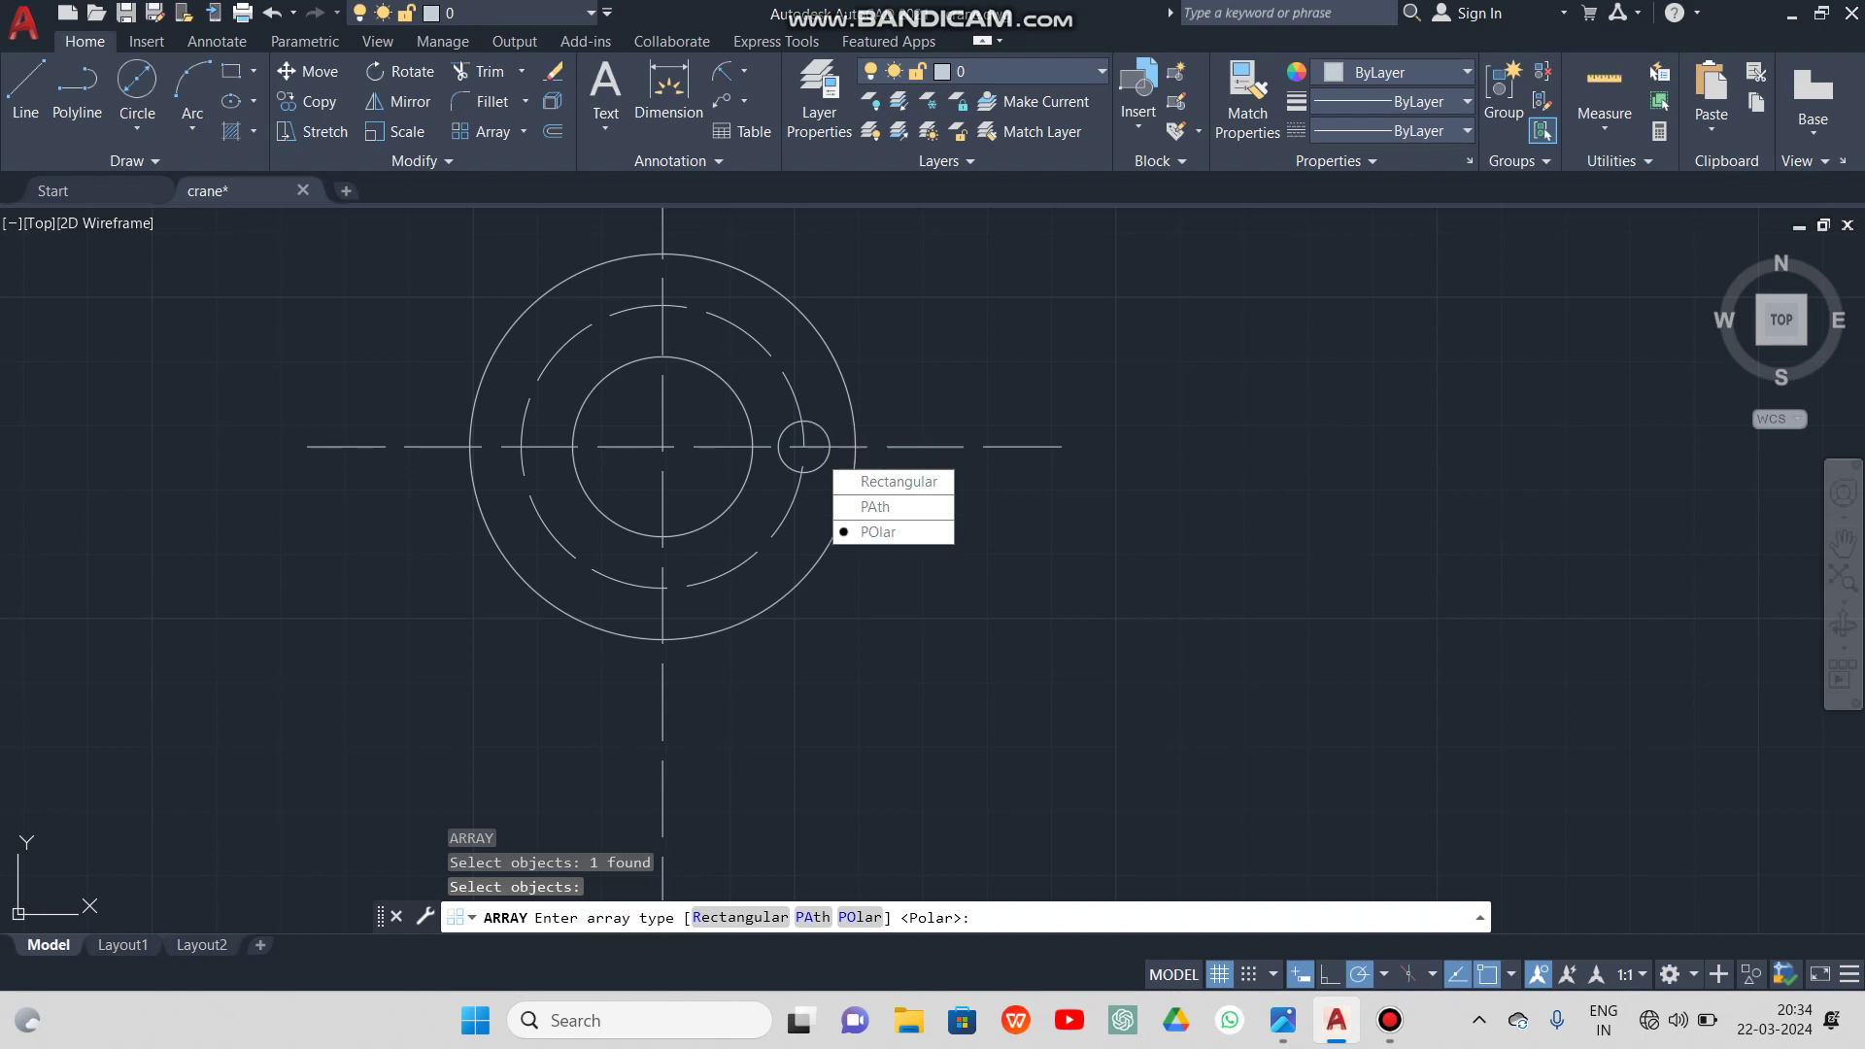
click(894, 533)
click(663, 446)
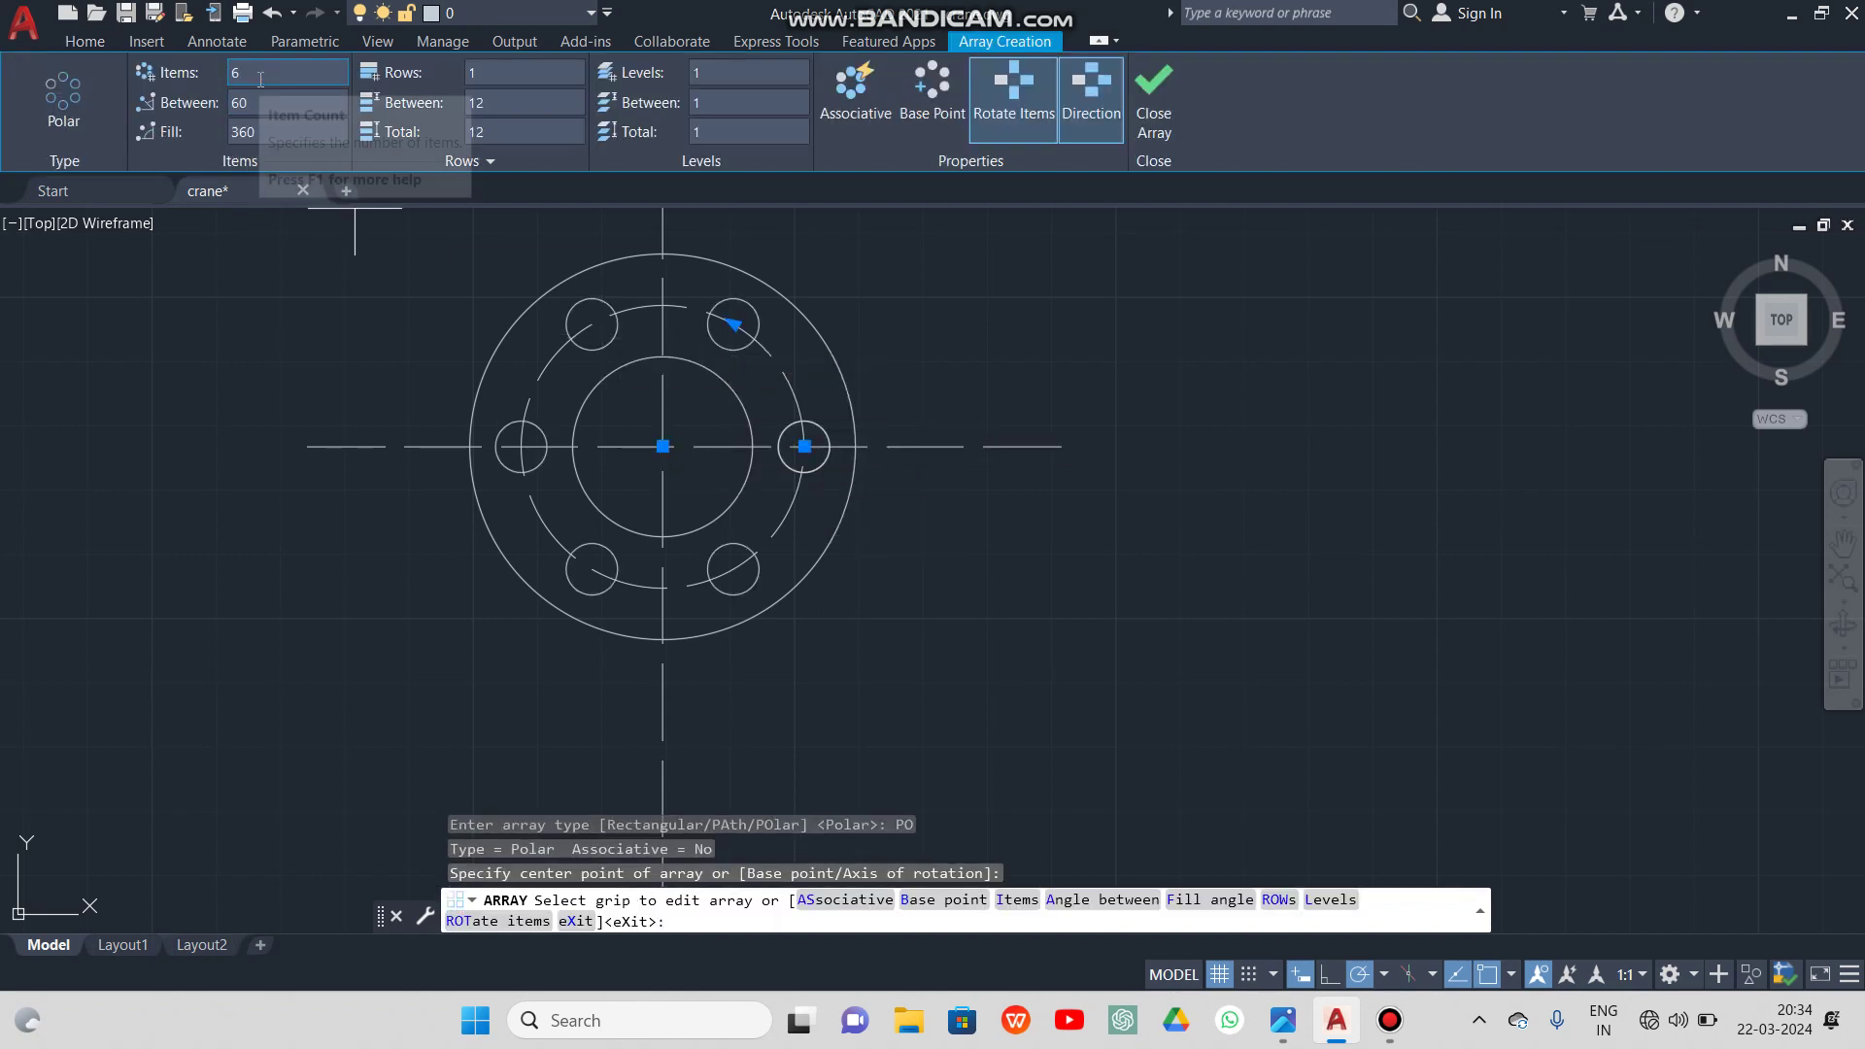
click(1142, 97)
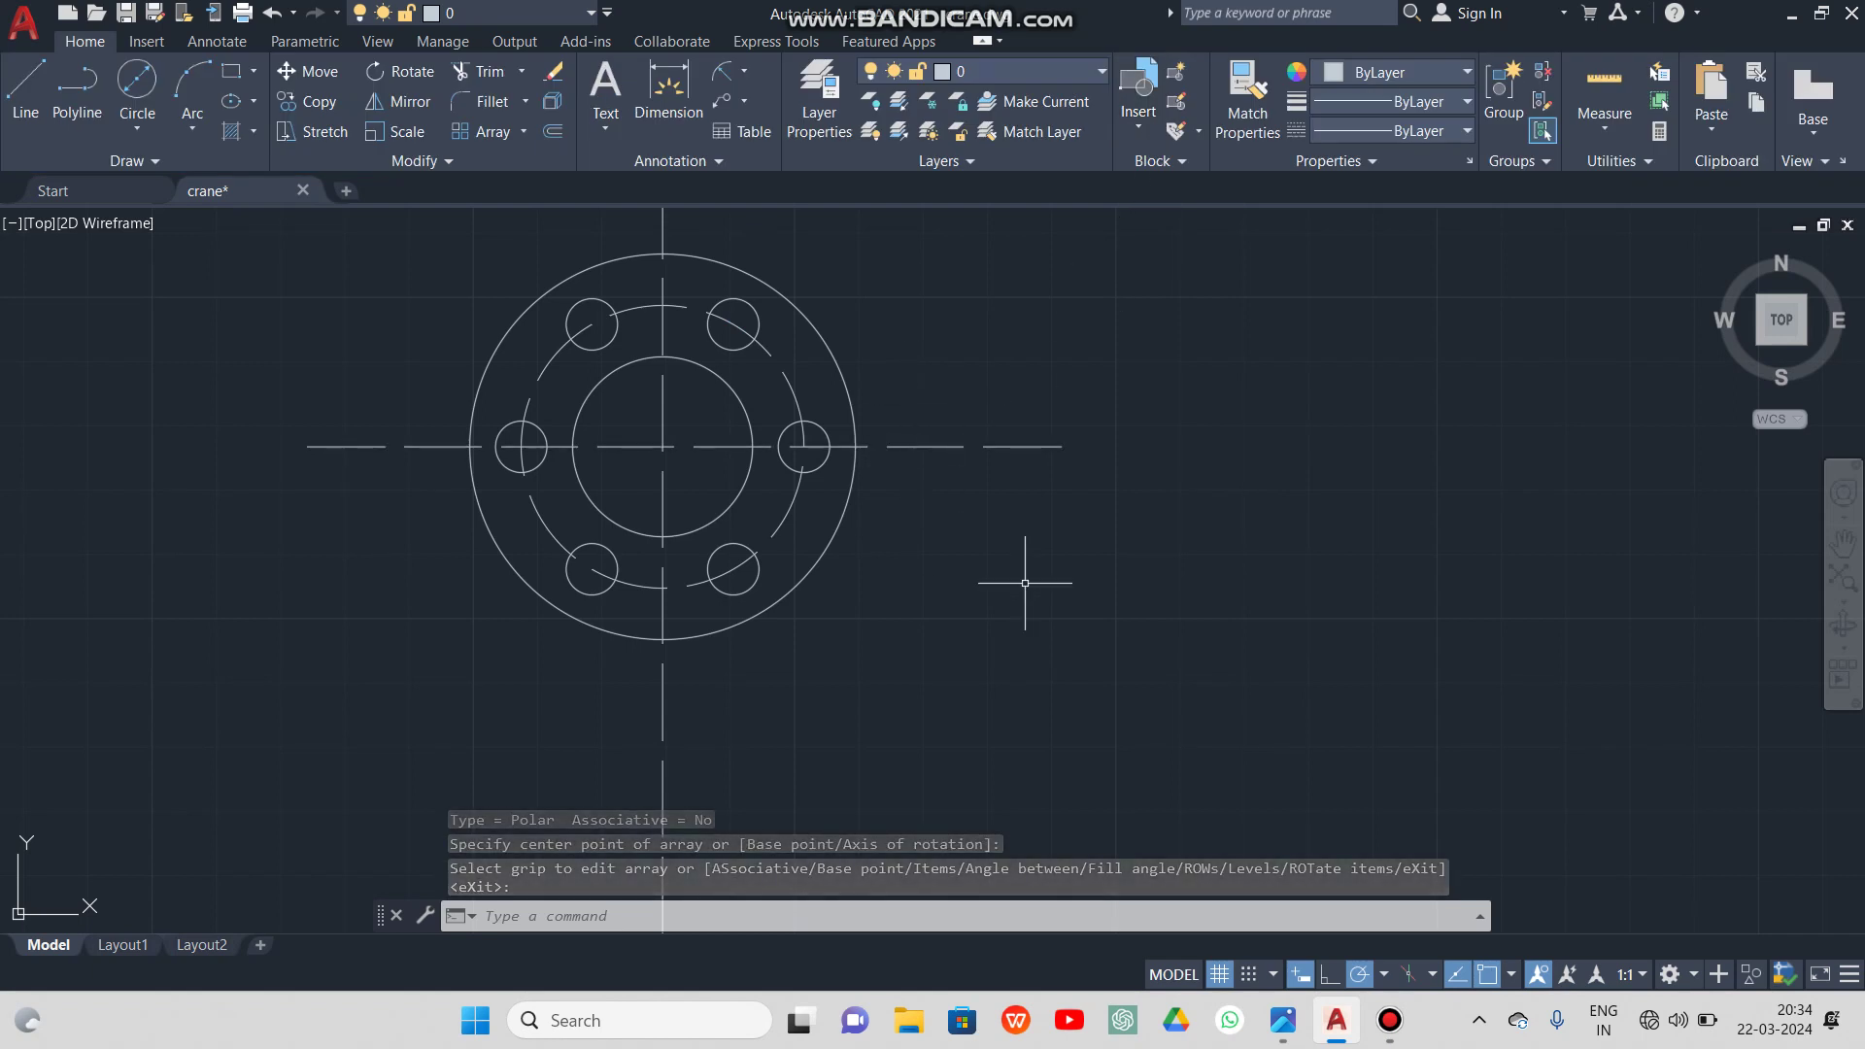
Set the linetype to ACAD_ISO02W100 and draw a circle of radius 74 from the common centre
click(1284, 1036)
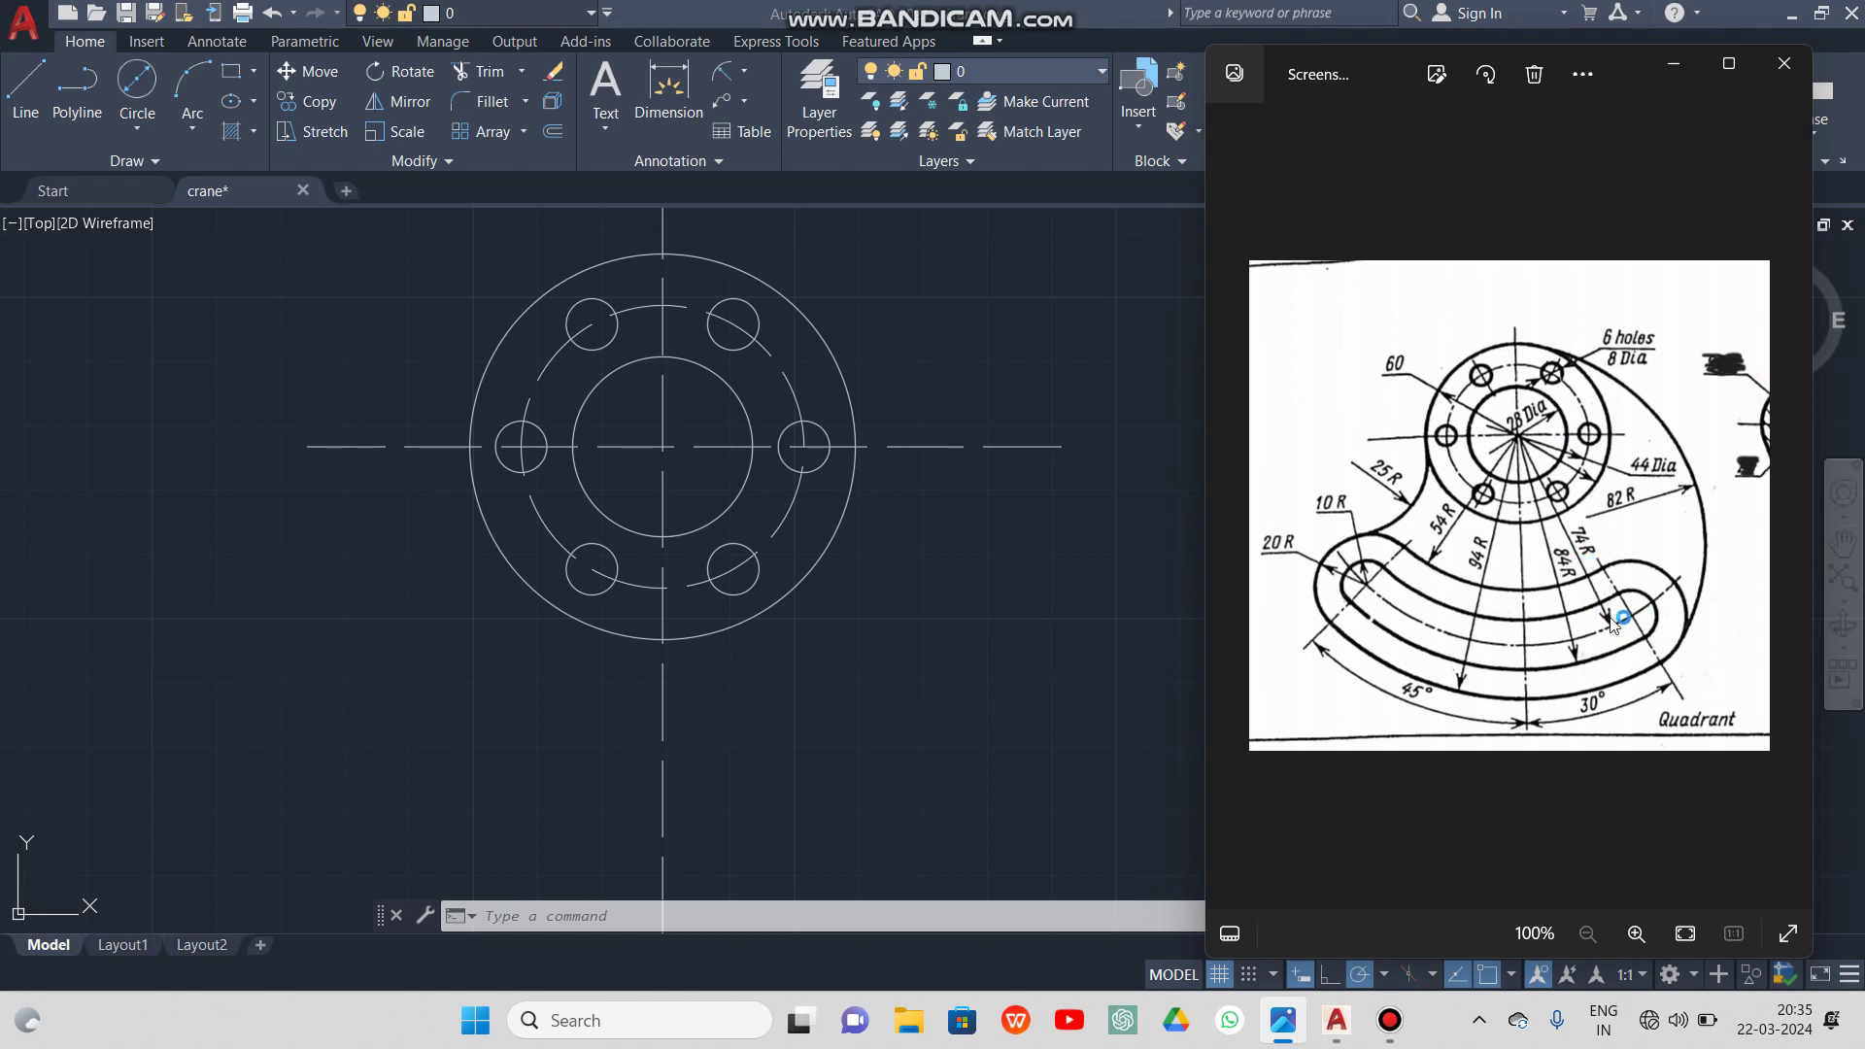
click(1674, 68)
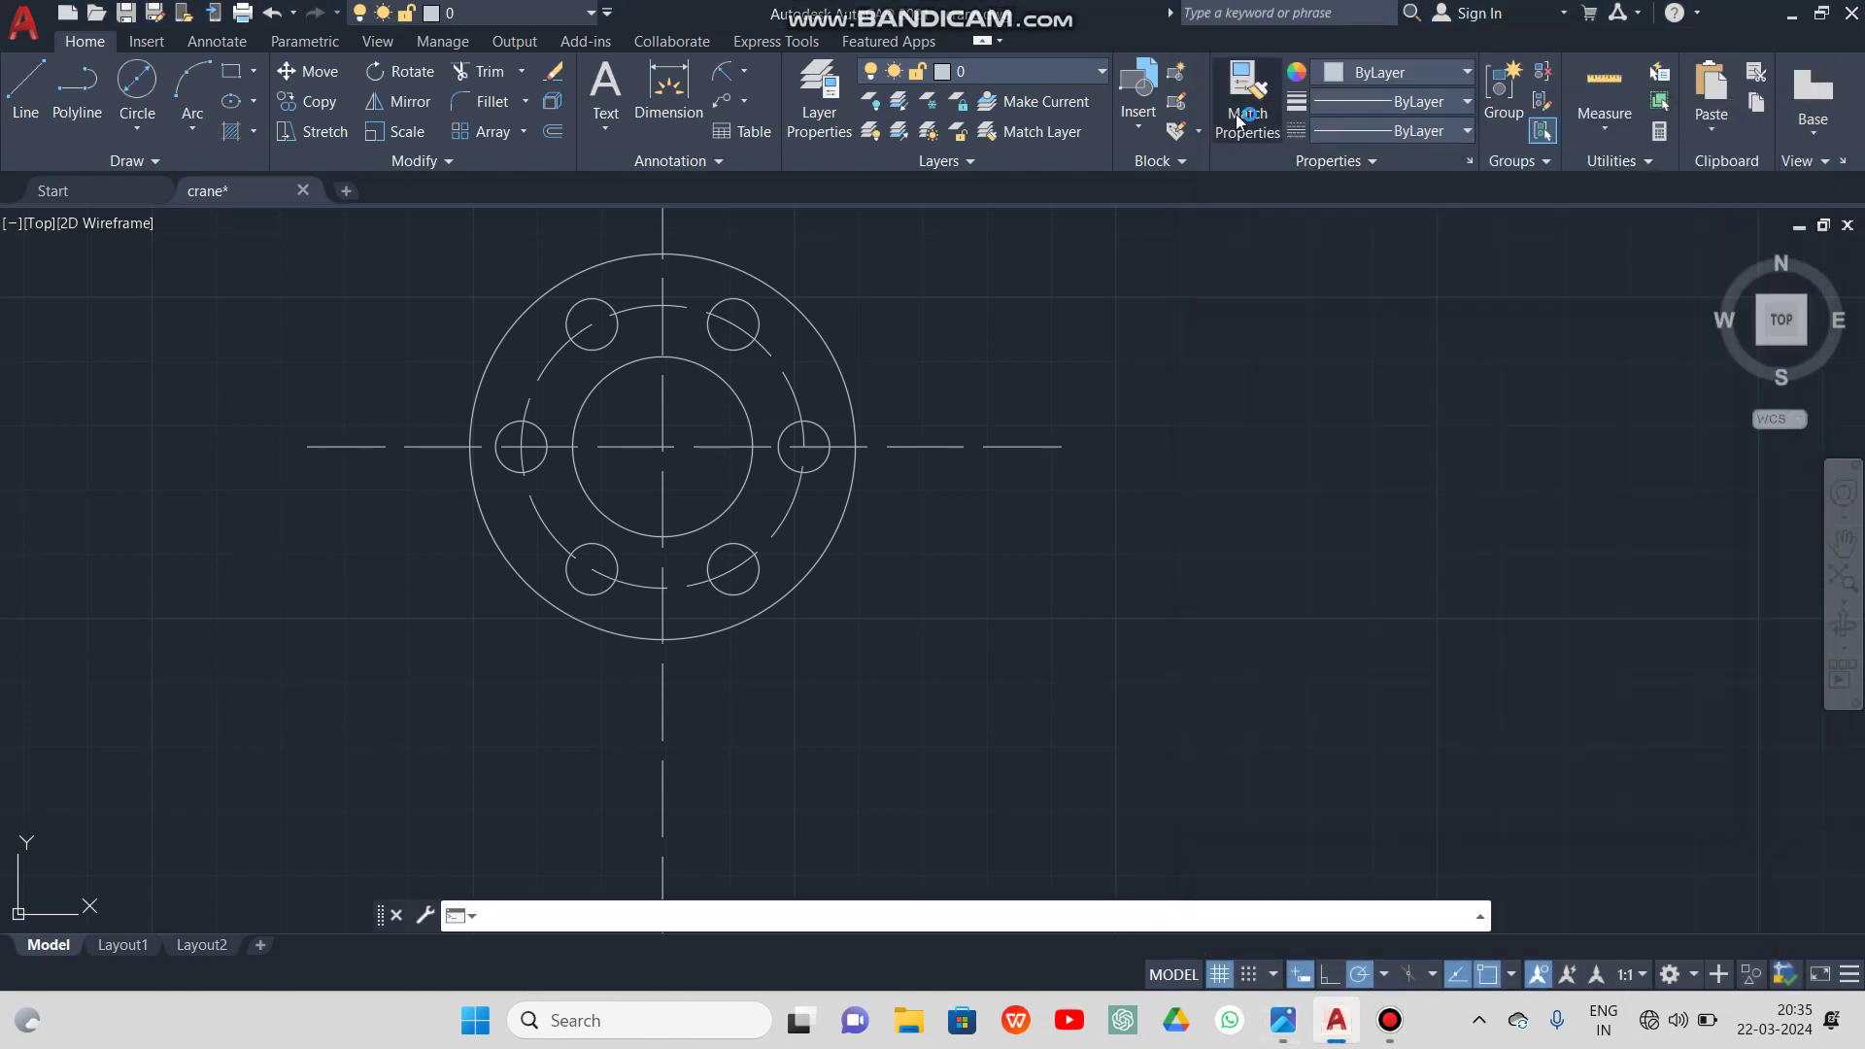
click(1369, 130)
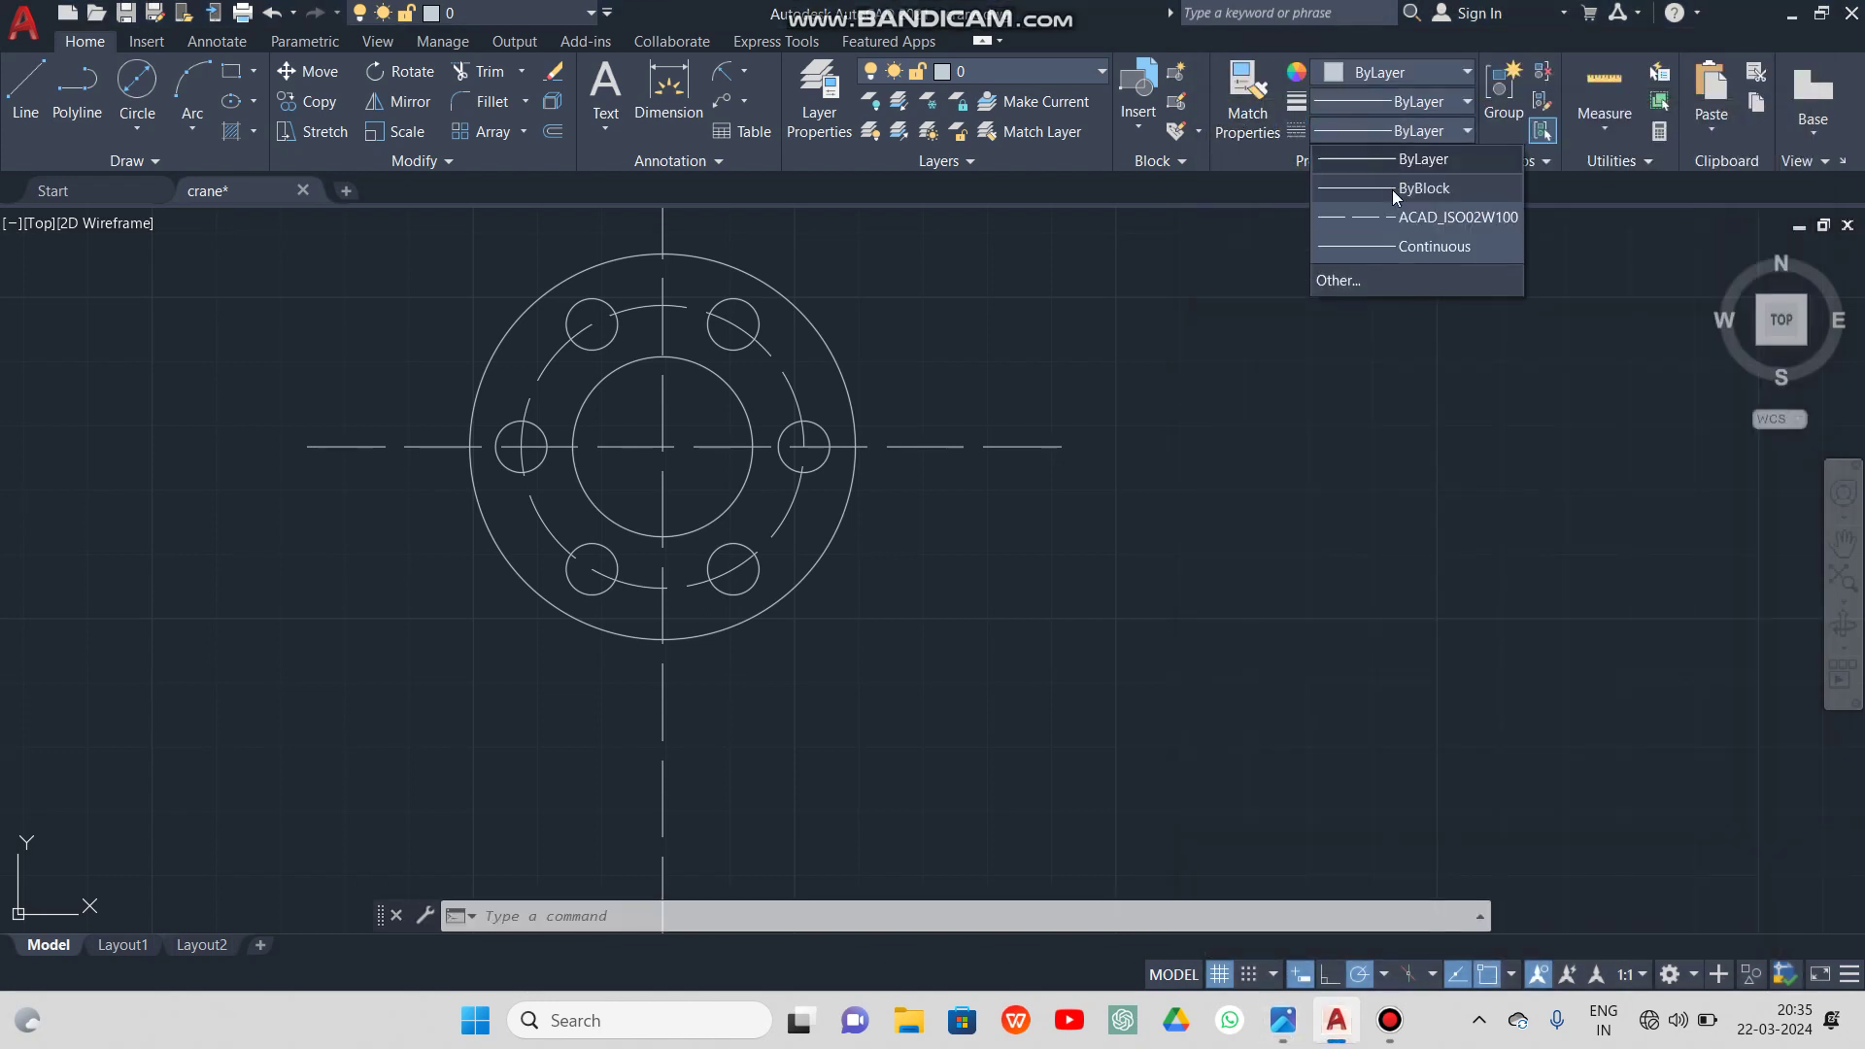
click(1409, 217)
click(137, 129)
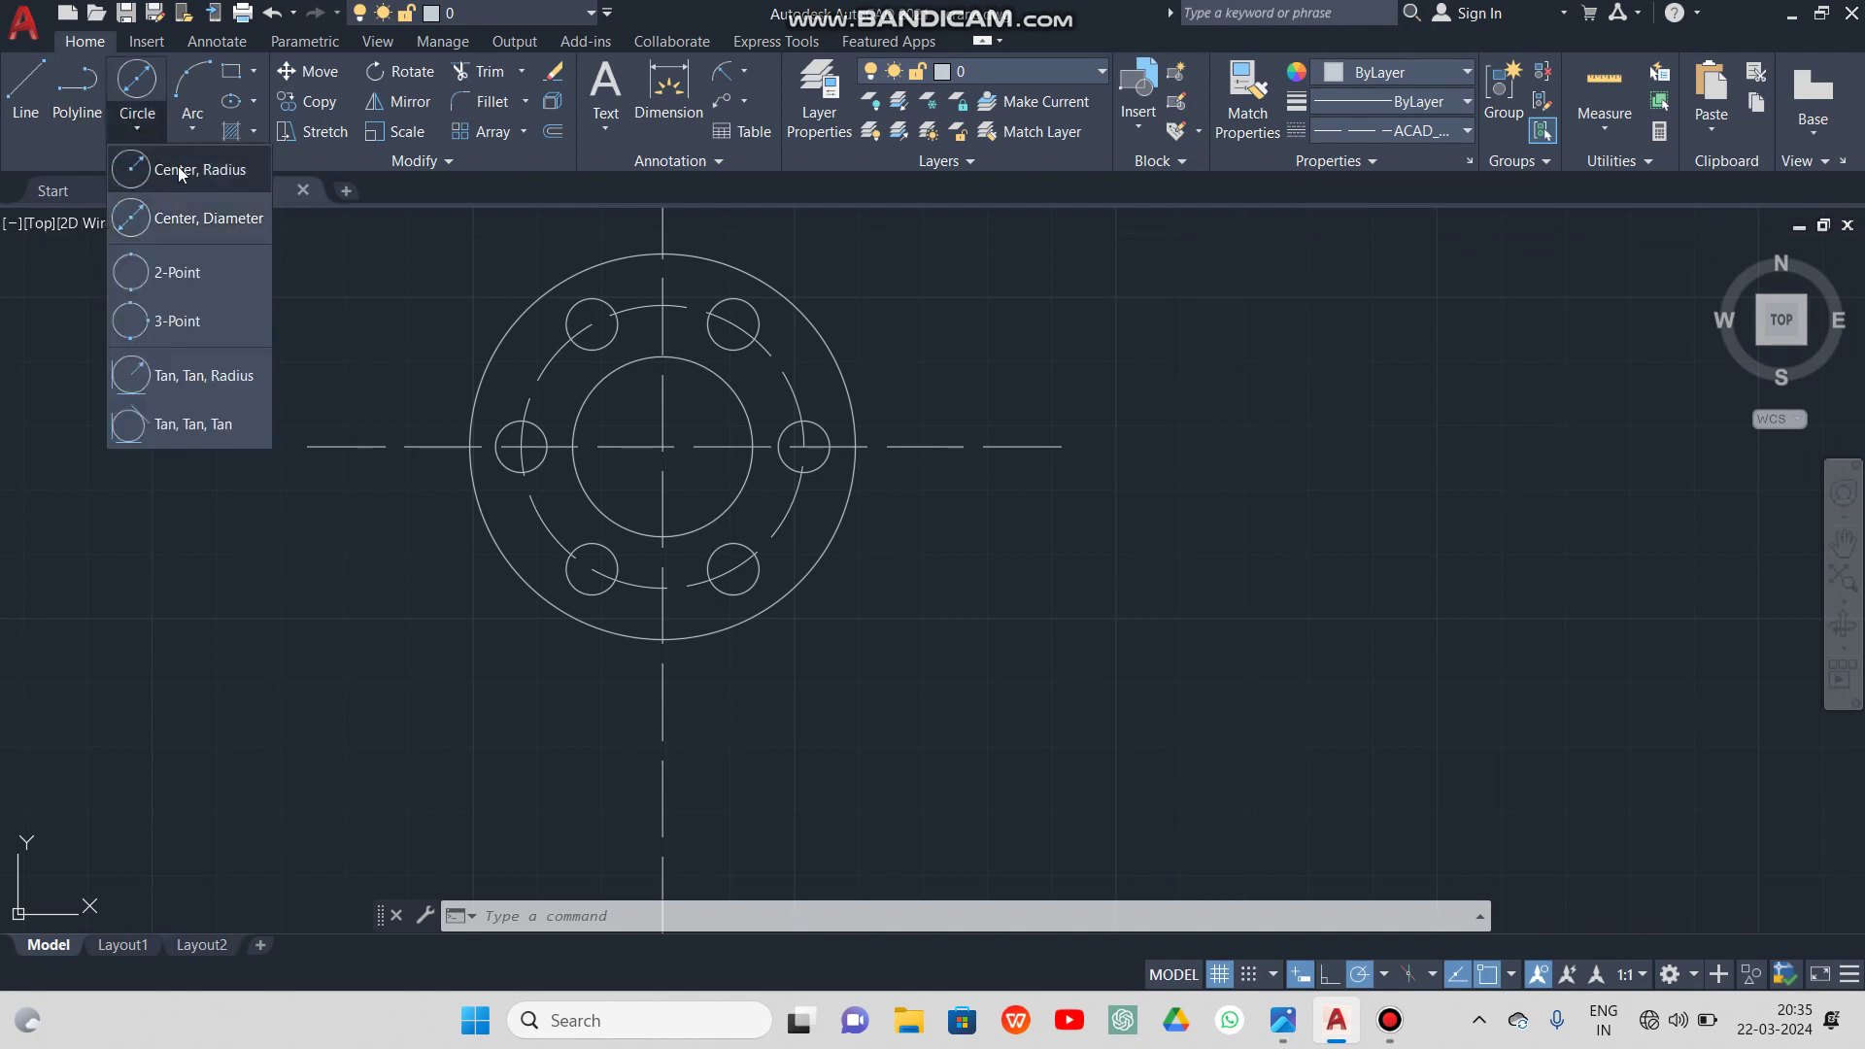
click(177, 171)
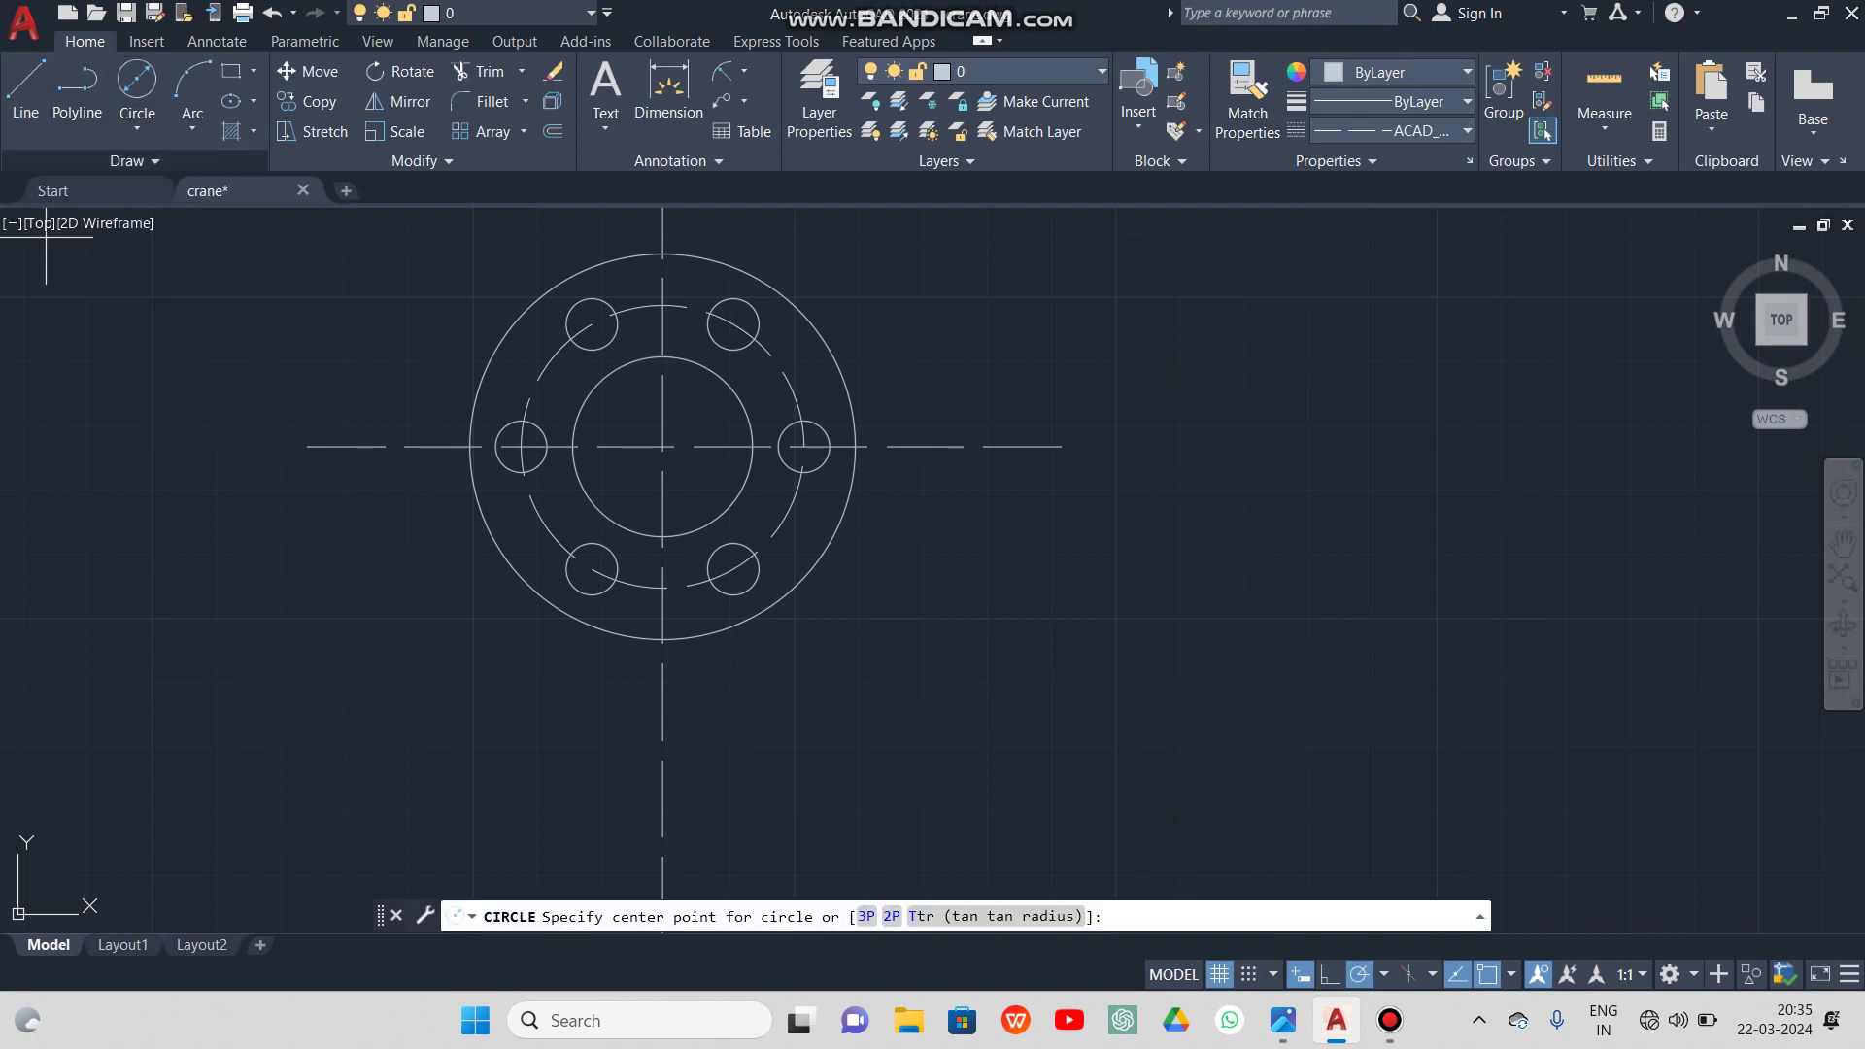
click(662, 447)
text(74)
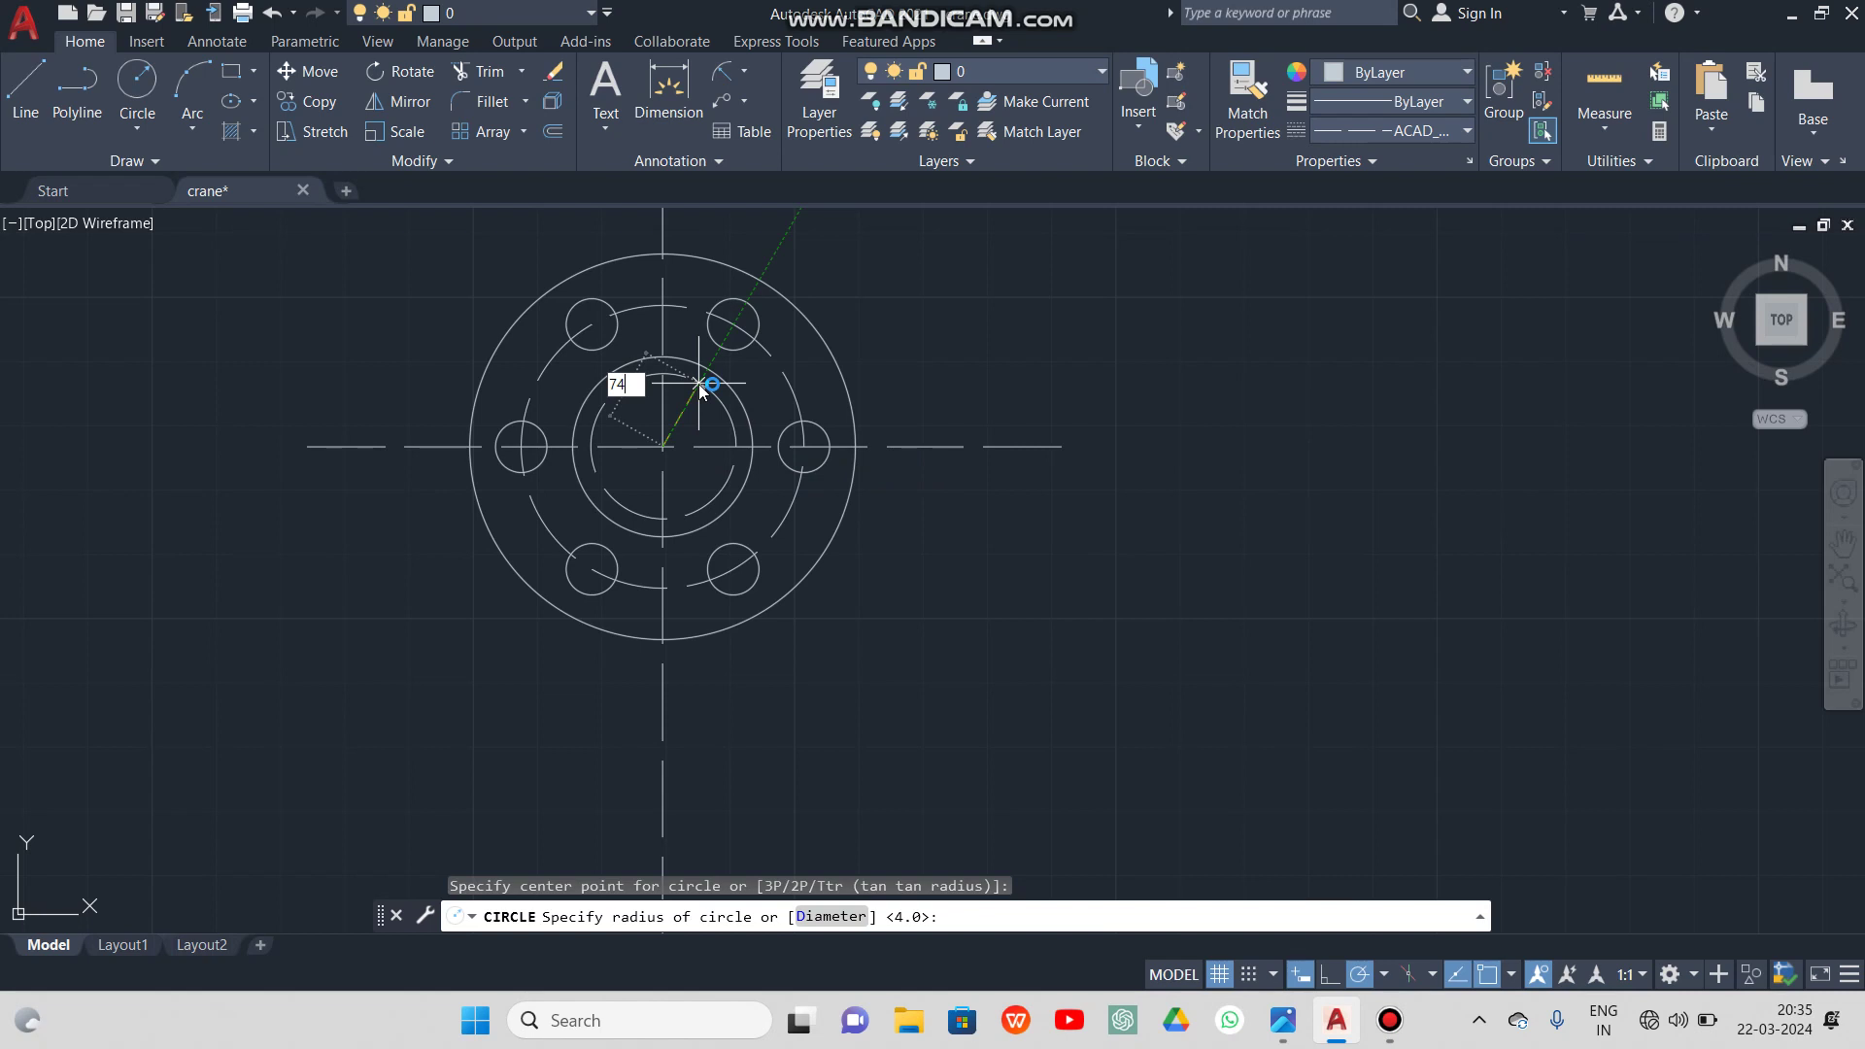
key(Return)
scroll(908, 616, down, 4)
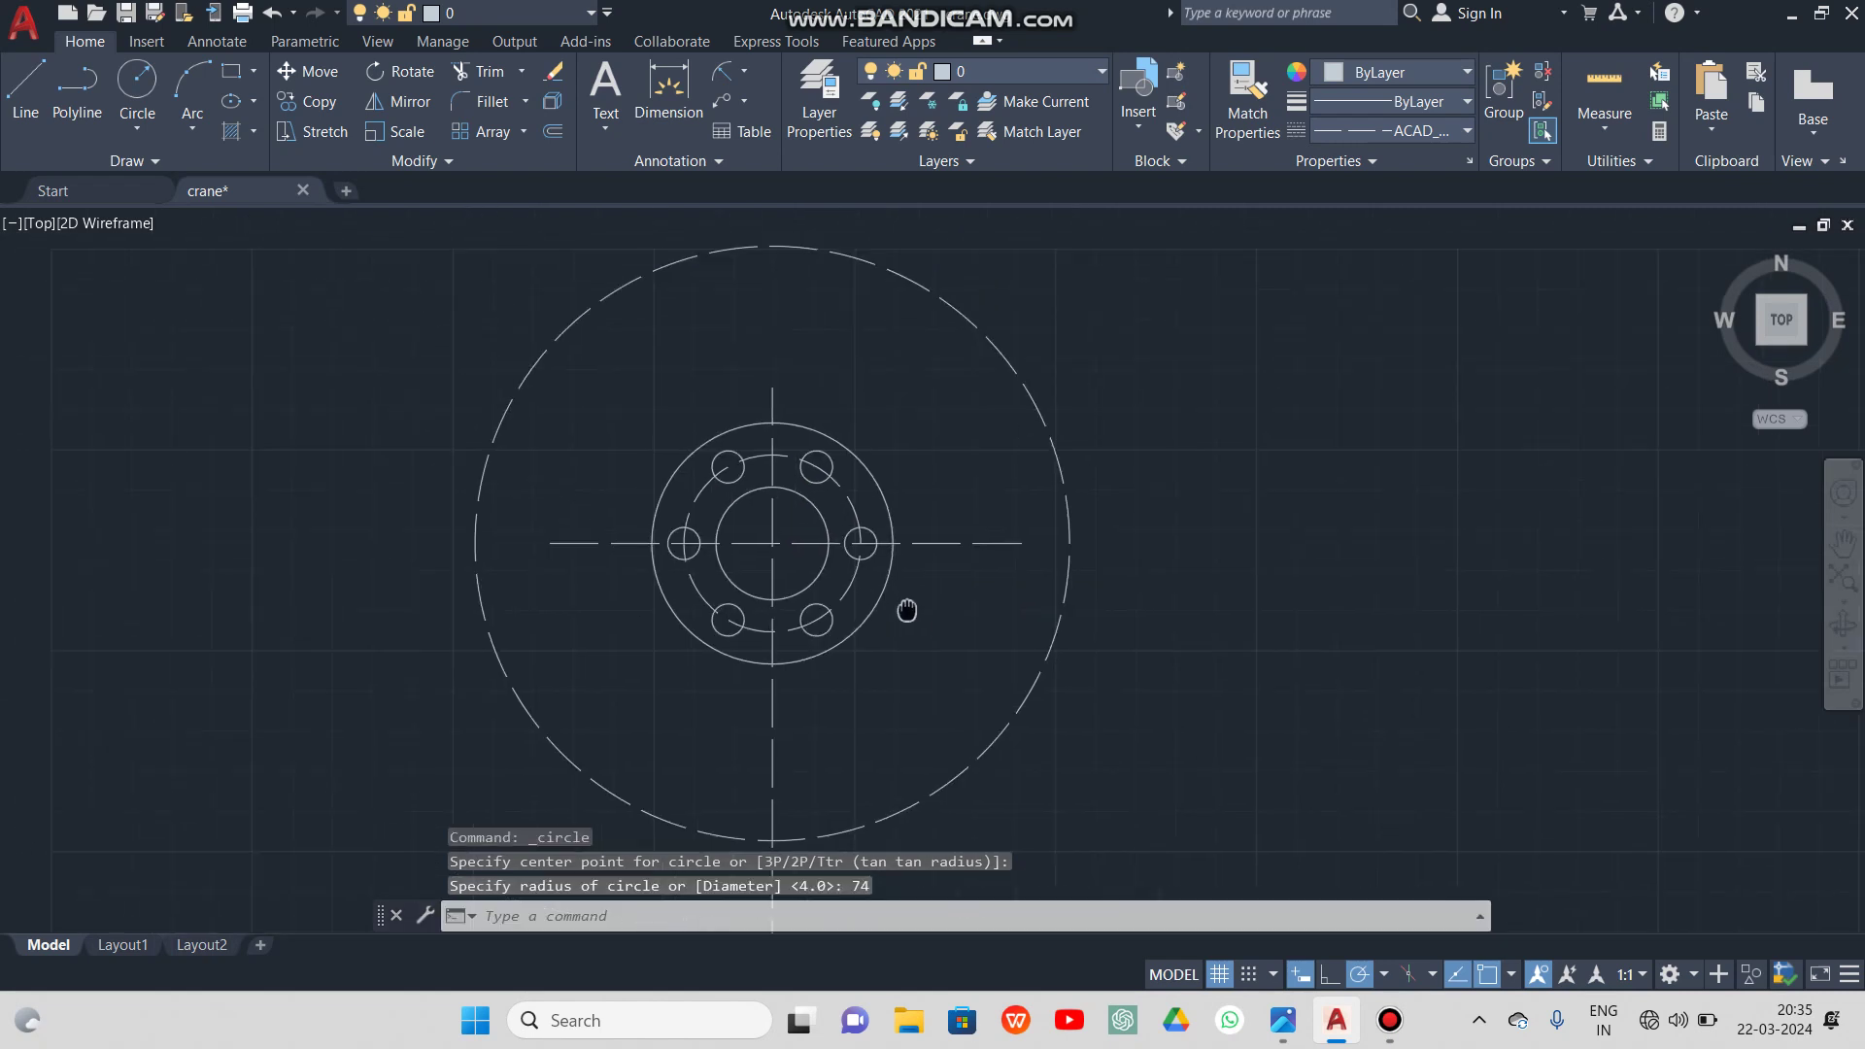
Set the linetype to ByLayer and draw a line from the common centre at 300°, ending just beyond the 74-radius dashed circle
click(1413, 132)
click(1430, 158)
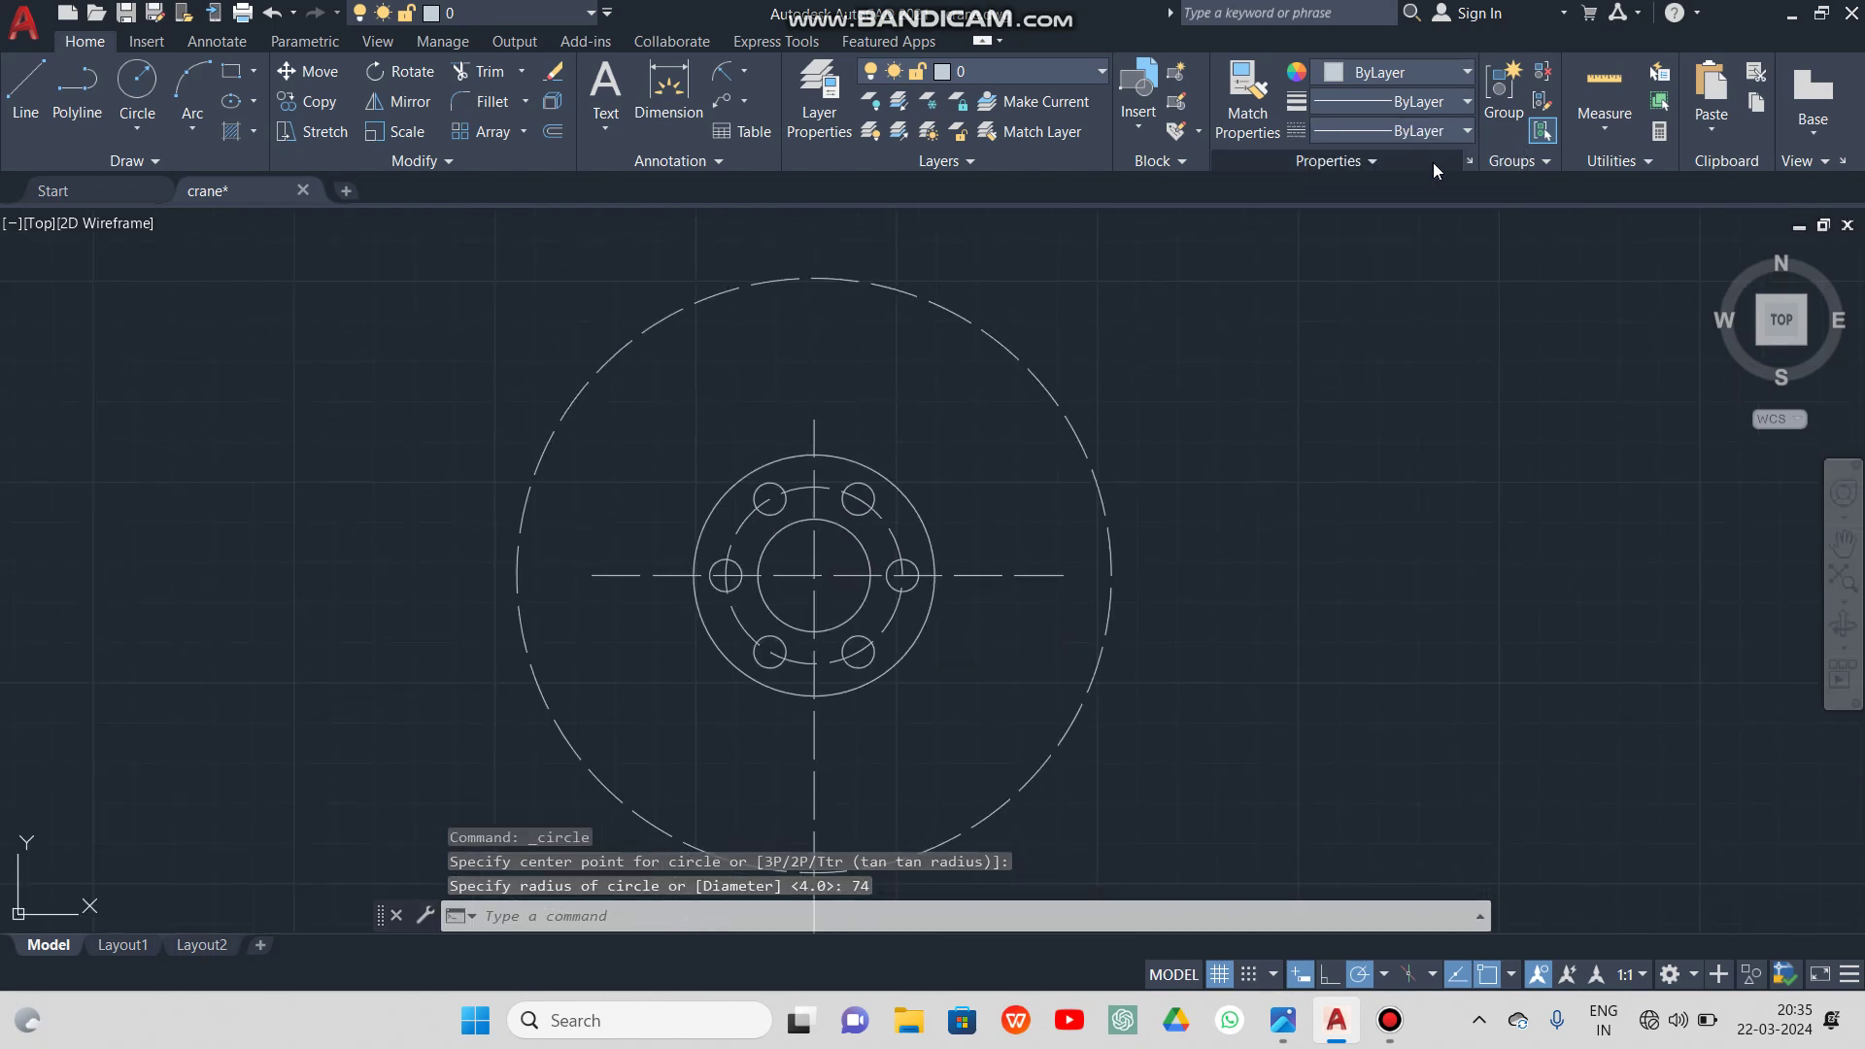
middle_drag(1287, 541, 1186, 432)
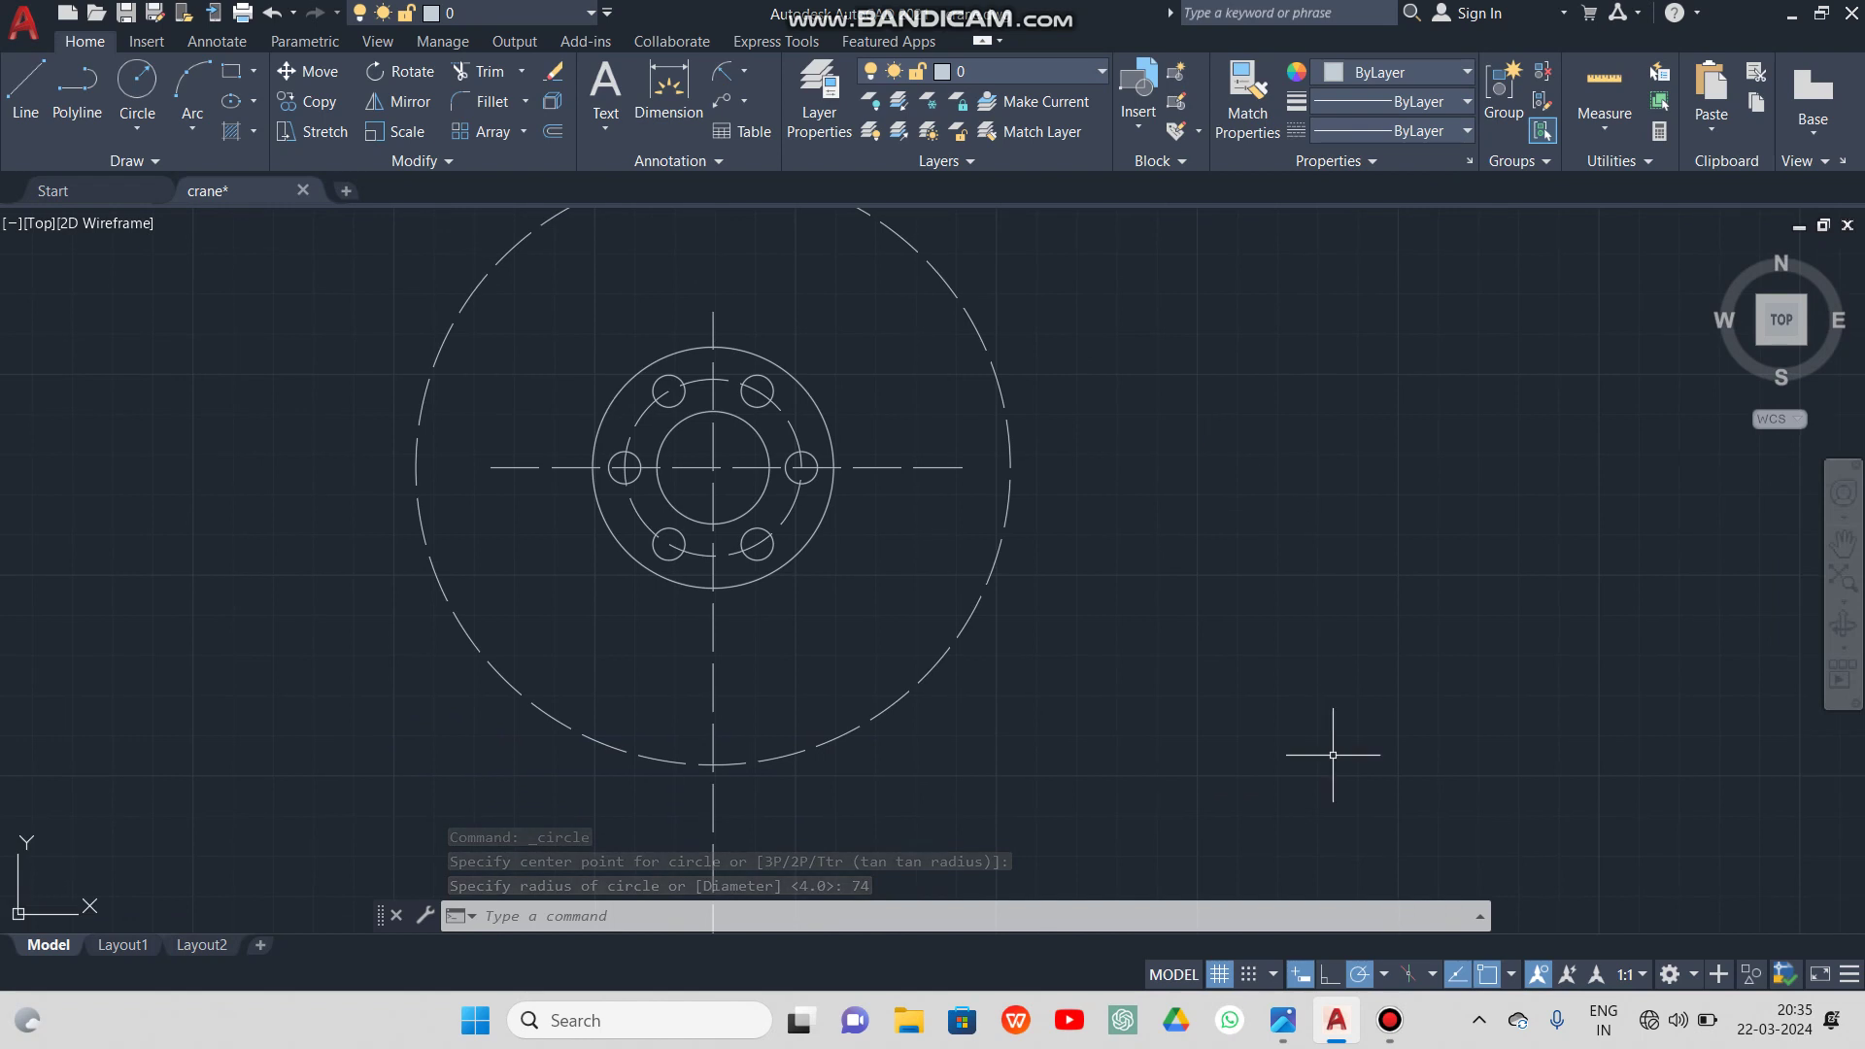
click(1284, 1020)
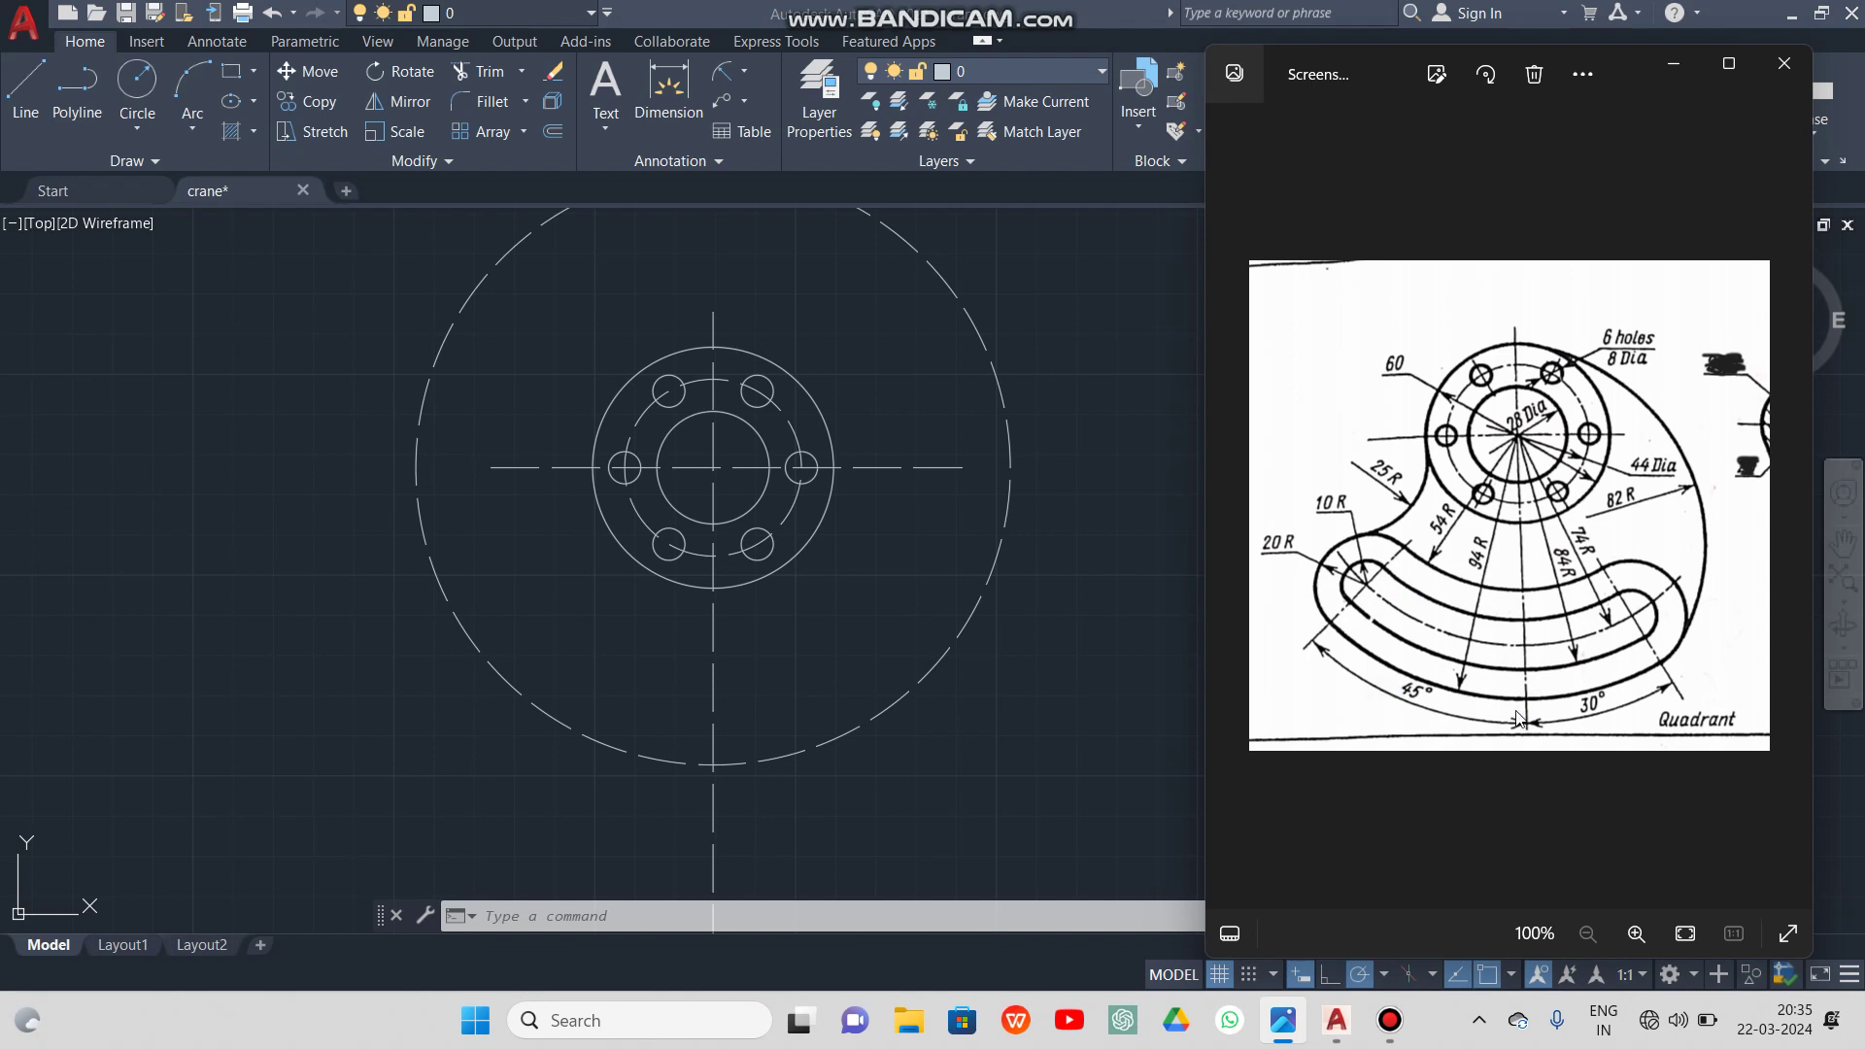
click(1667, 78)
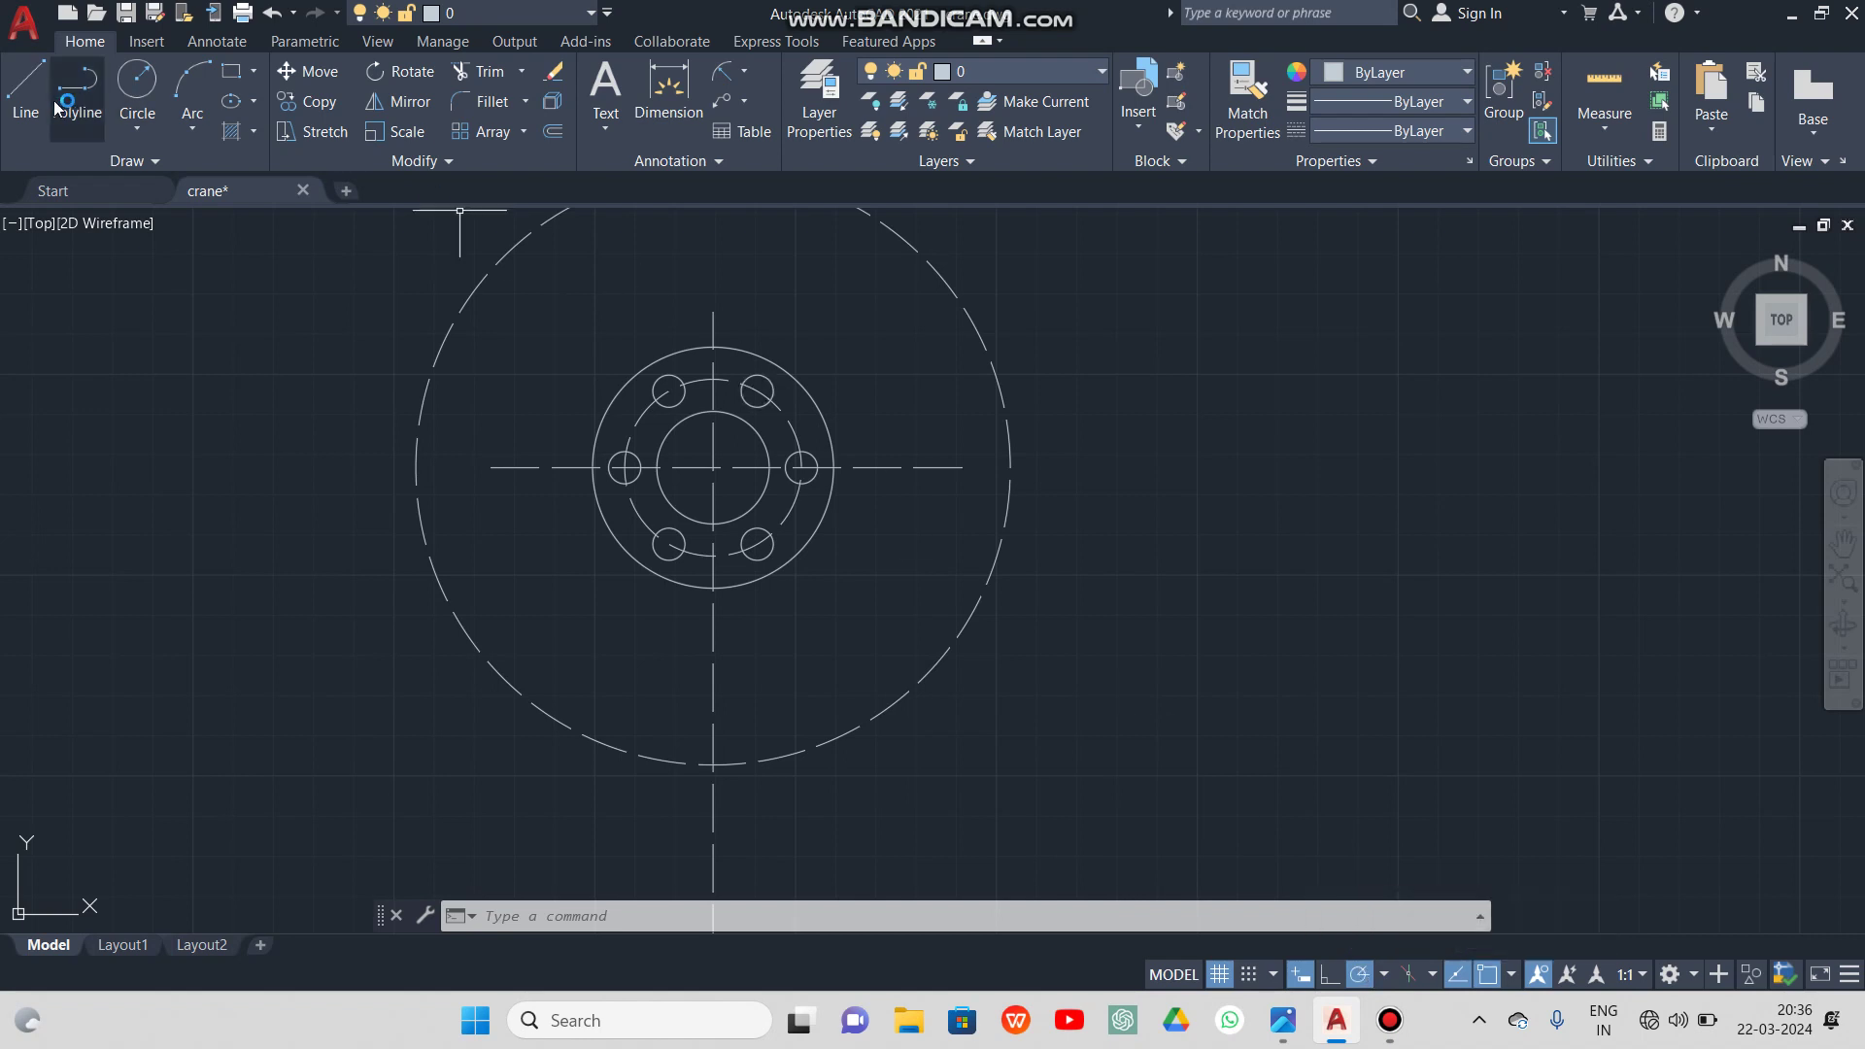
click(23, 114)
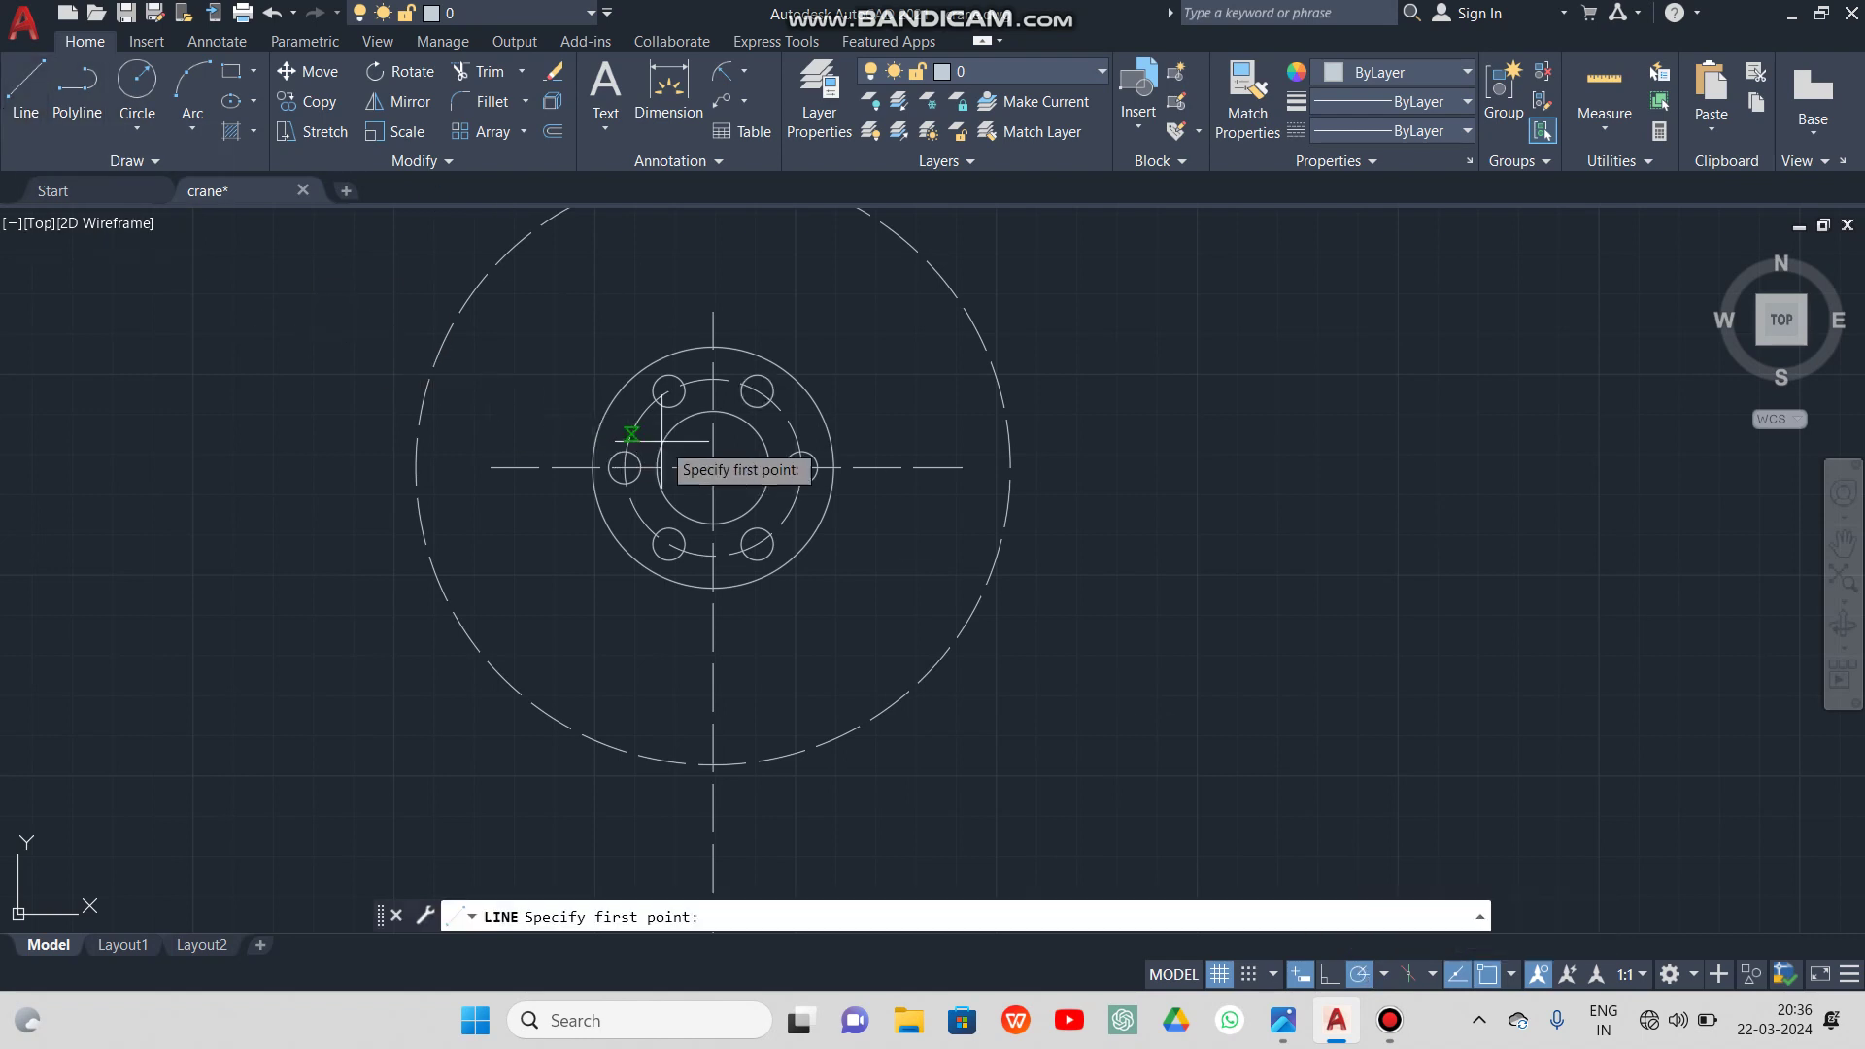
click(712, 467)
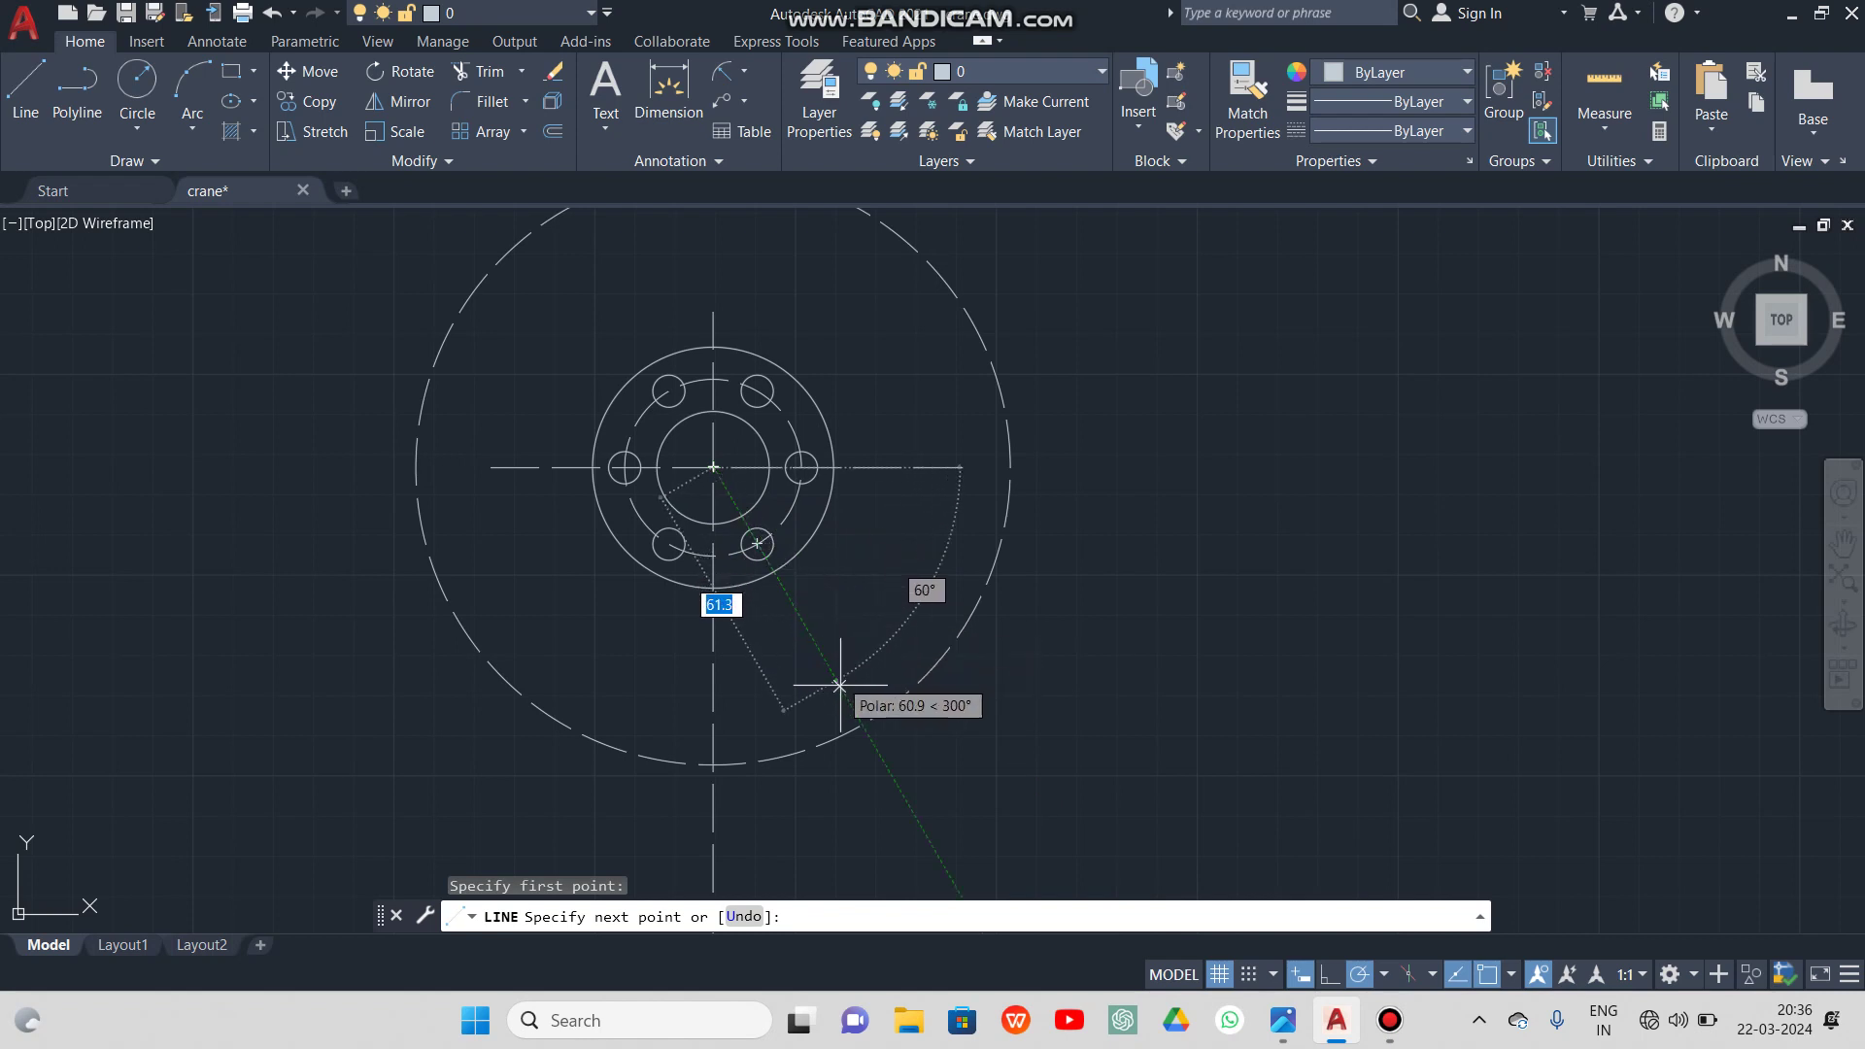
click(889, 771)
key(Escape)
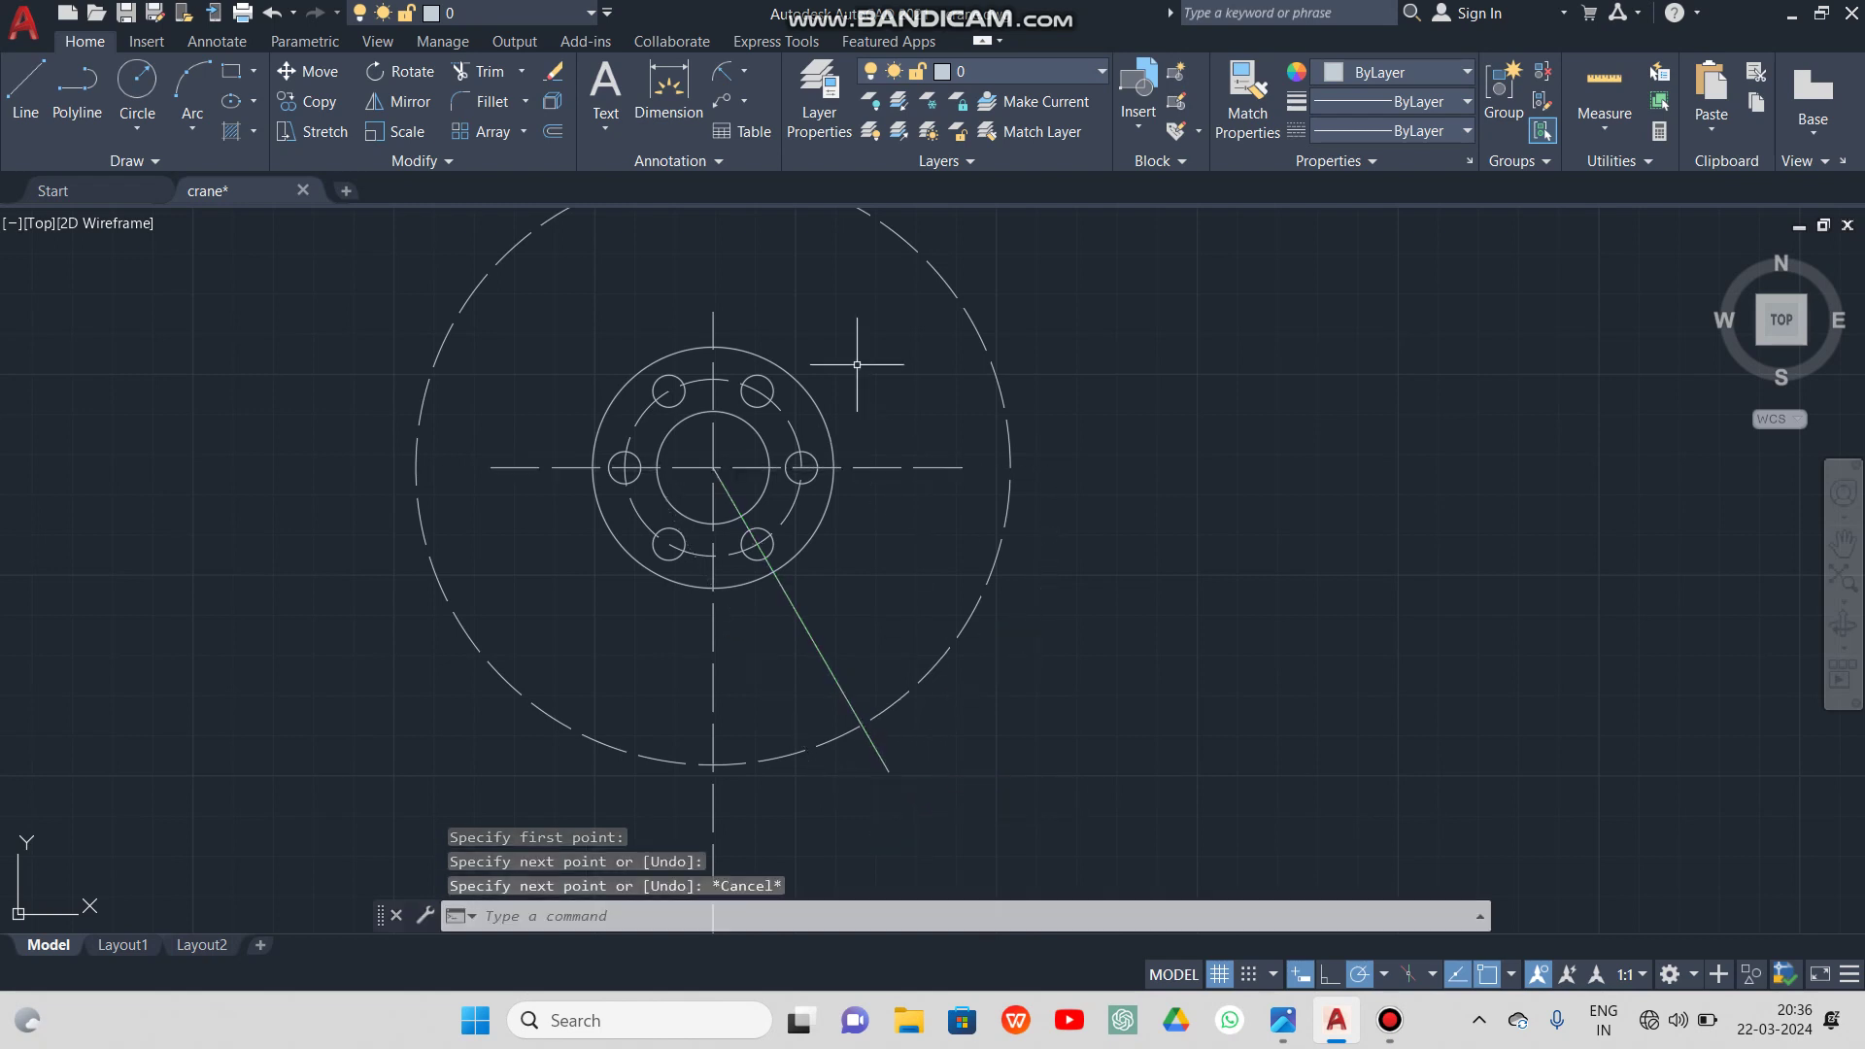
Add an angular dimension between the vertical centreline and the slanted line on its right, inside the 74-radius circle
click(745, 71)
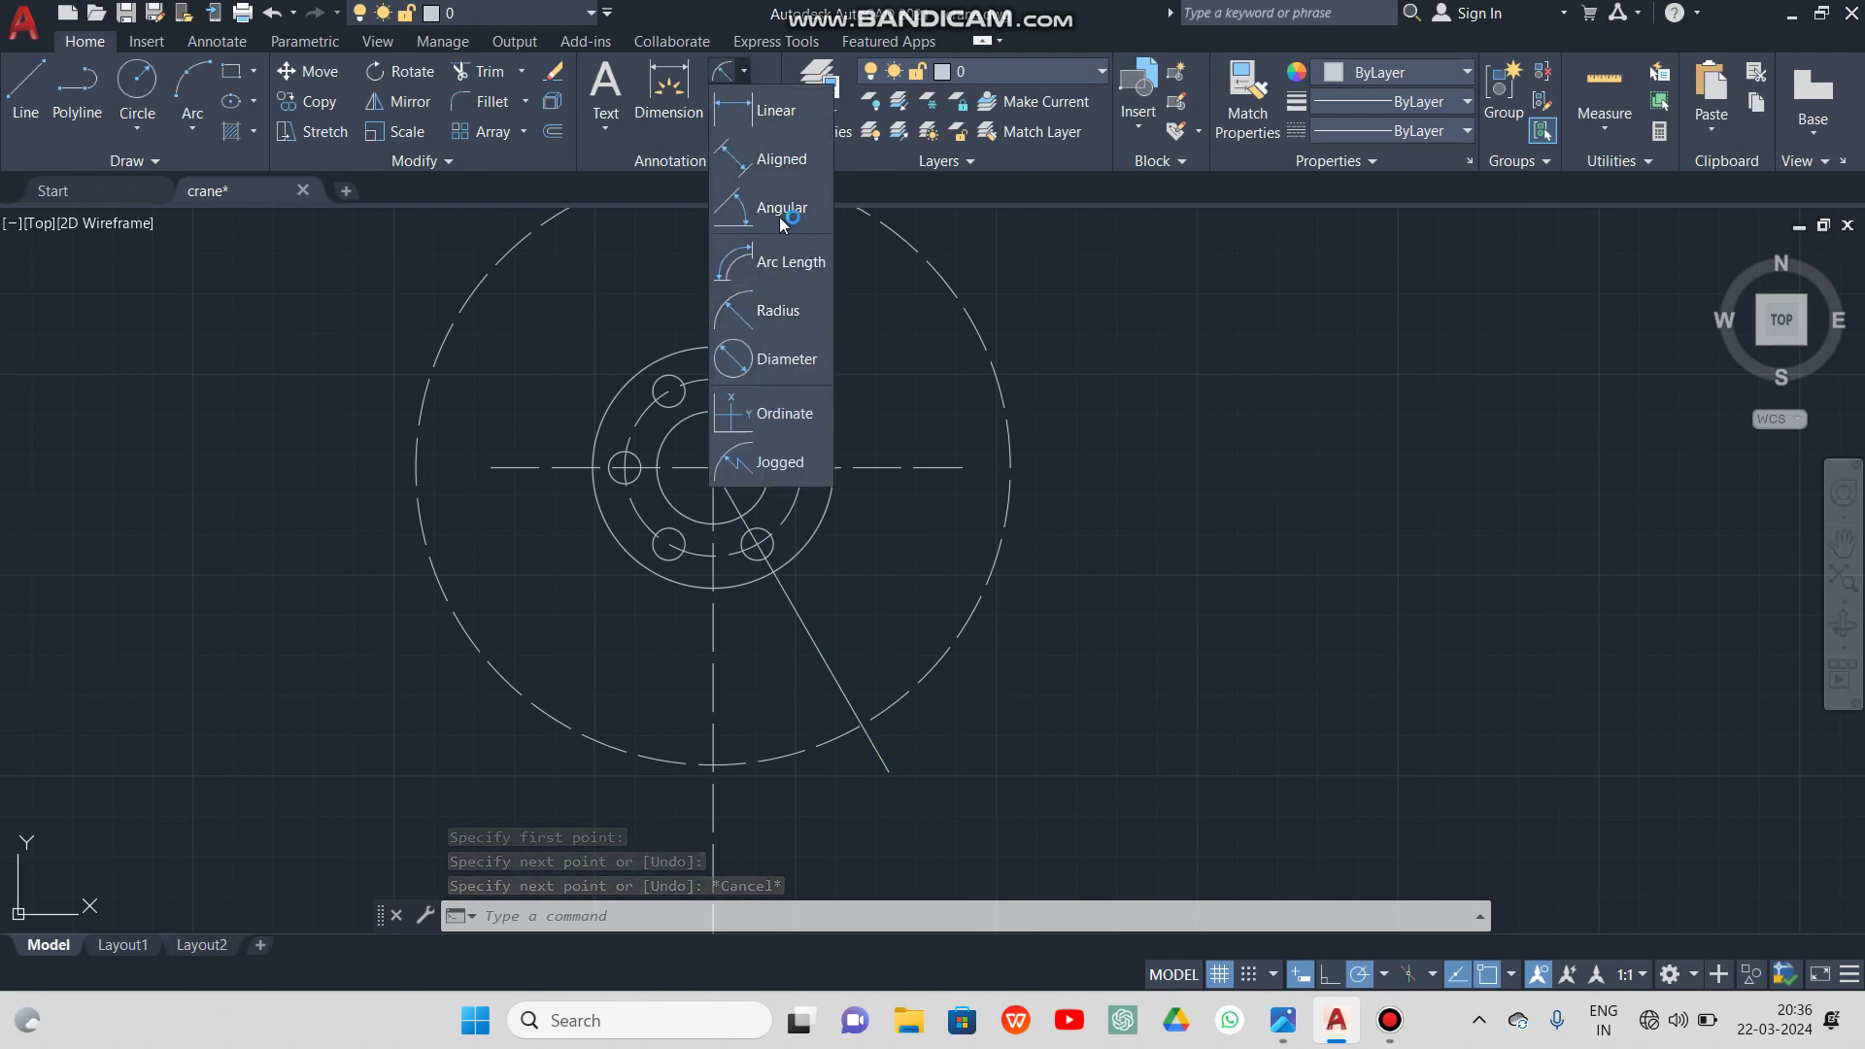
click(783, 355)
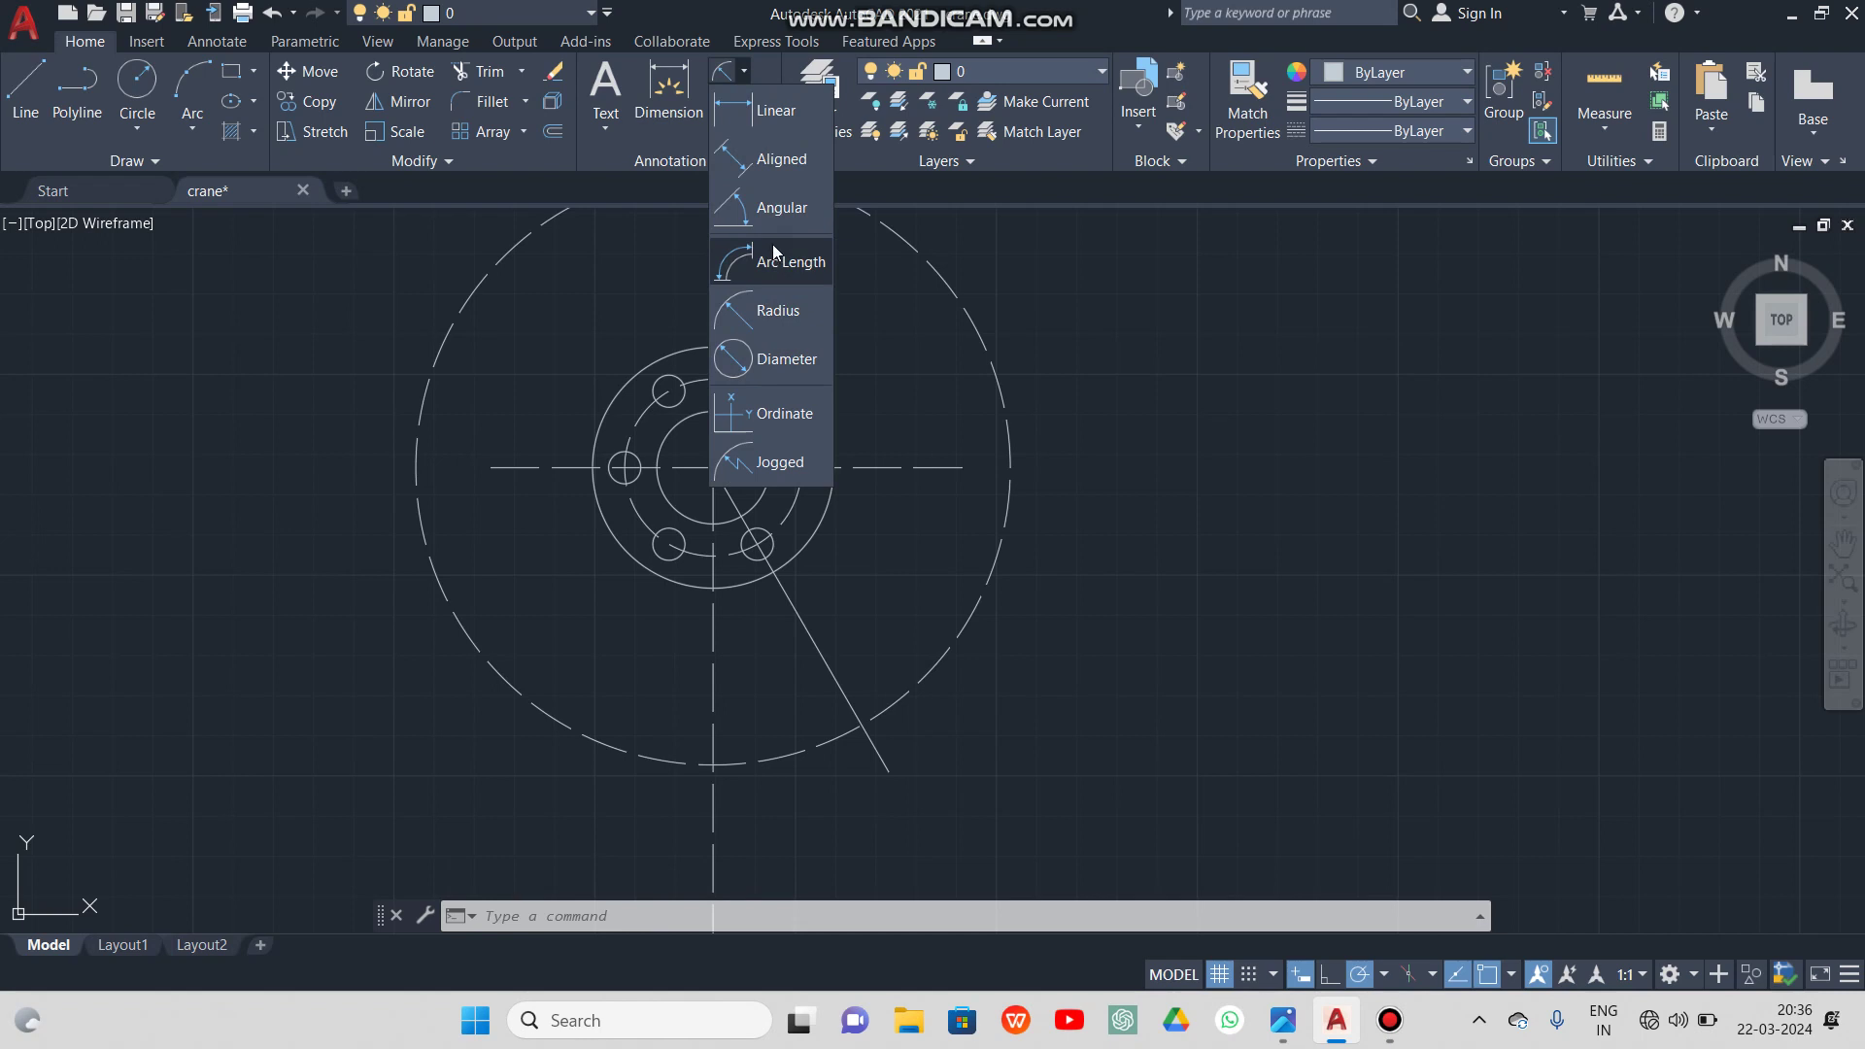
click(782, 207)
click(713, 671)
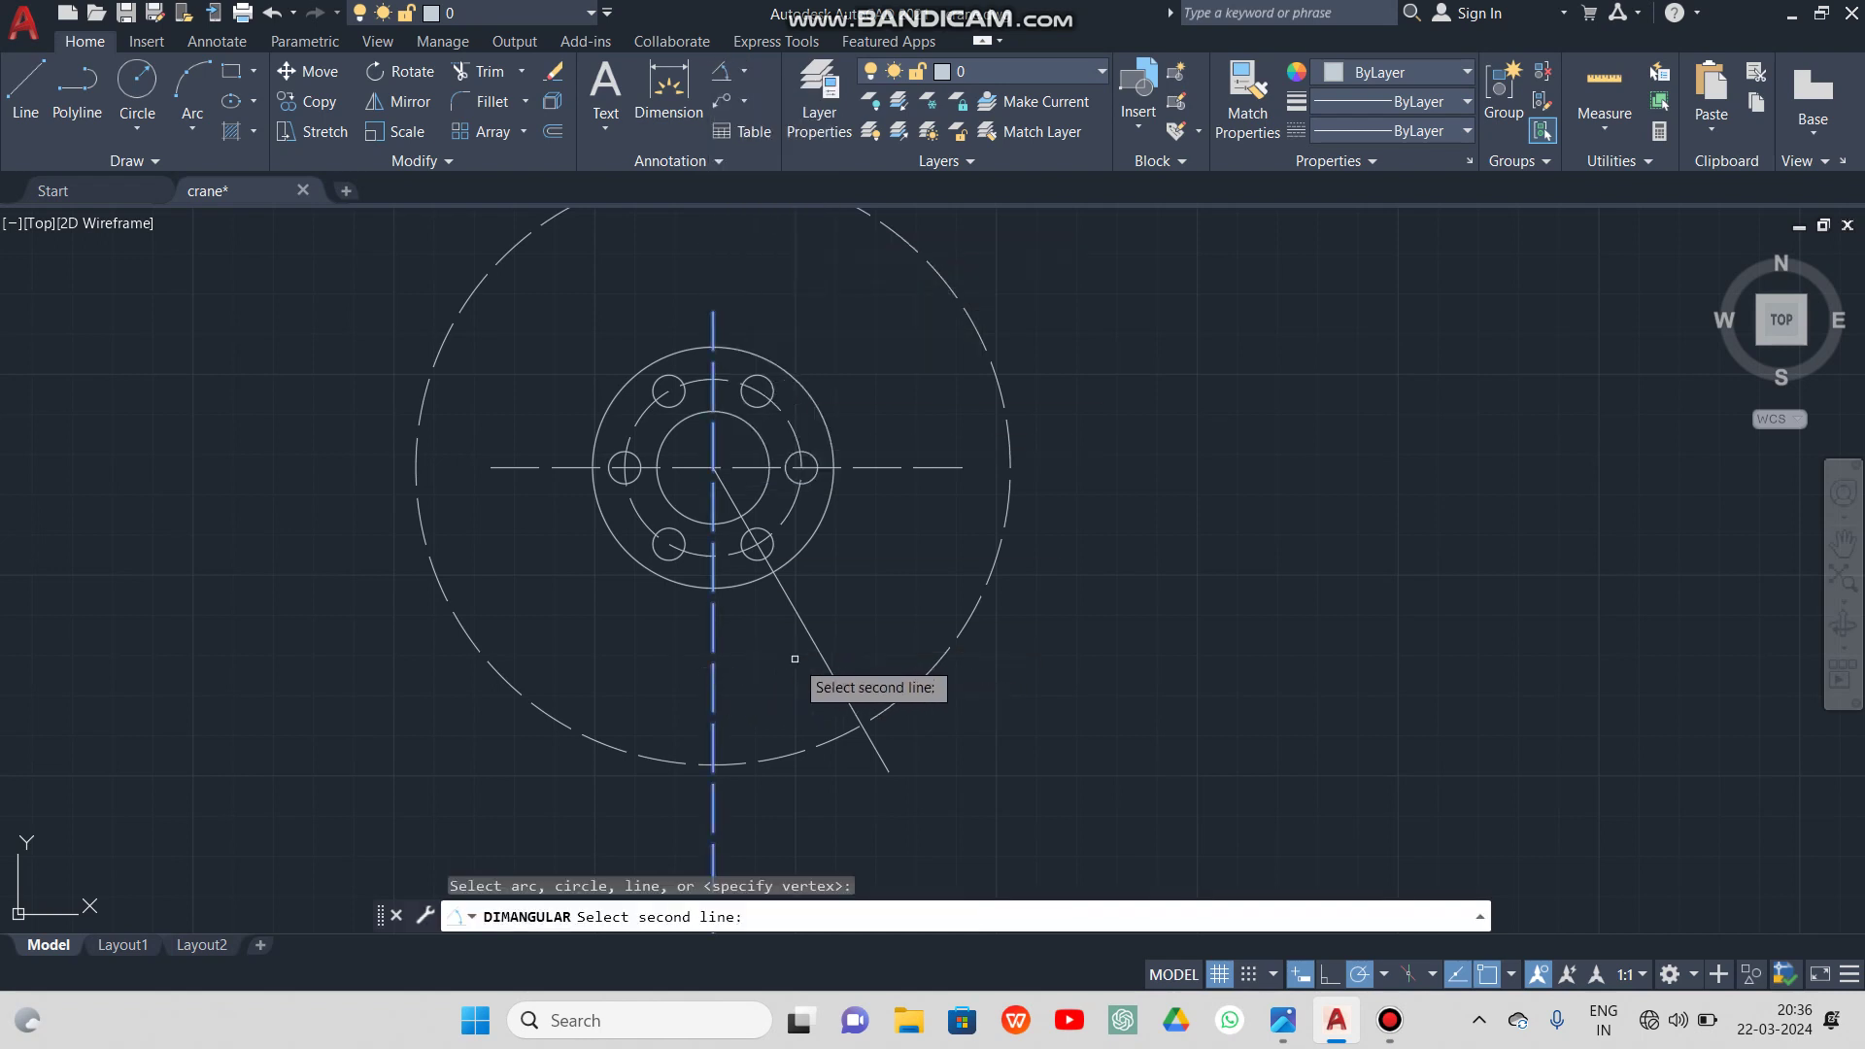
click(825, 660)
click(791, 686)
scroll(793, 692, up, 2)
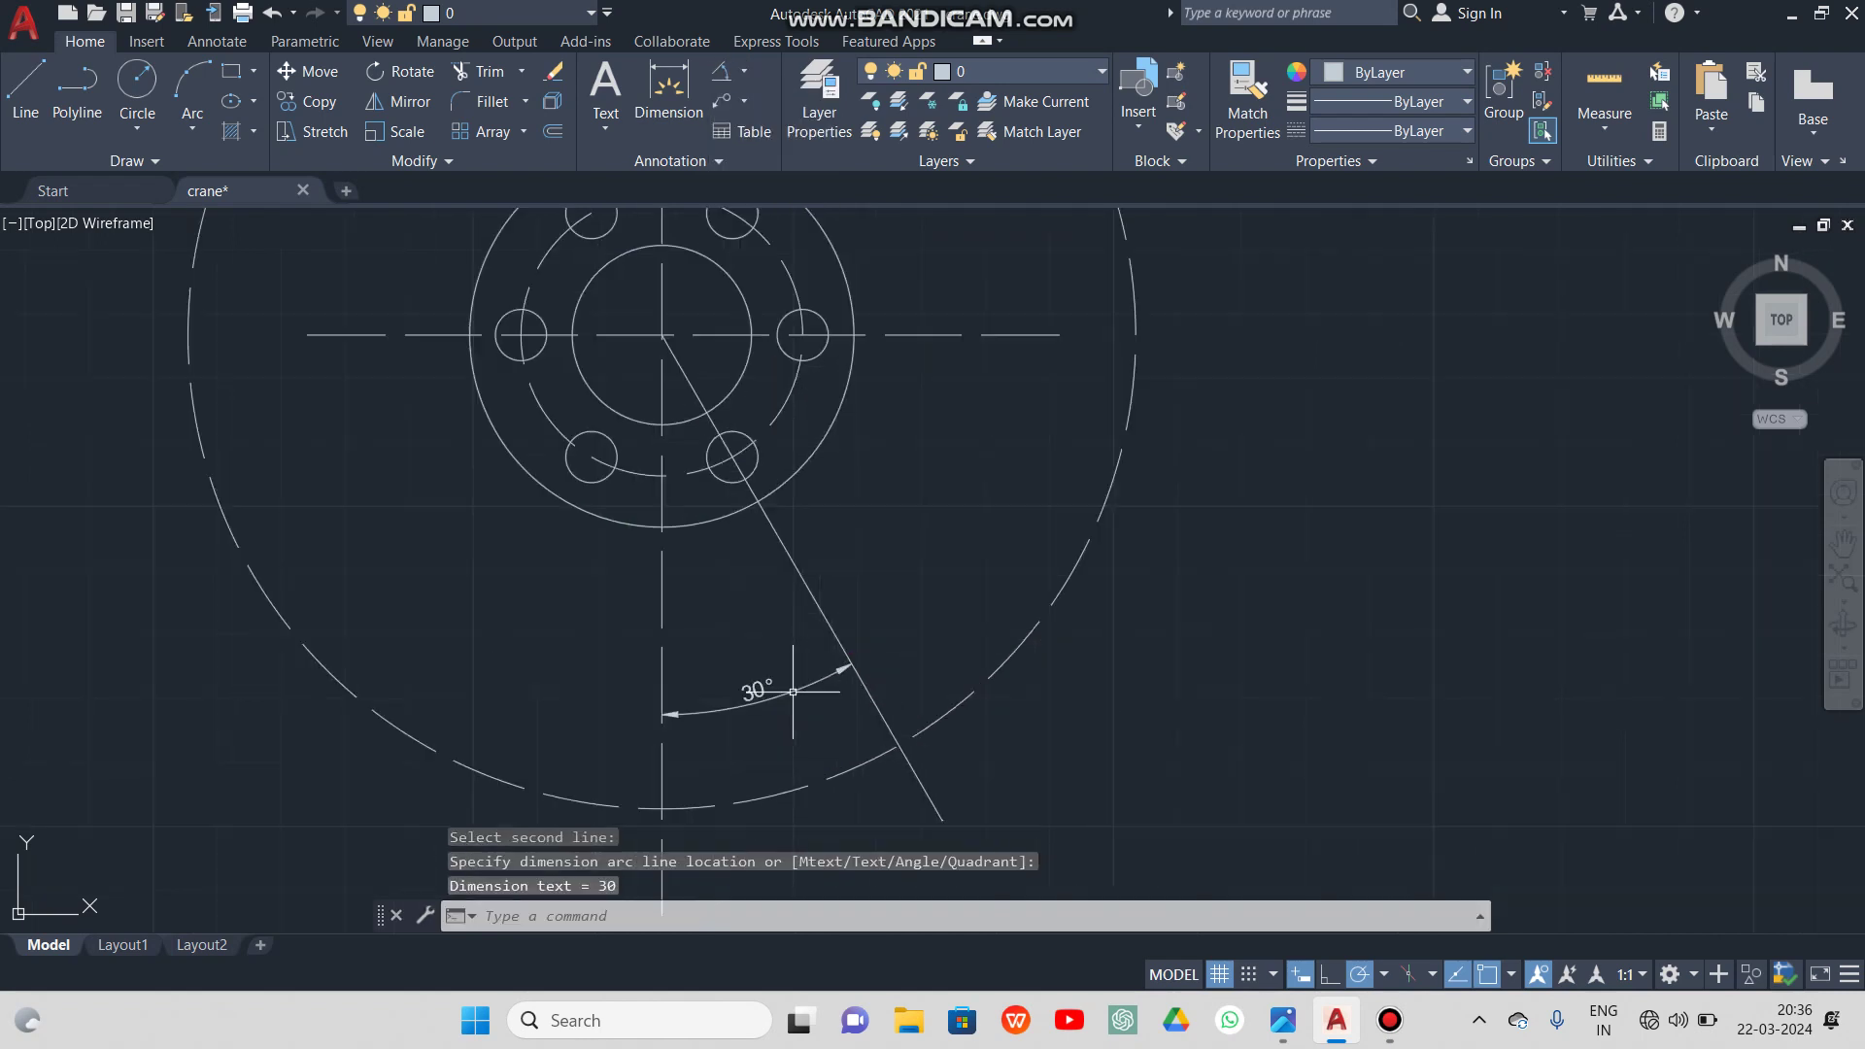
scroll(767, 640, down, 2)
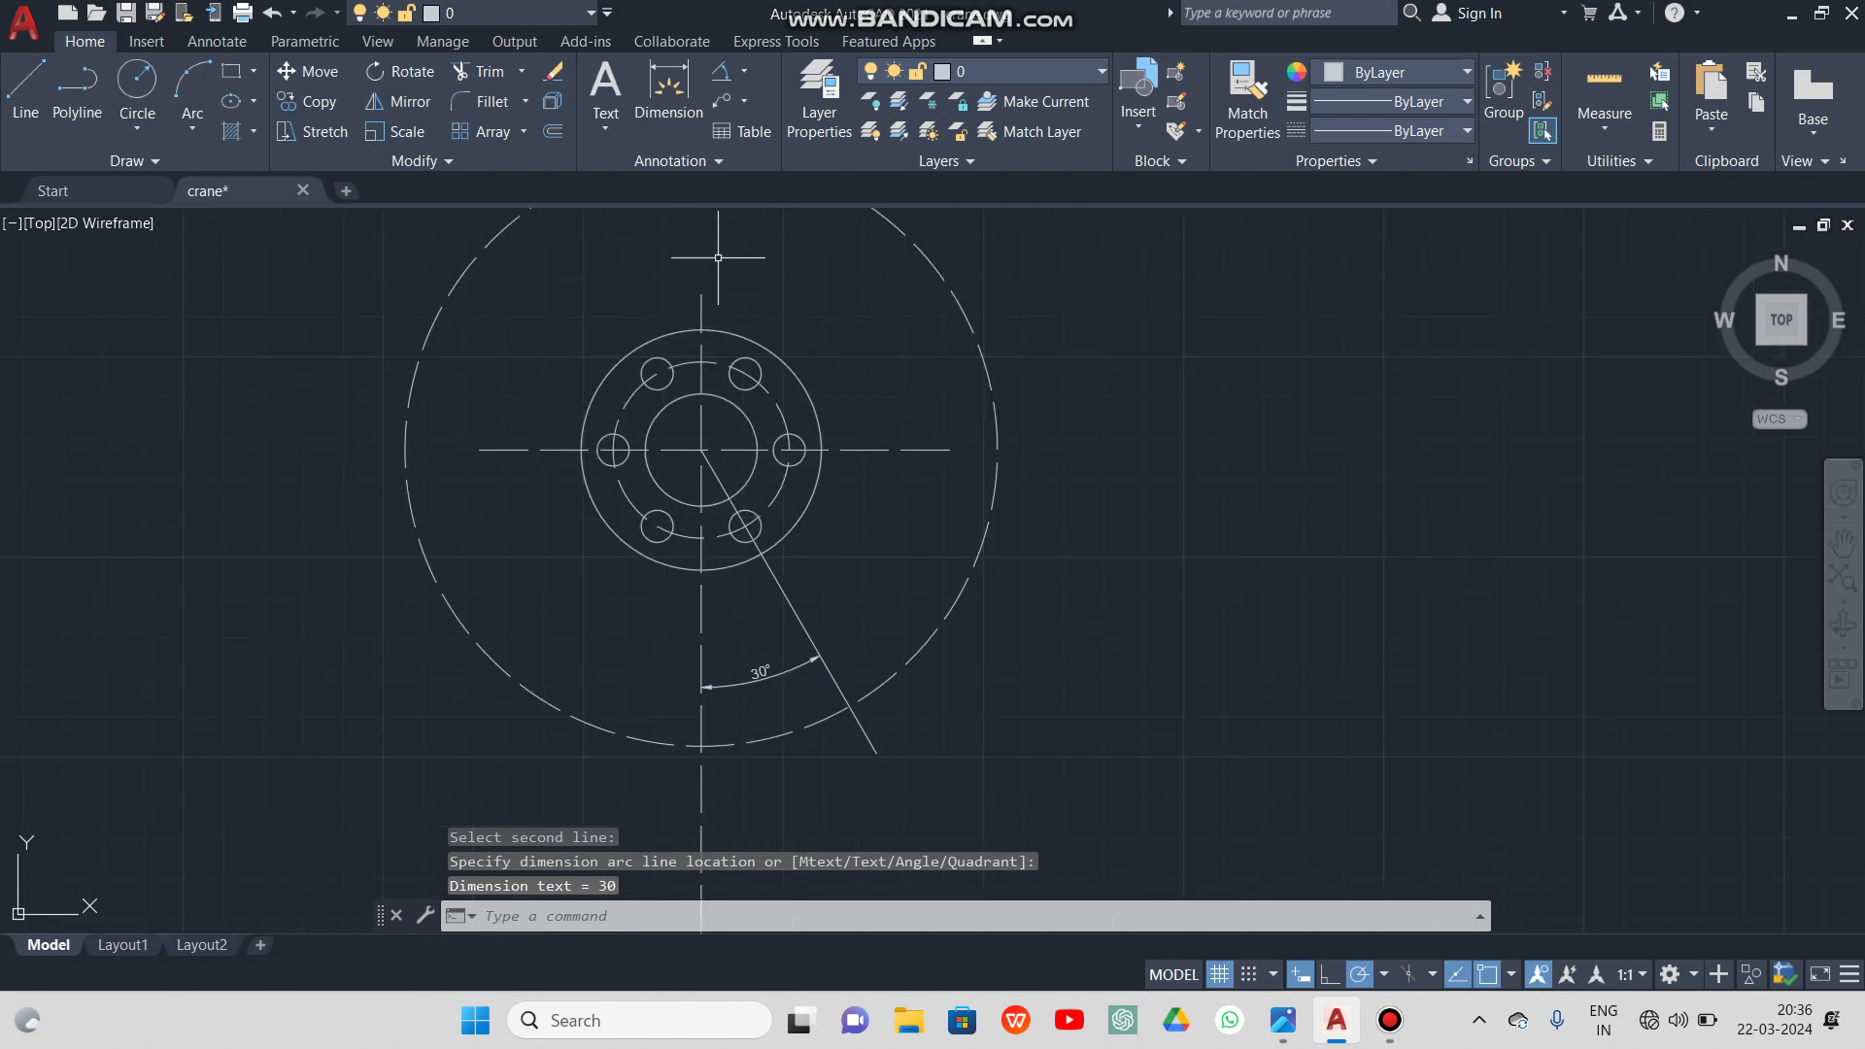
Draw a line from the common centre down to the left, 45° from the vertical centreline, ending beyond the 74-radius dashed circle
click(26, 90)
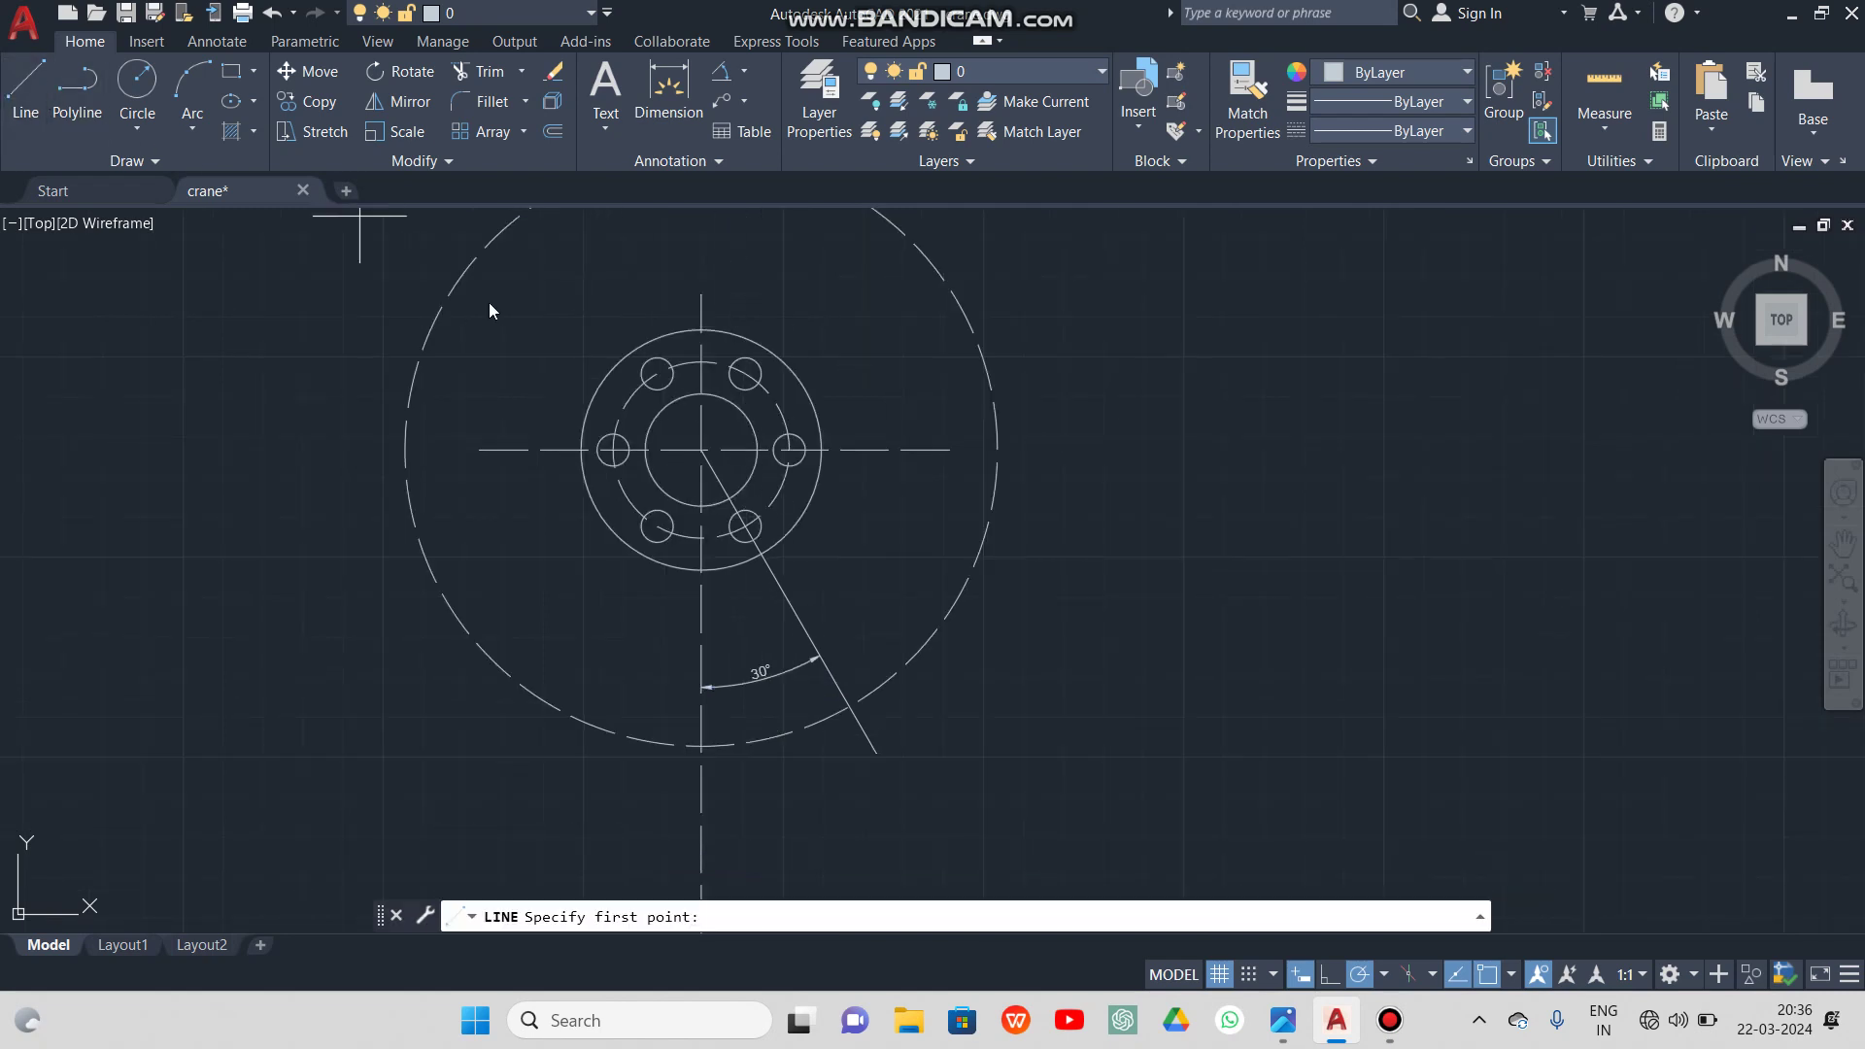
click(702, 450)
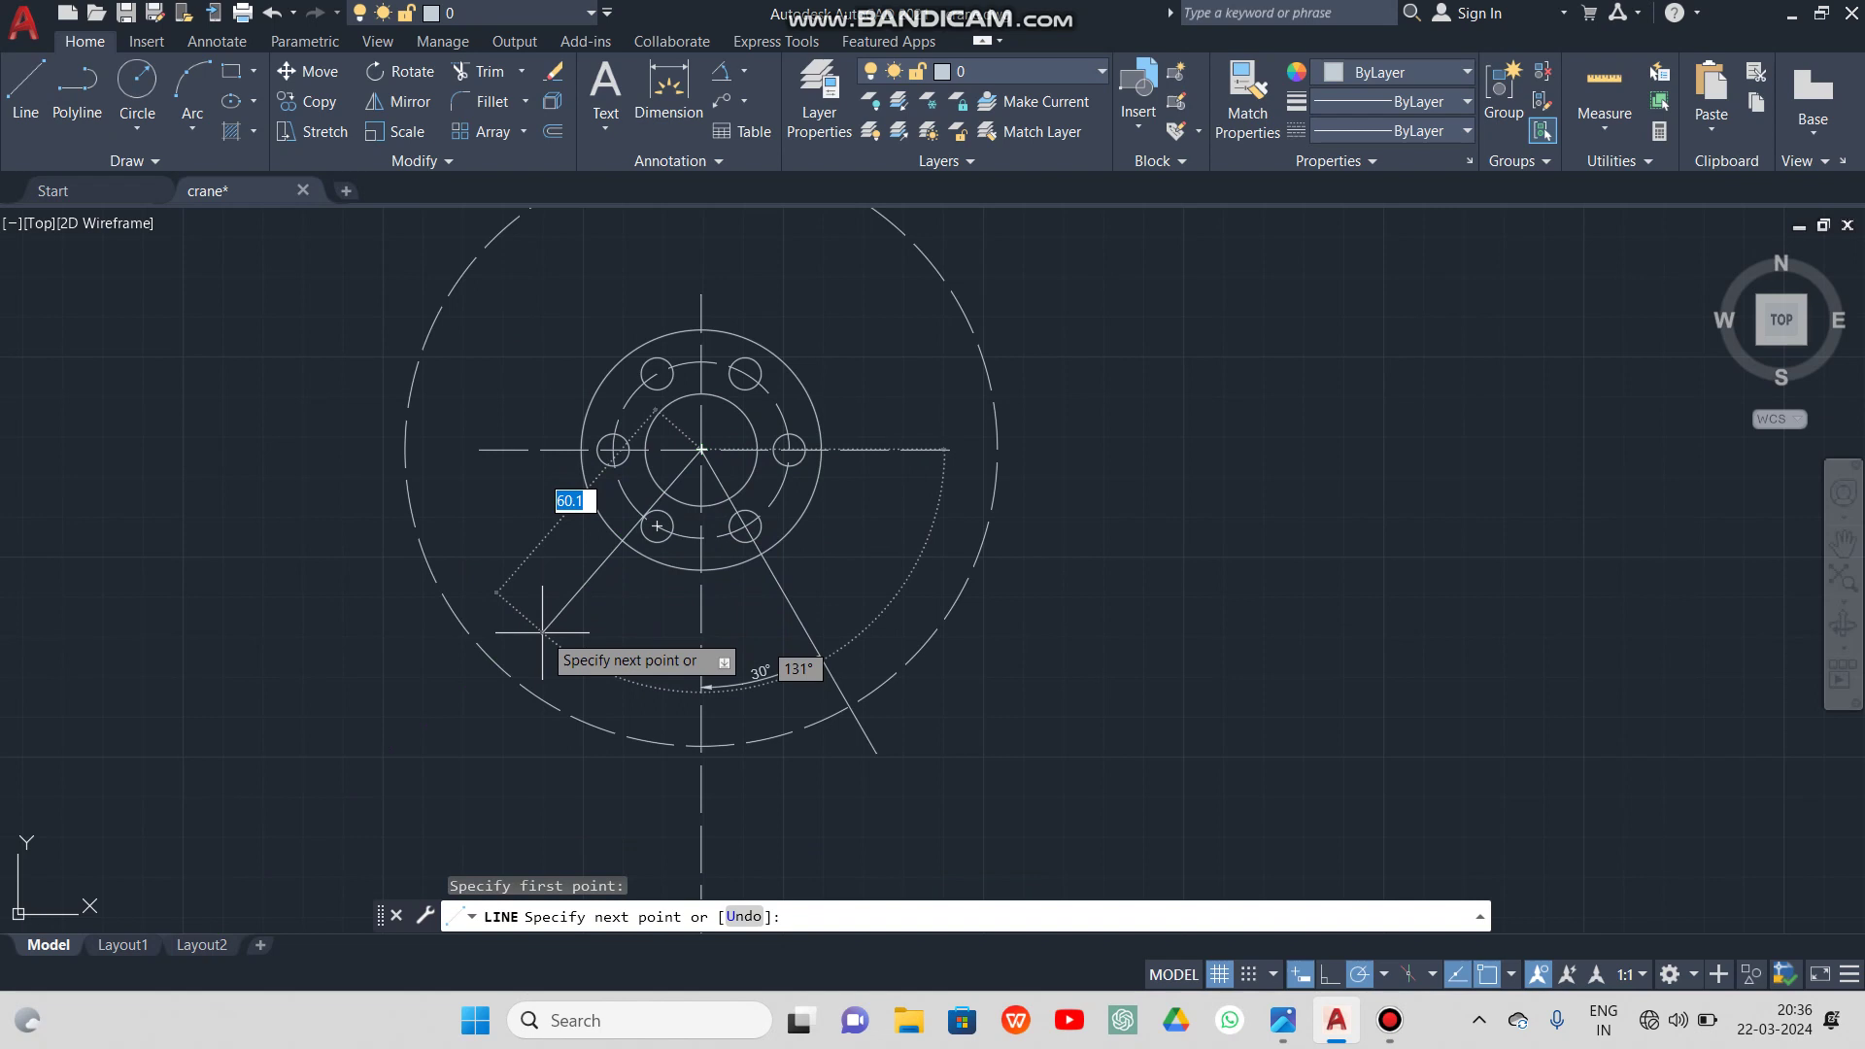
click(433, 718)
key(Escape)
Add an angular dimension between the lower-left slanted line and the vertical centreline, outside the 74-radius circle
click(720, 71)
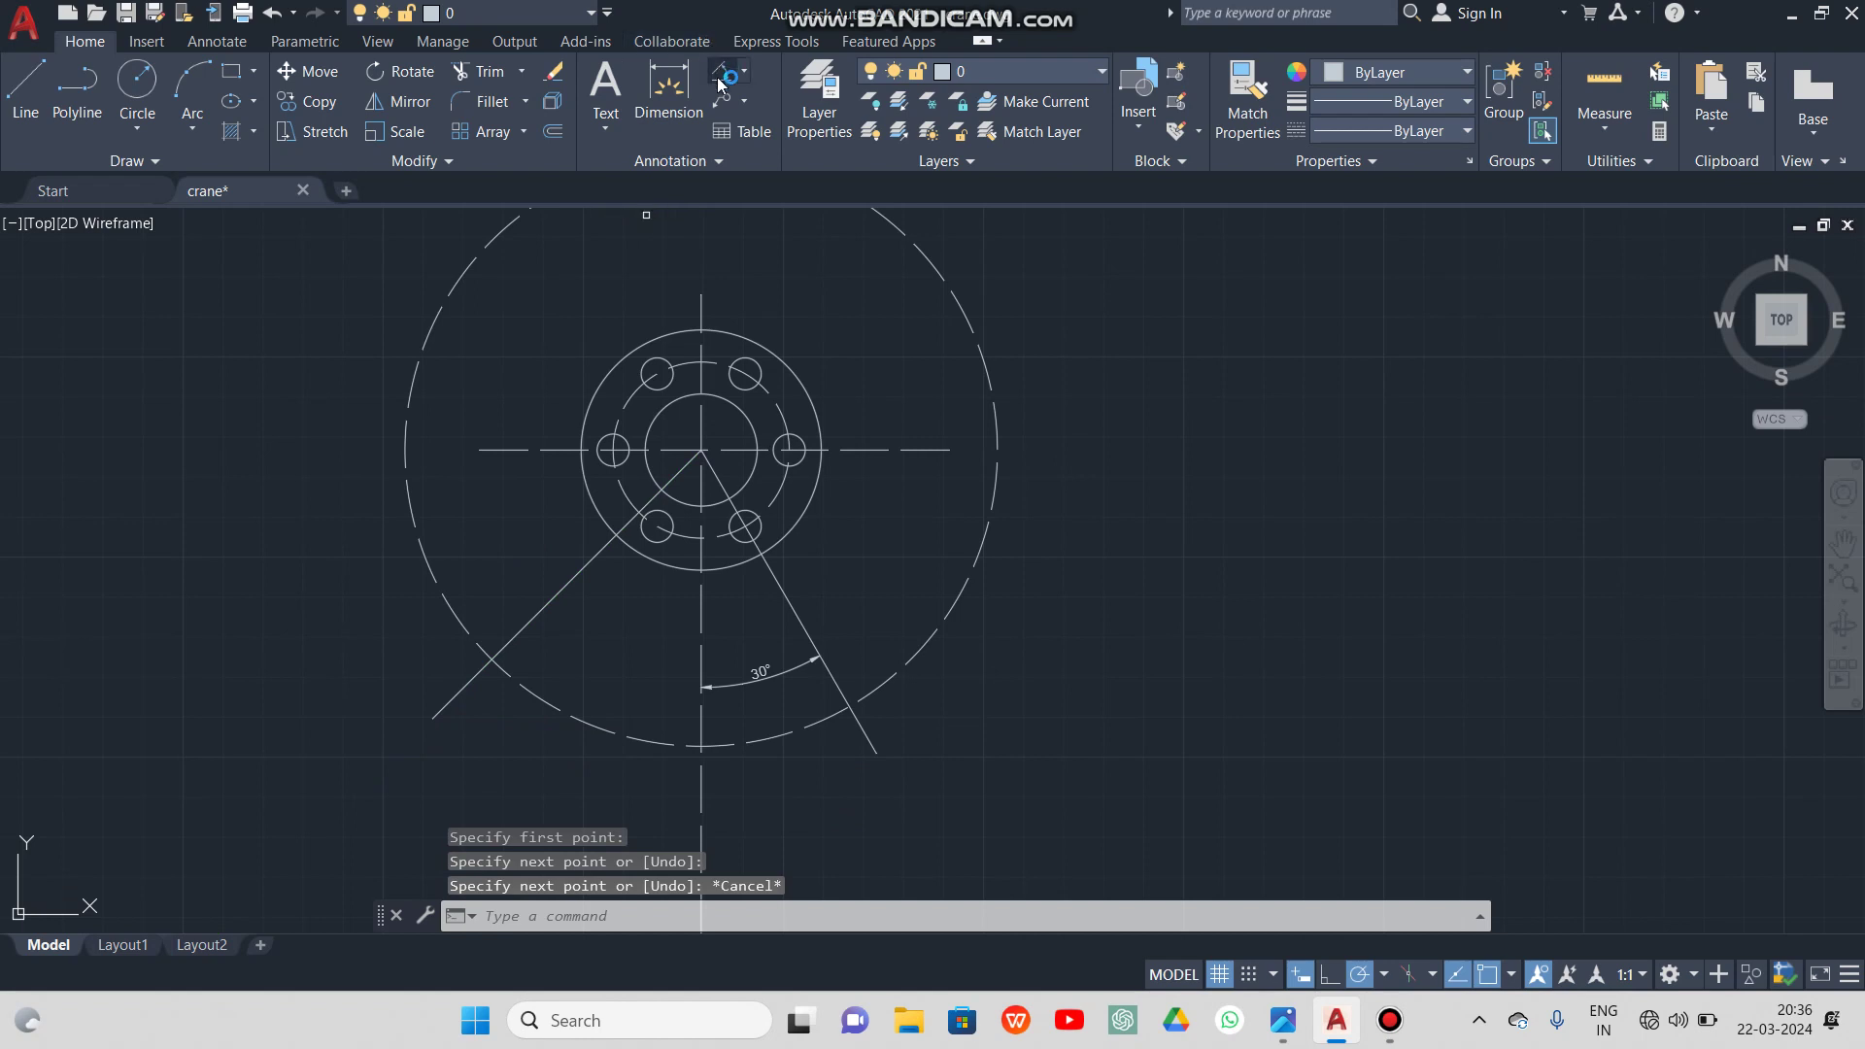
click(603, 549)
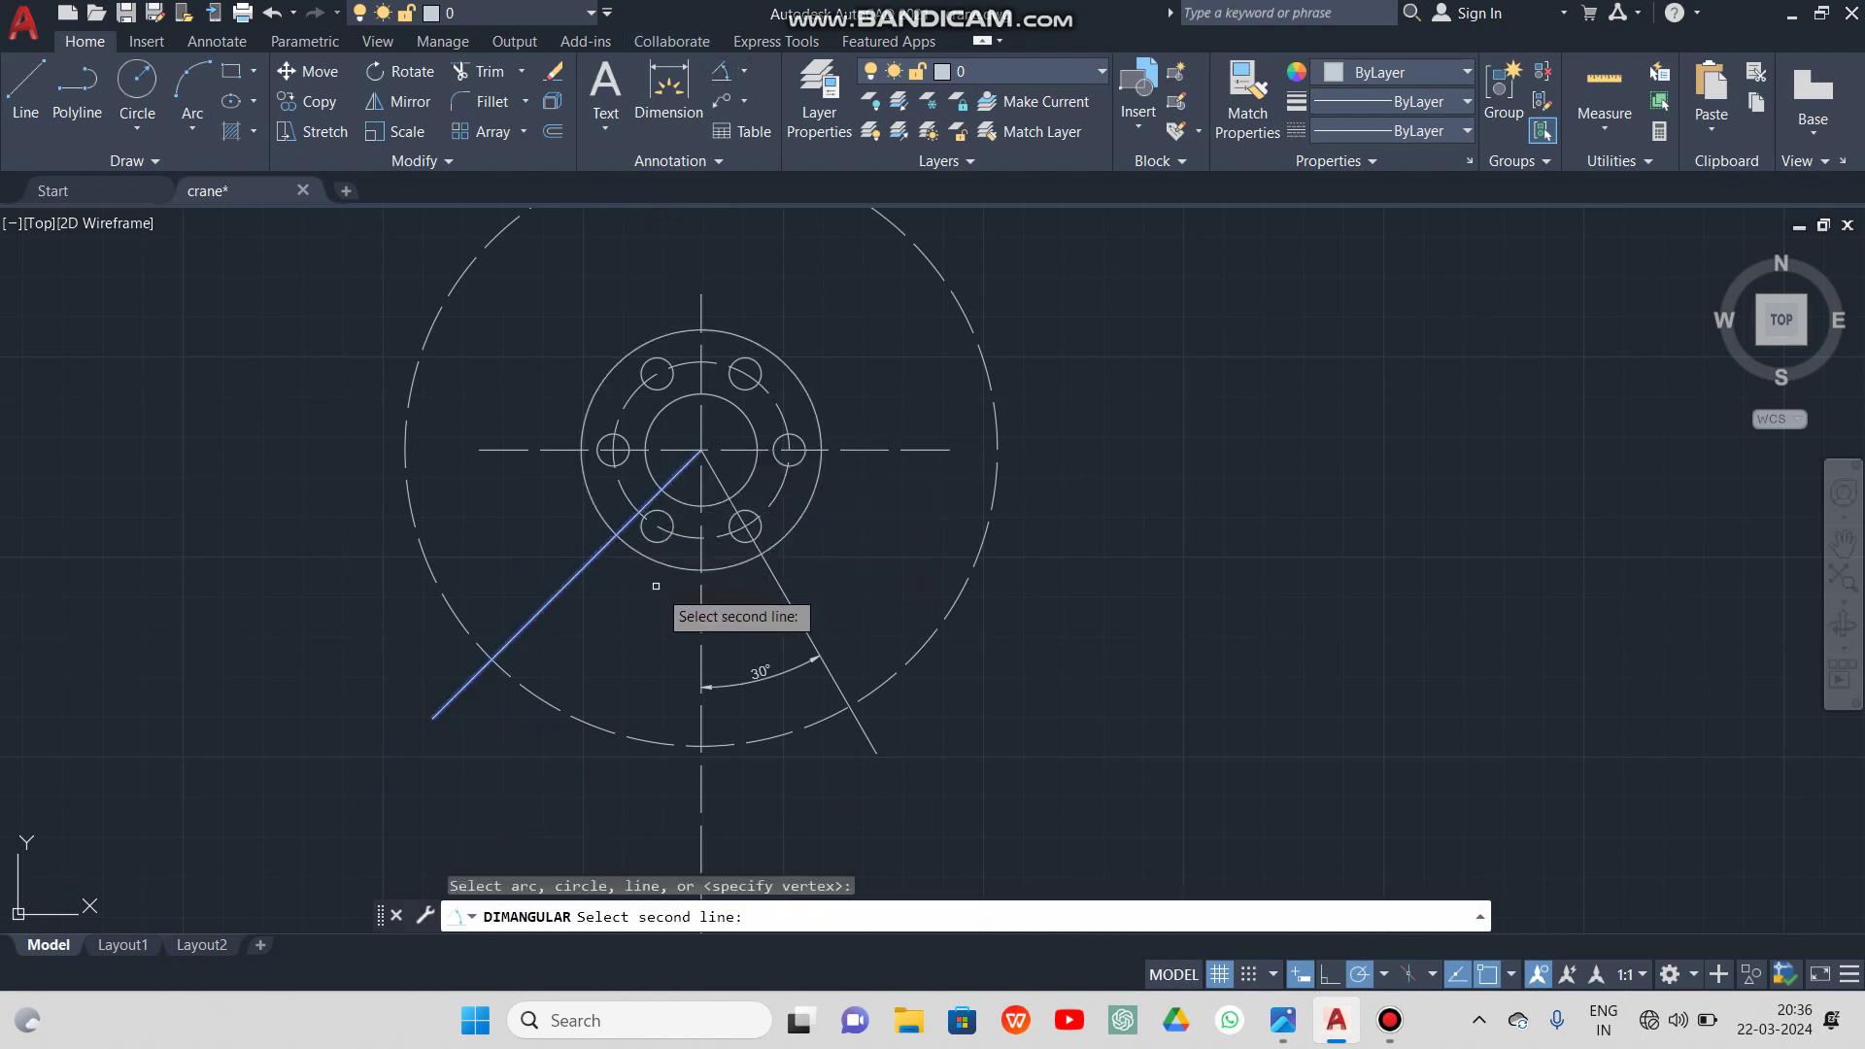
click(698, 609)
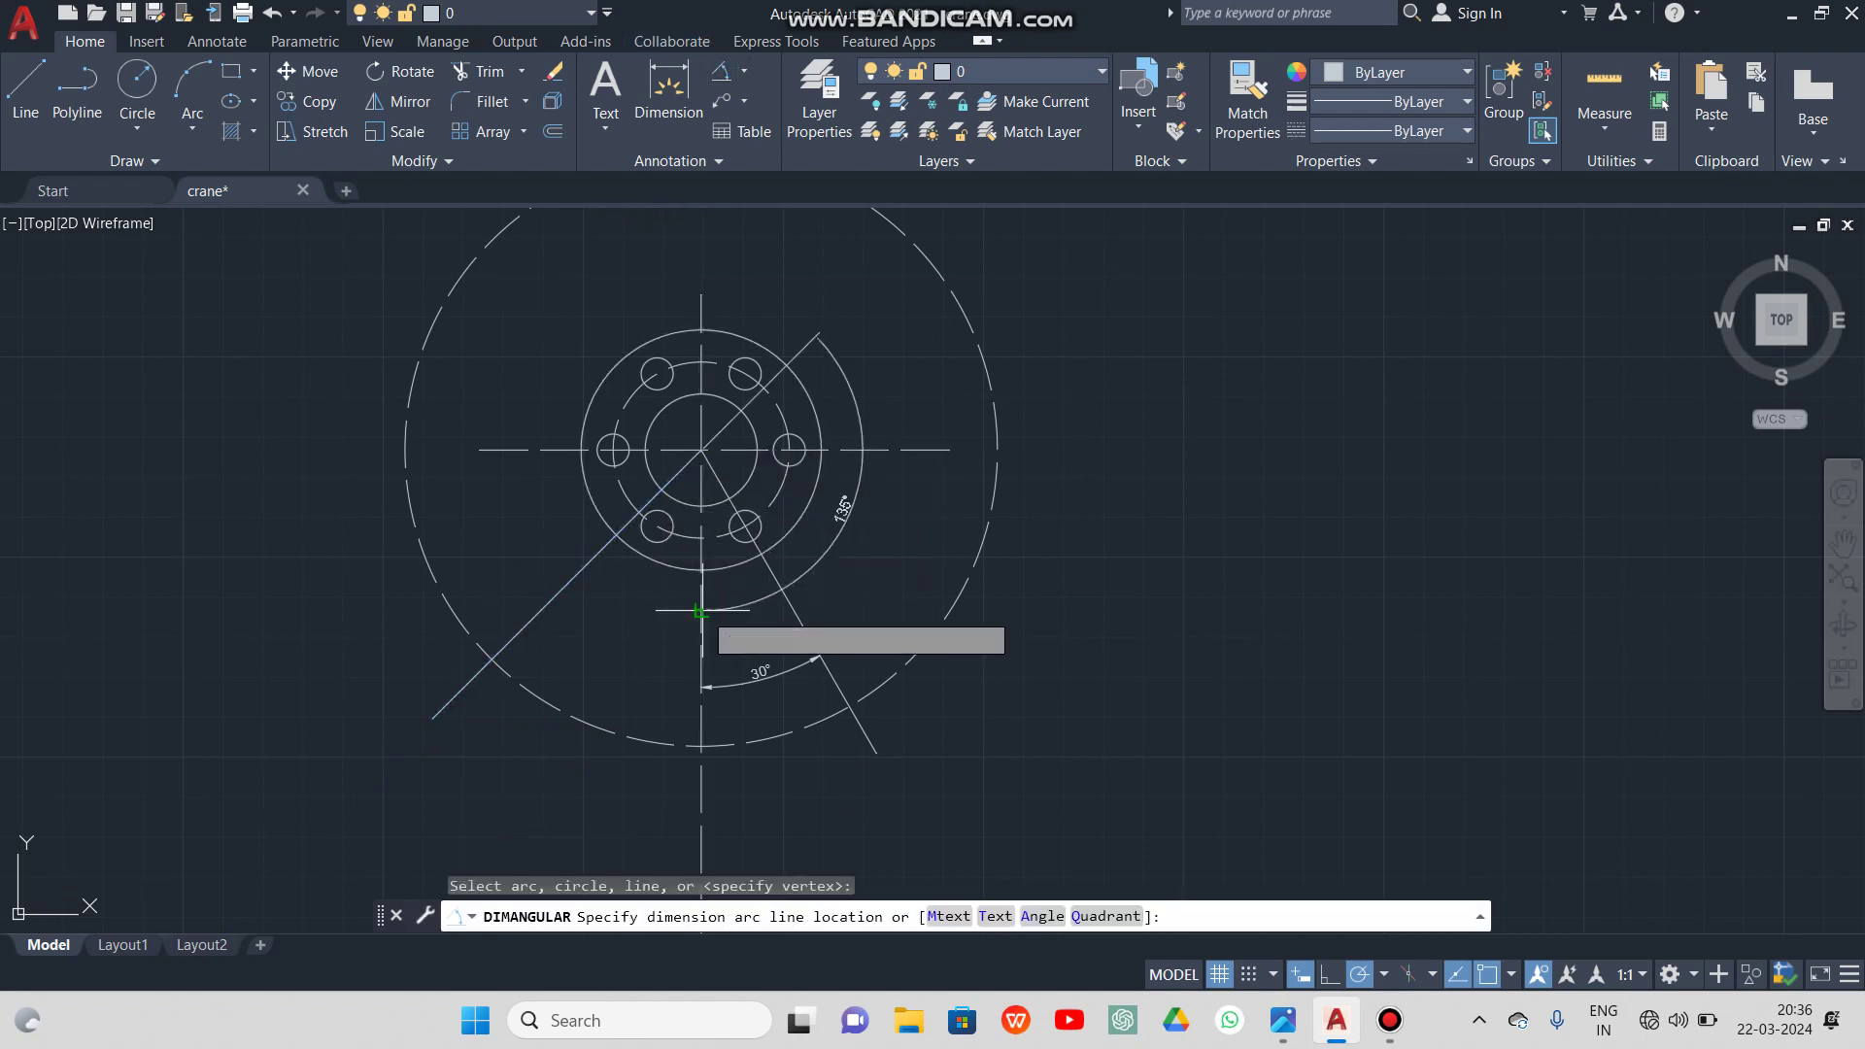
click(573, 750)
scroll(573, 750, up, 4)
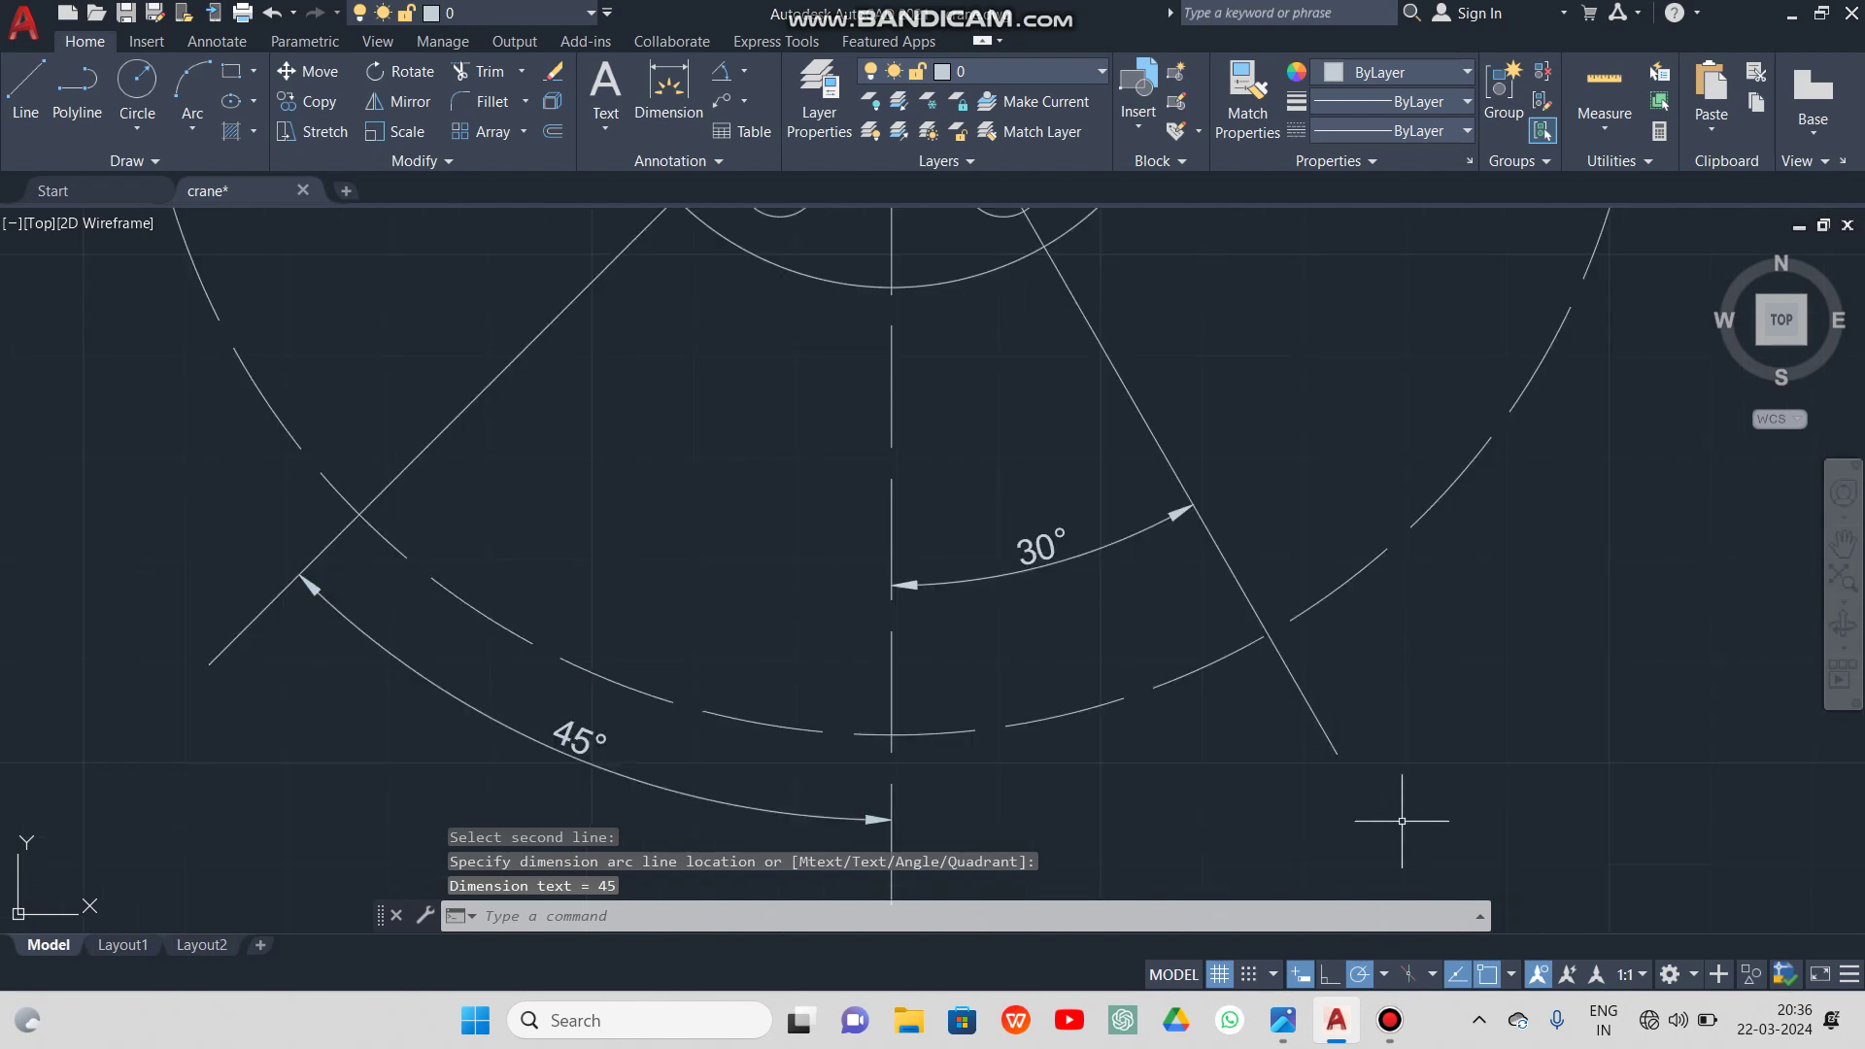
Check the reference image and delete both angular dimensions beside the vertical centreline
click(1283, 1020)
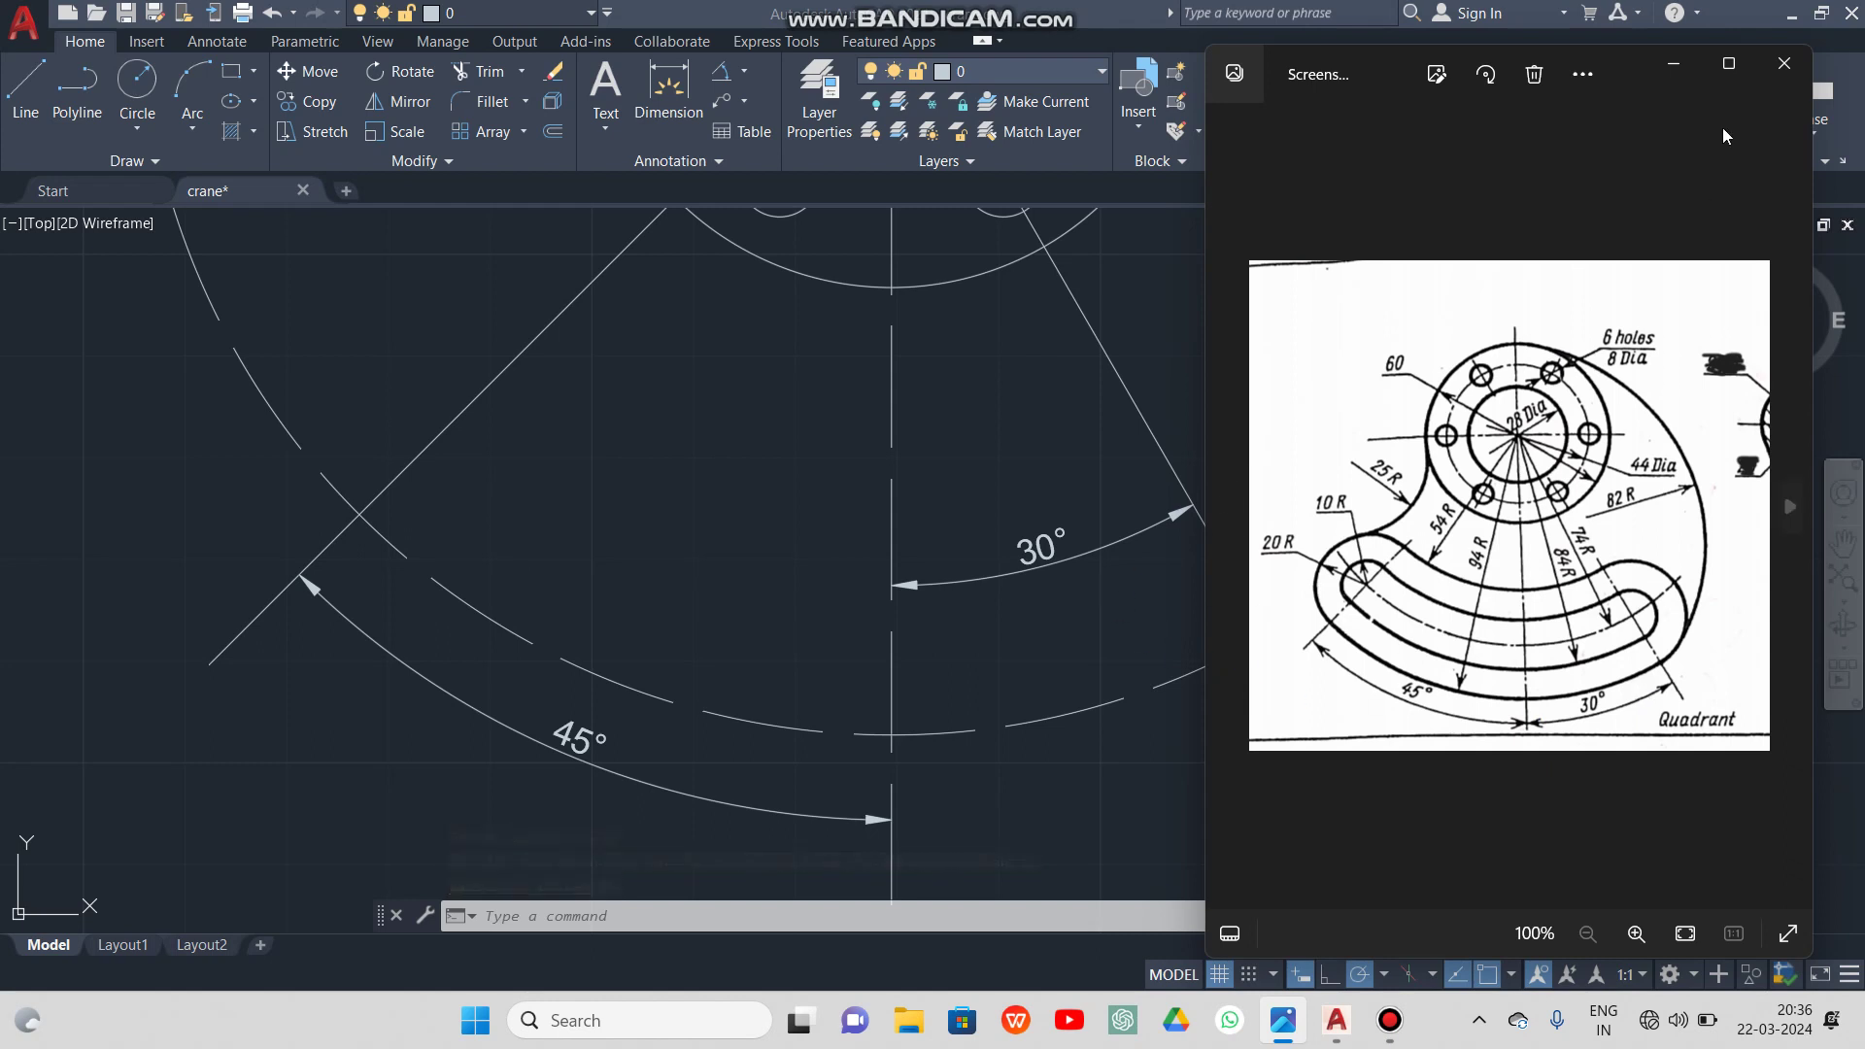
click(1676, 72)
click(1097, 575)
click(683, 789)
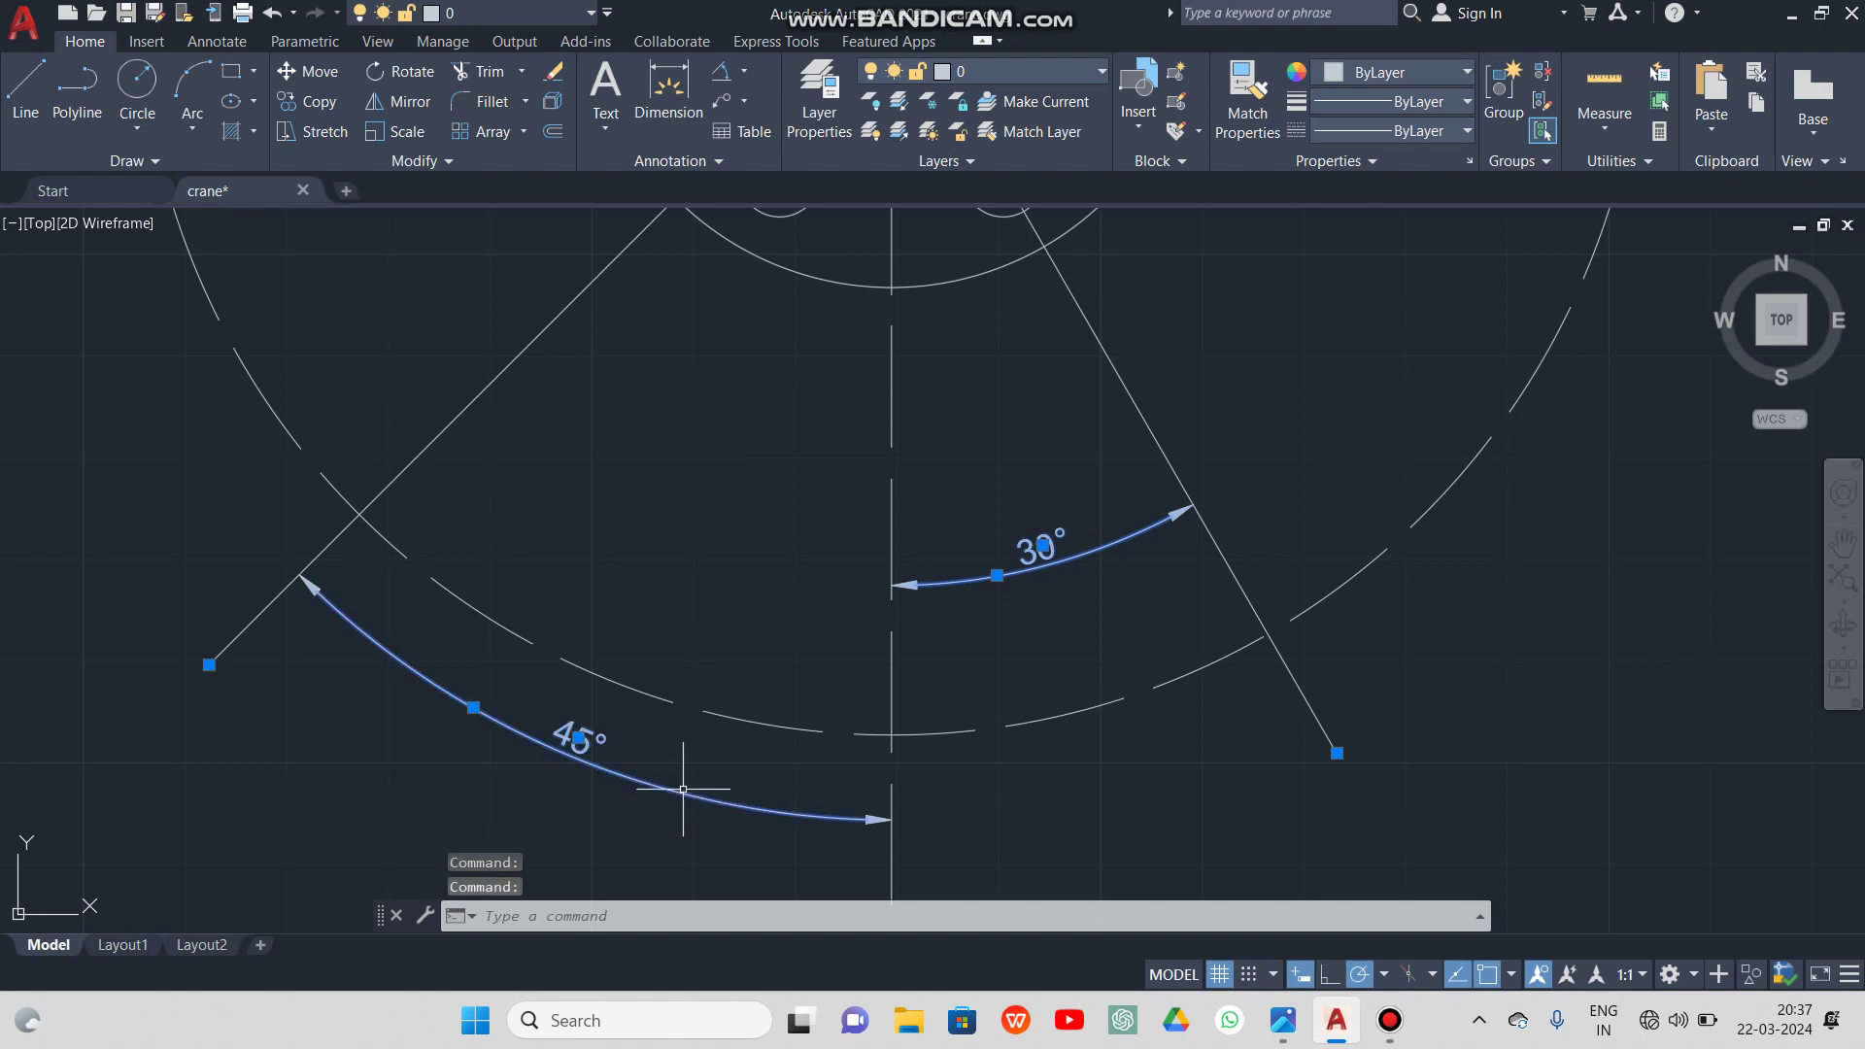
key(Delete)
scroll(684, 767, down, 5)
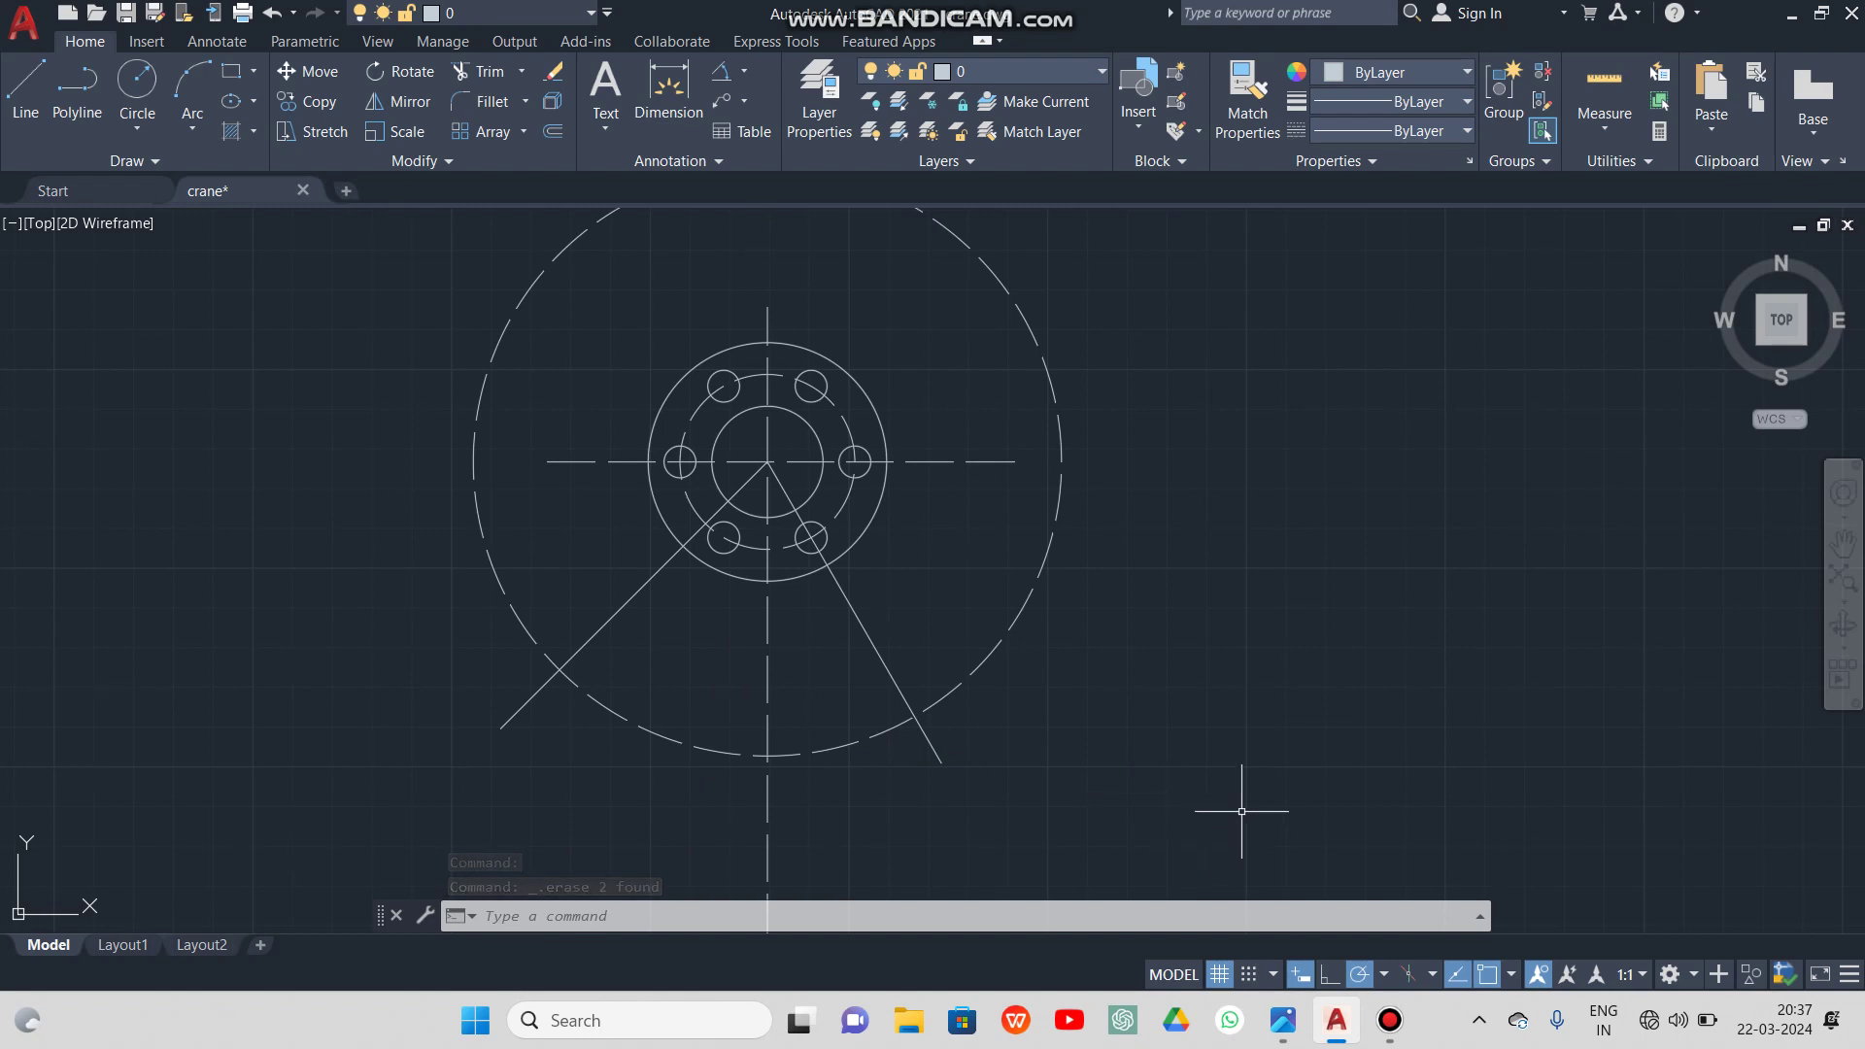
Check the reference image and draw a 10-radius circle where the 45° line crosses the 74-radius dashed circle
click(1284, 1020)
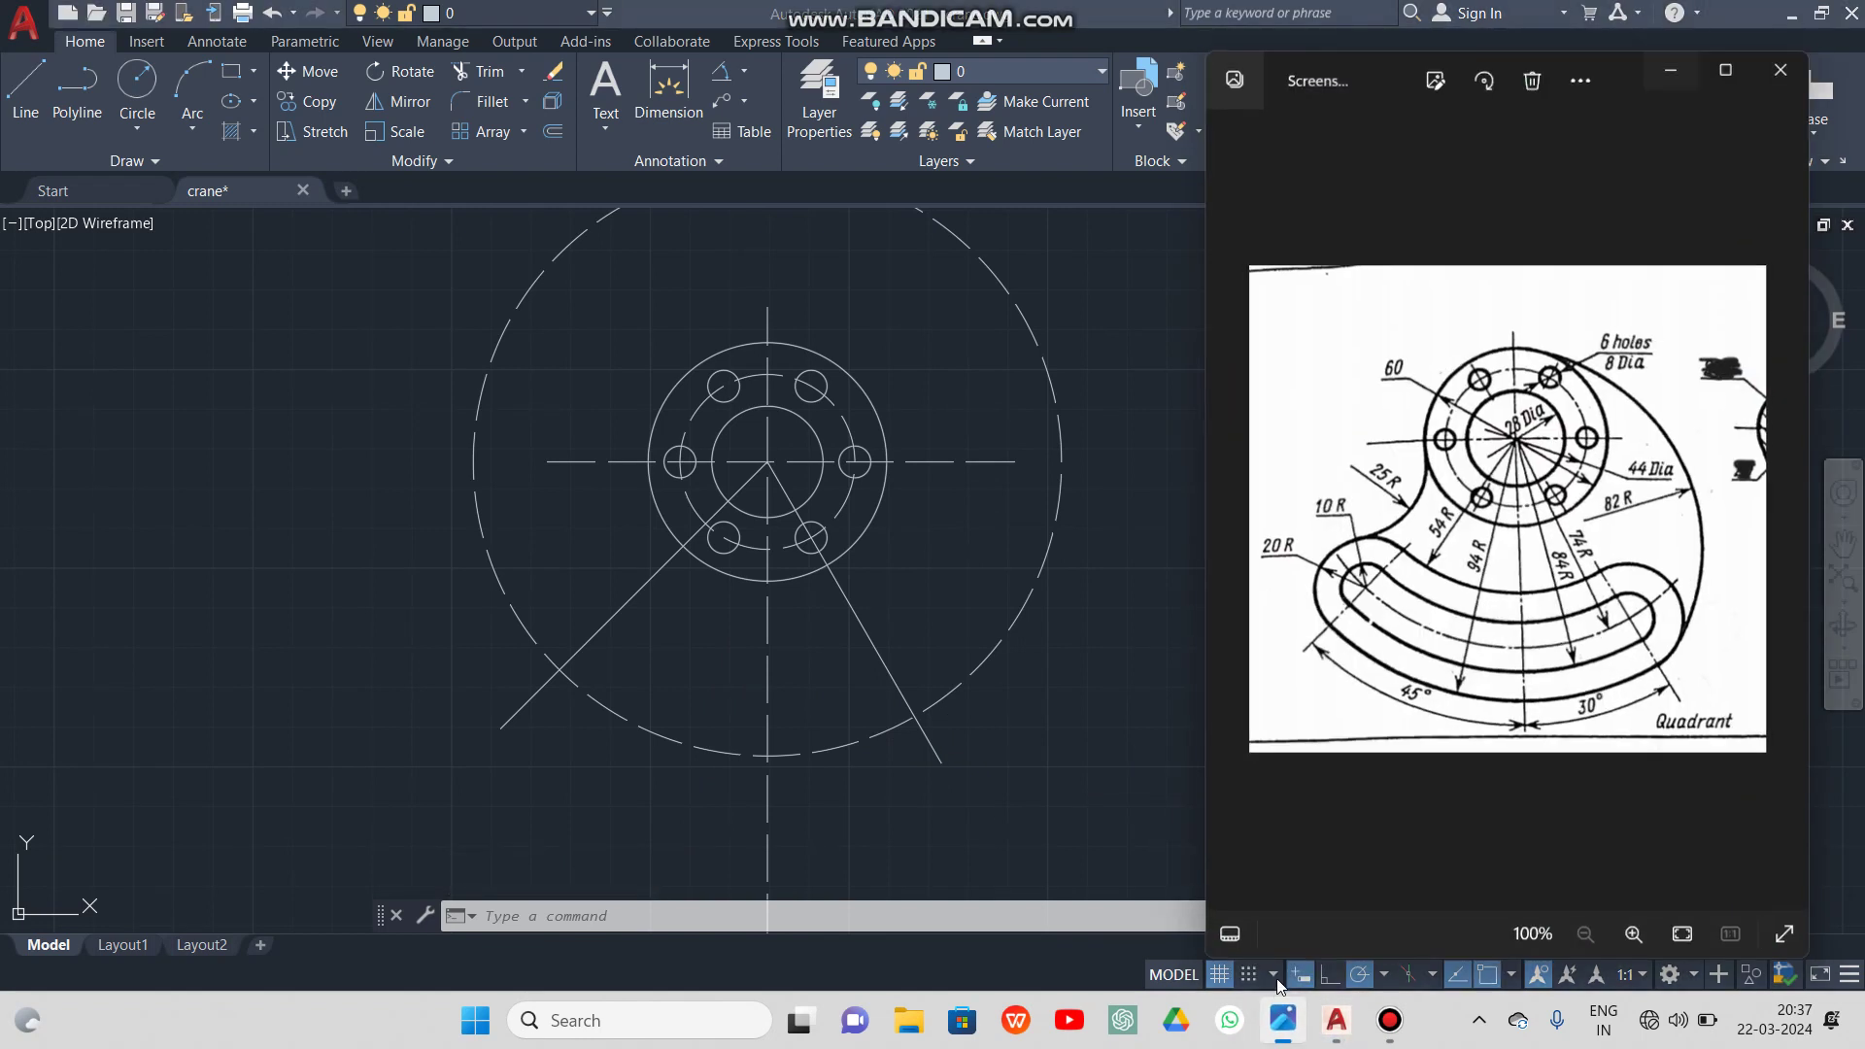
scroll(1356, 603, up, 1)
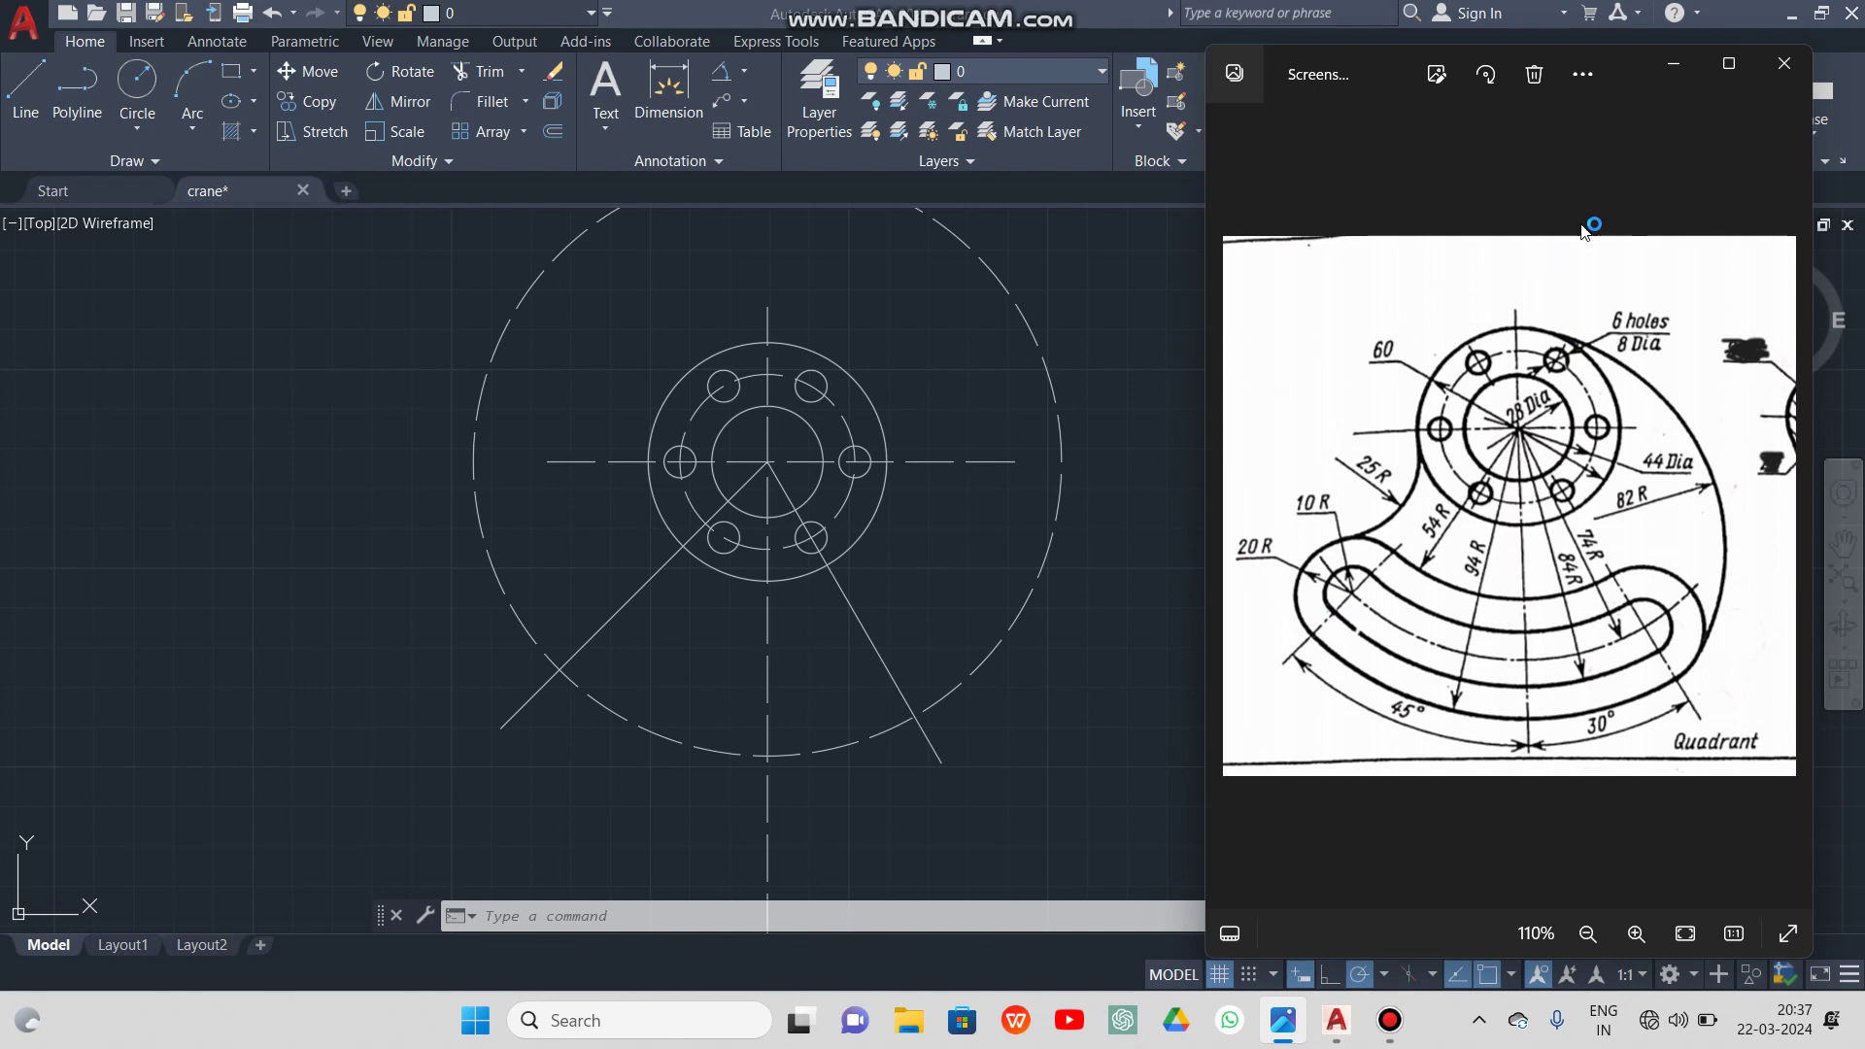
click(1670, 66)
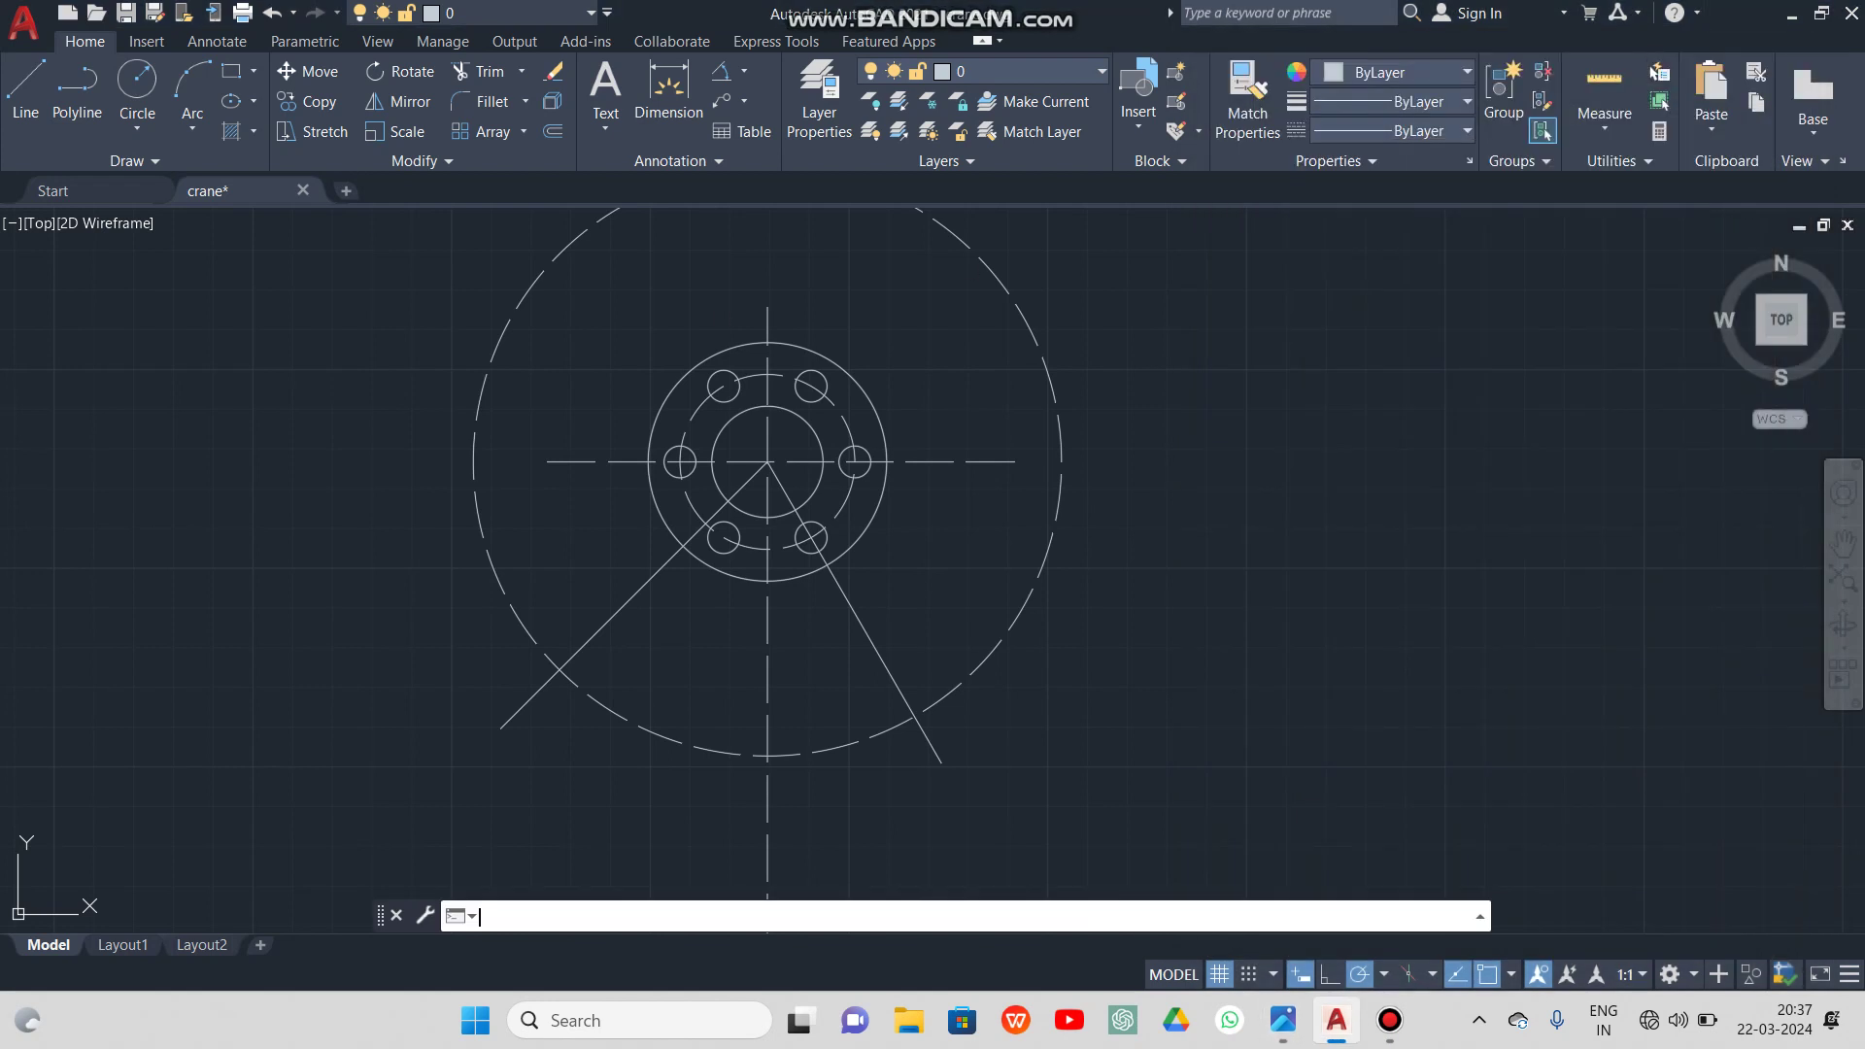
click(137, 82)
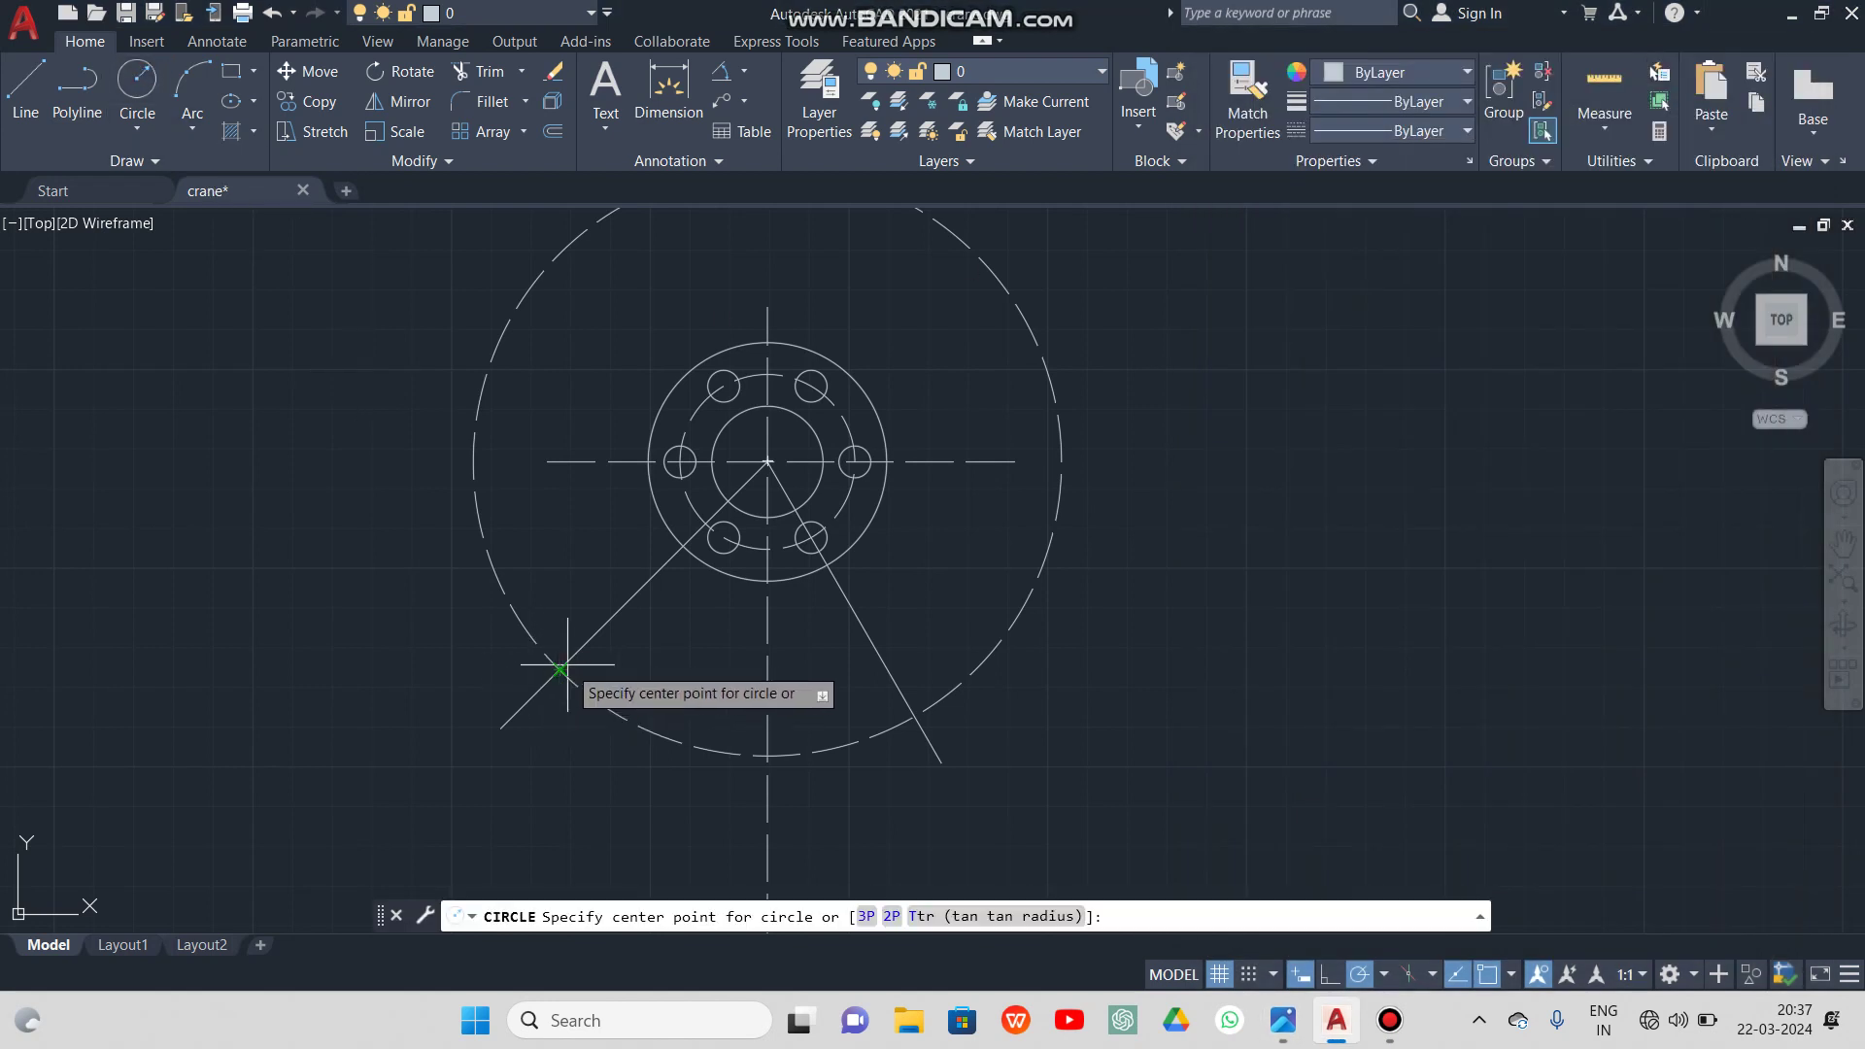
click(560, 670)
text(1)
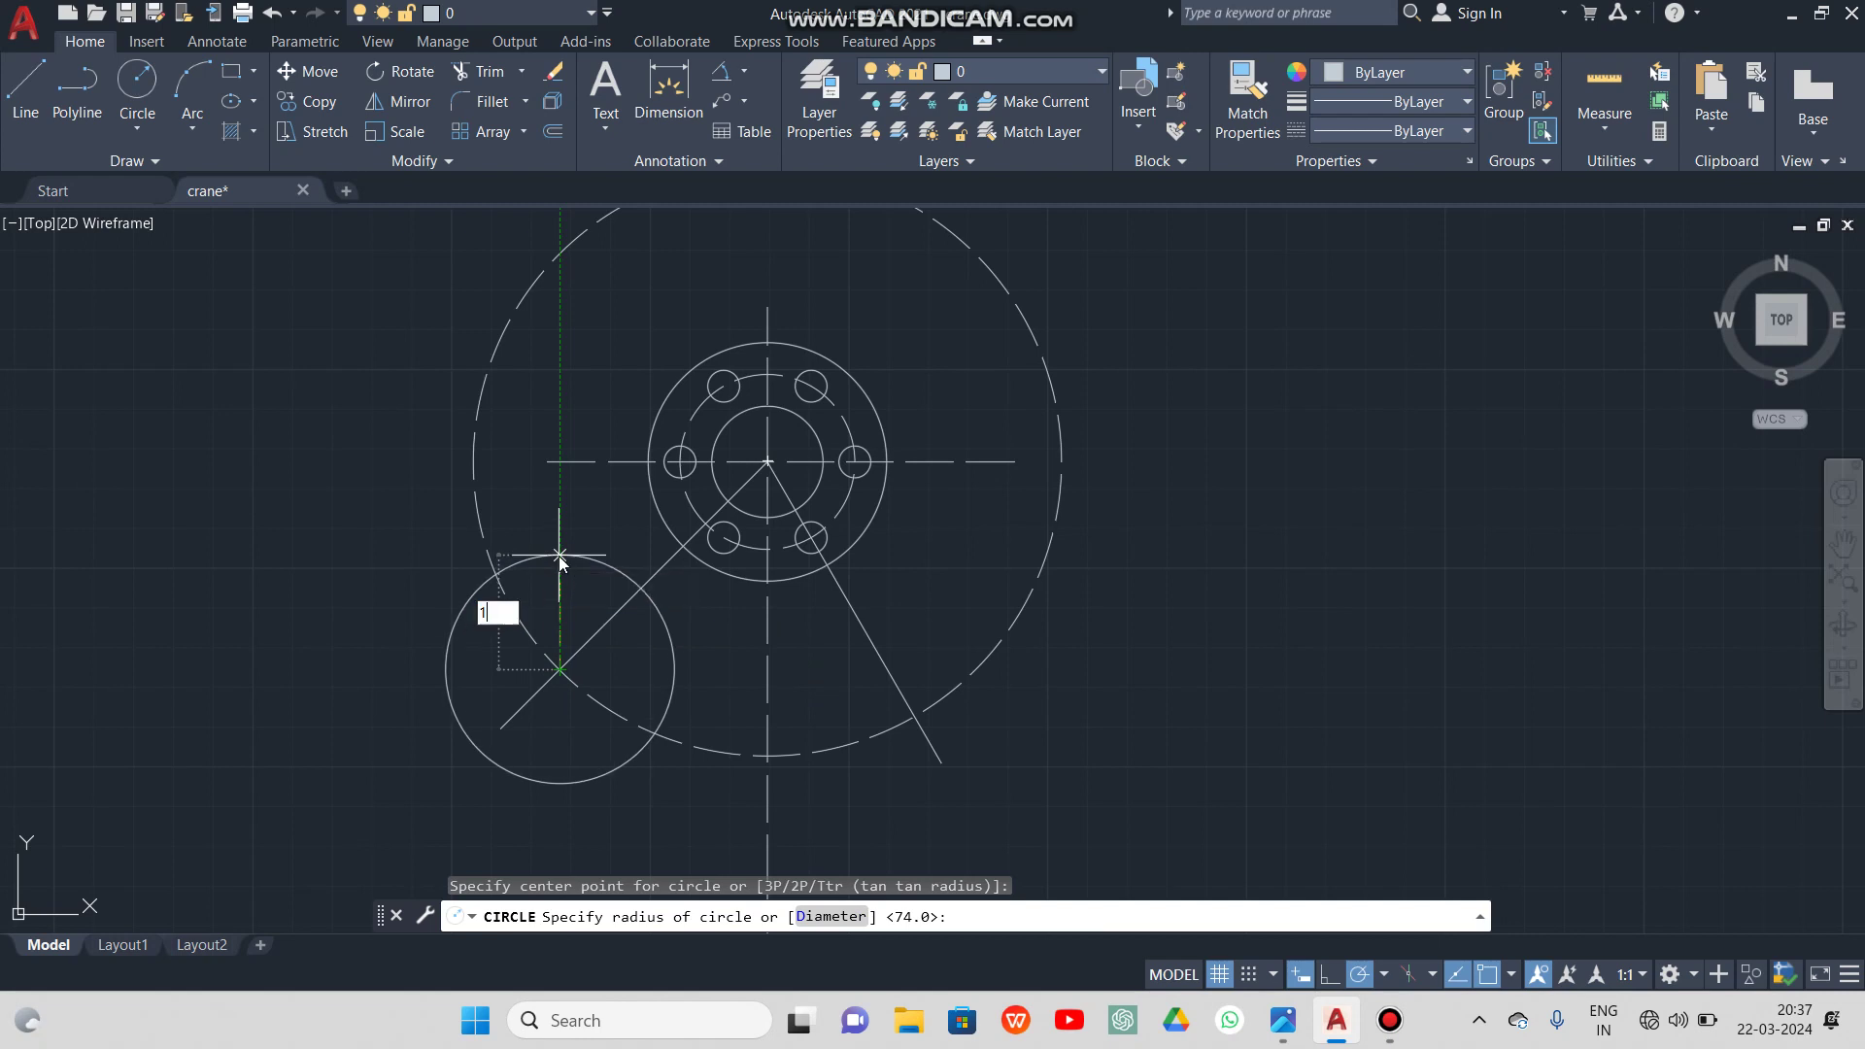
text(03)
key(BackSpace)
key(Return)
Draw a 20-radius circle concentric with the 10-radius circle on the 45° line
click(137, 86)
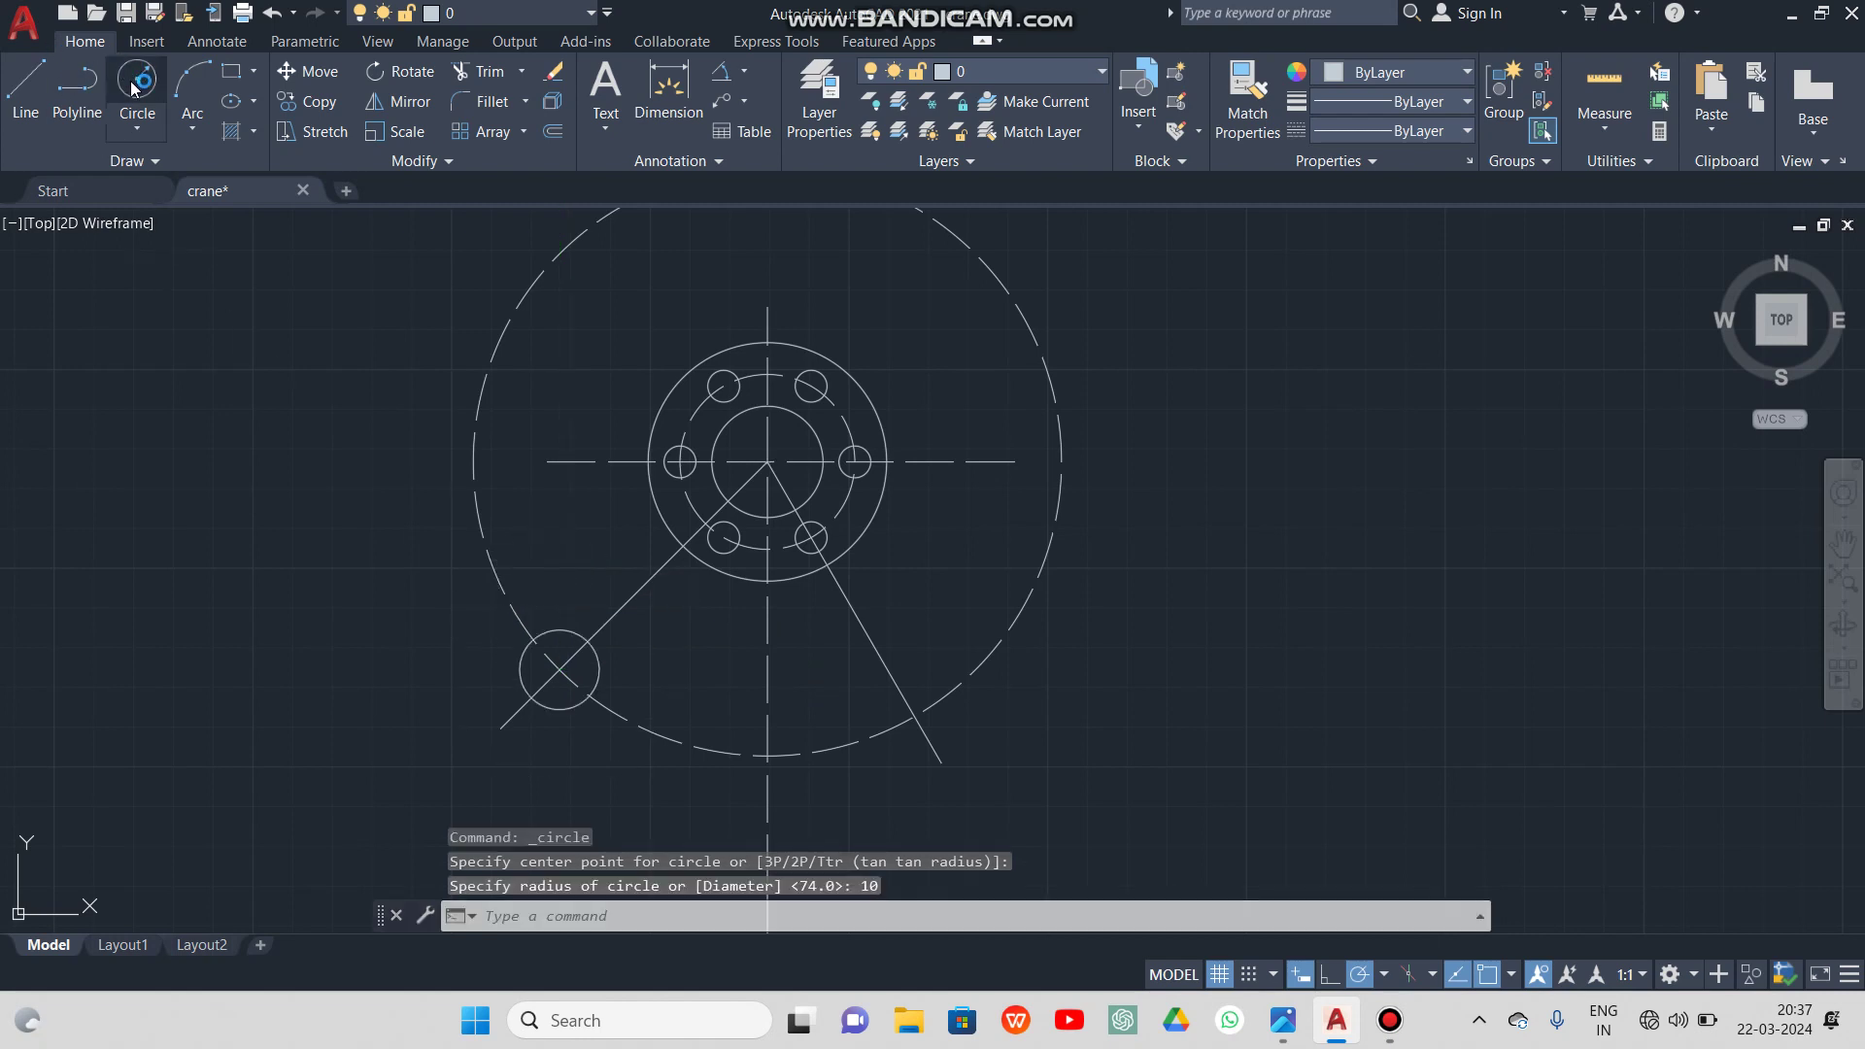
click(560, 669)
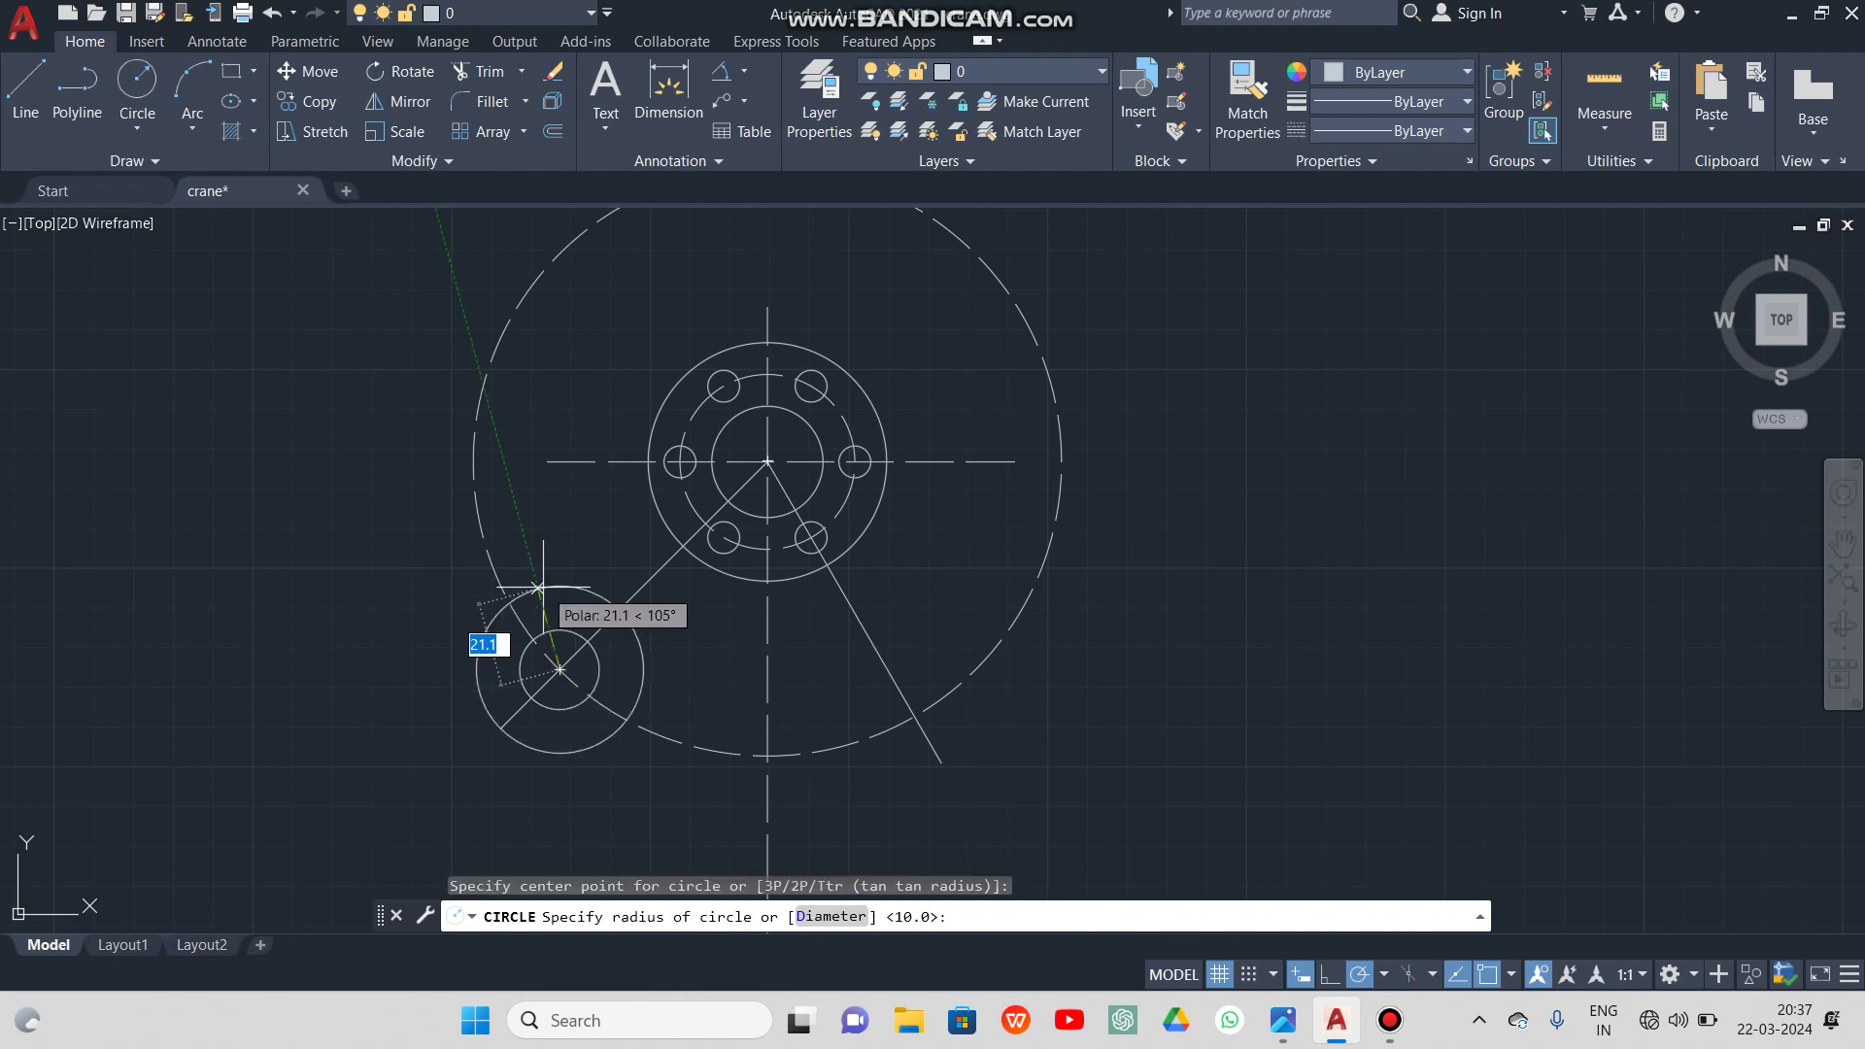
text(20)
key(Return)
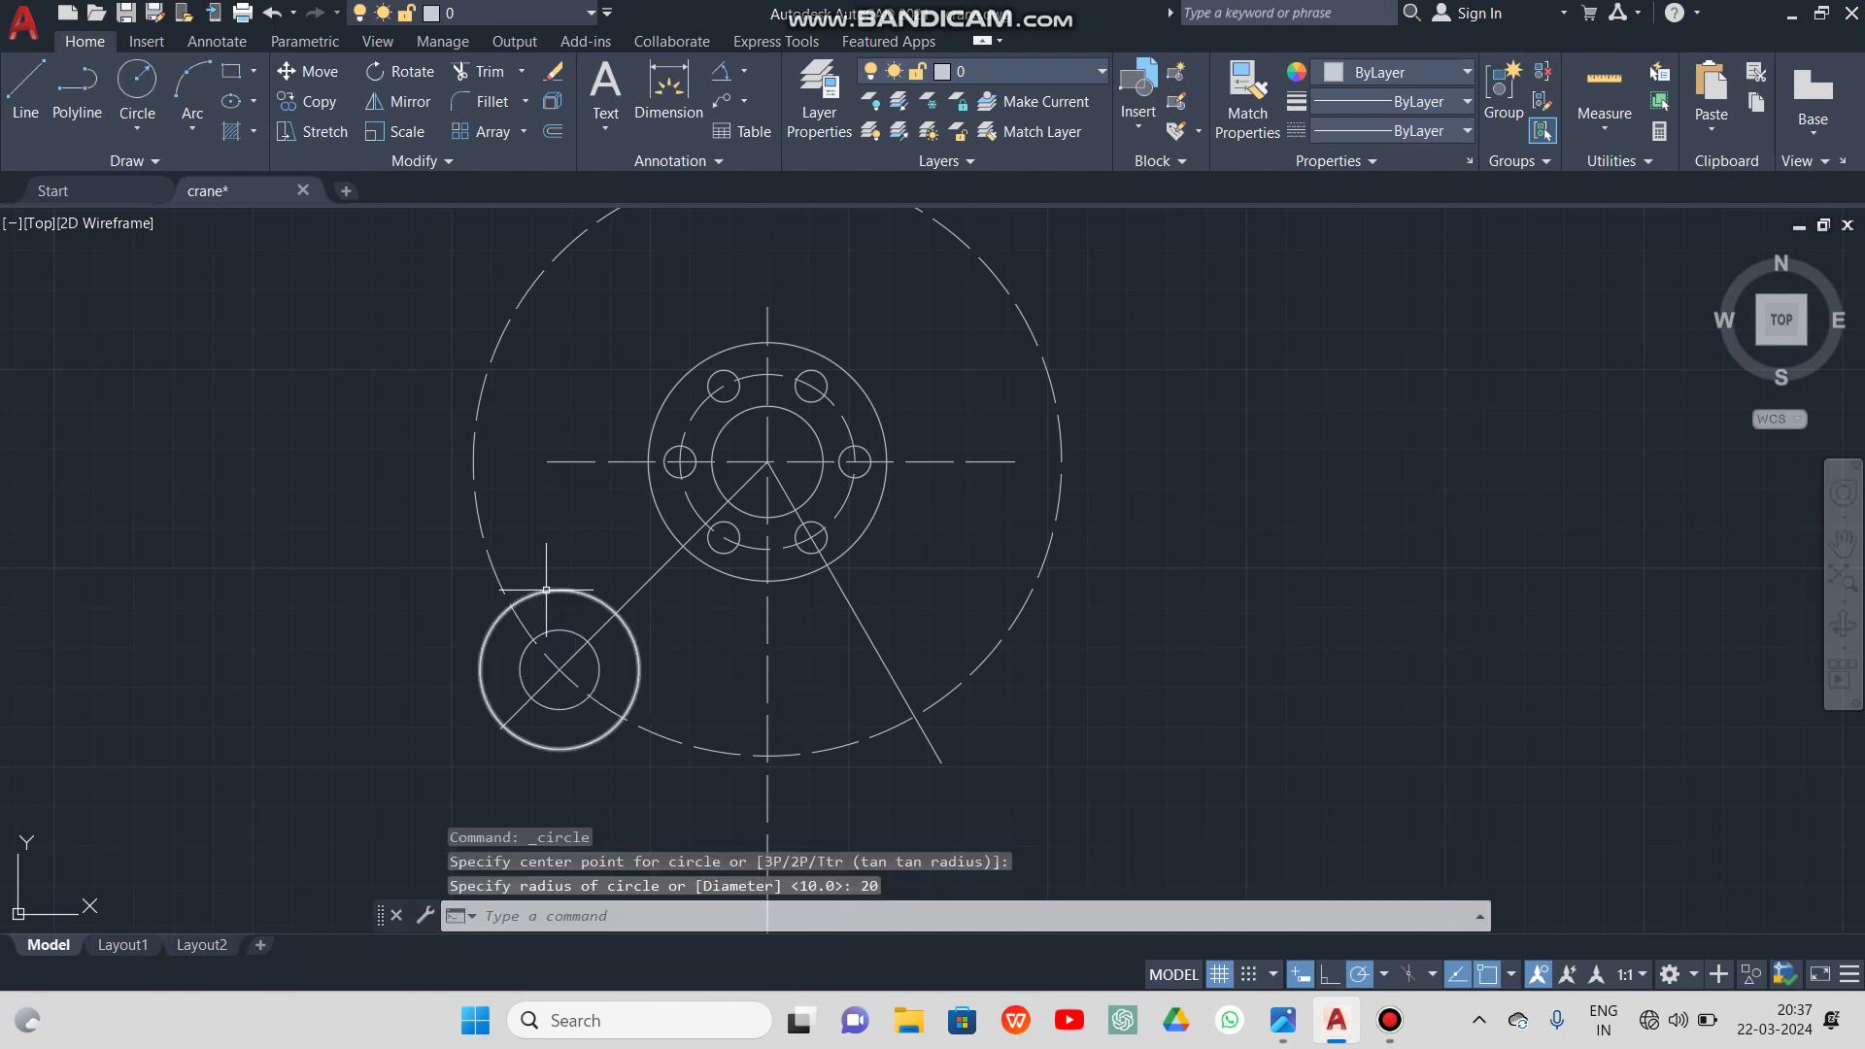
Copy the 10- and 20-radius circles from their centre to where the 30° line crosses the 74-radius dashed circle
click(545, 591)
right_click(352, 510)
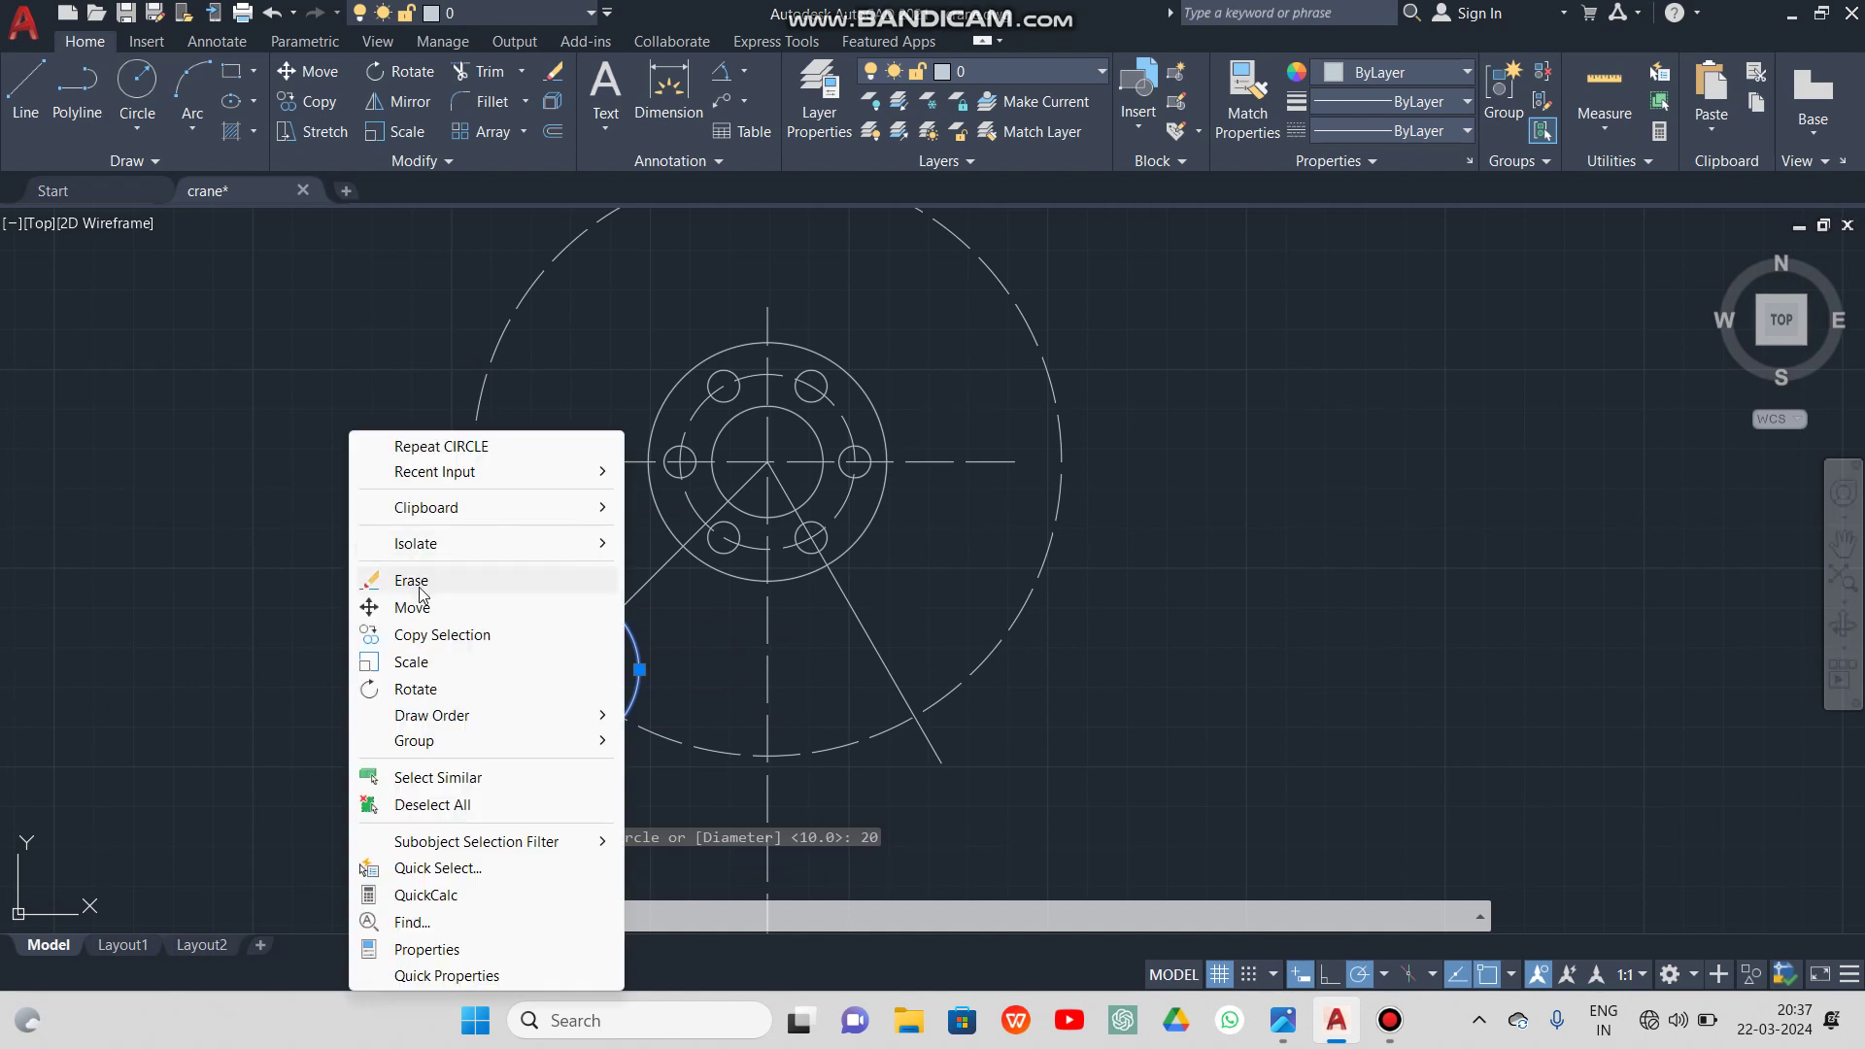
click(431, 636)
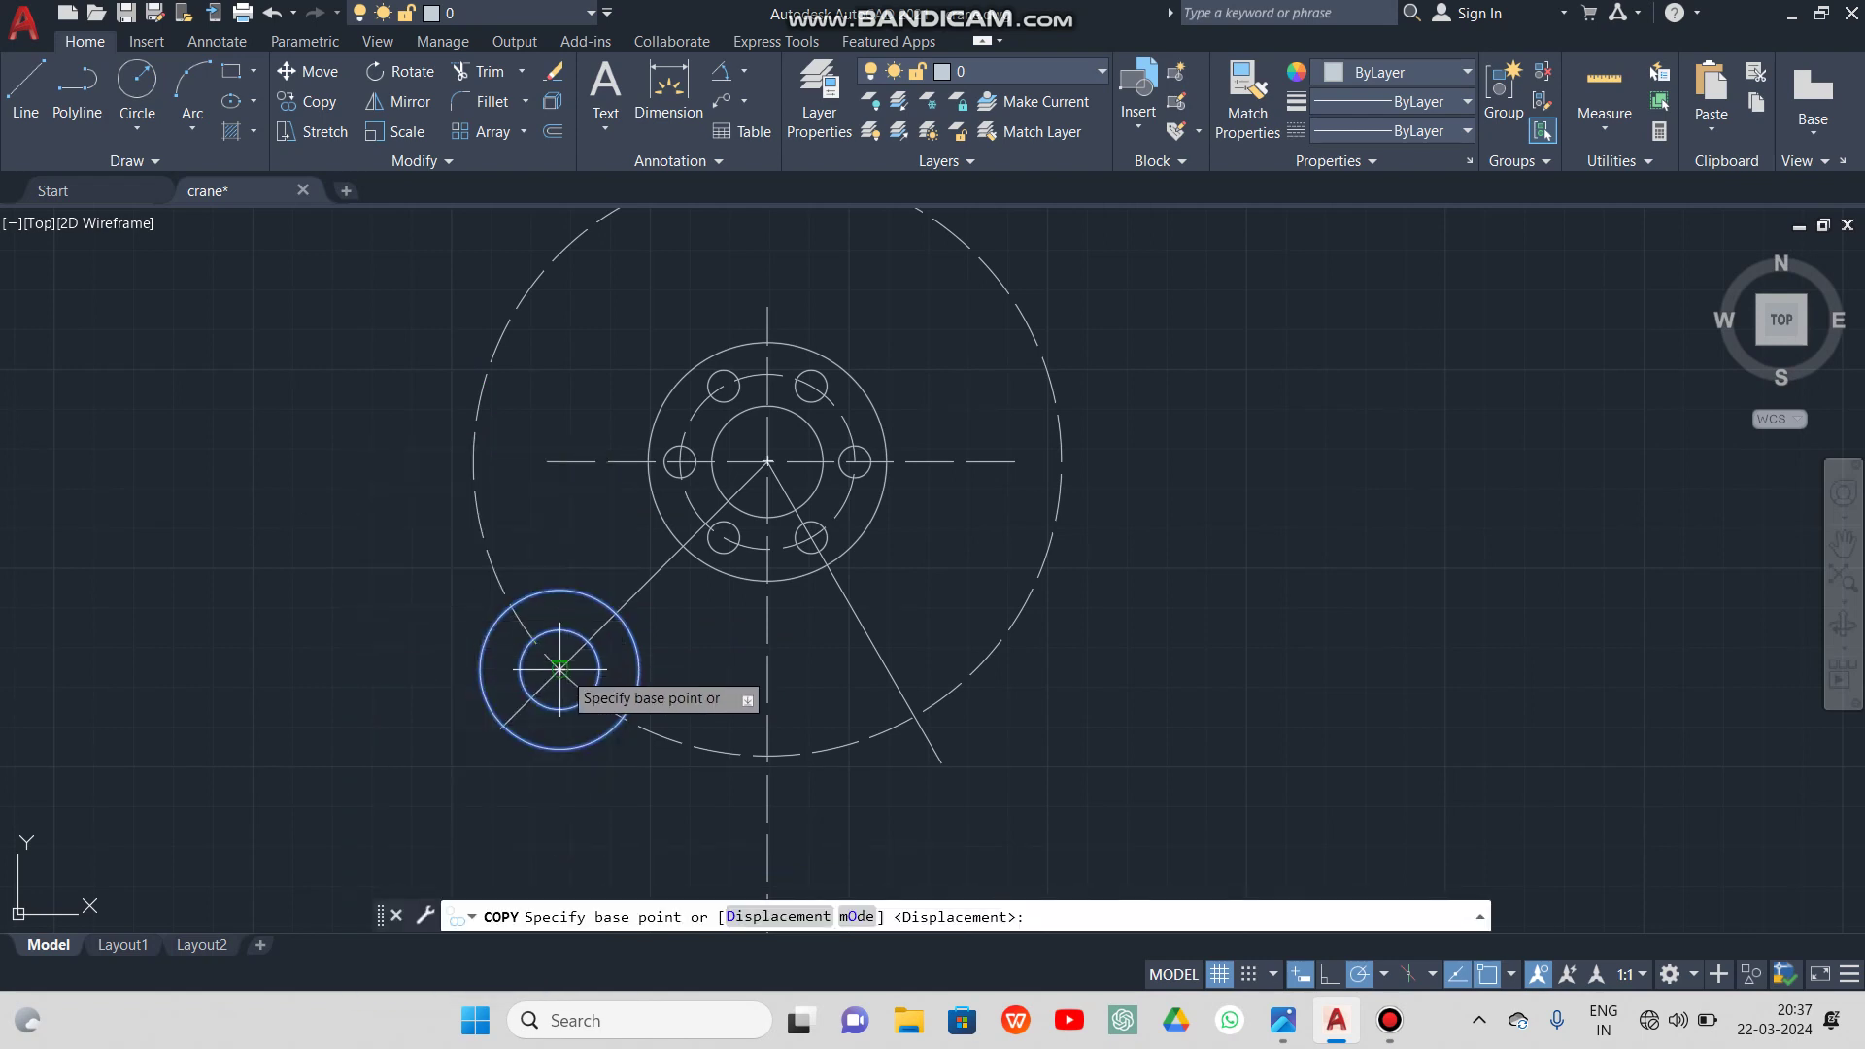
click(560, 669)
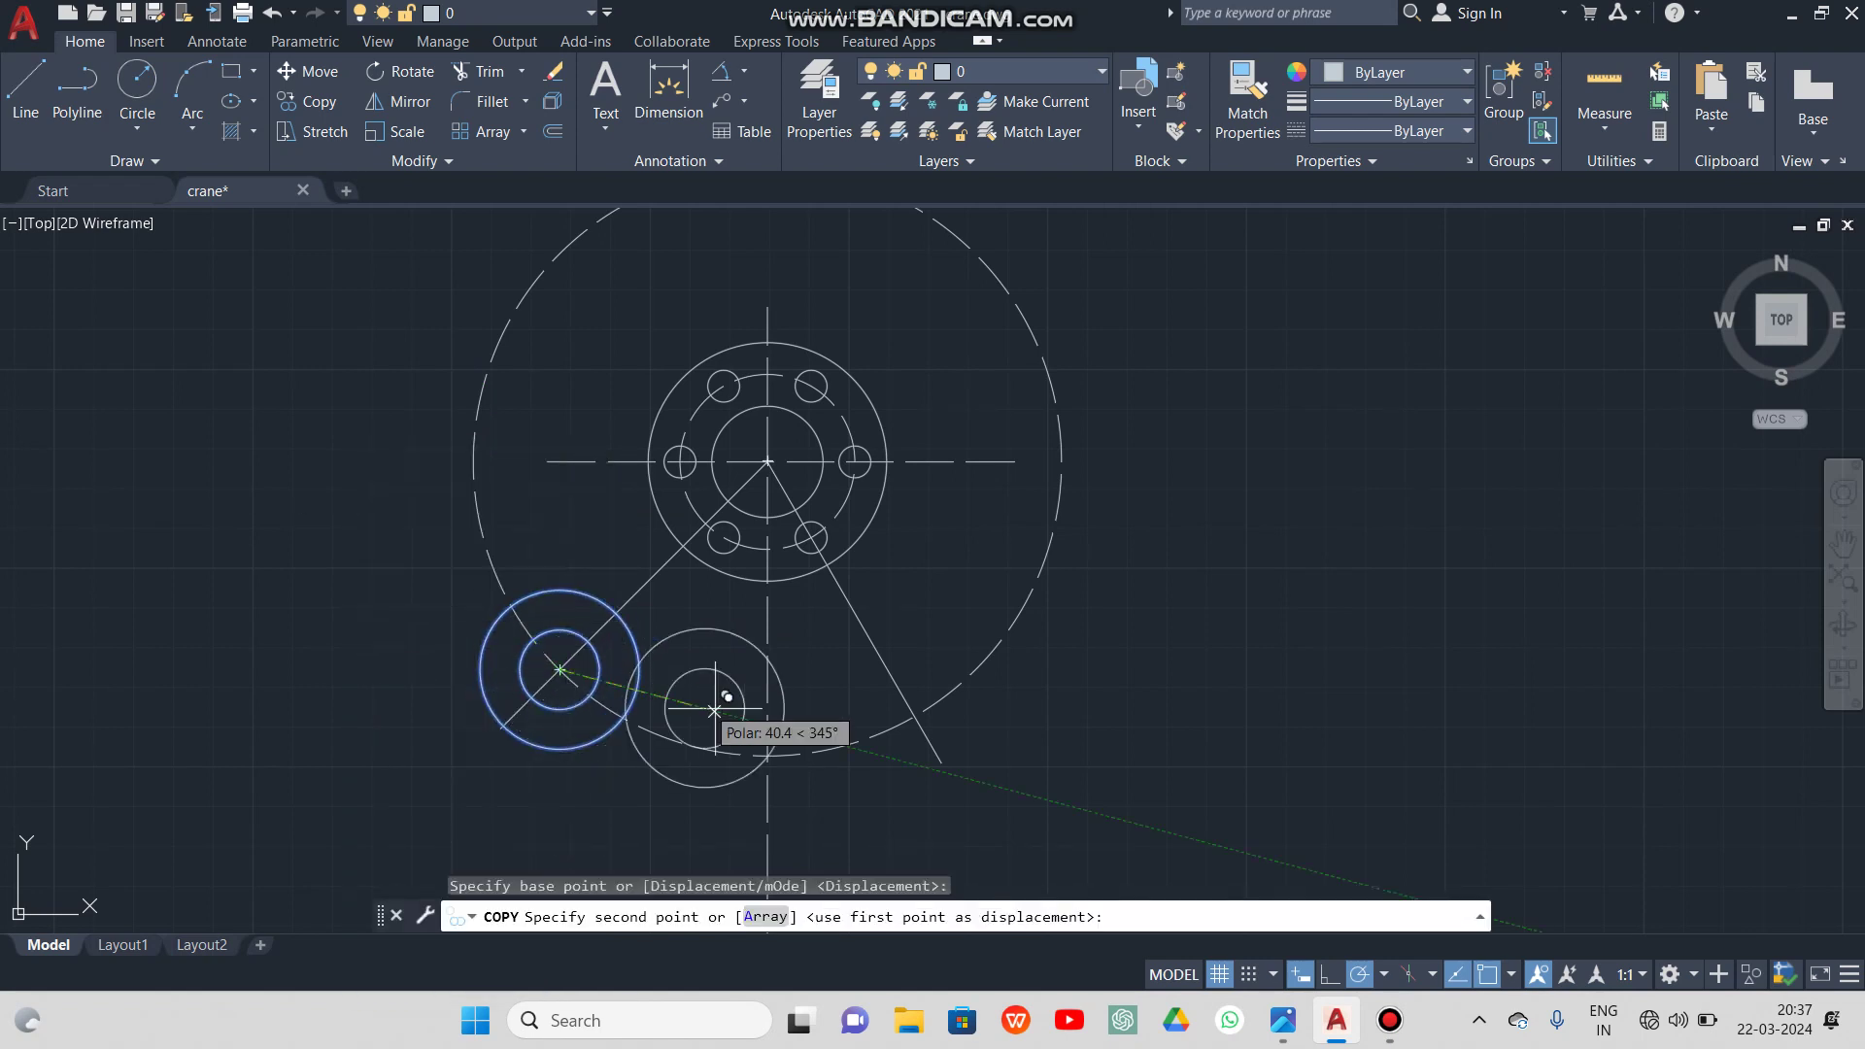
click(914, 716)
key(Escape)
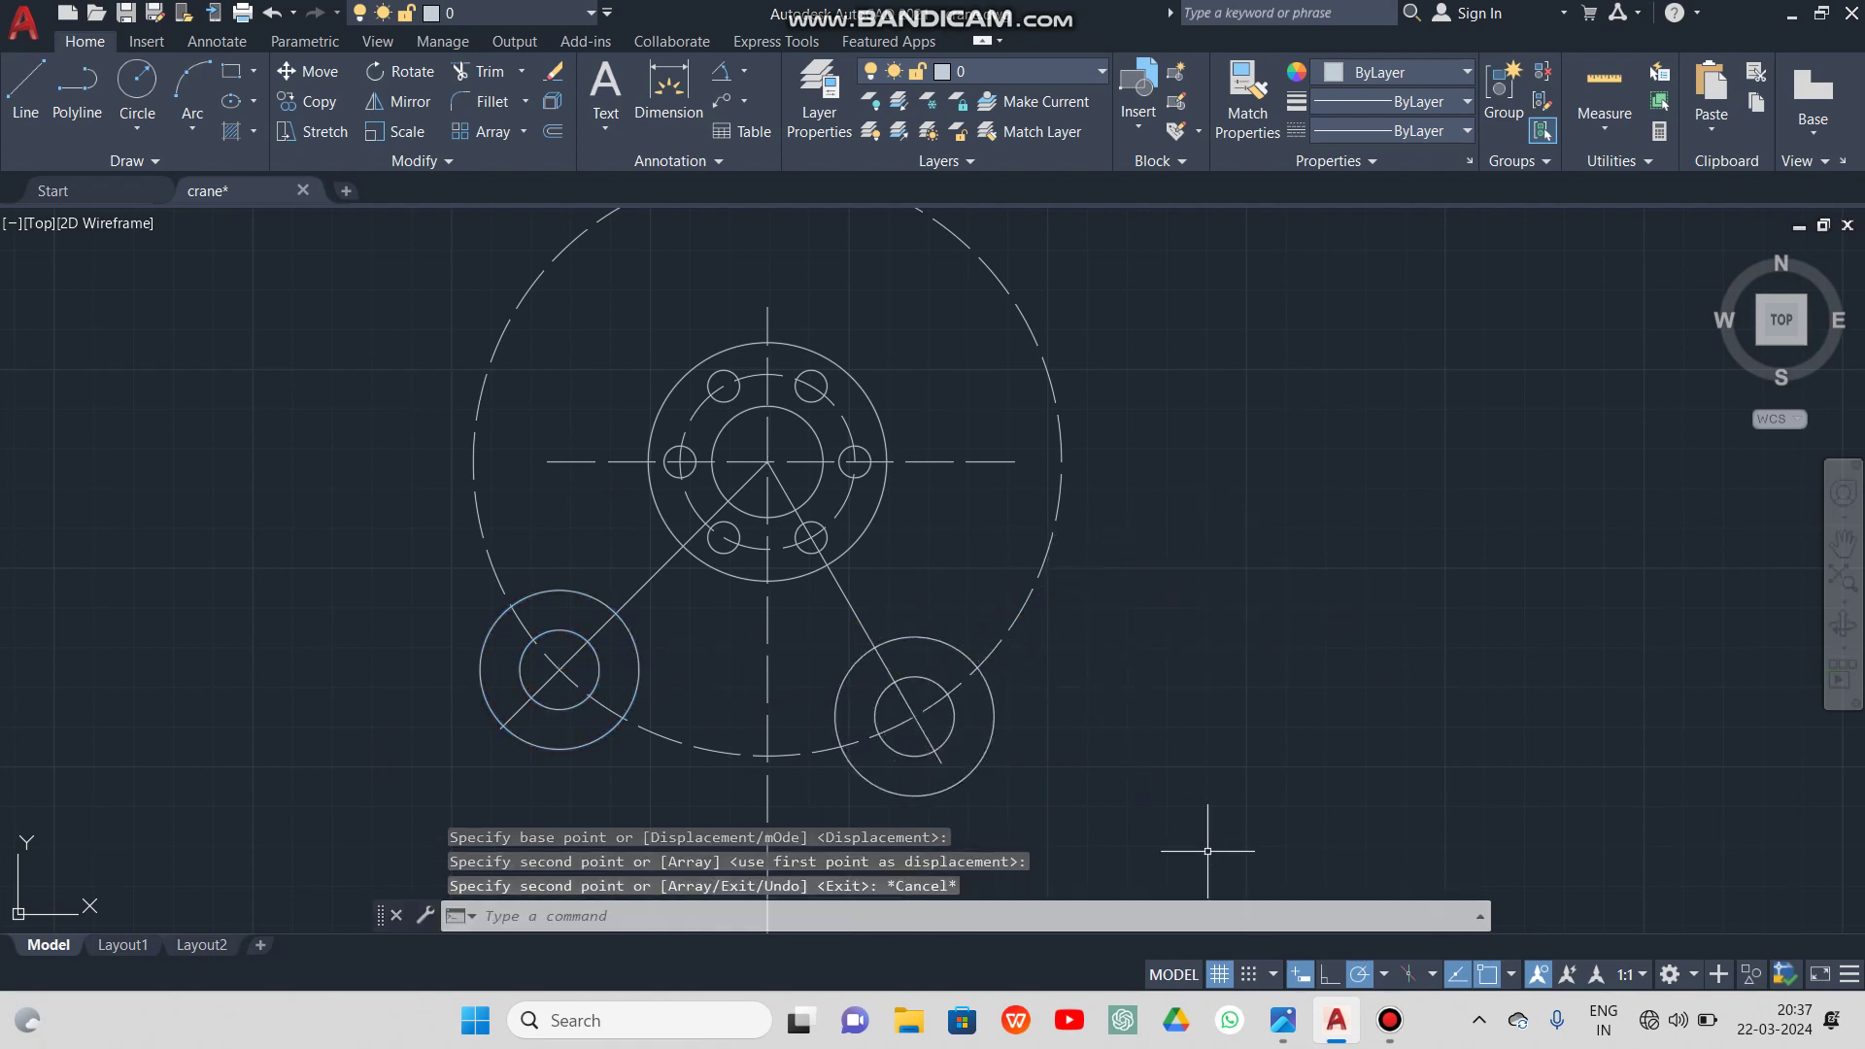
Check the reference image and trim the 74-radius dashed circle down to the lower arc between the two pairs of end circles
click(1282, 1020)
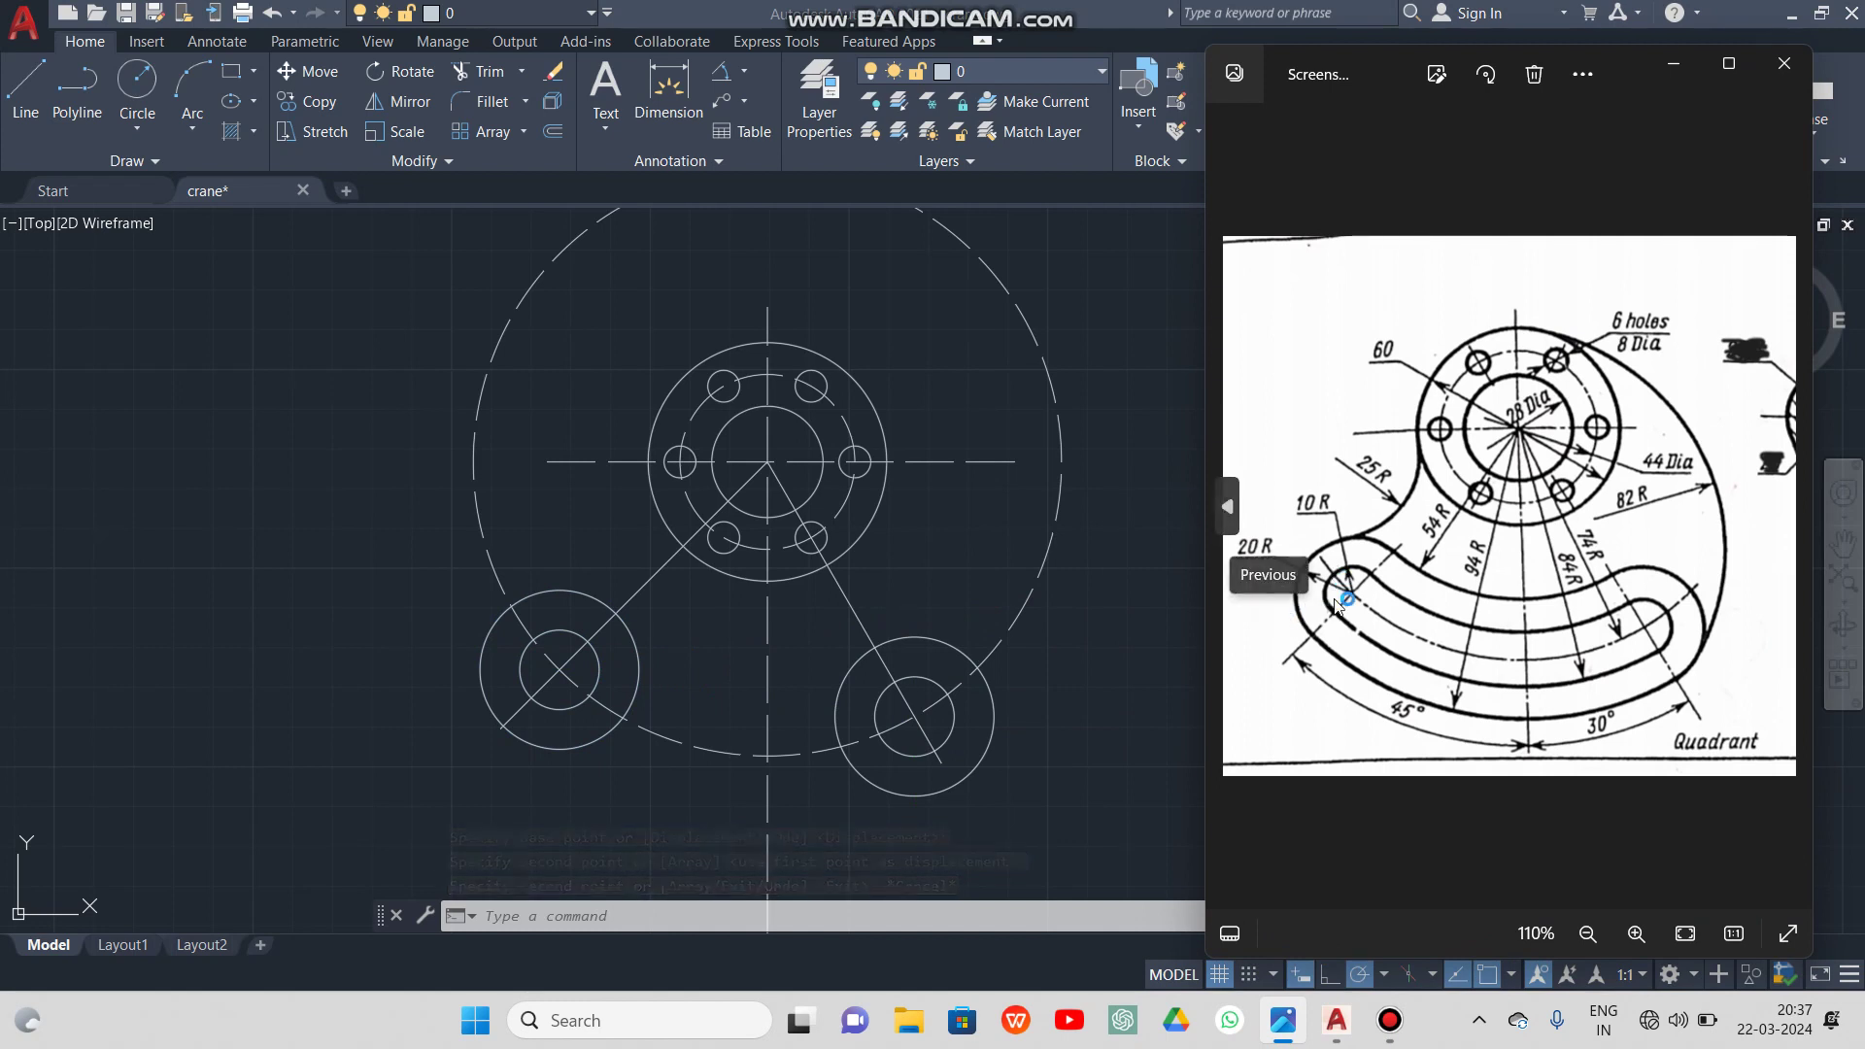
click(1686, 64)
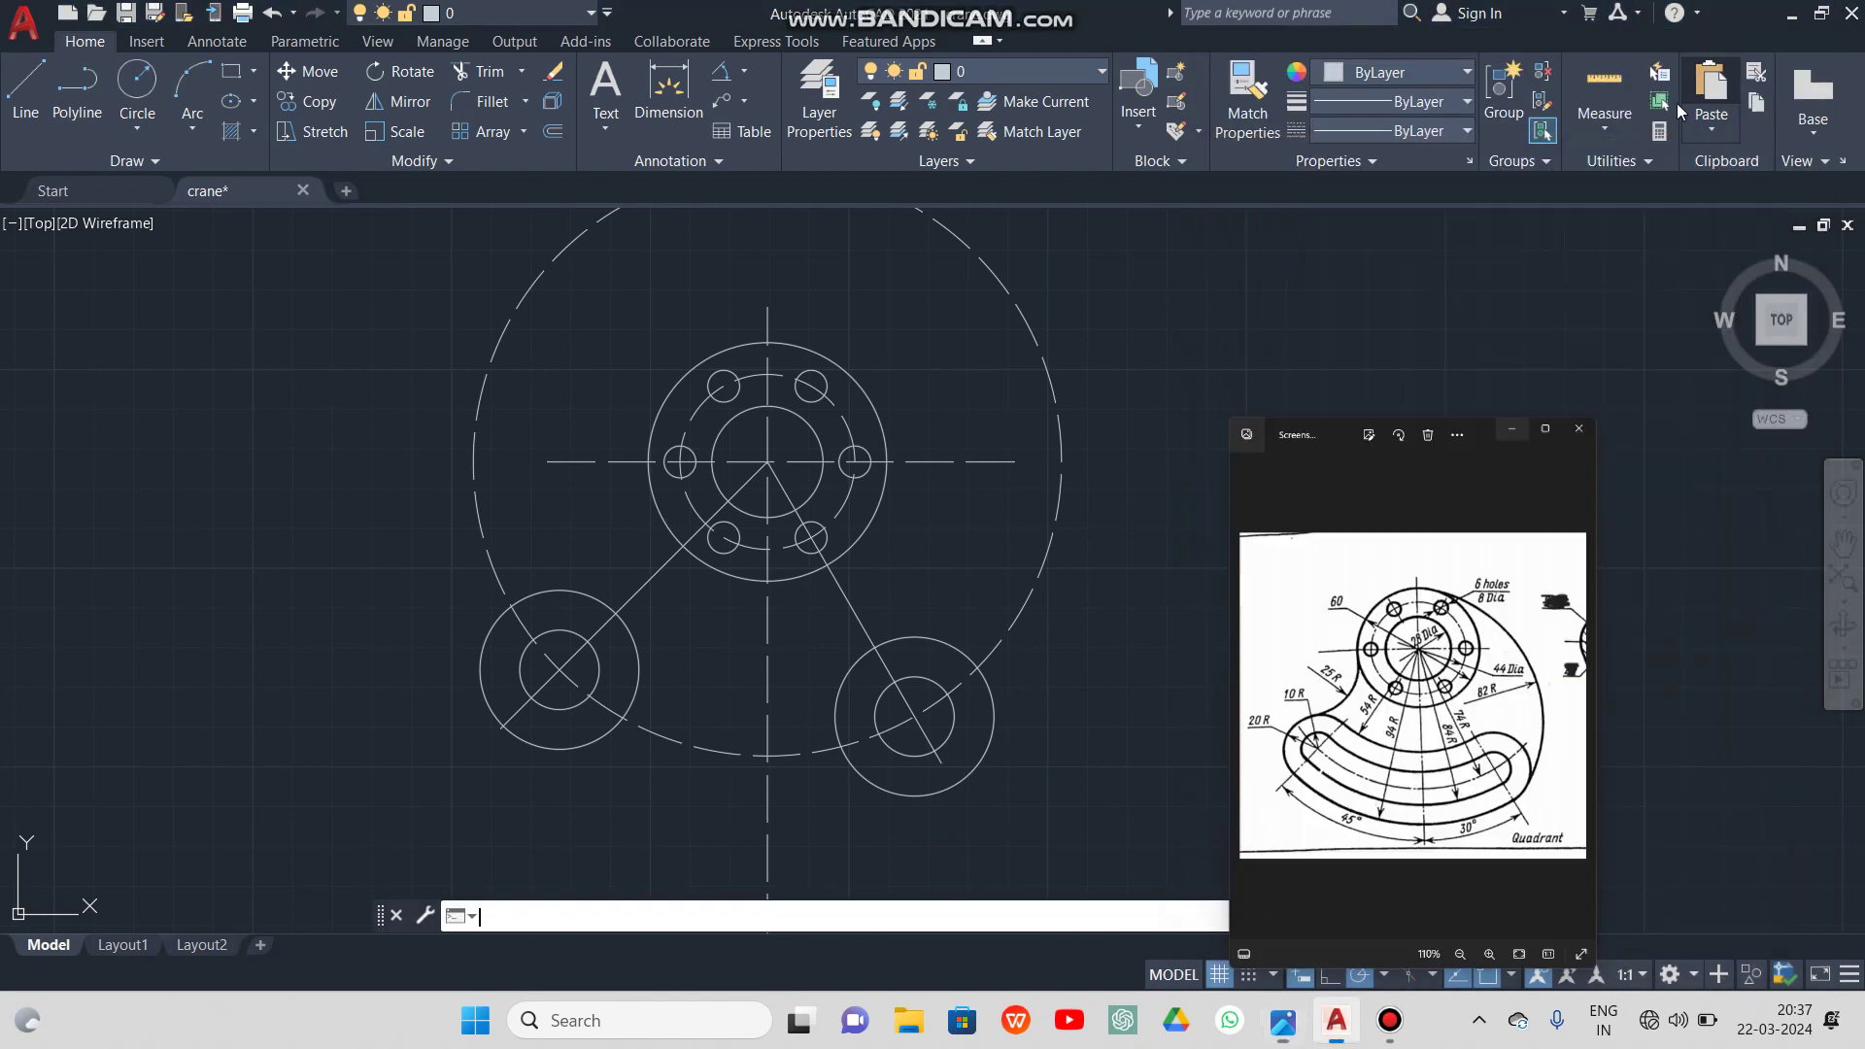
click(469, 78)
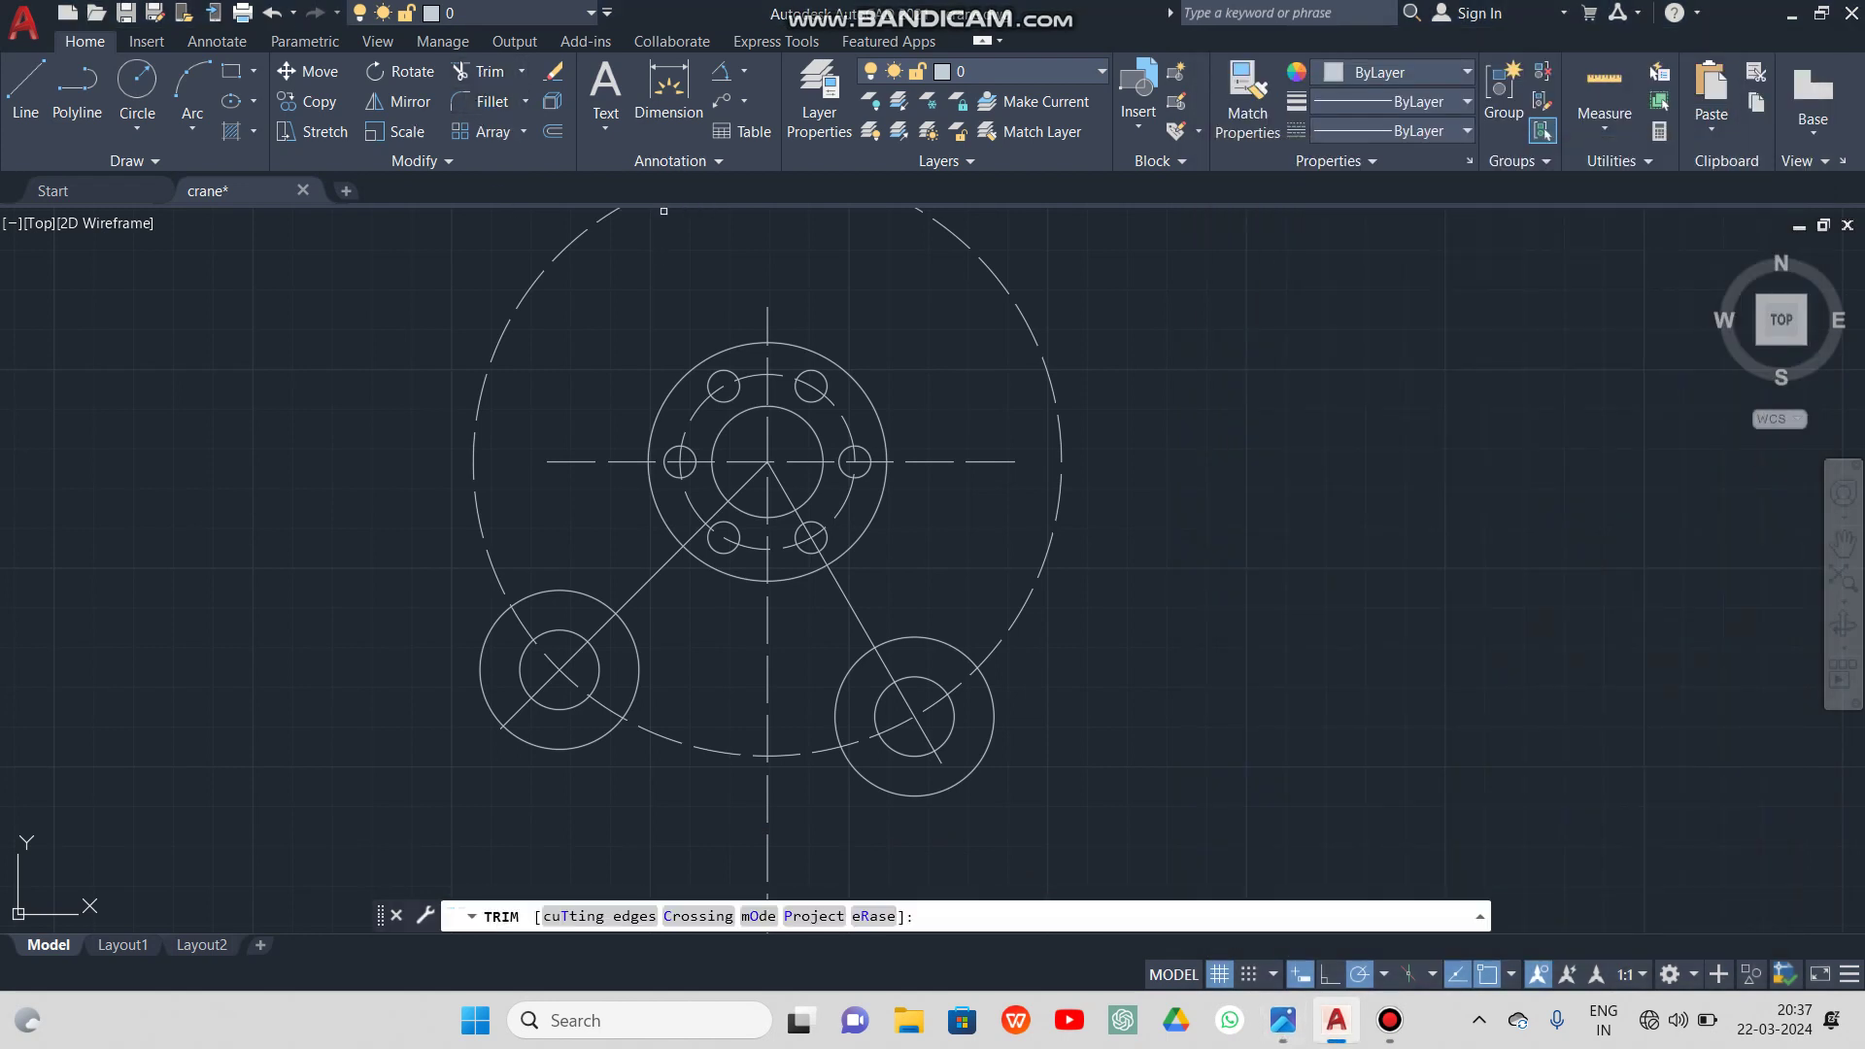
click(533, 280)
click(519, 618)
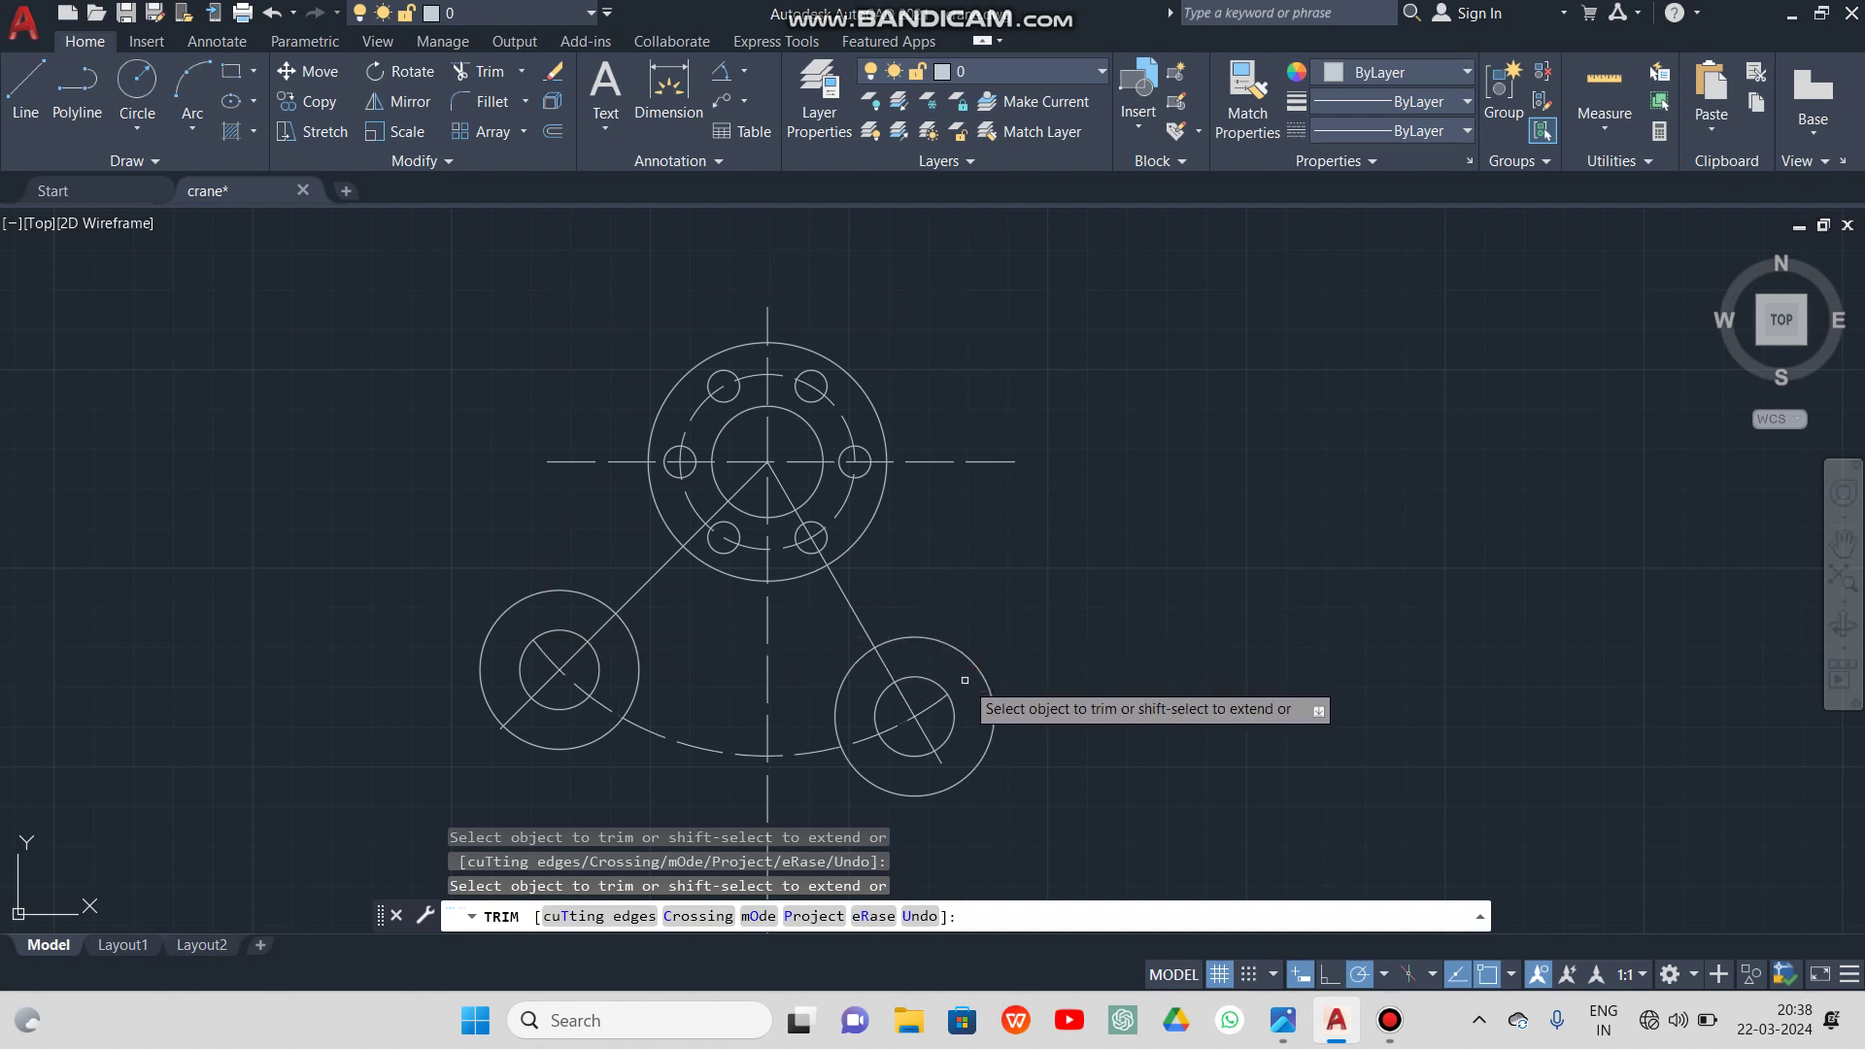
key(Escape)
Check the reference image and draw a 54-radius circle from the hub centre, touching the inner side of the 20-radius circles
click(1283, 1020)
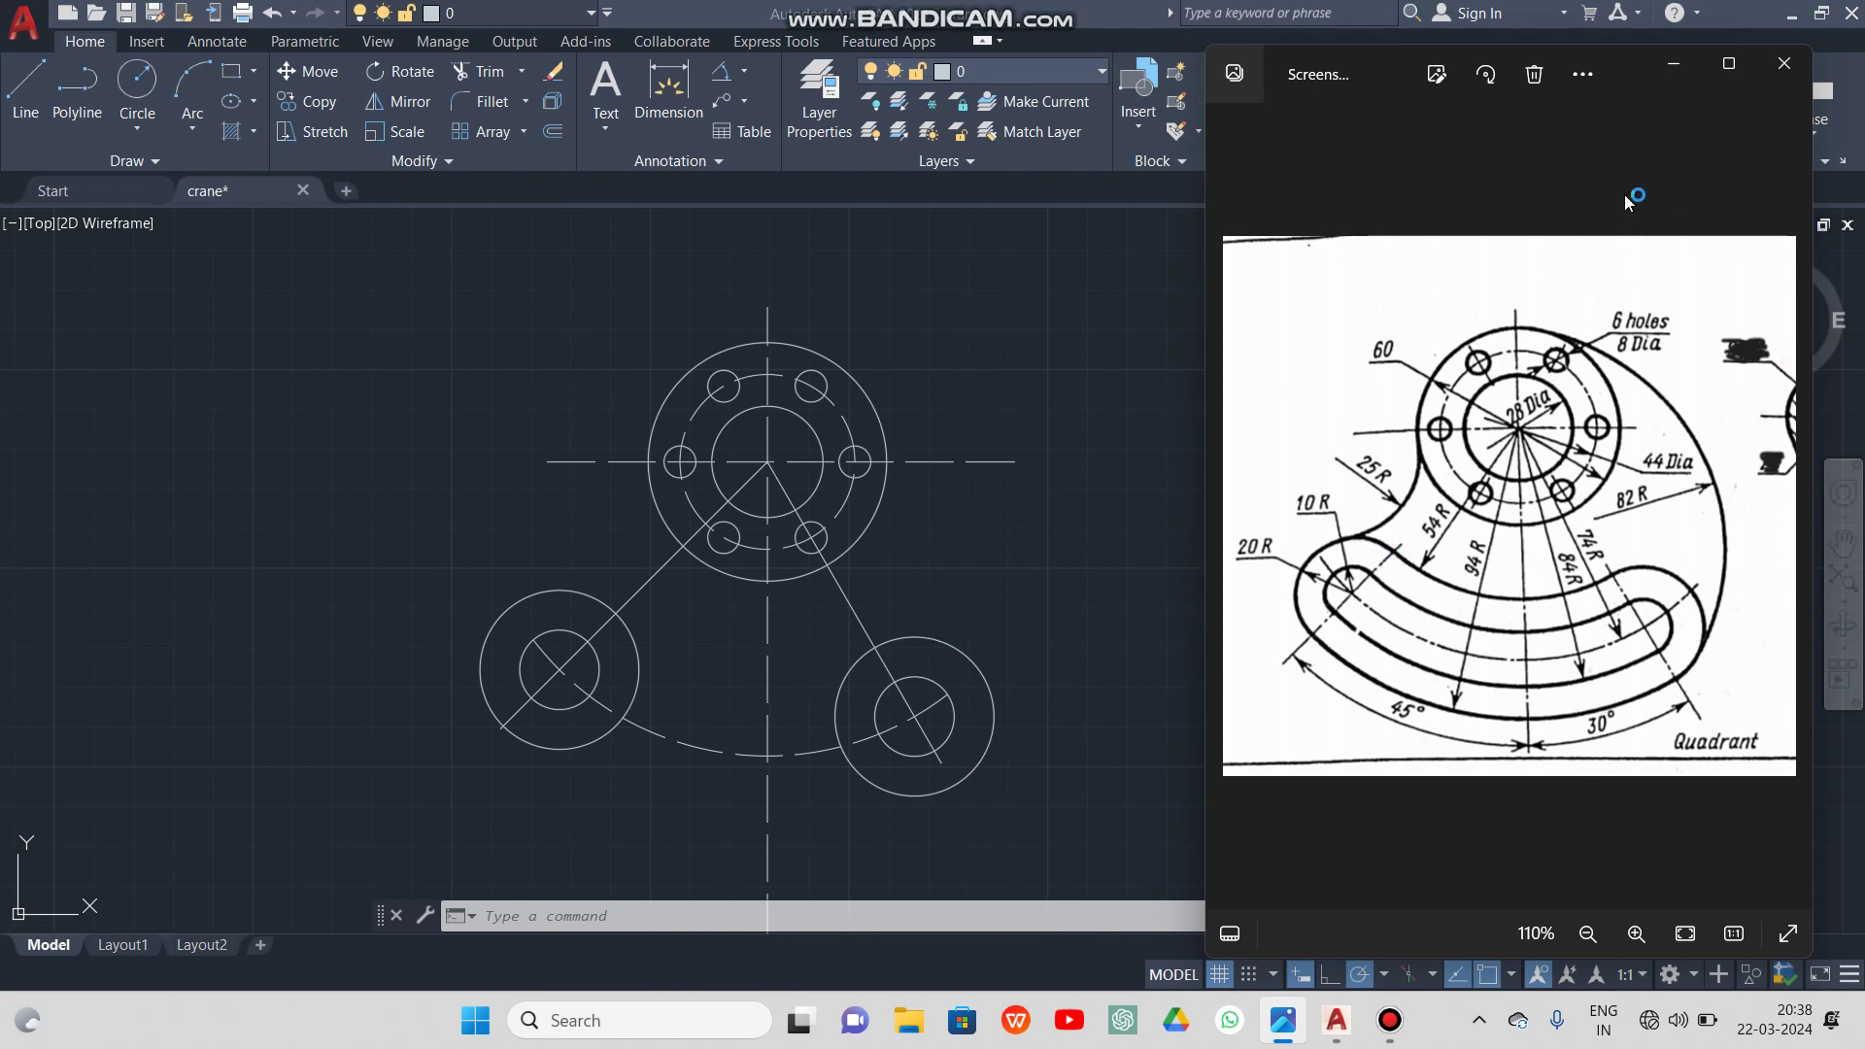
click(1672, 68)
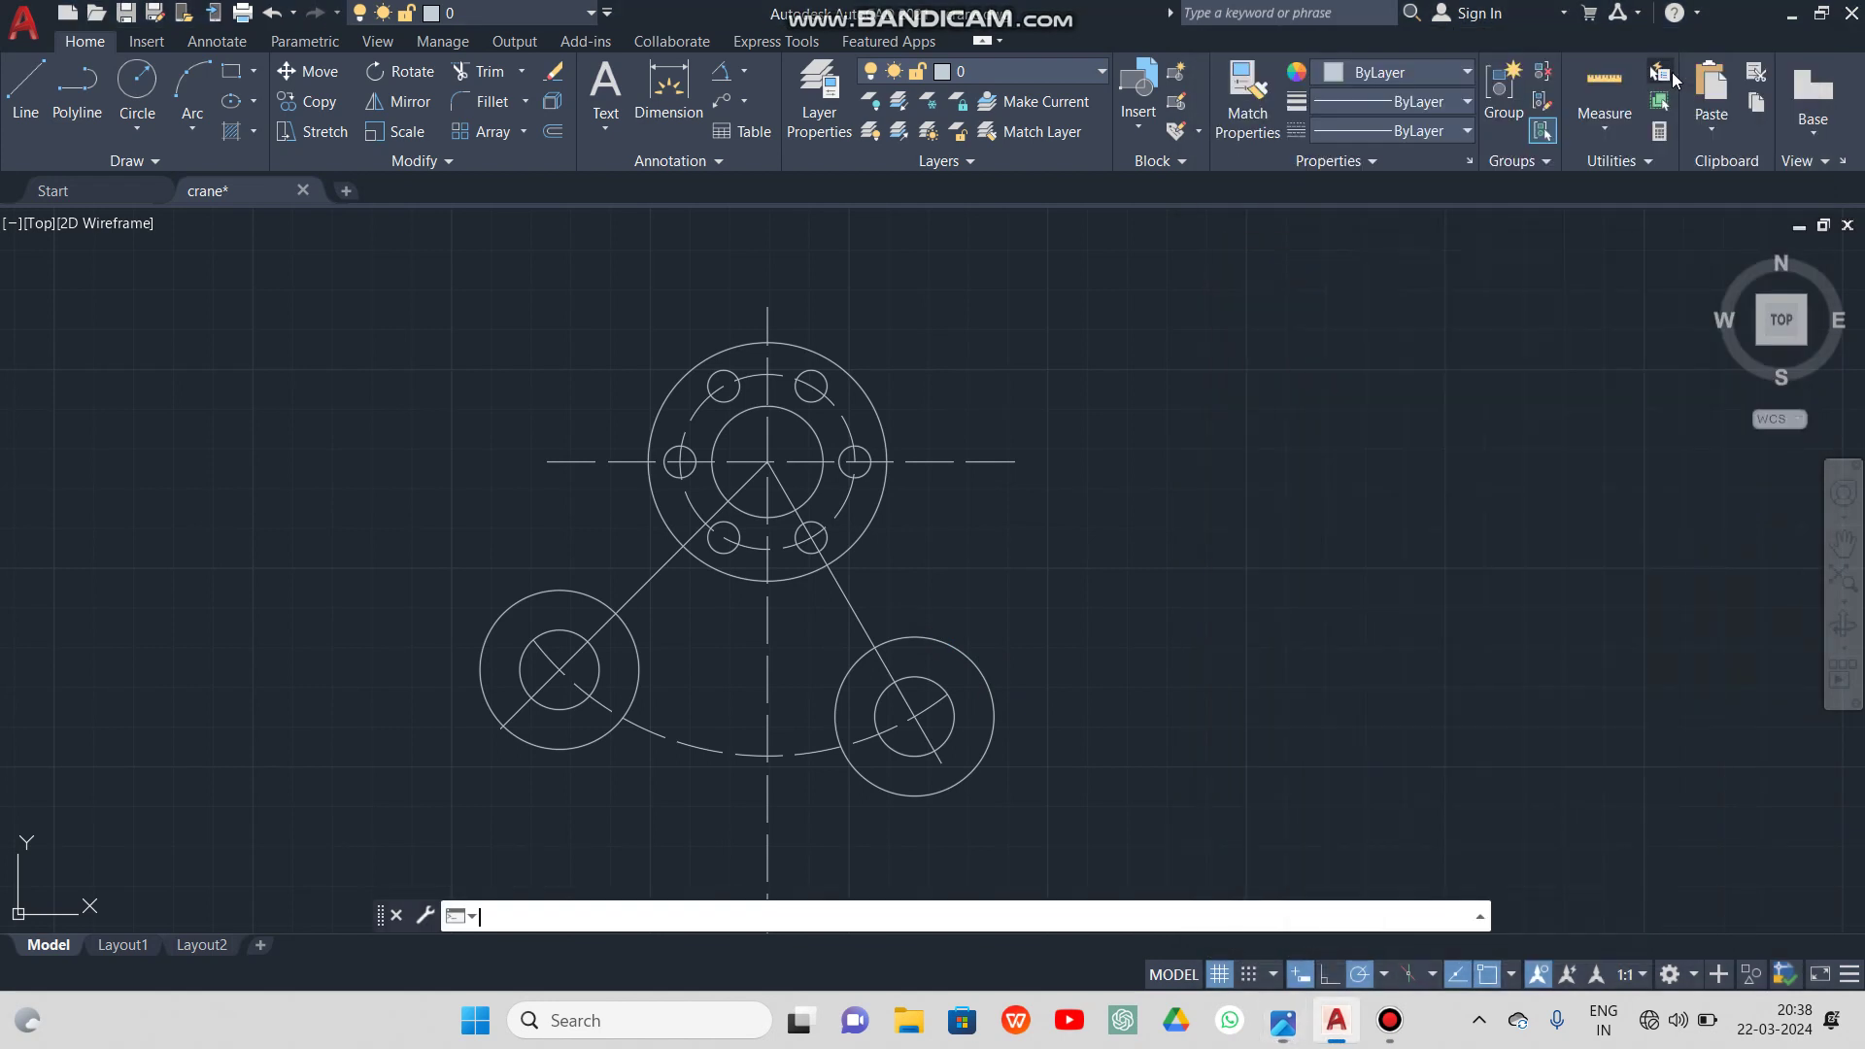
click(136, 82)
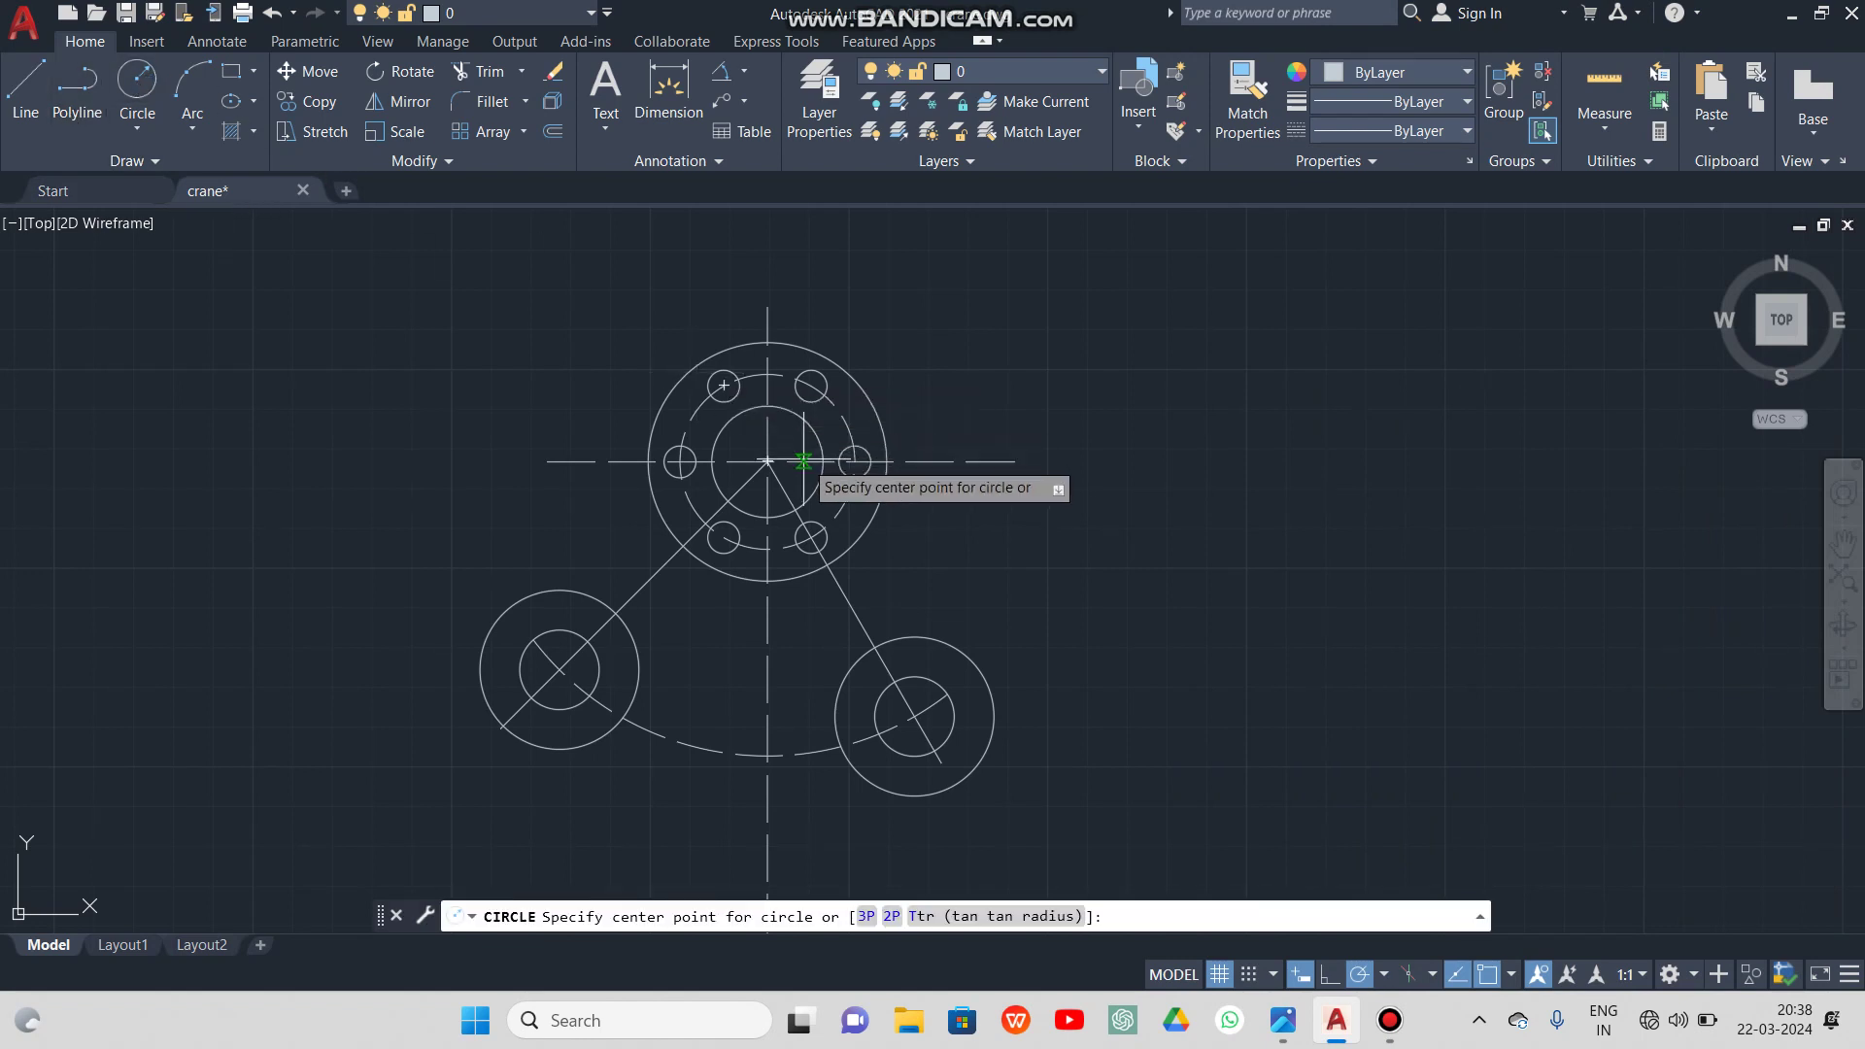
click(767, 461)
scroll(623, 610, up, 5)
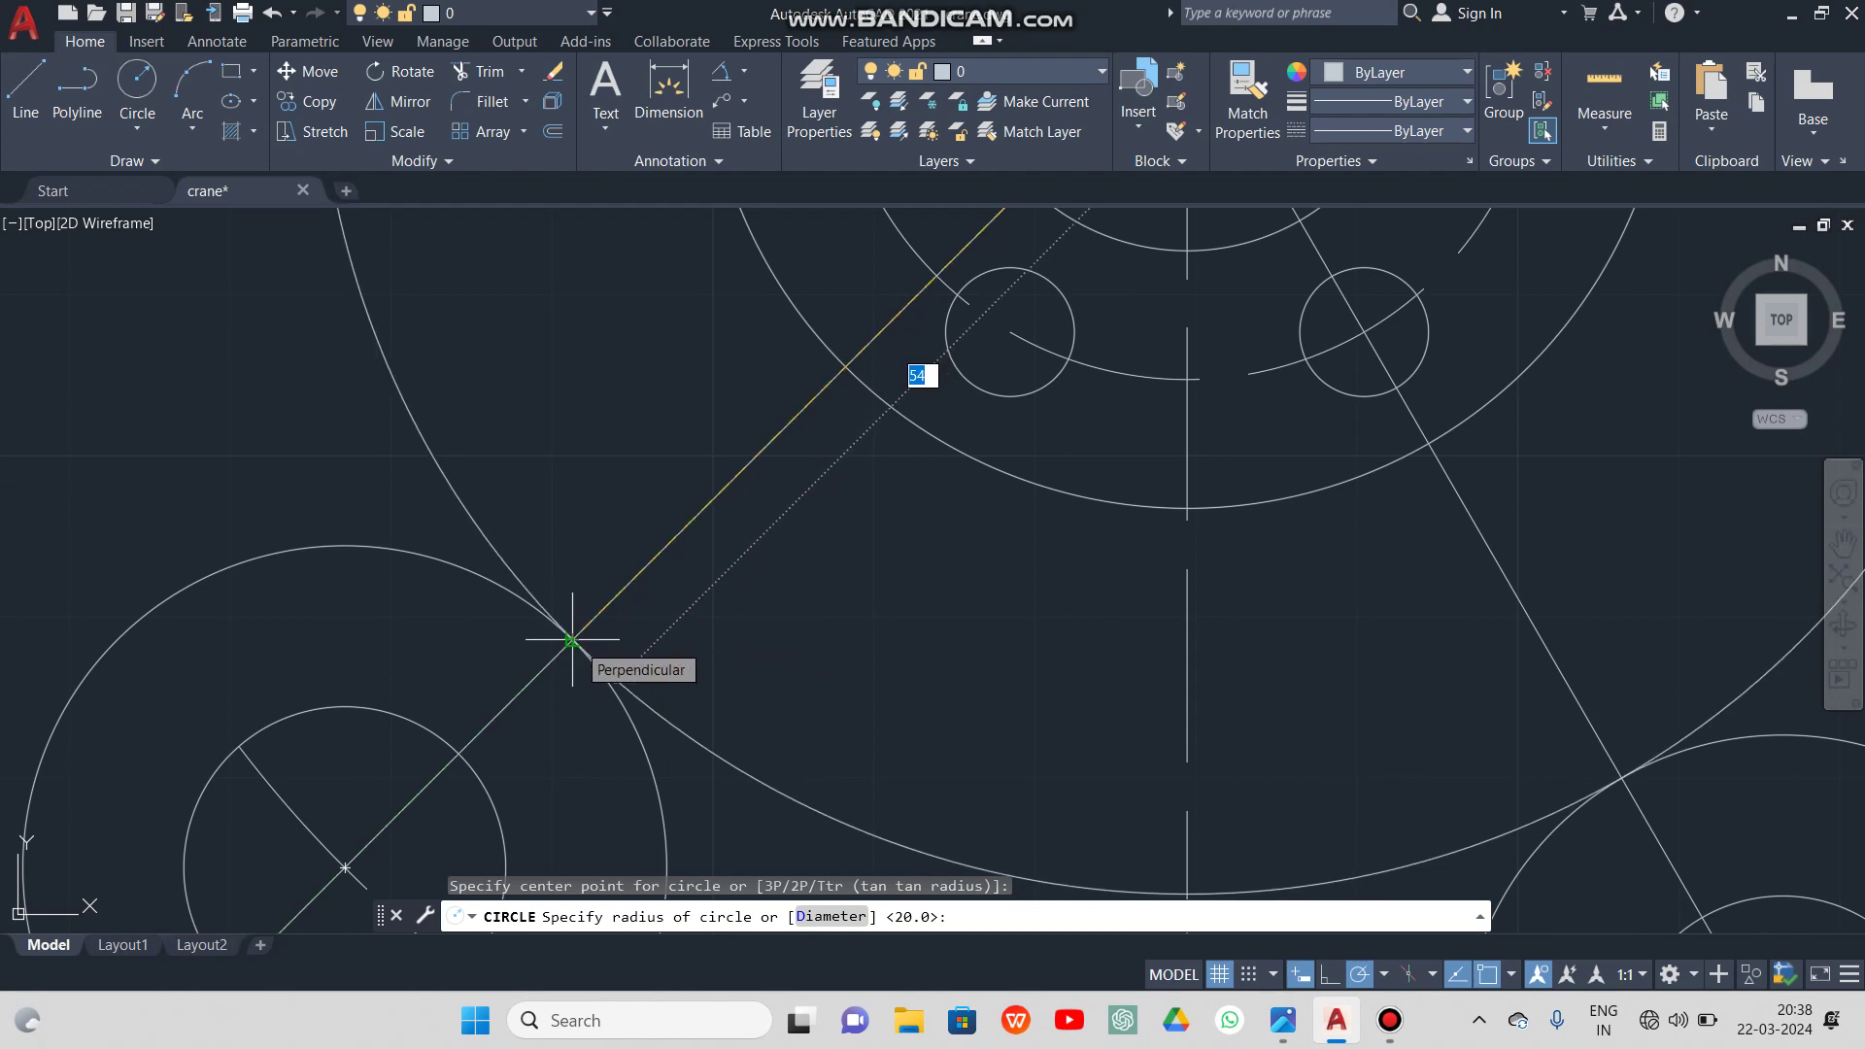
click(572, 640)
scroll(573, 640, down, 5)
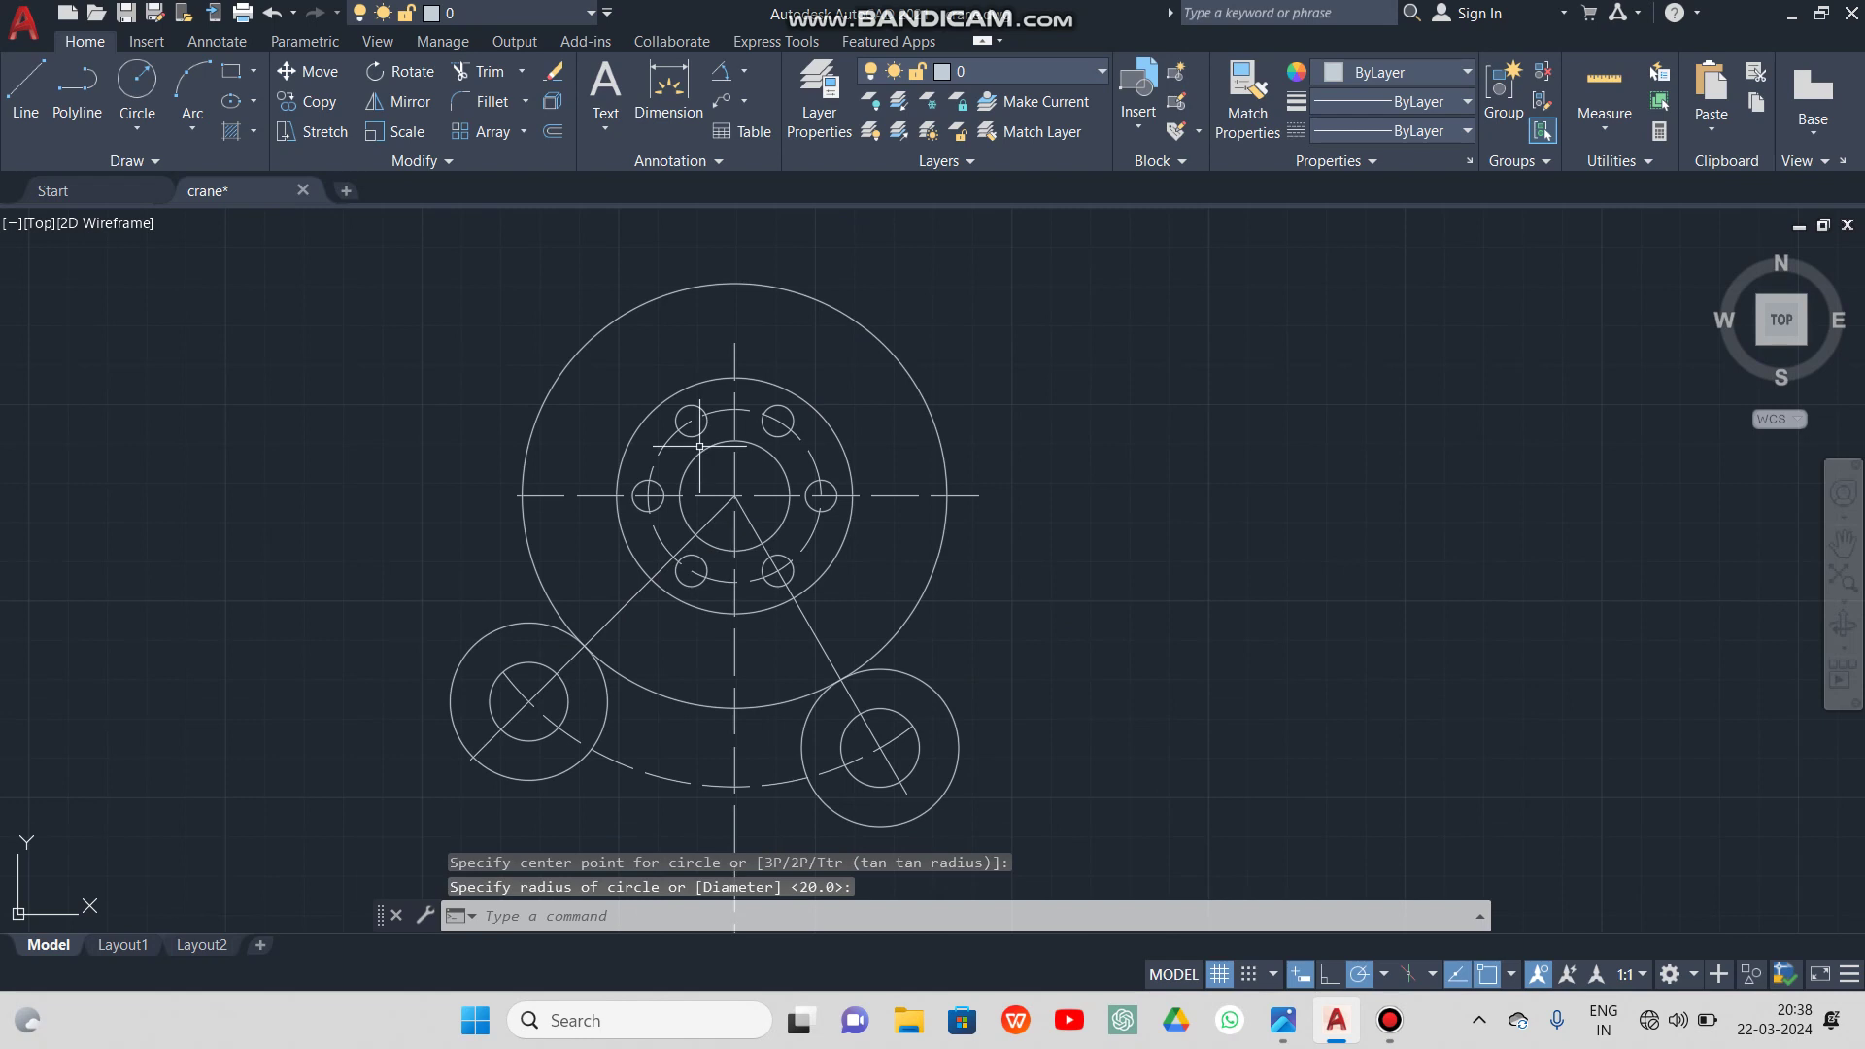
Draw a 94-radius circle from the hub centre, touching the outer side of the 20-radius circles
click(136, 81)
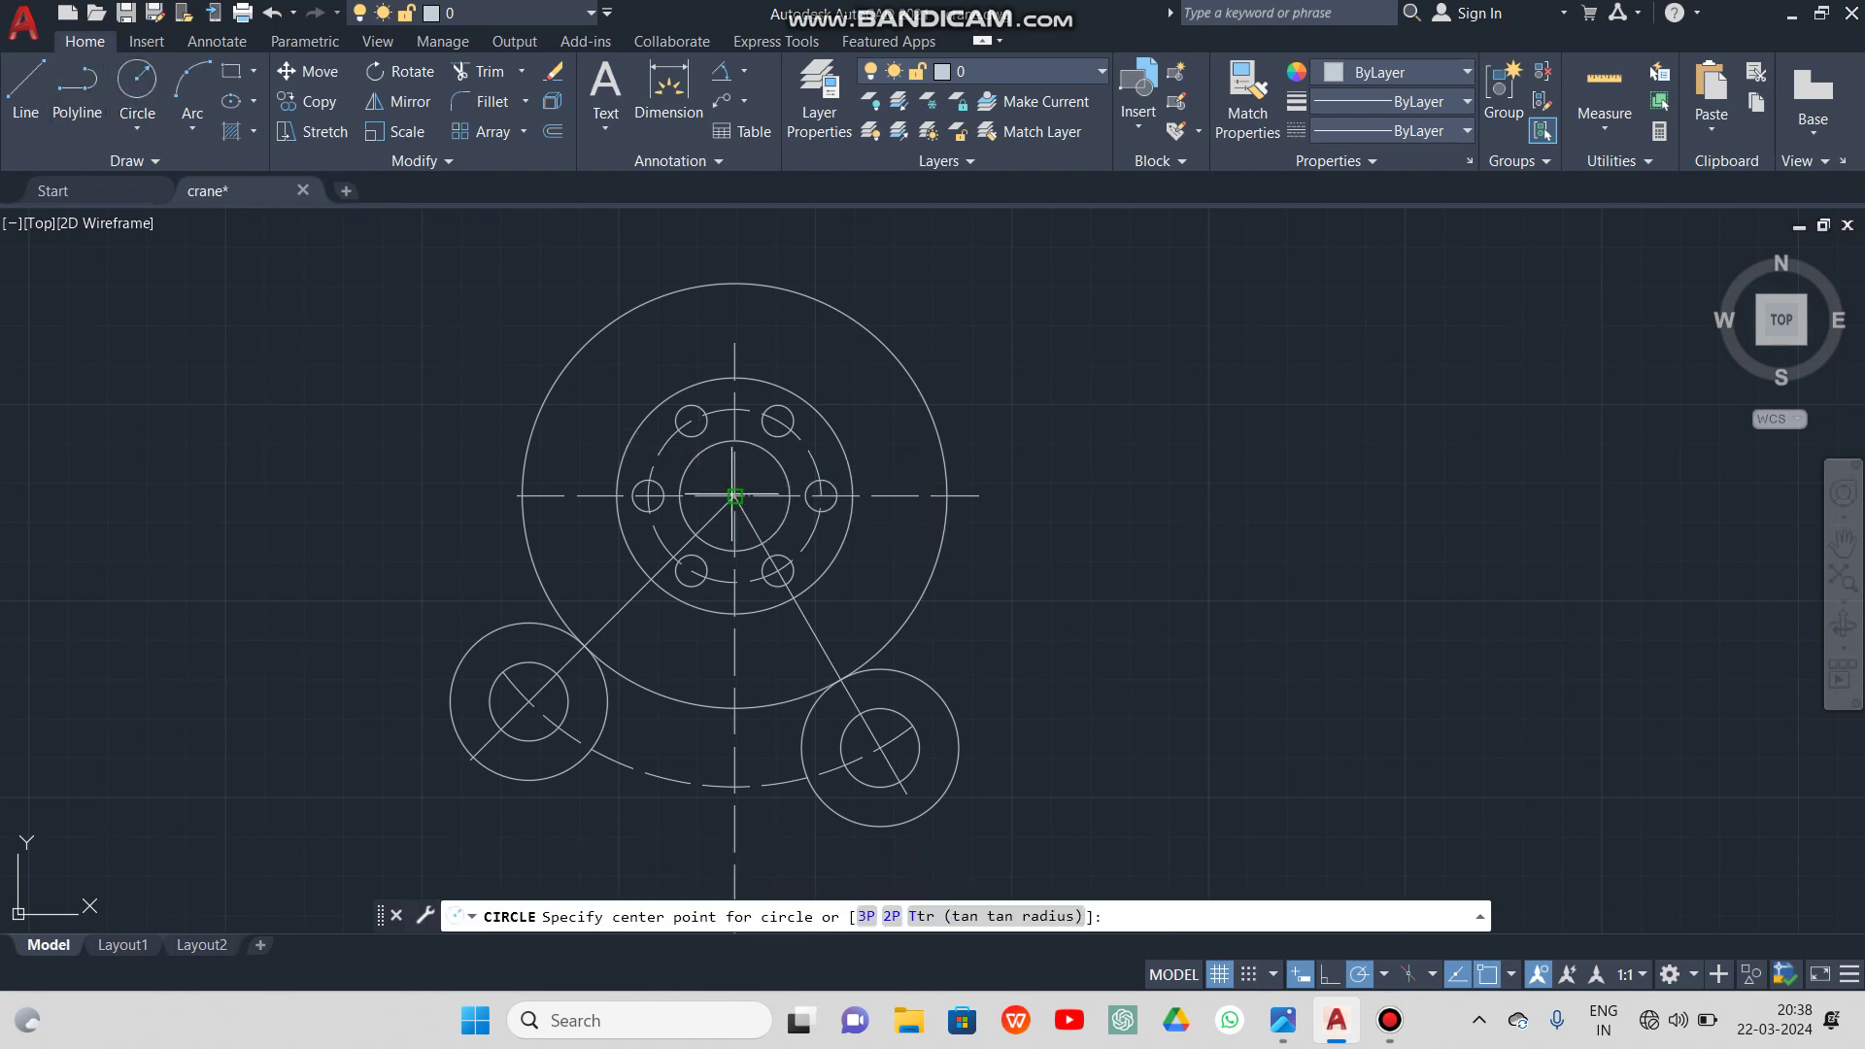
click(735, 496)
scroll(500, 774, up, 5)
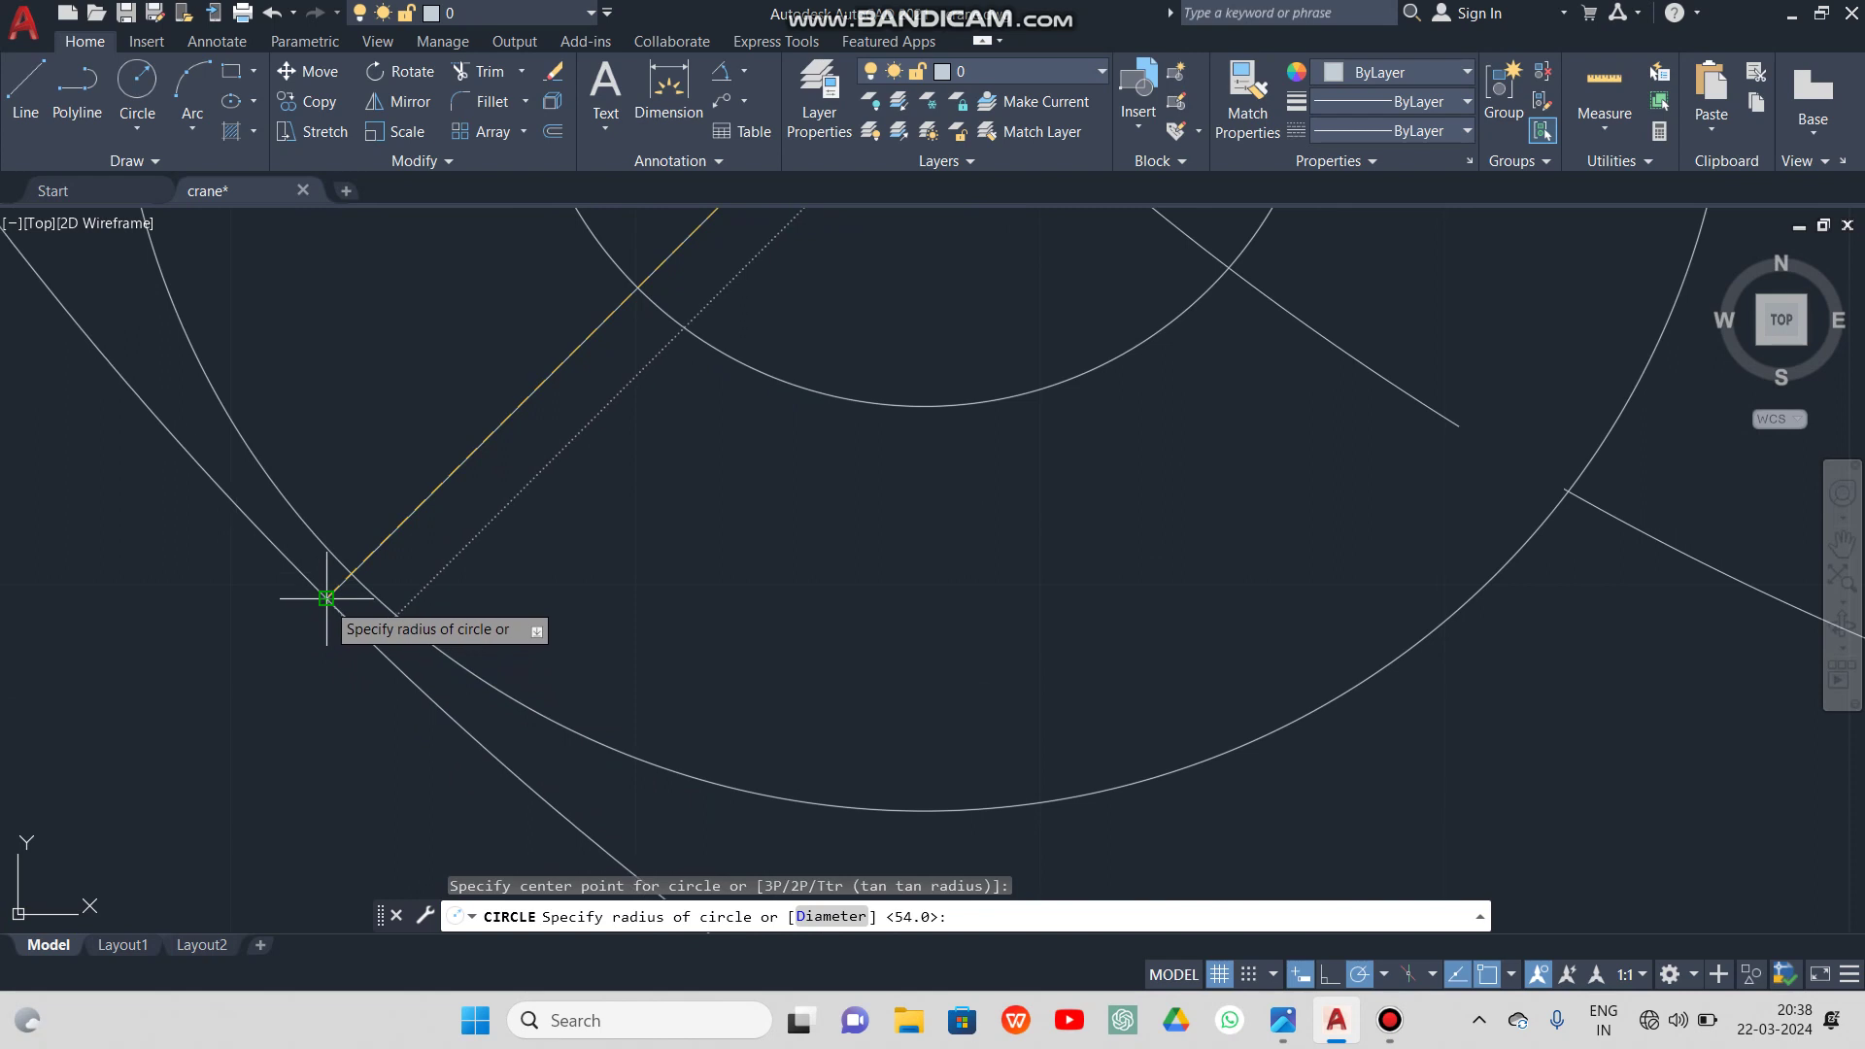
scroll(352, 573, down, 3)
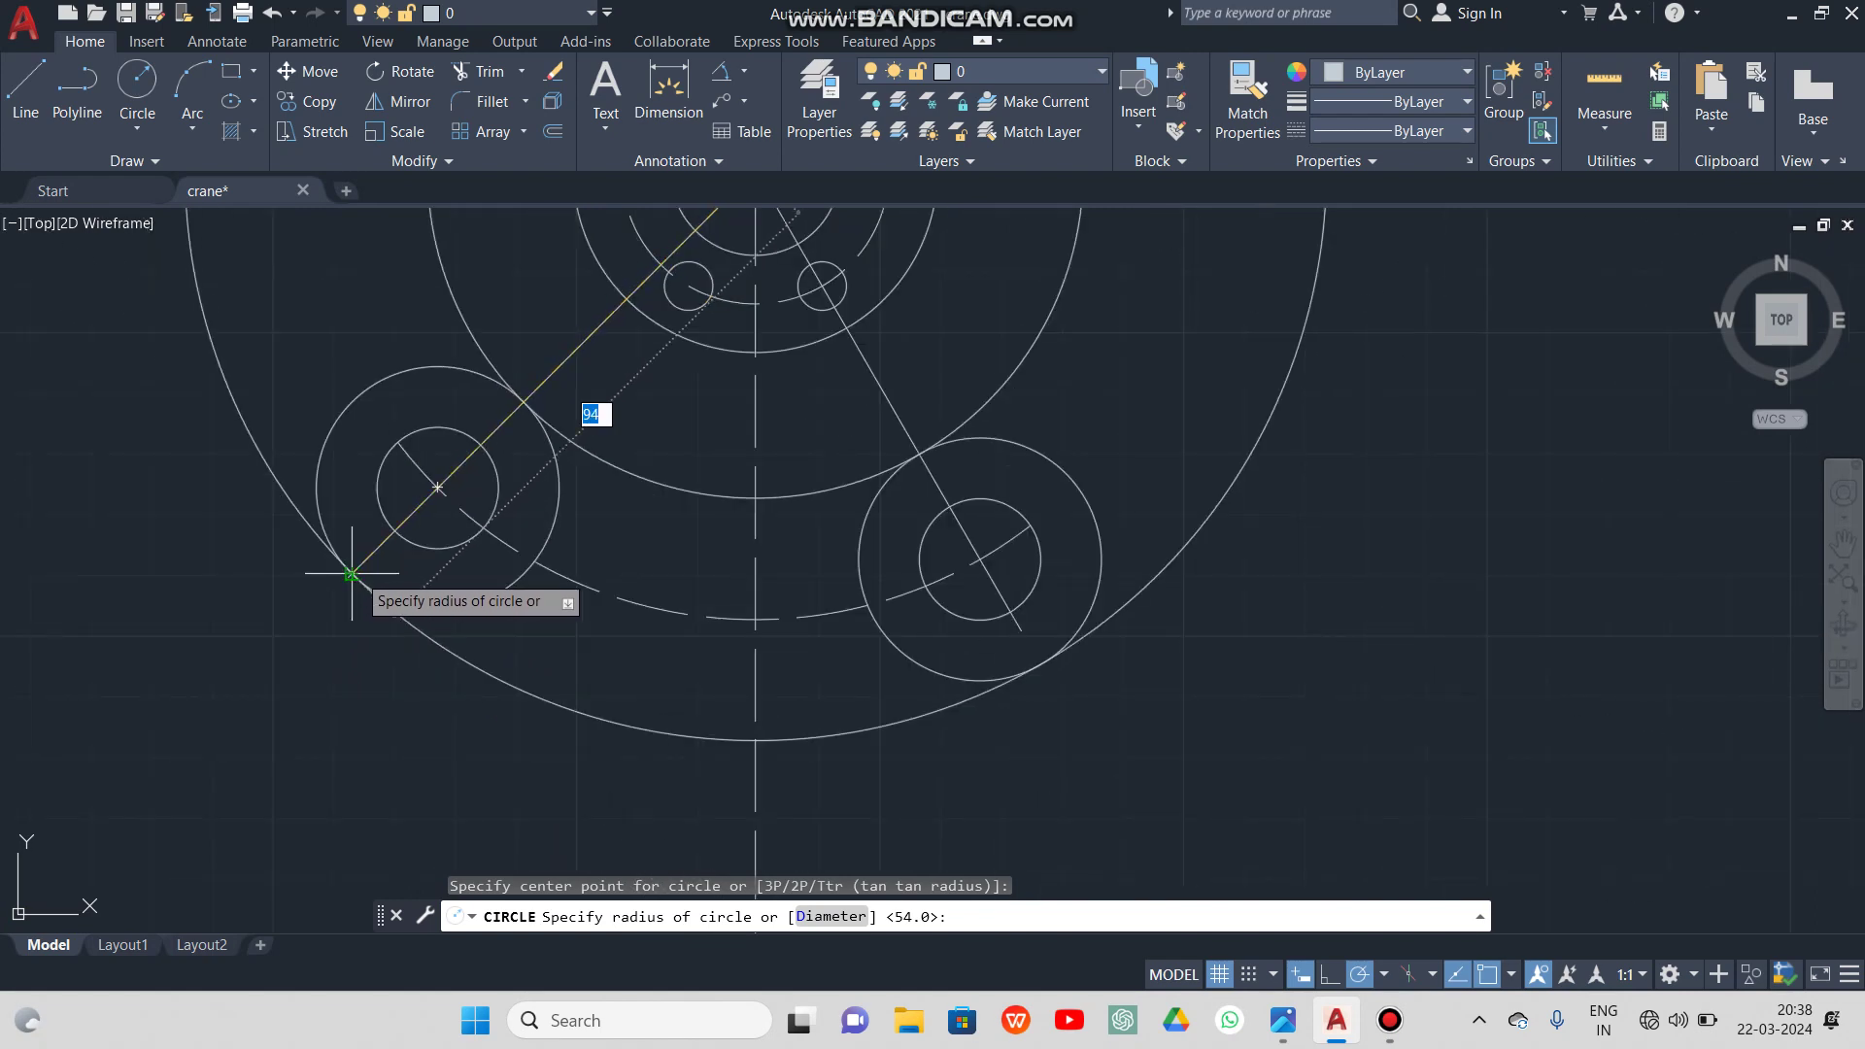
click(352, 573)
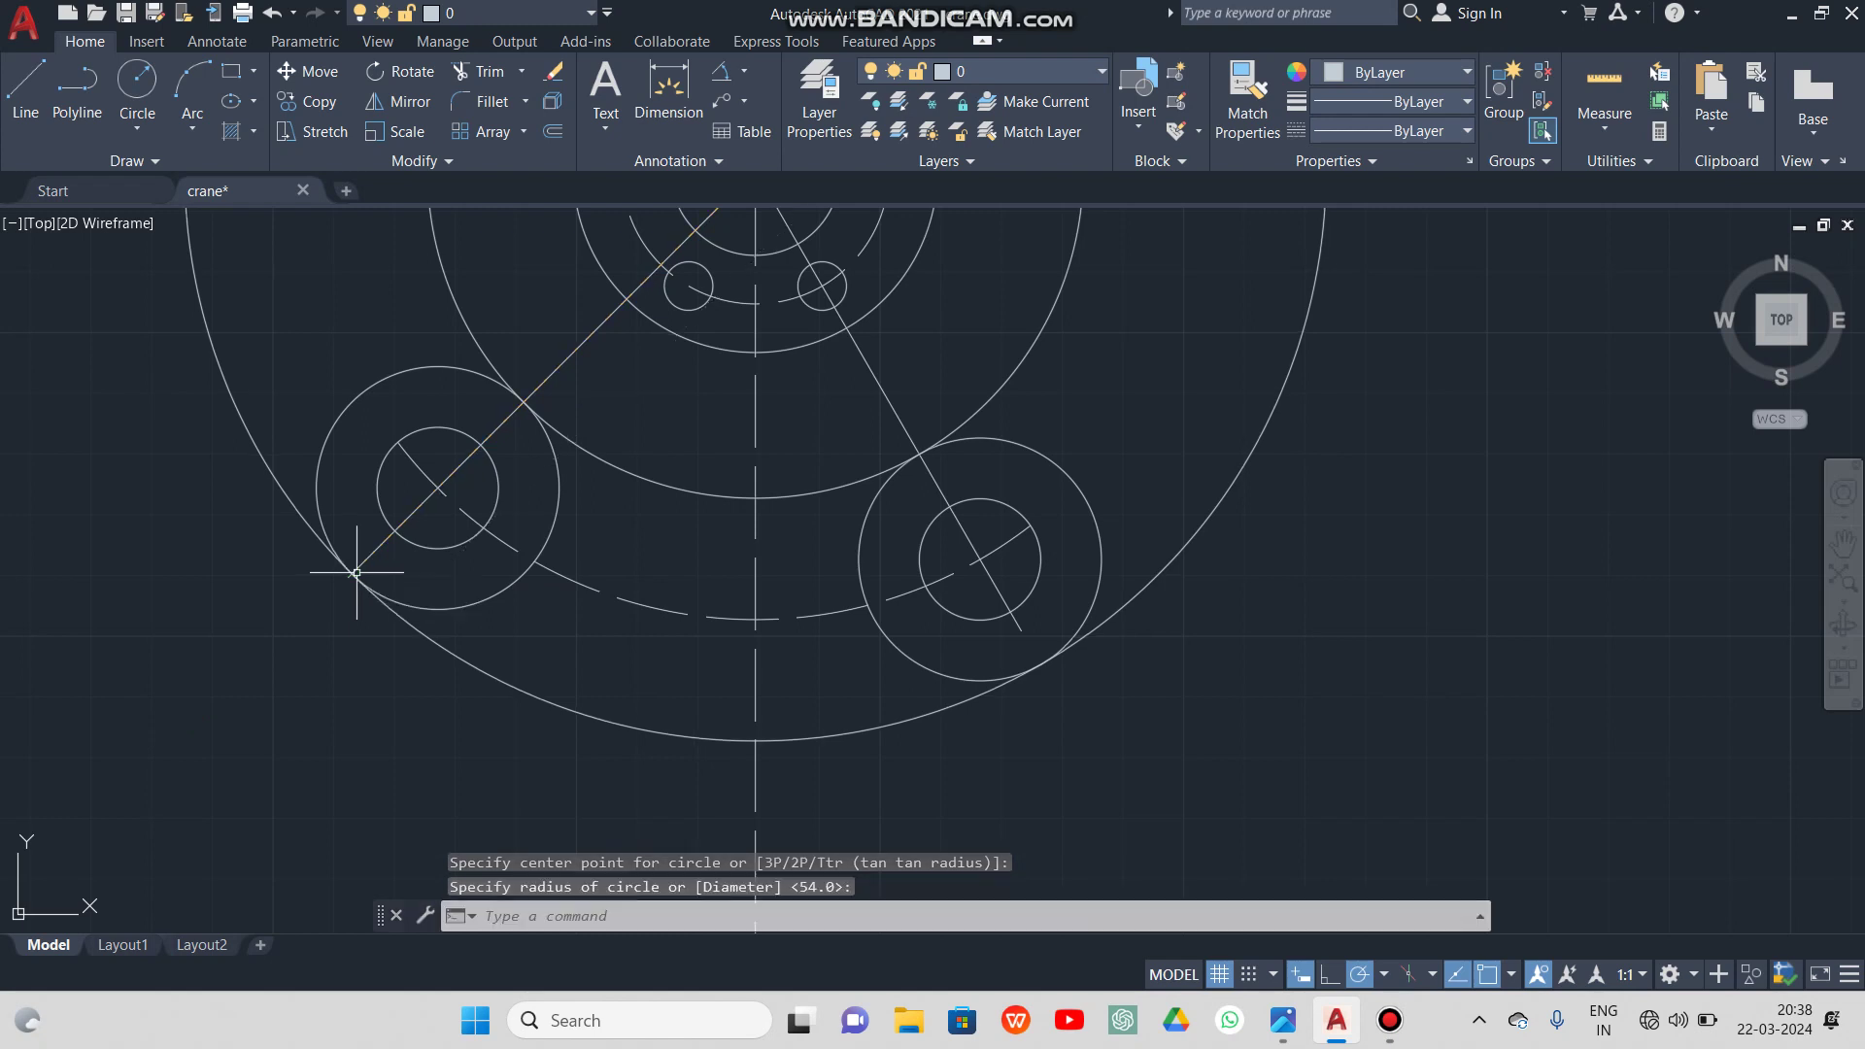
Trim the 94- and 54-radius circles down to the lower arcs between the two 20-radius circles
scroll(310, 665, down, 4)
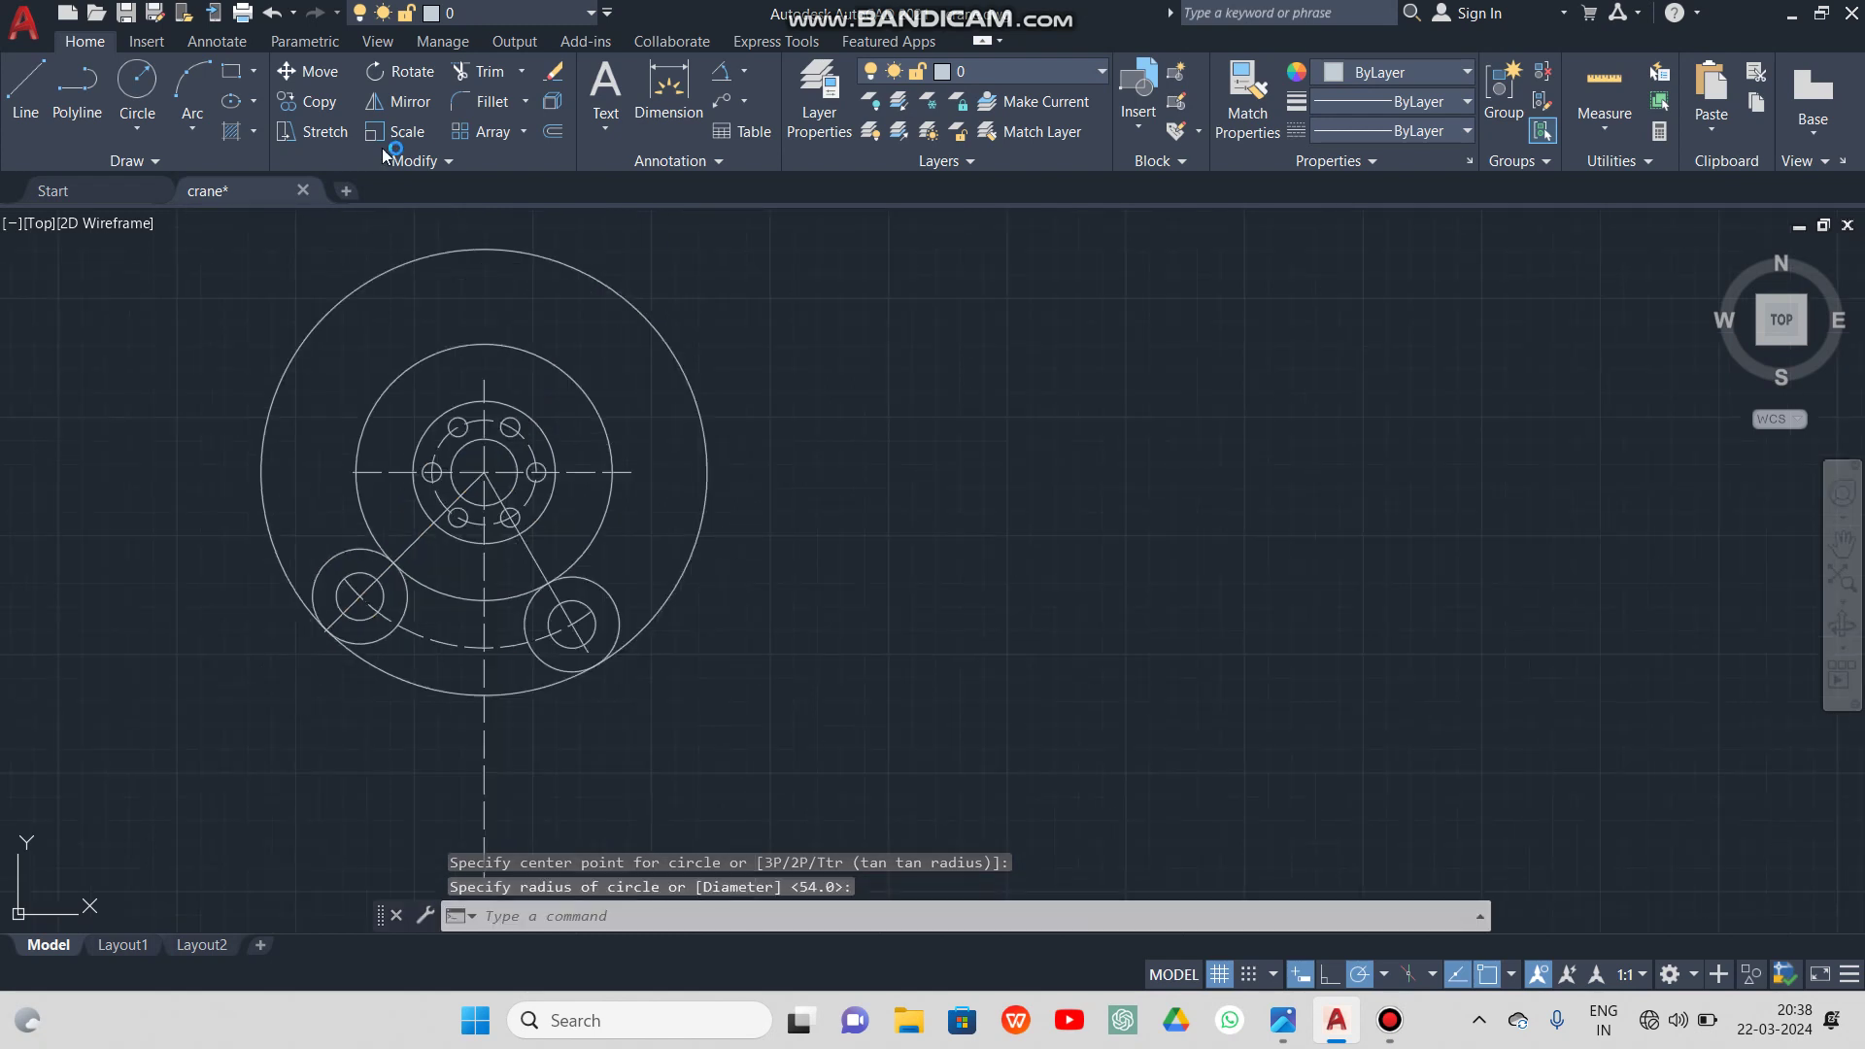
click(474, 72)
click(402, 262)
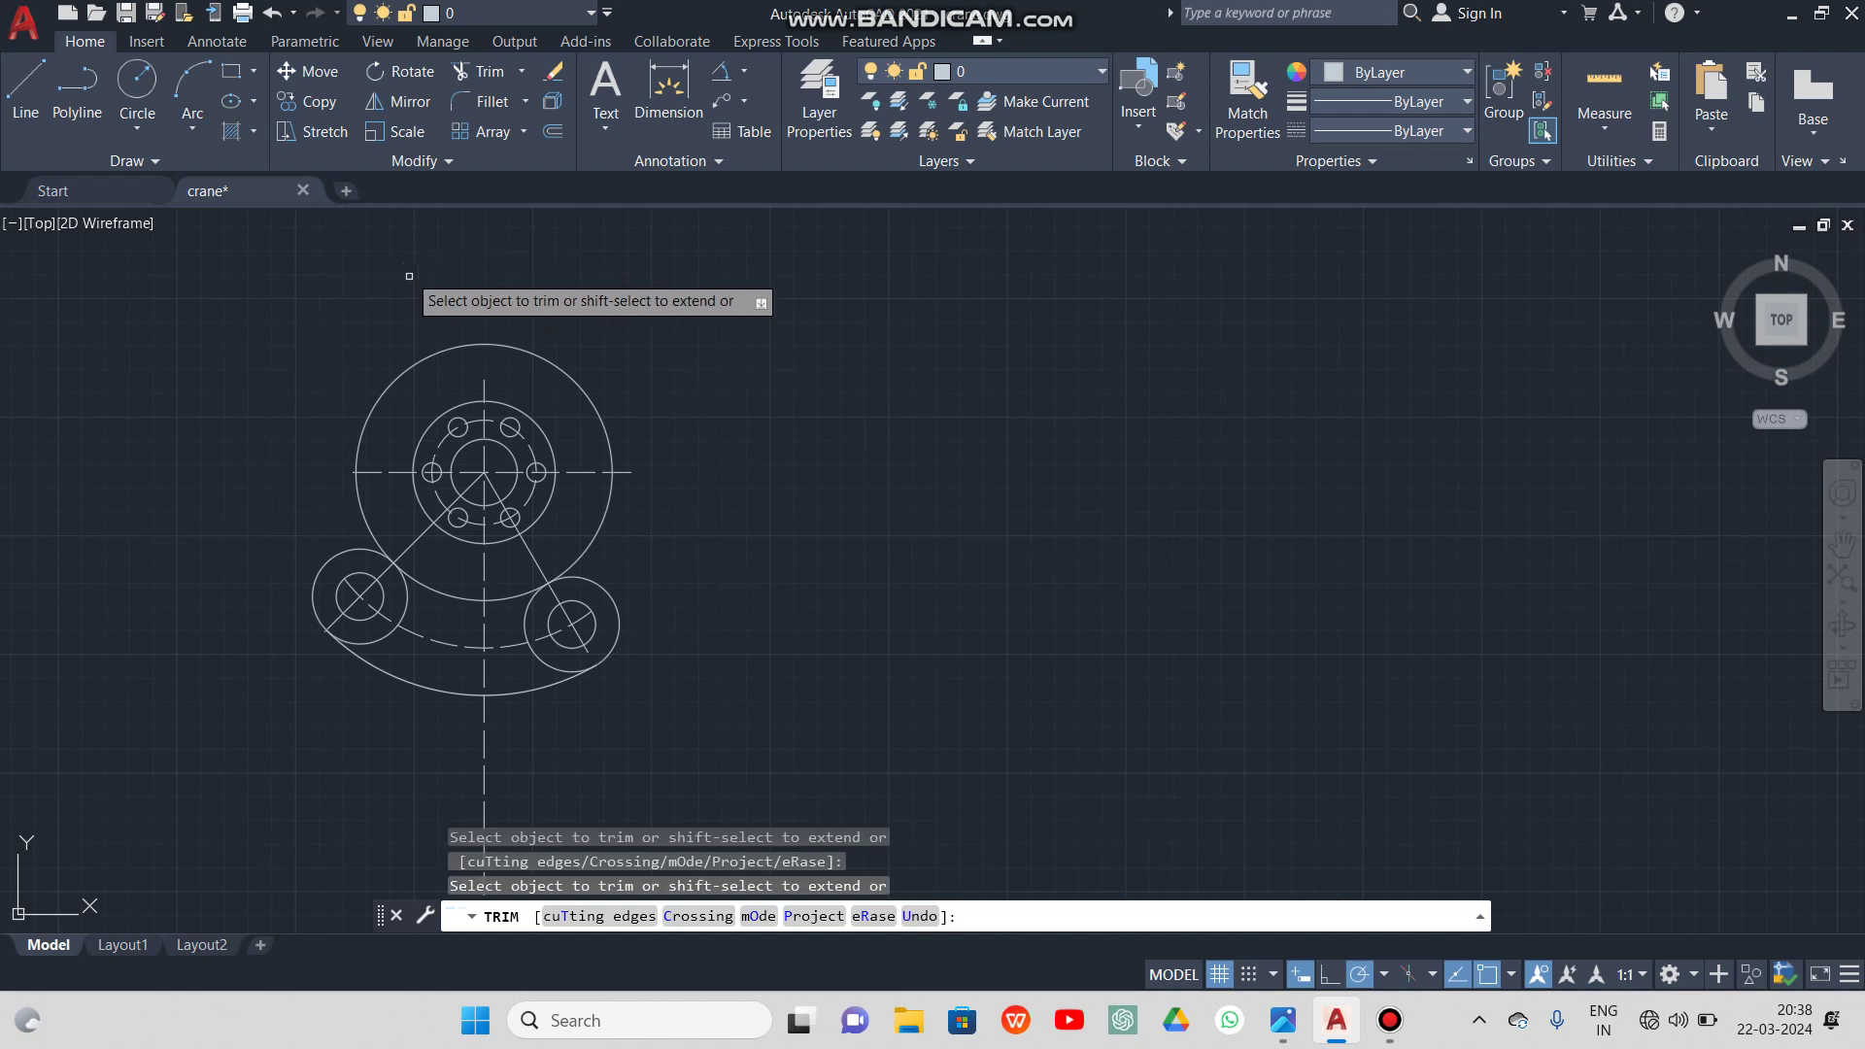
click(362, 499)
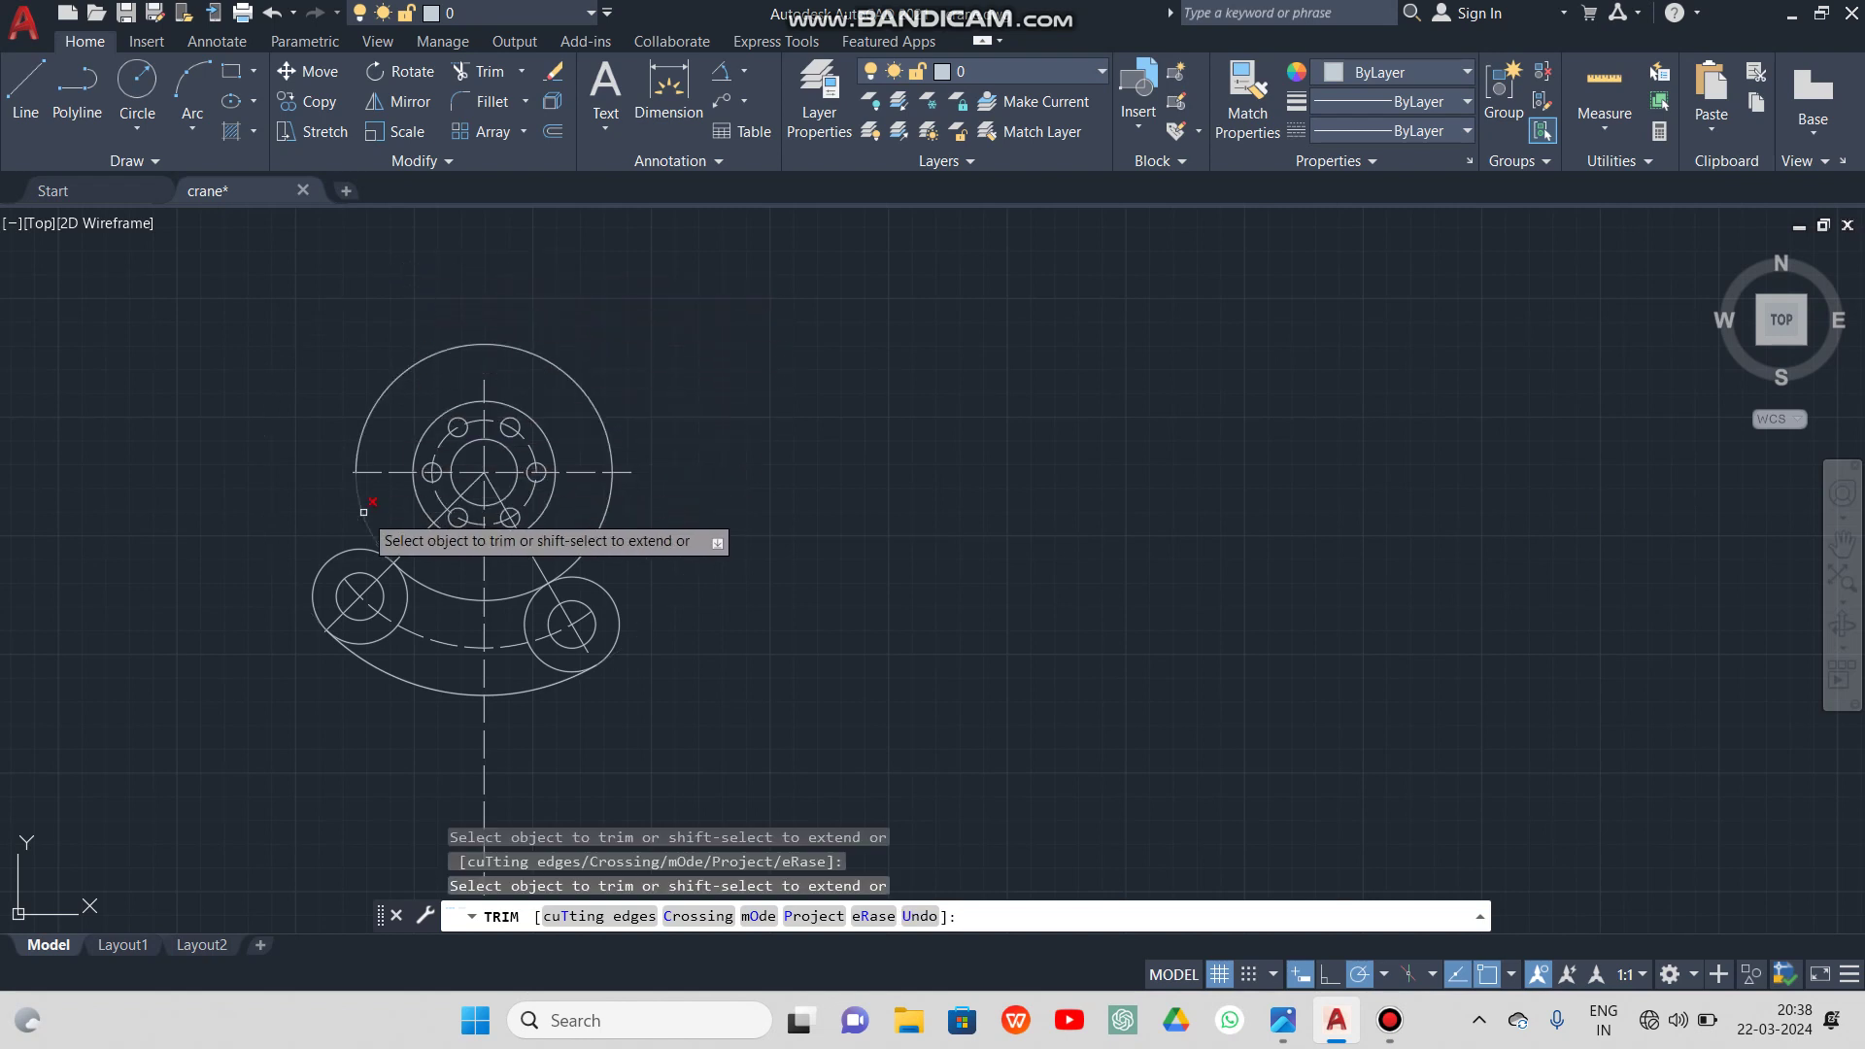
click(602, 505)
Trim the inward-facing parts of both 20-radius circles between the 54- and 94-radius arcs, leaving rounded outer ends
middle_drag(598, 509, 907, 508)
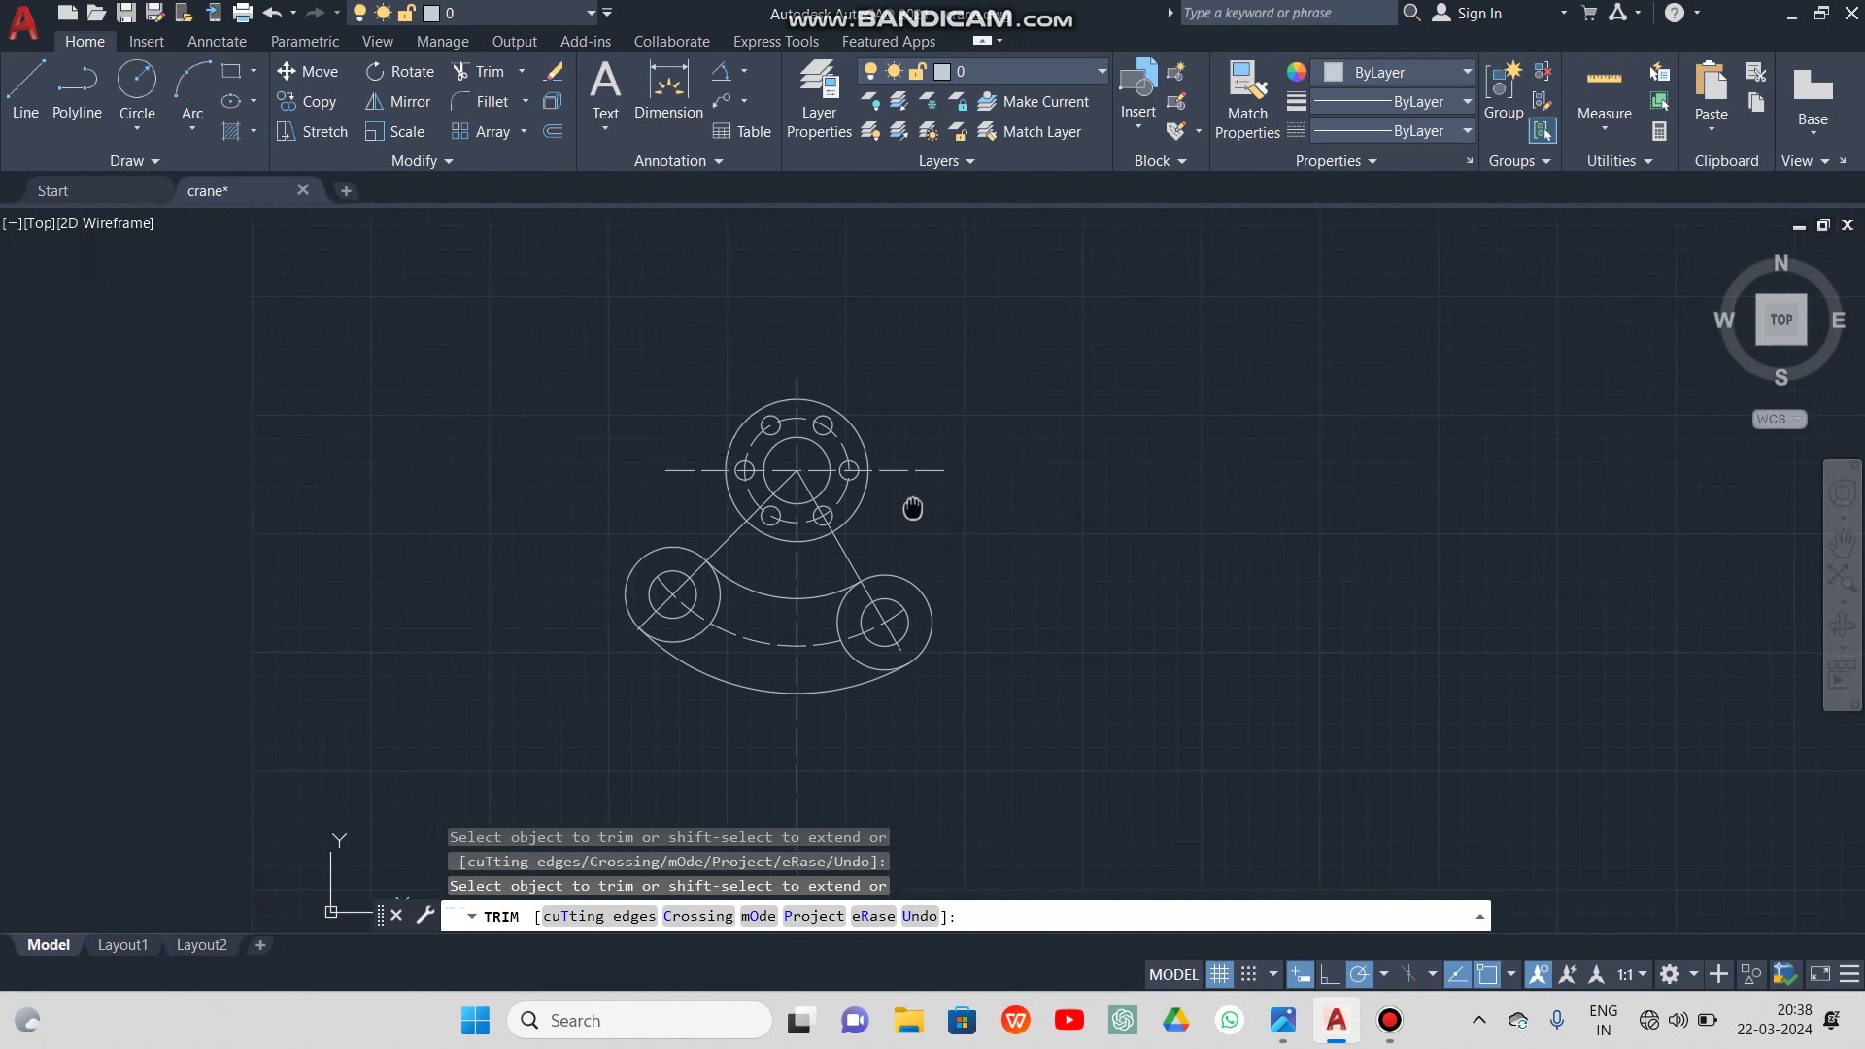
scroll(879, 729, up, 2)
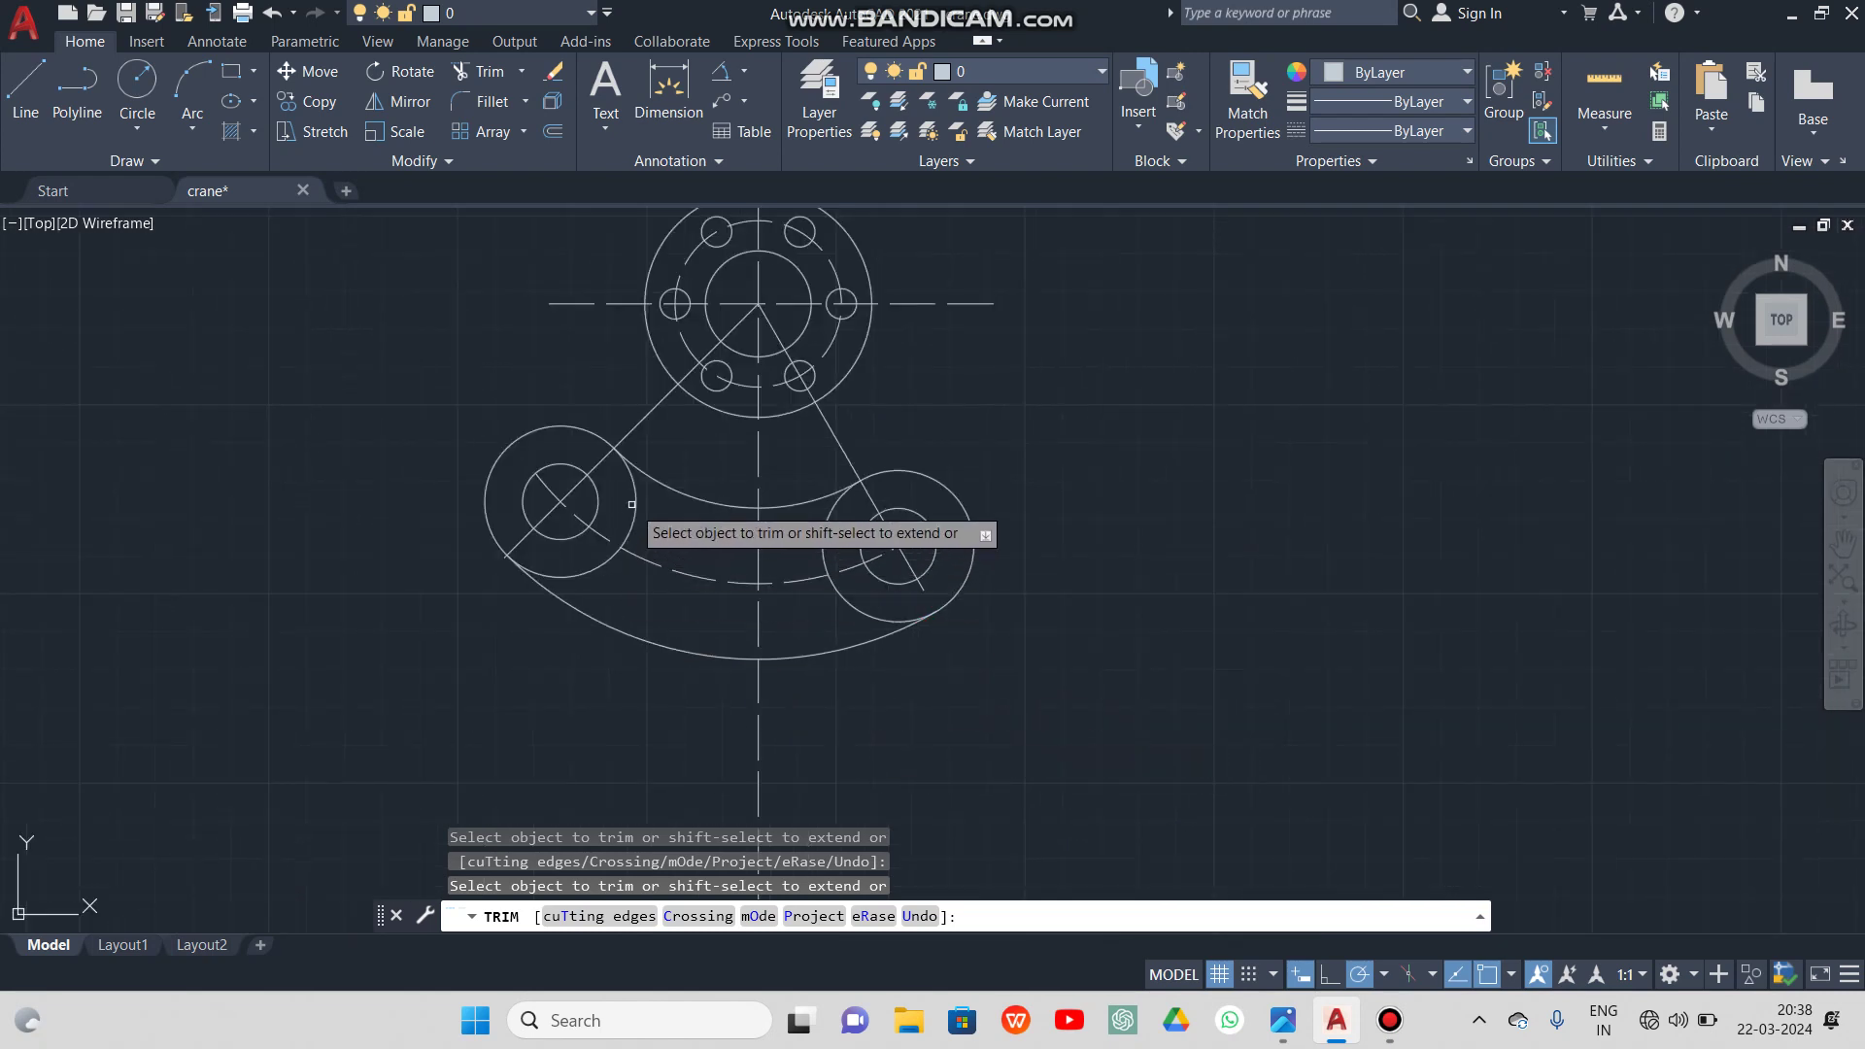
click(590, 577)
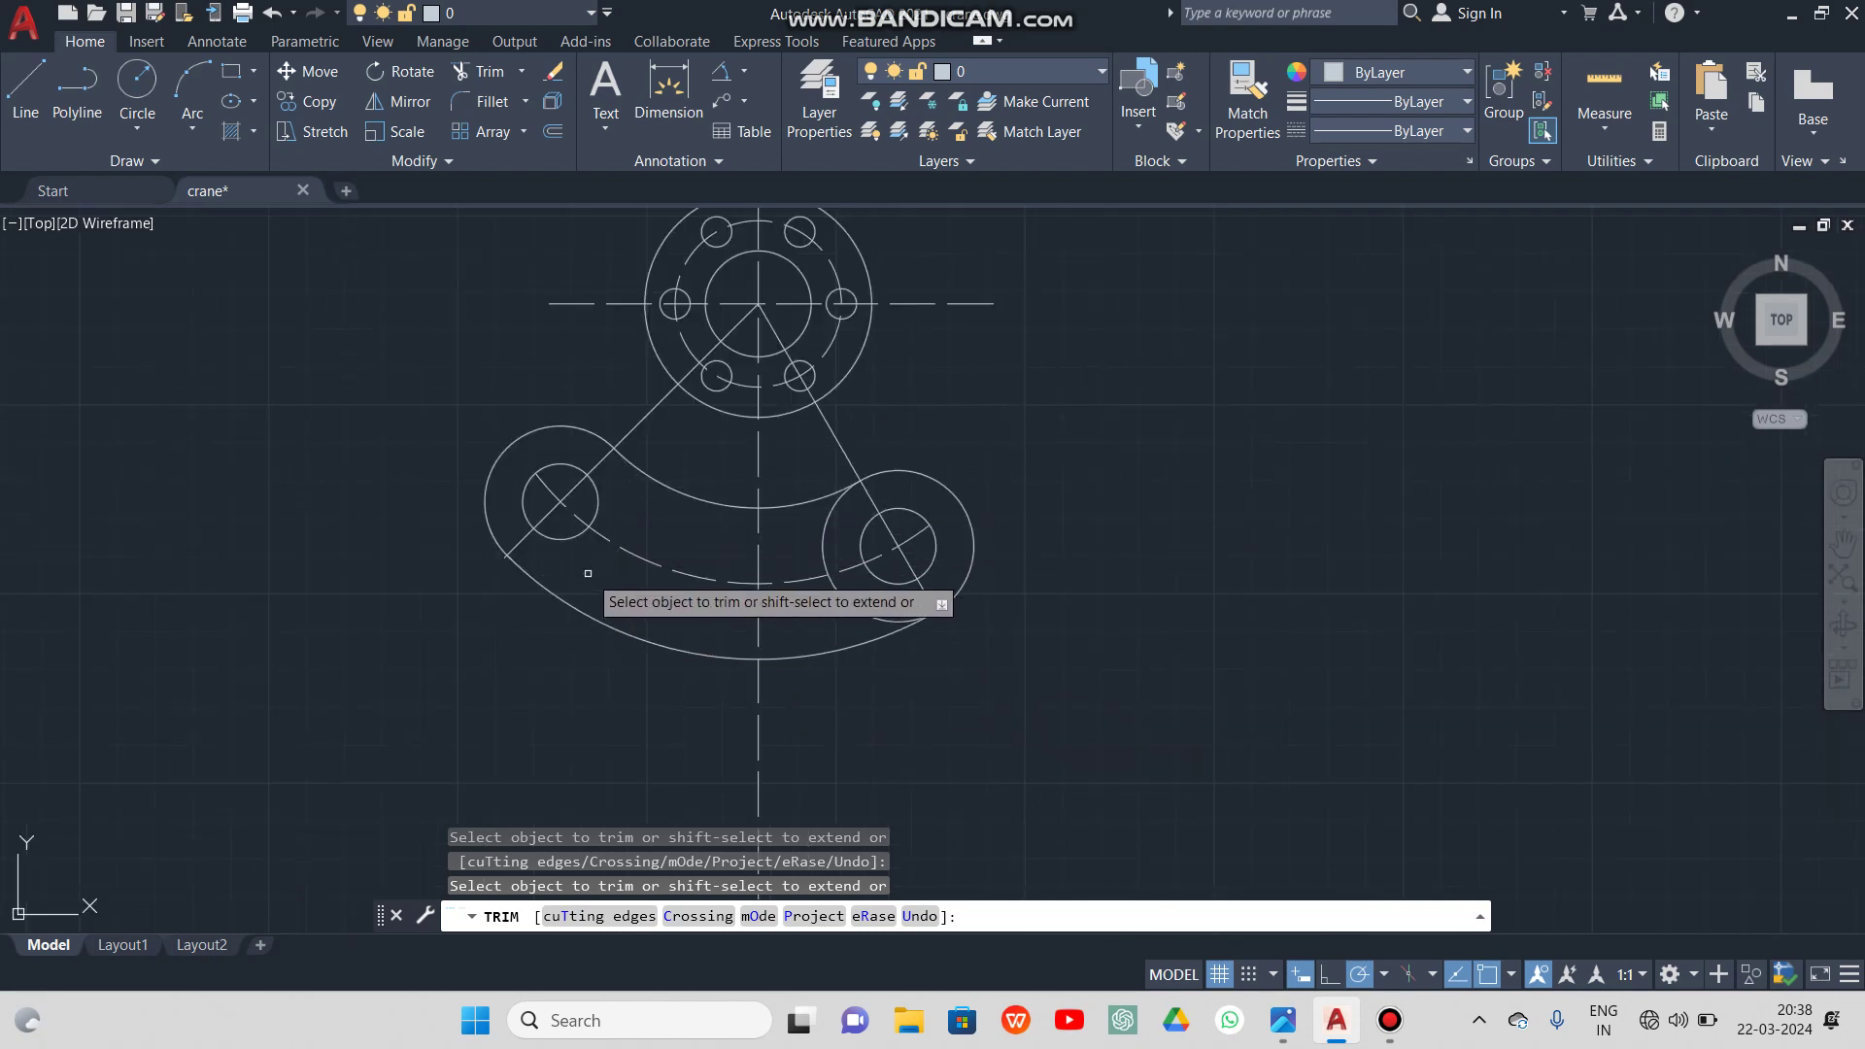
click(838, 544)
click(867, 609)
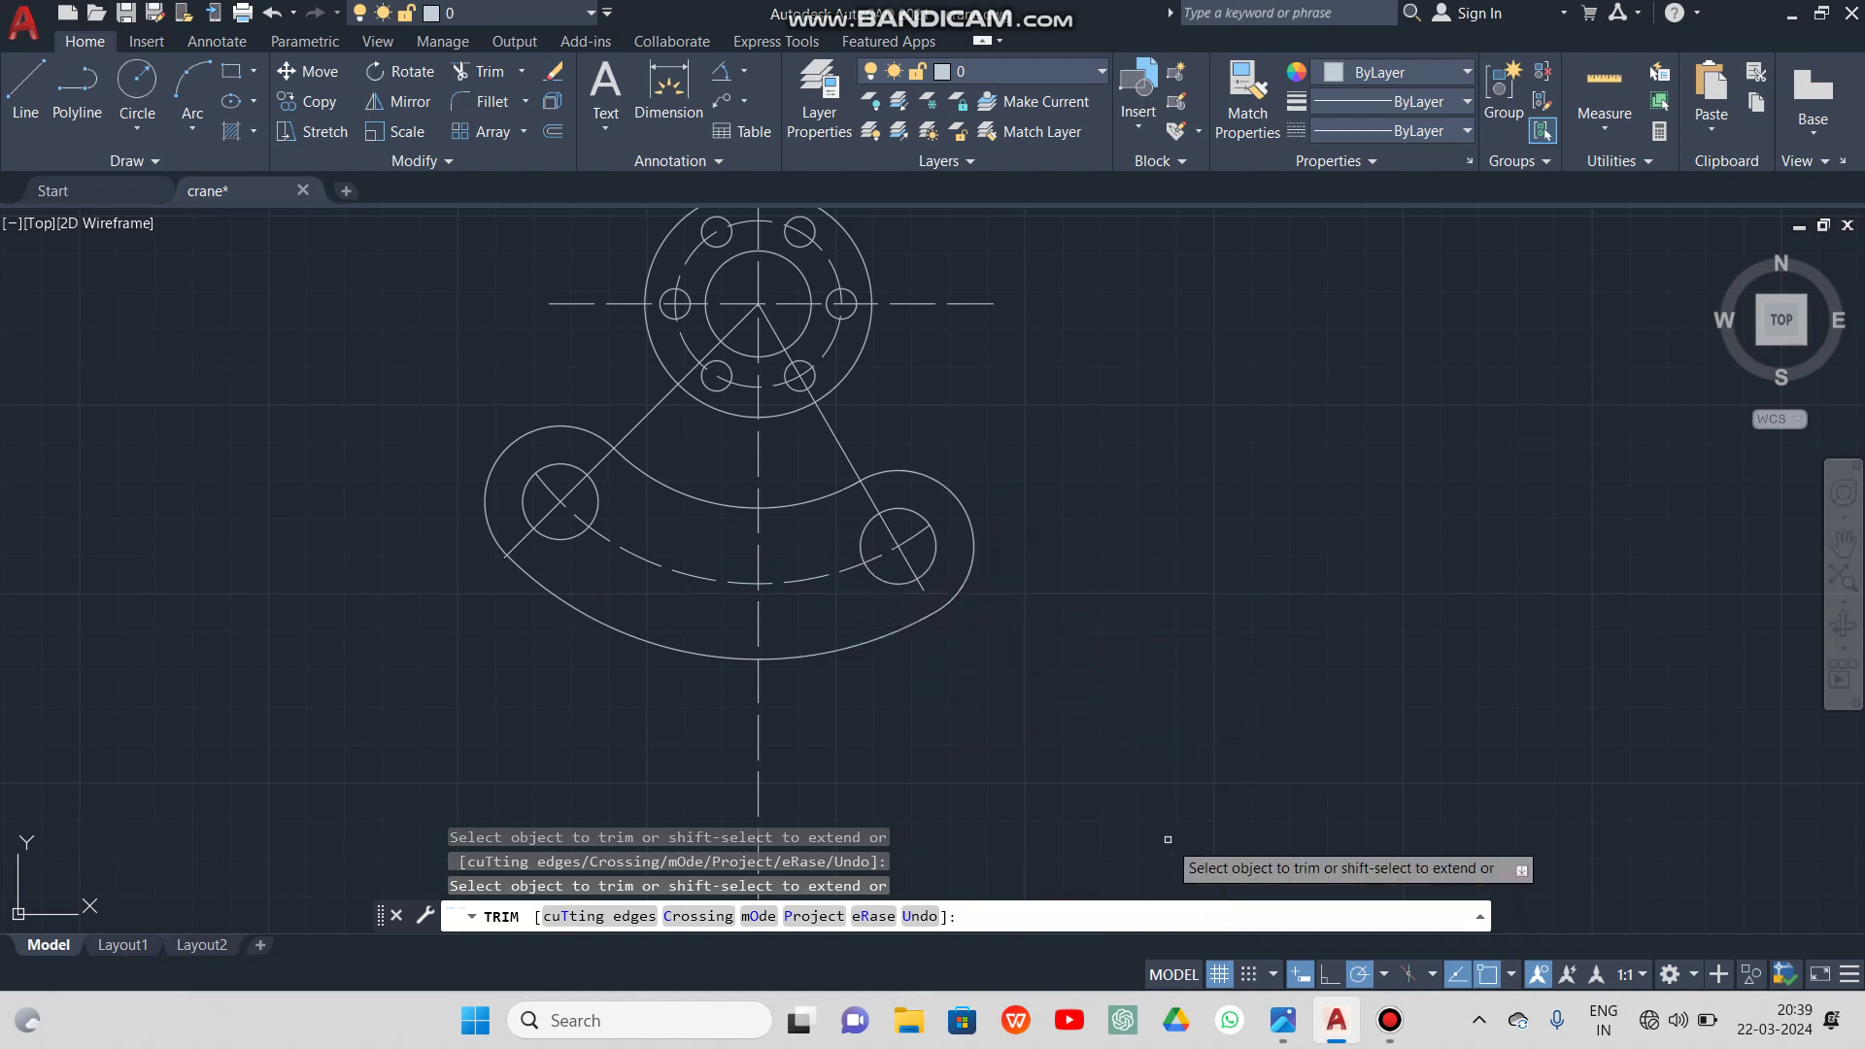
key(Escape)
Check the reference image and draw an 84-radius circle from the hub centre, touching the outer side of the 10-radius circles
mouse_move(1284, 1035)
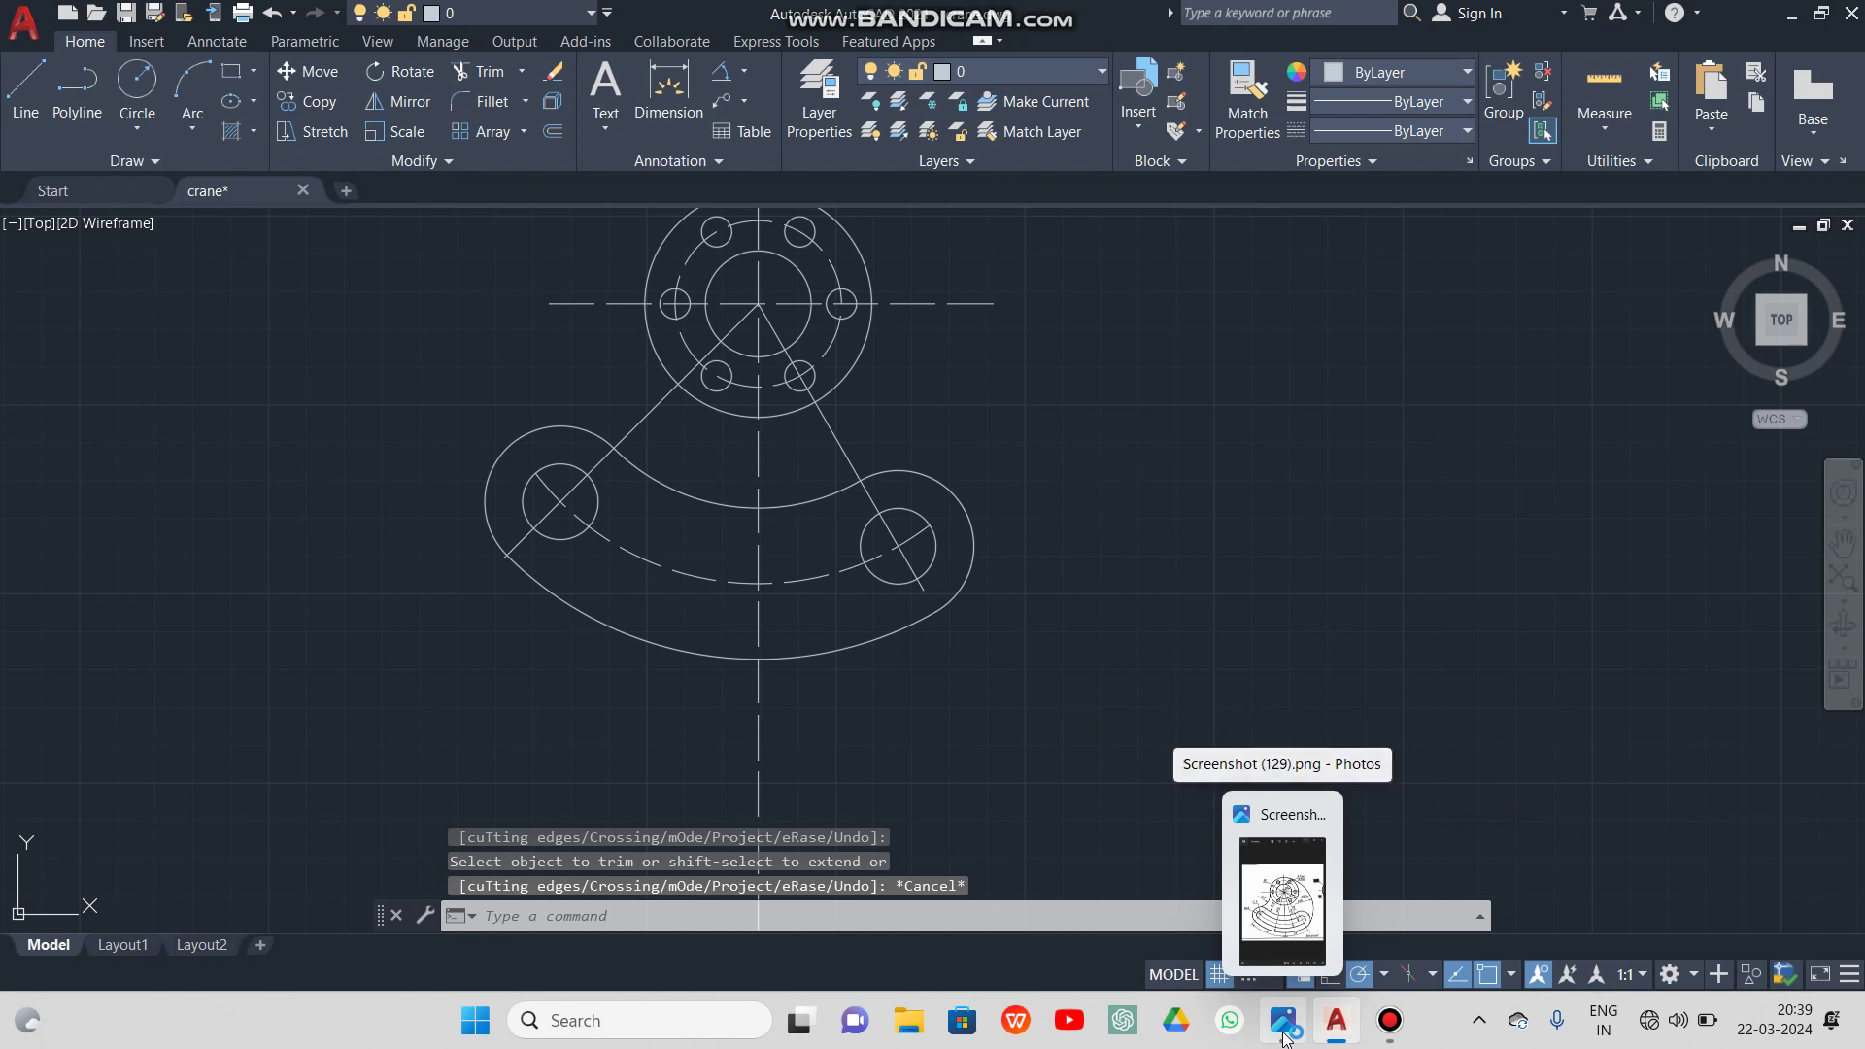
click(1284, 1036)
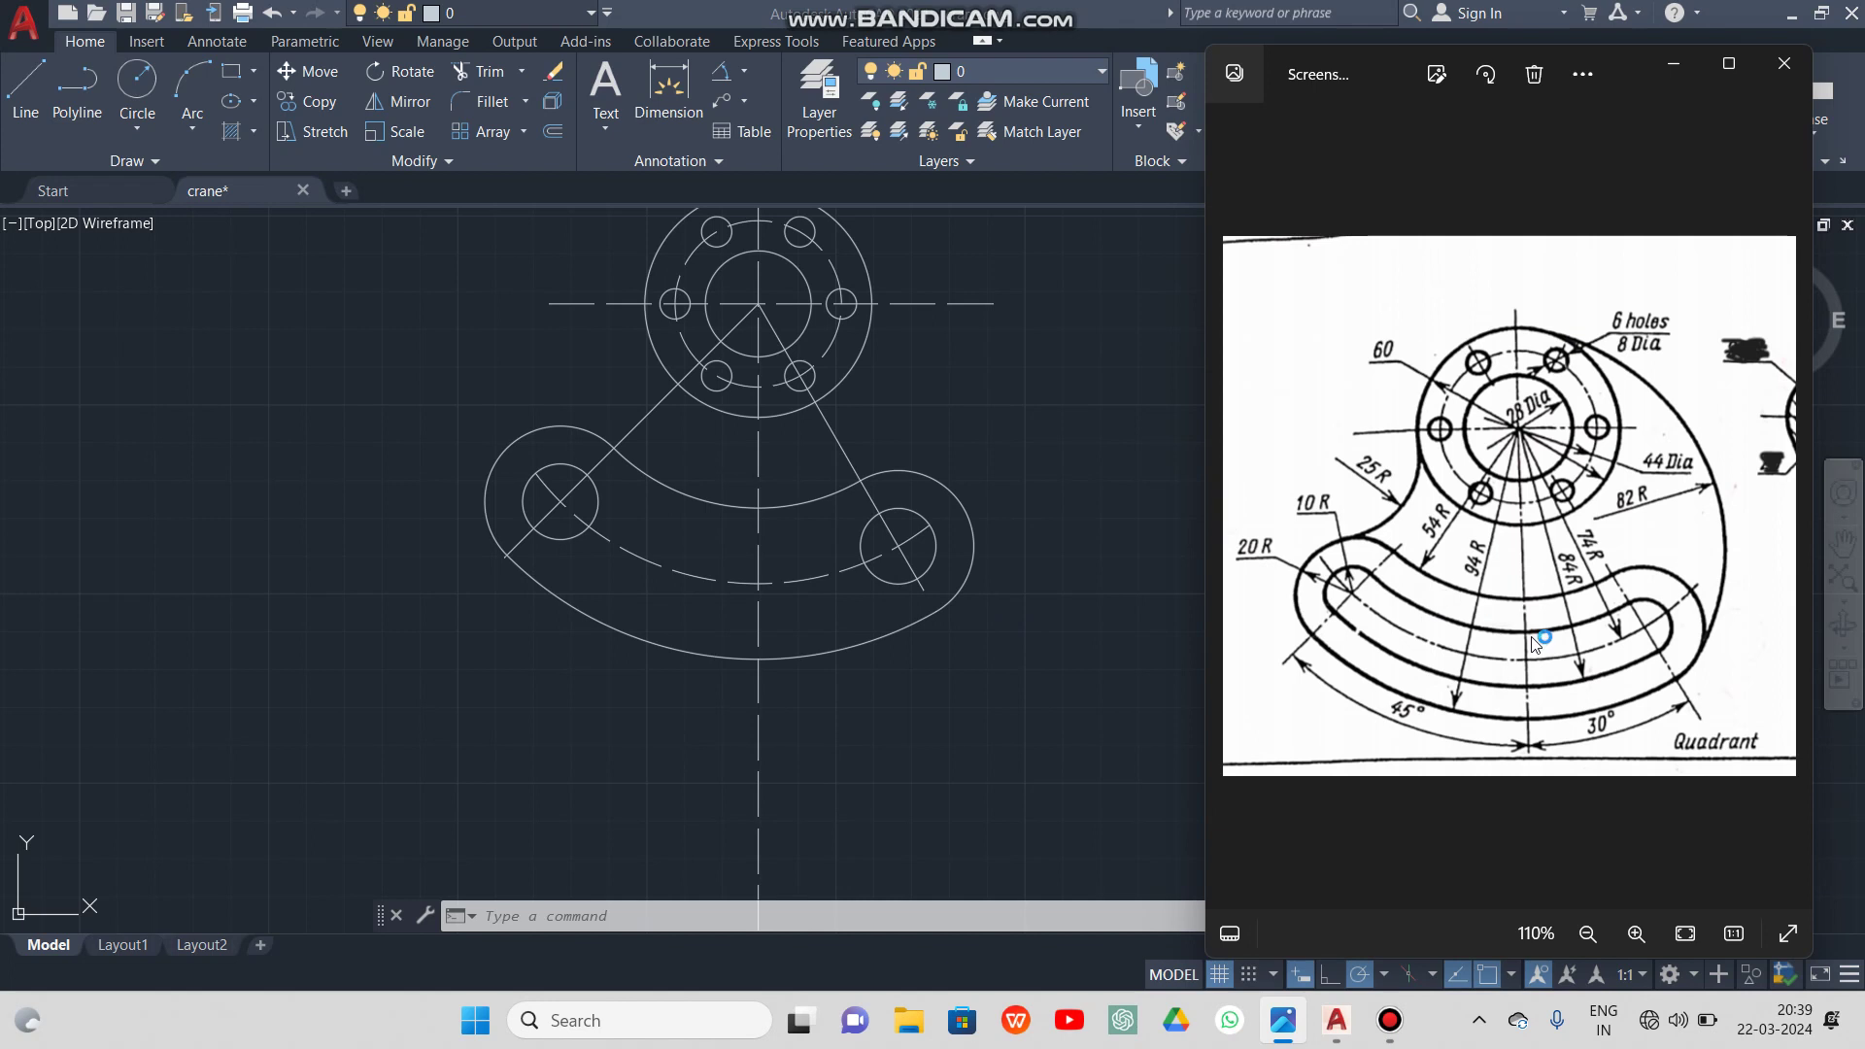
click(1667, 67)
click(137, 82)
click(758, 303)
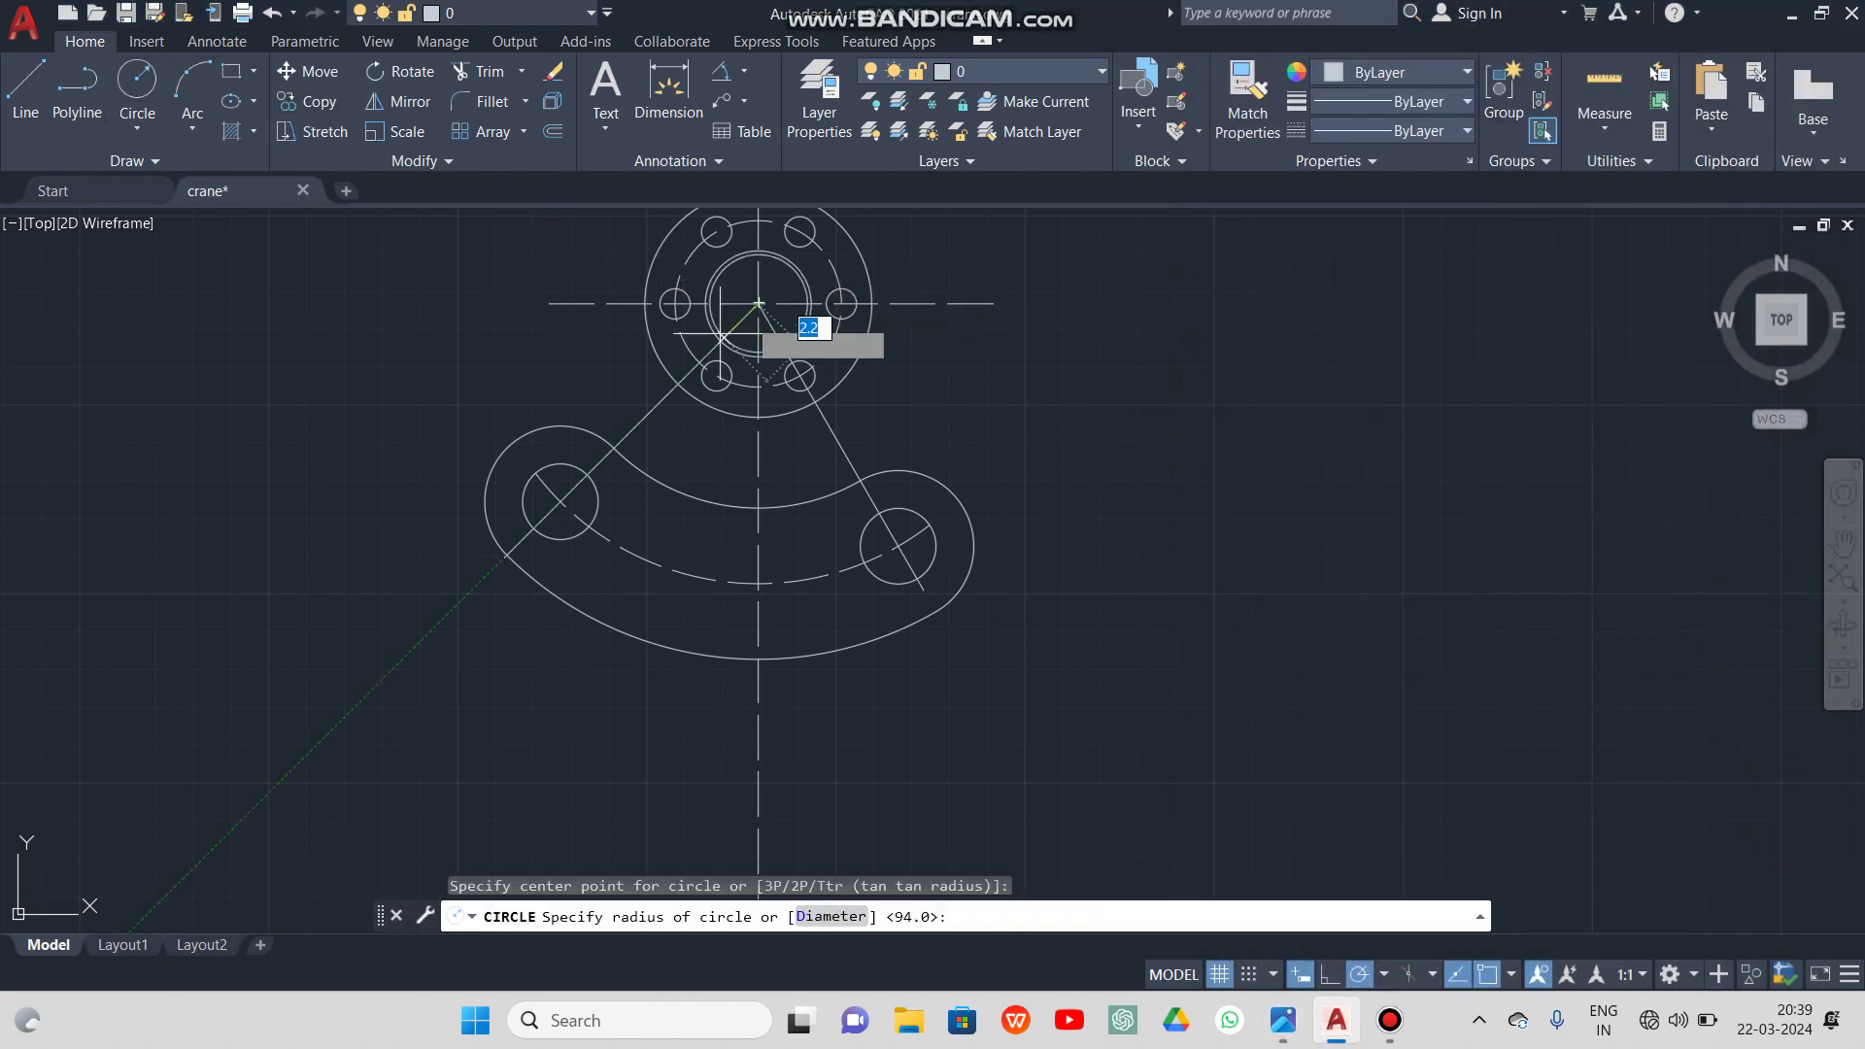
click(534, 528)
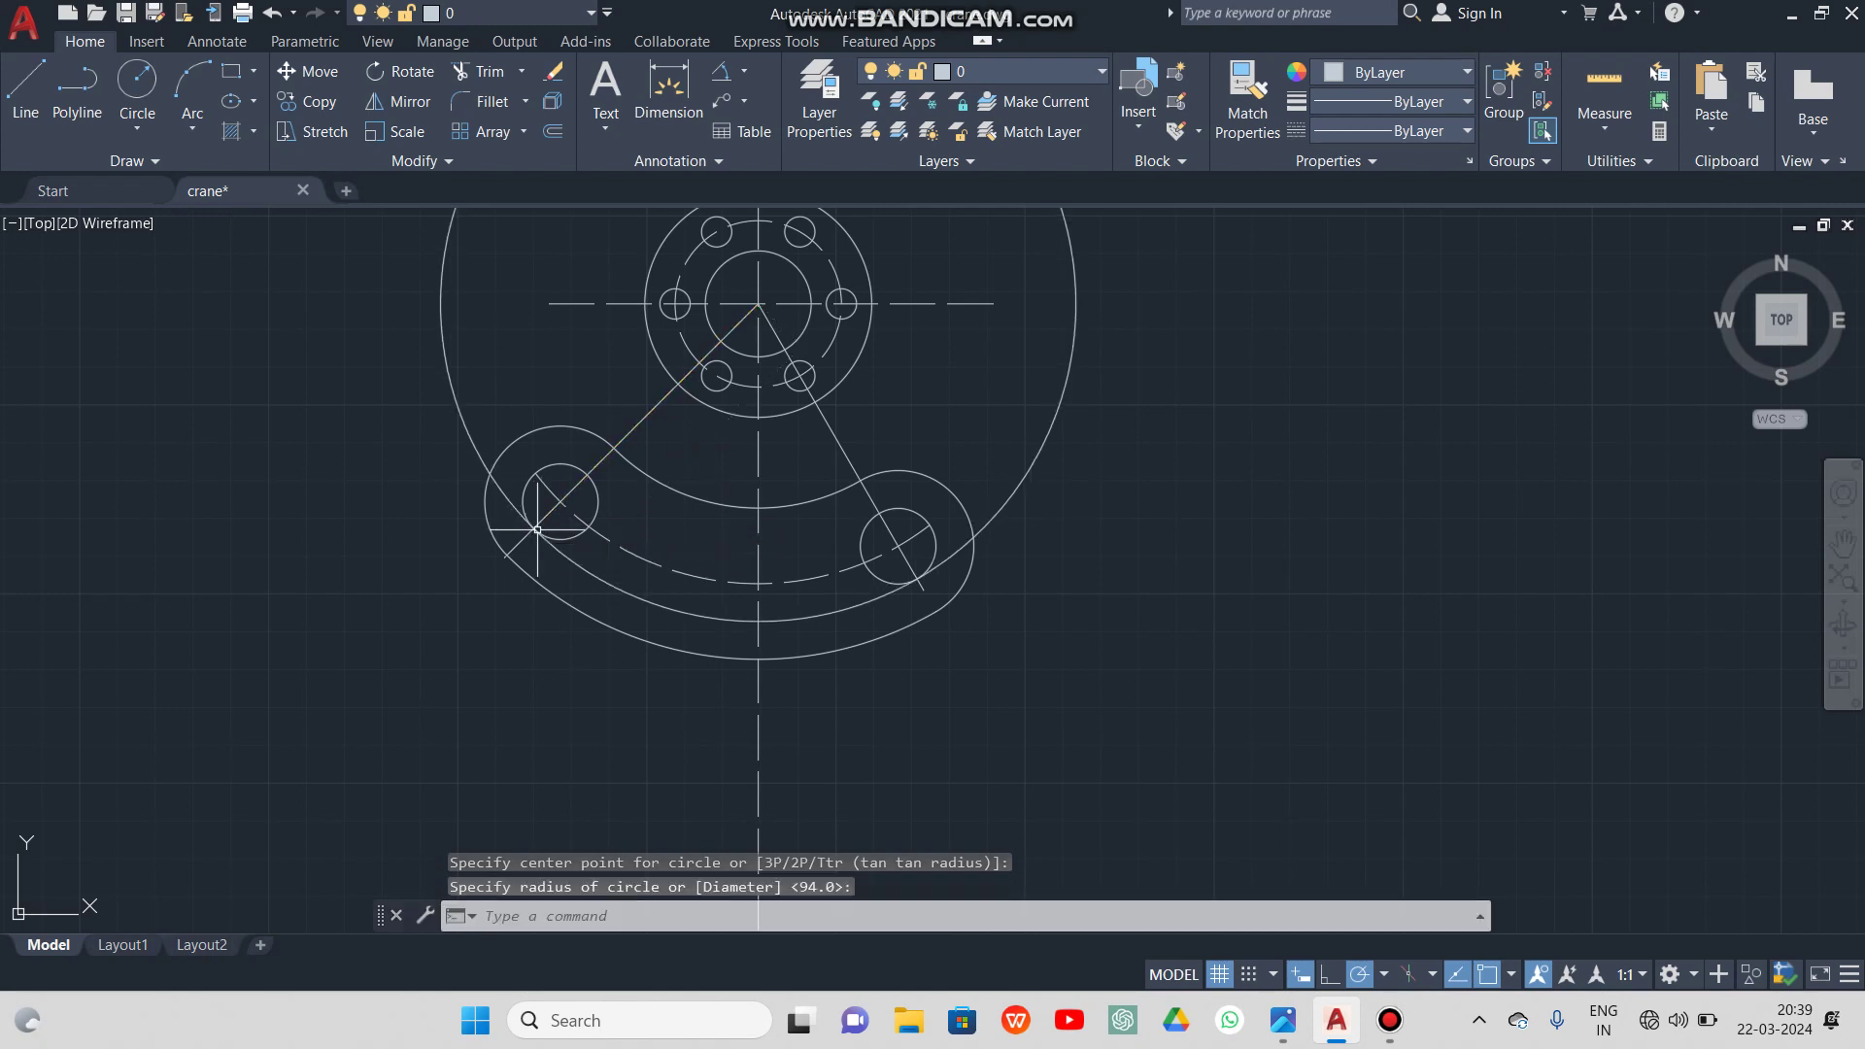
Recheck the reference image and draw a 64-radius circle from the hub centre, touching the inner side of the 10-radius circles
click(1283, 1022)
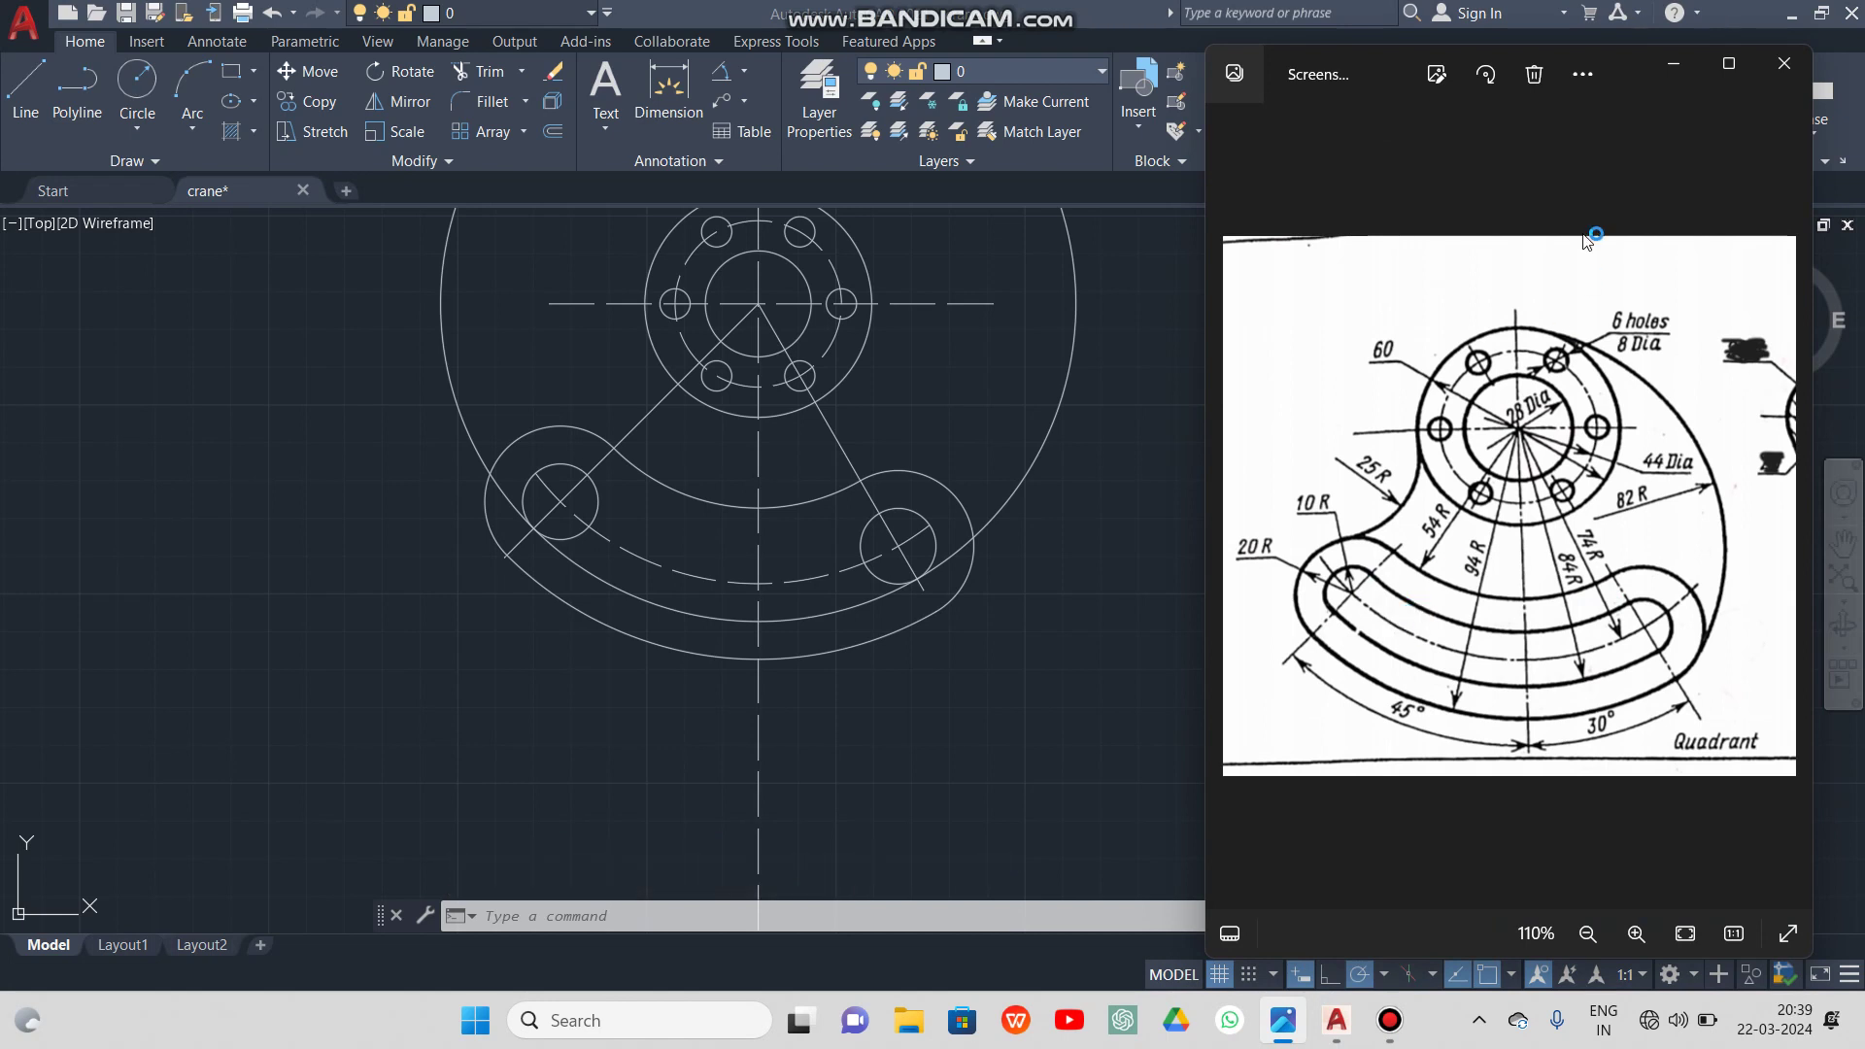
click(1672, 66)
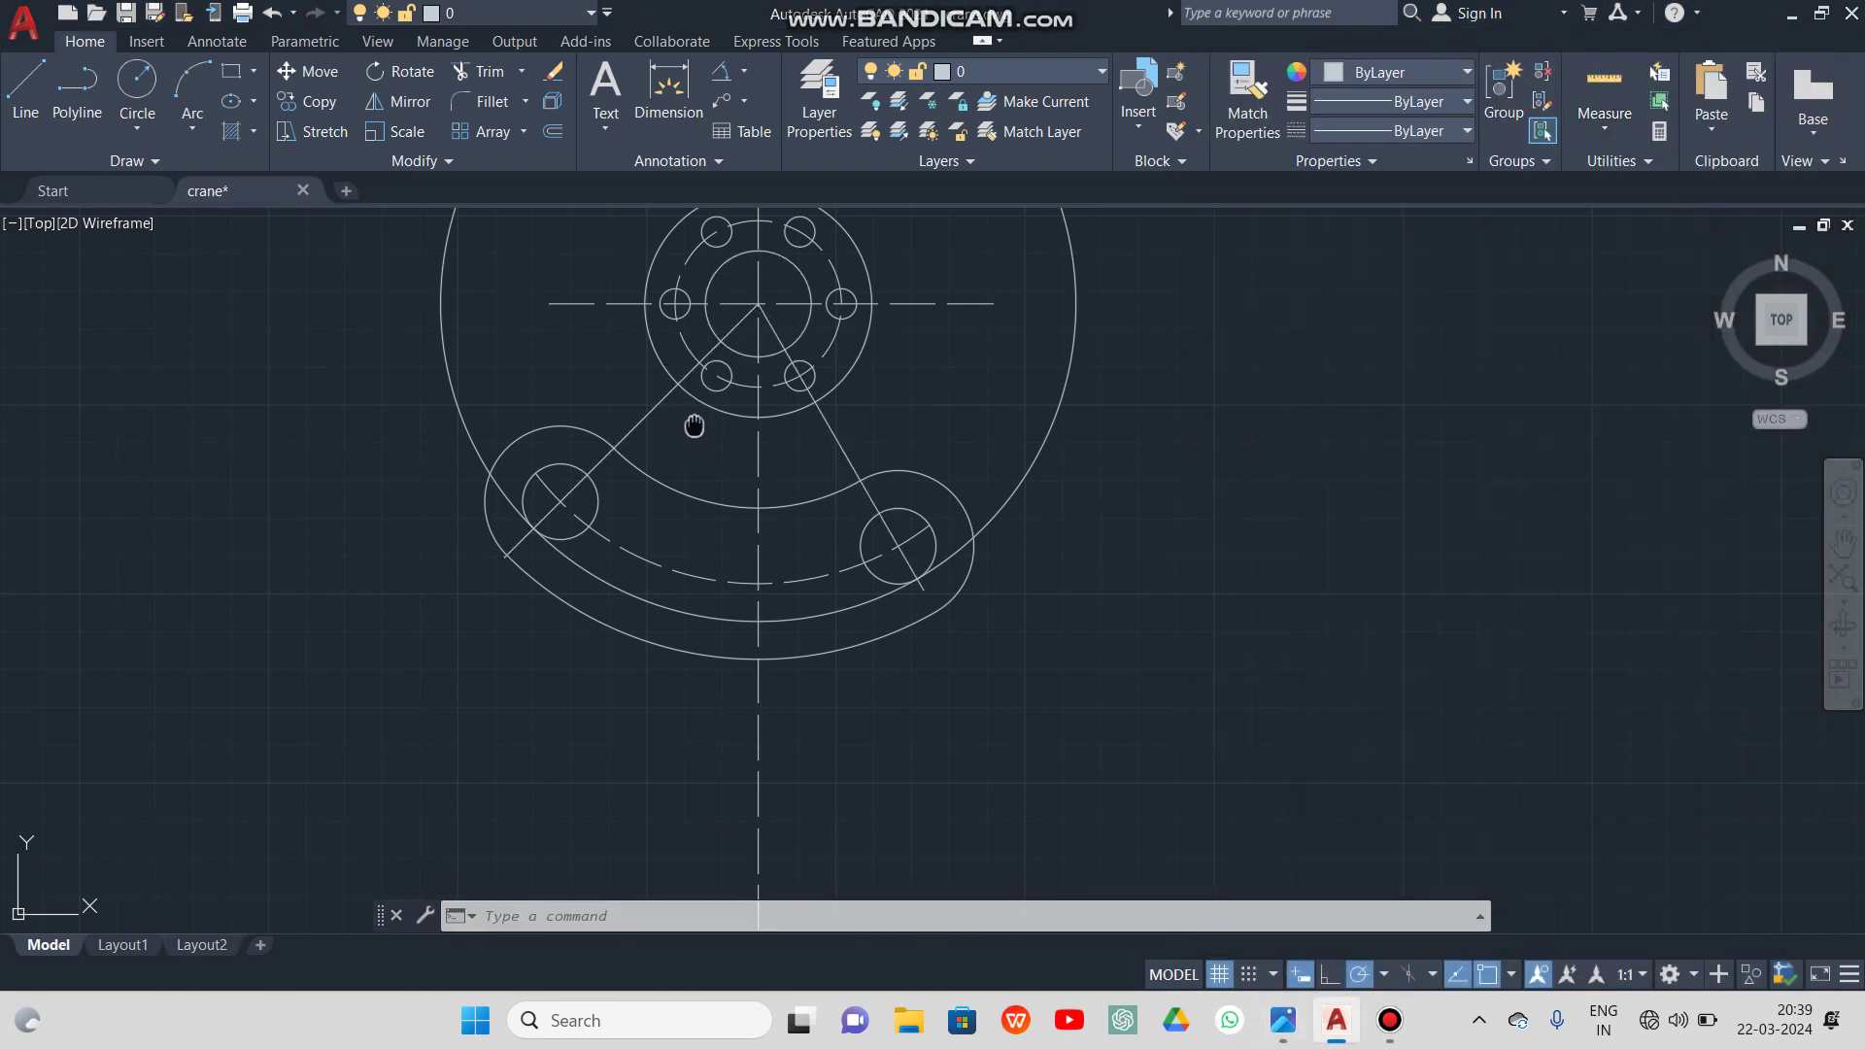
middle_drag(696, 420, 635, 554)
click(129, 99)
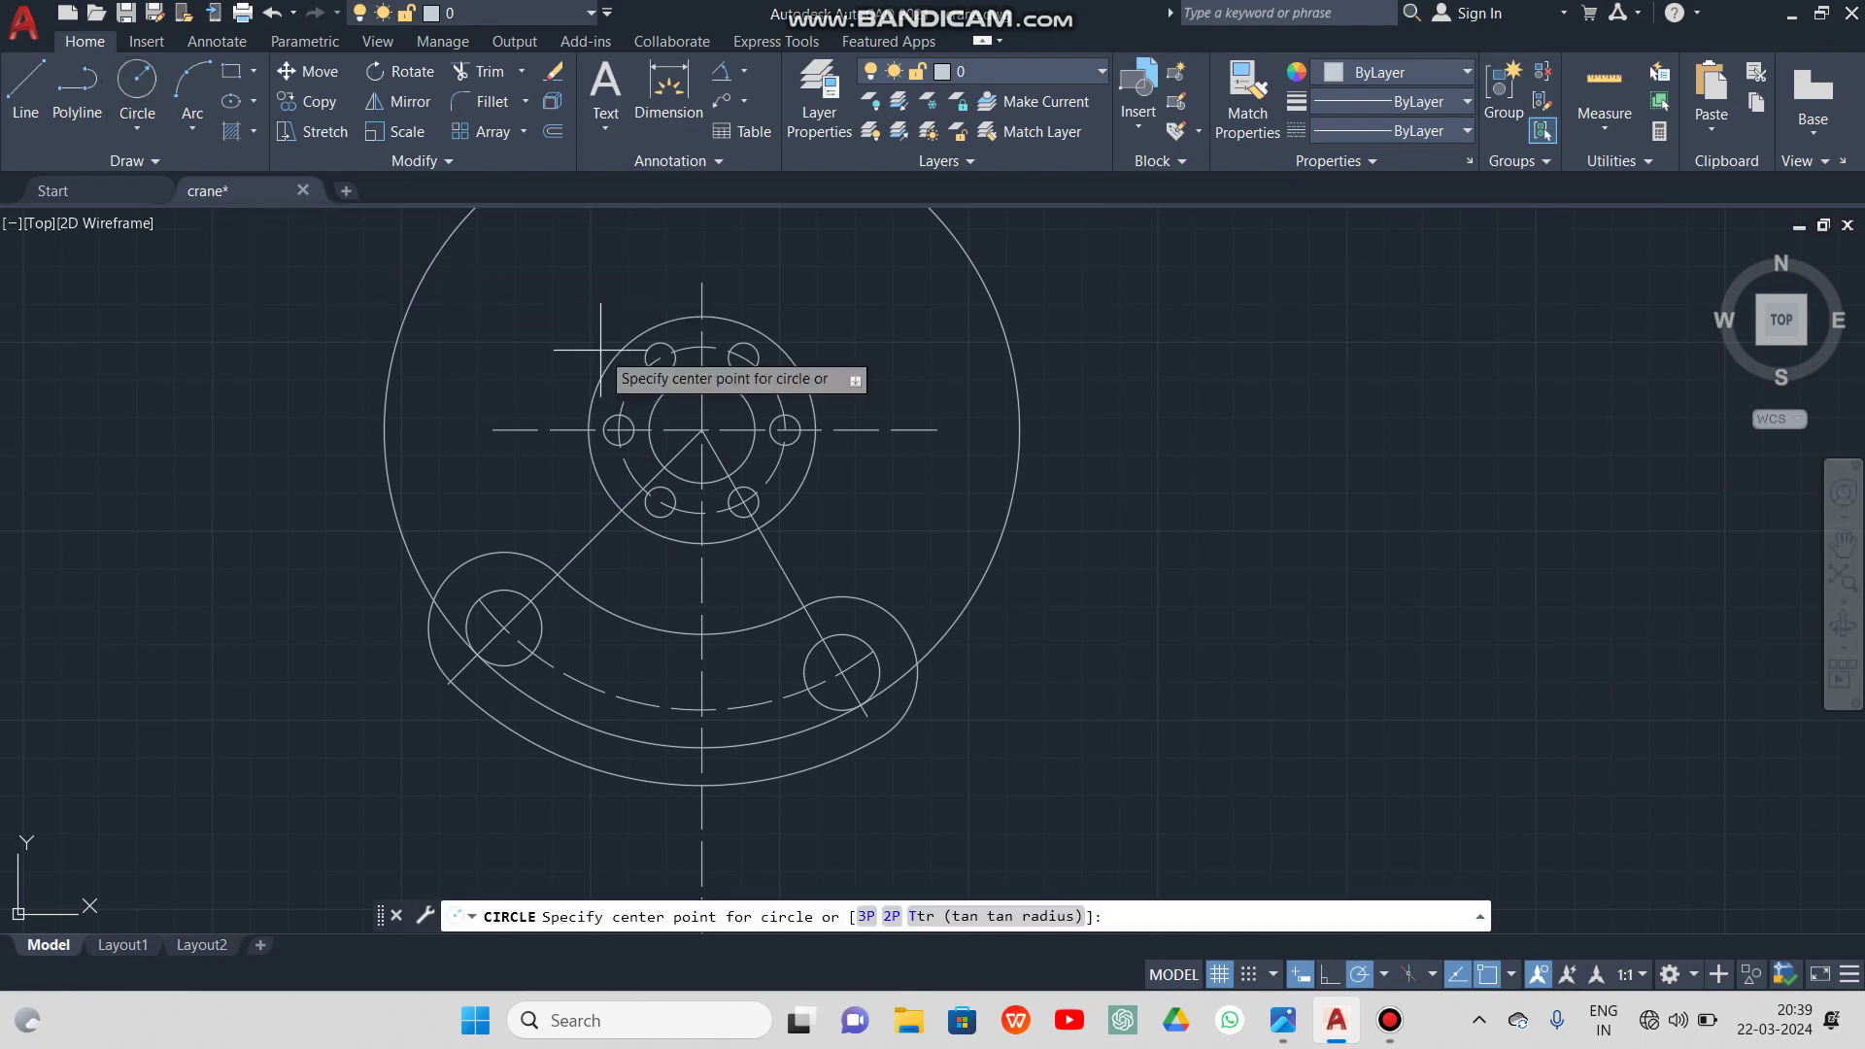
click(504, 629)
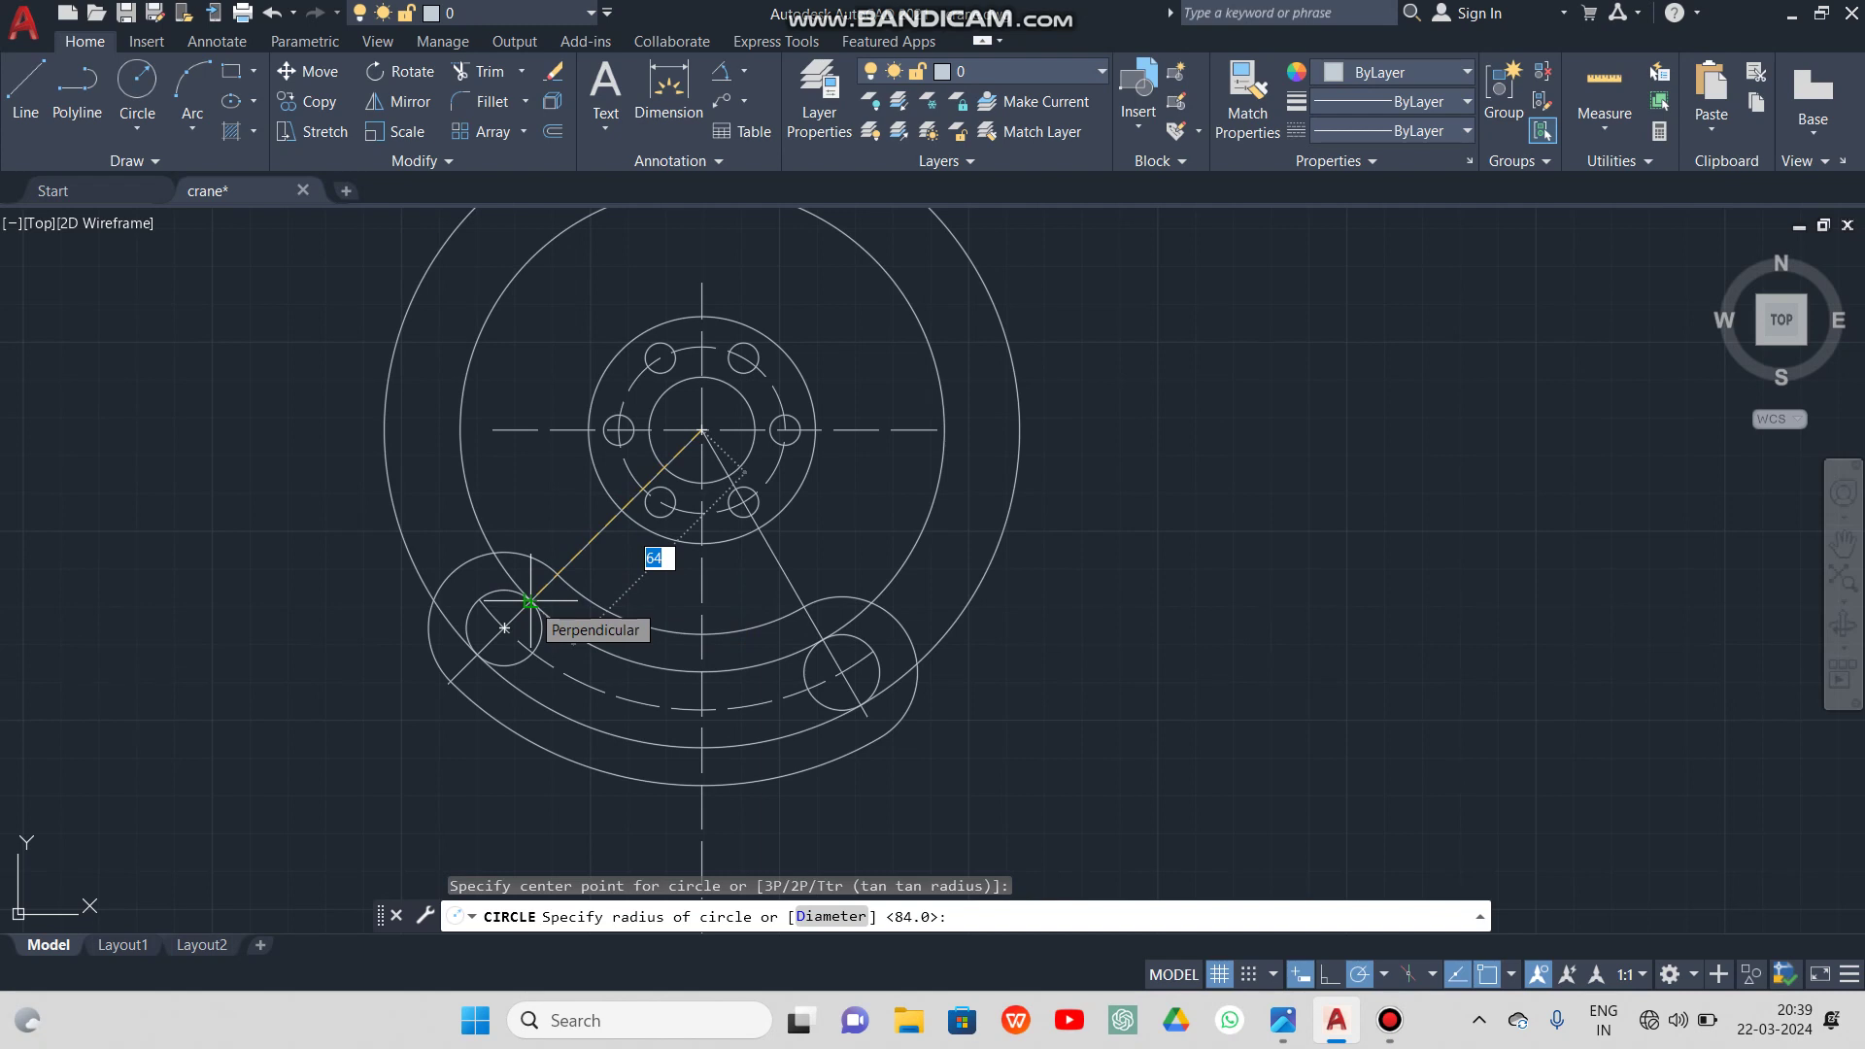
click(529, 602)
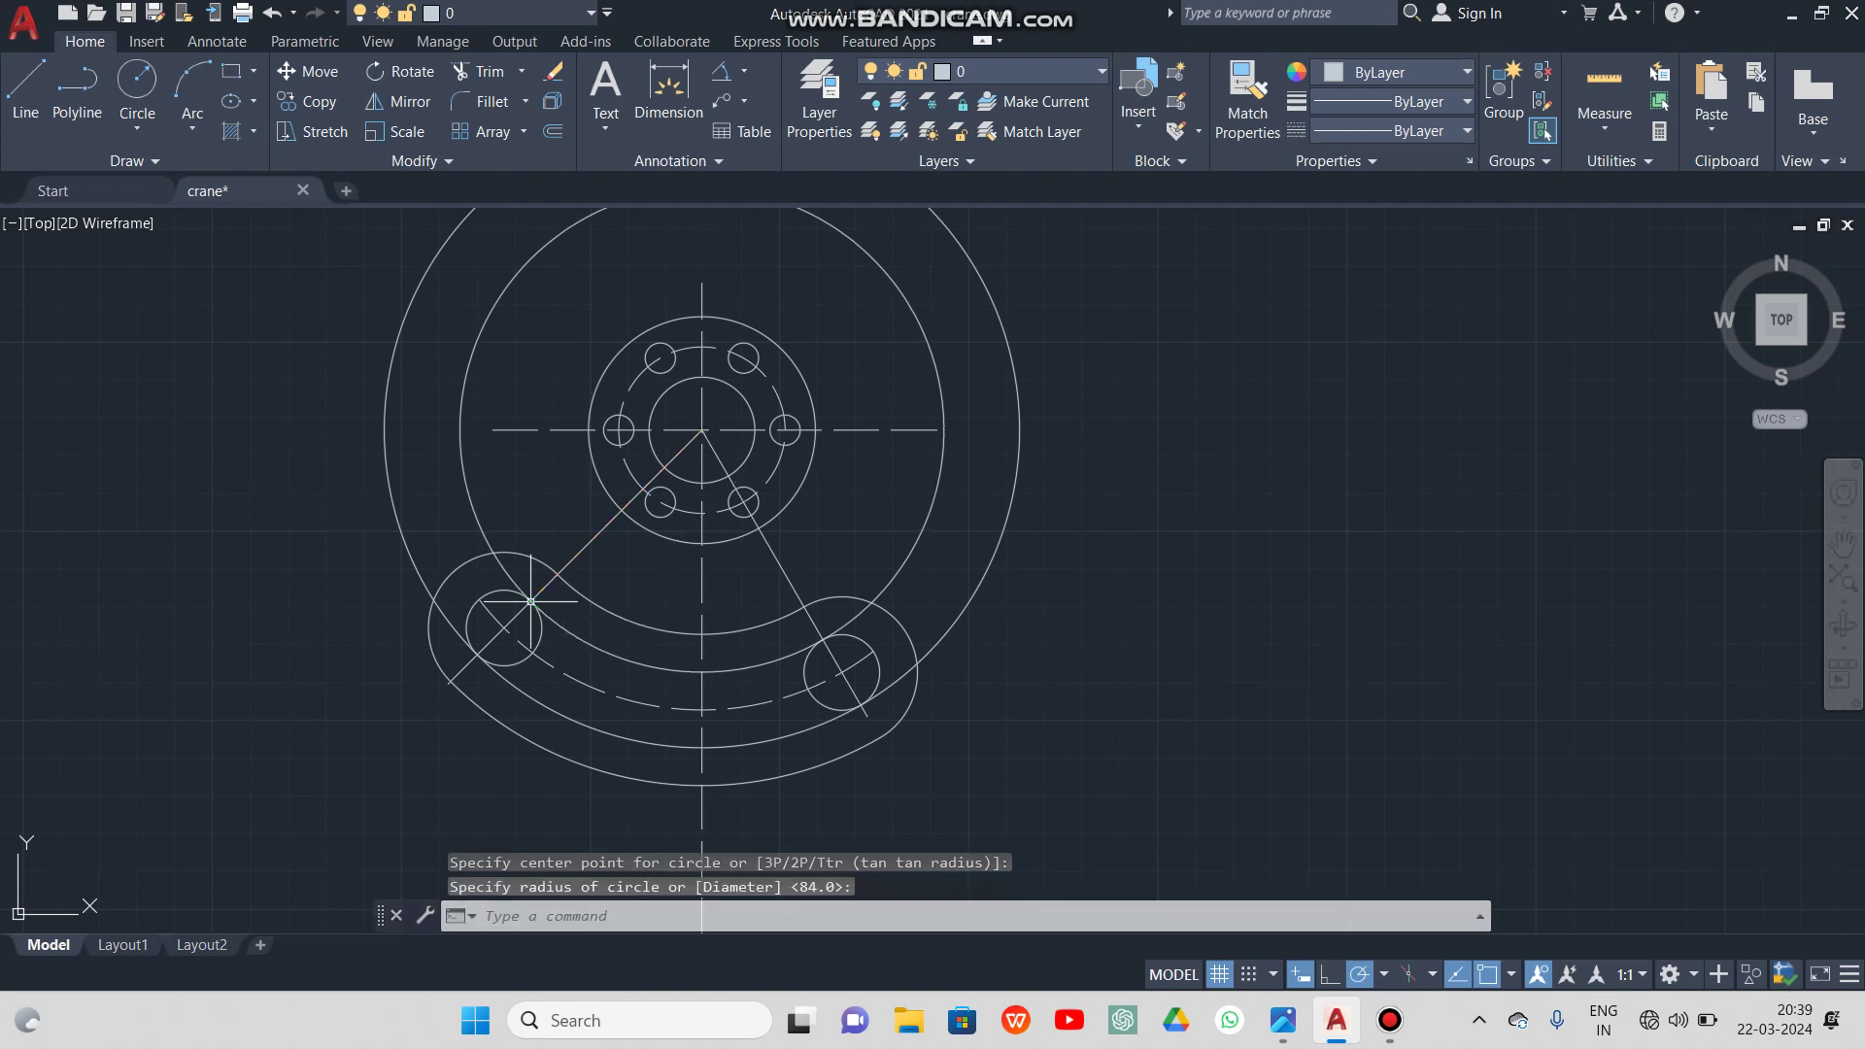
Trim the 84- and 64-radius circles down to the lower arcs between the two 10-radius circles
click(495, 73)
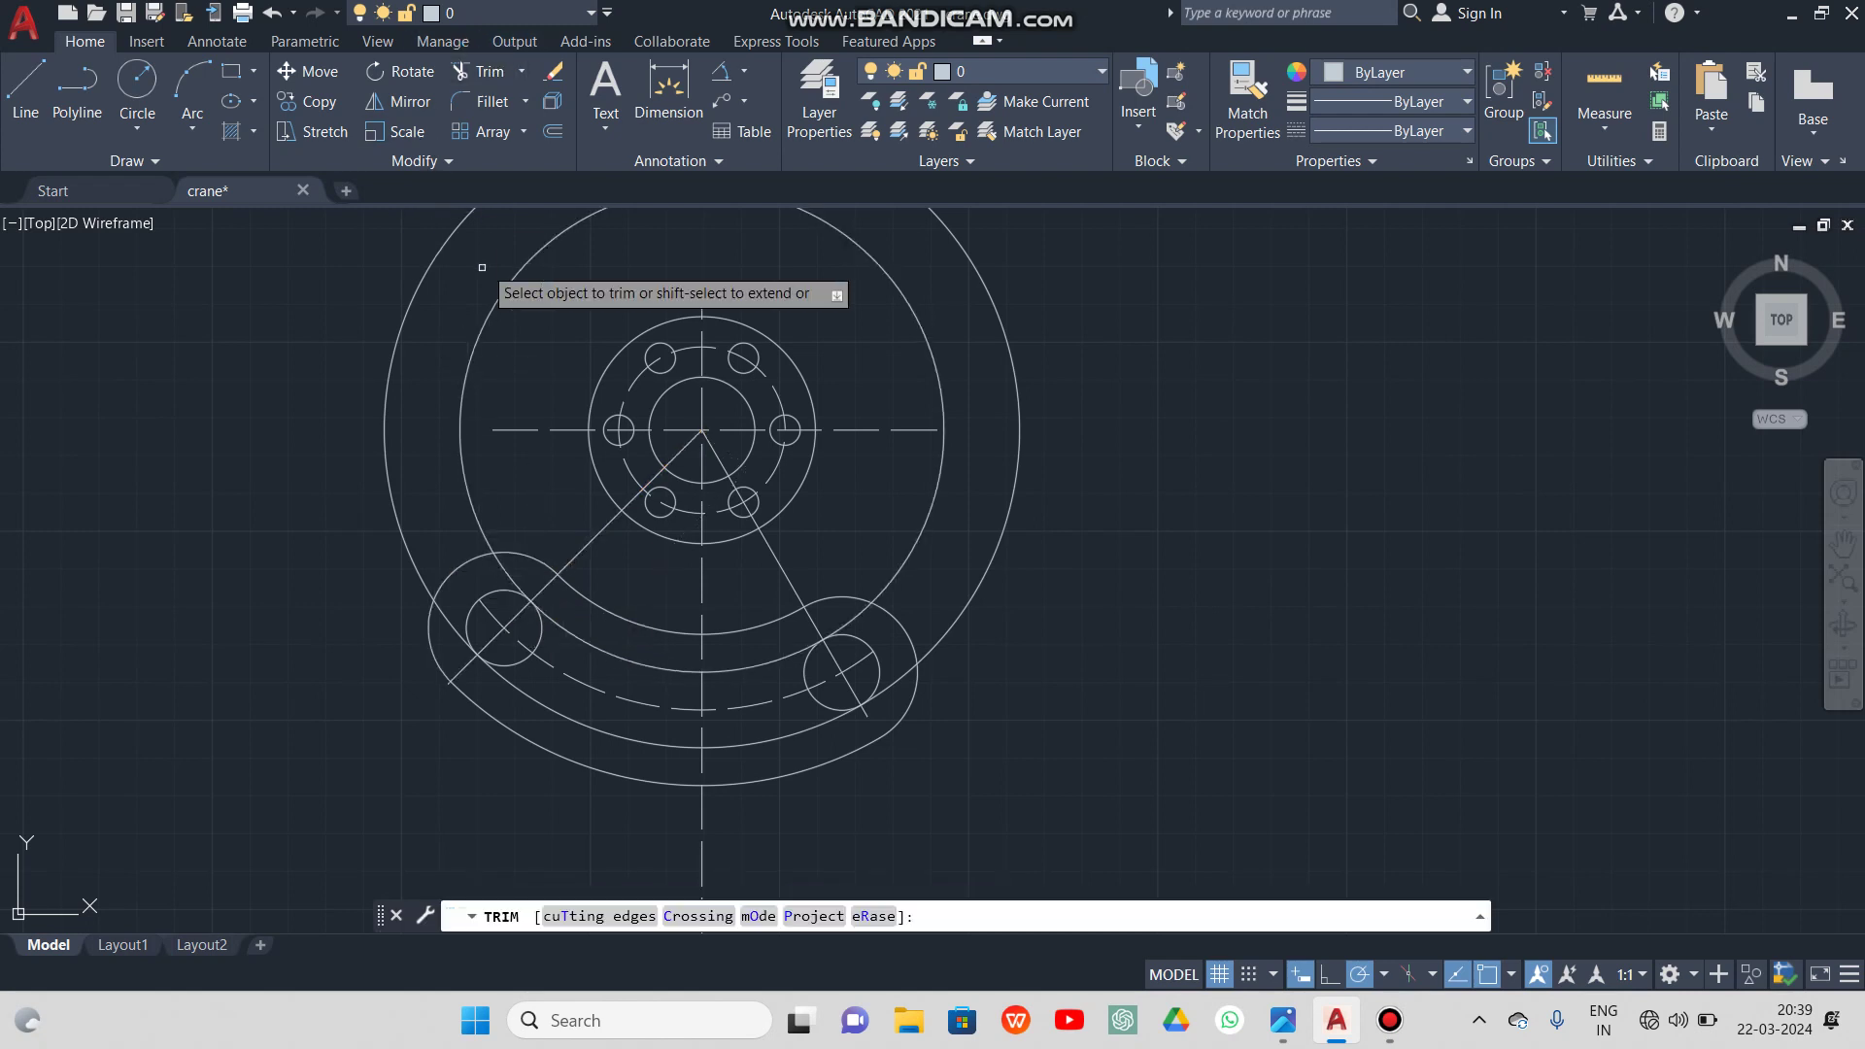
click(422, 275)
click(498, 299)
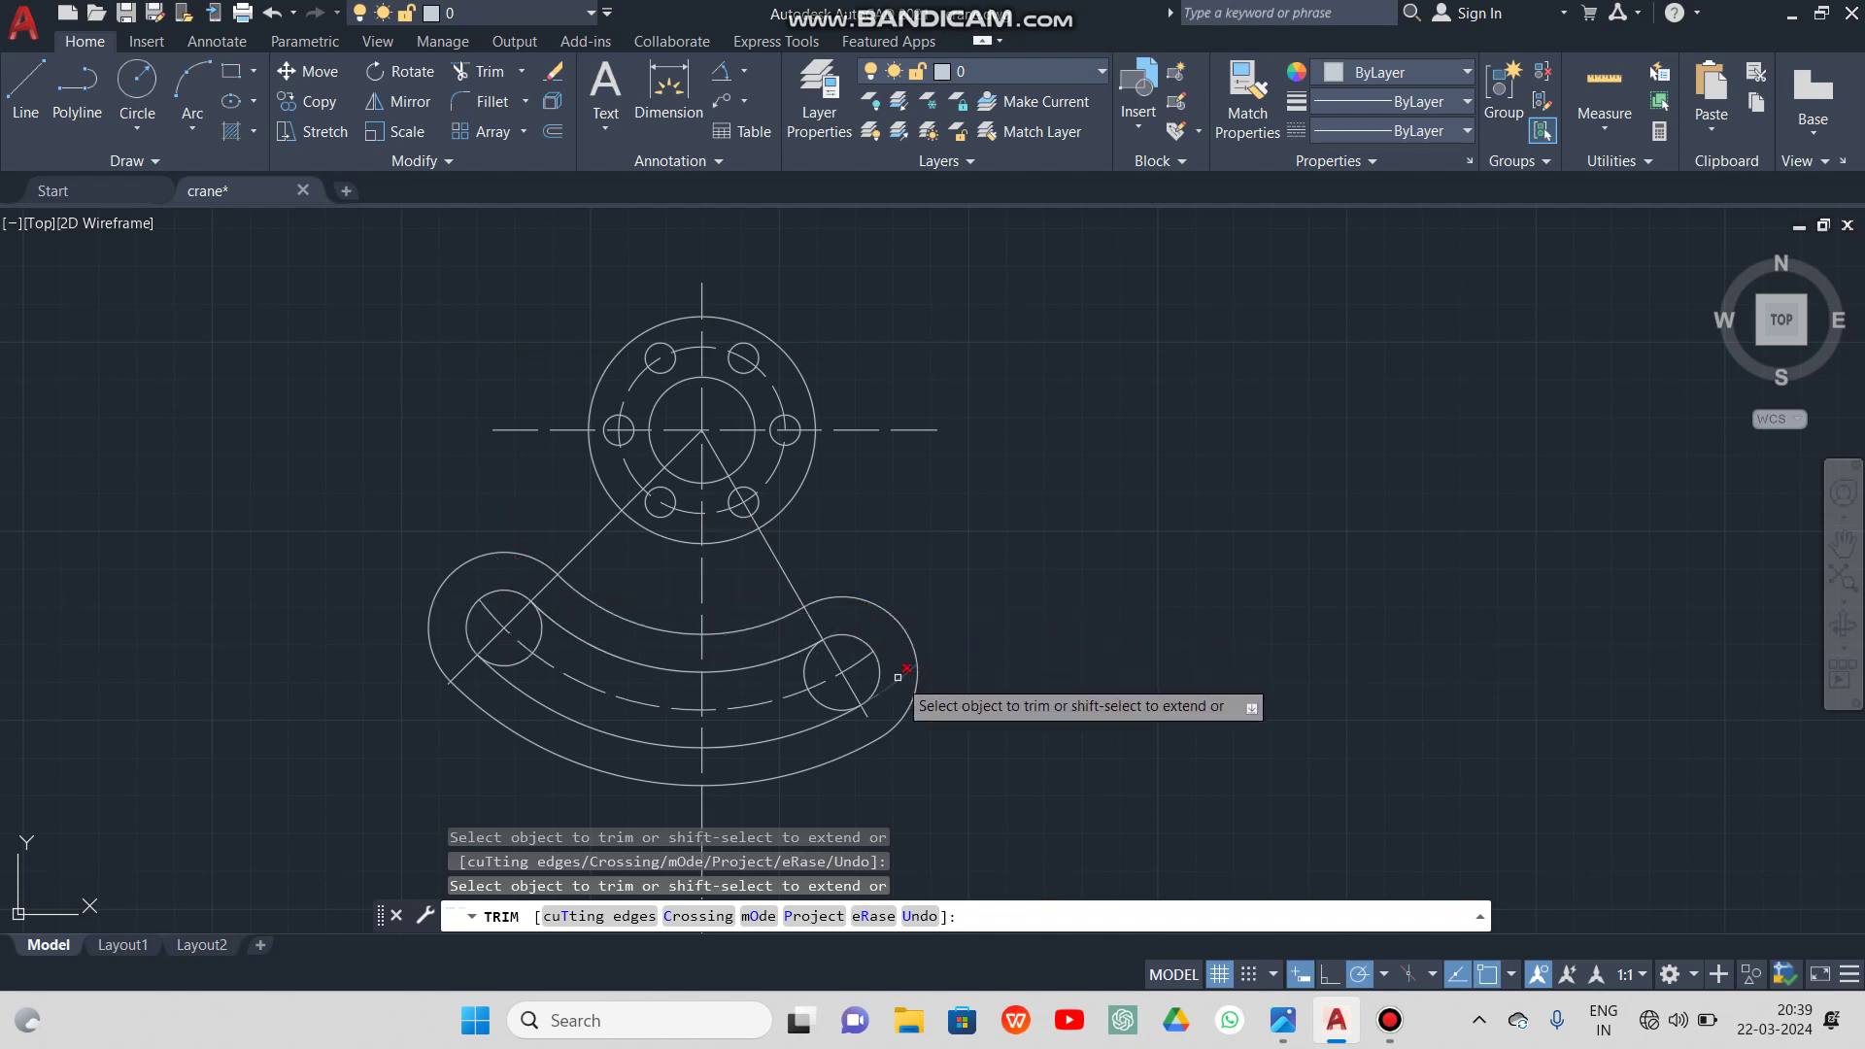
Trim the inward-facing parts of both 10-radius circles between the 64- and 84-radius arcs, leaving a slot with rounded ends
click(805, 661)
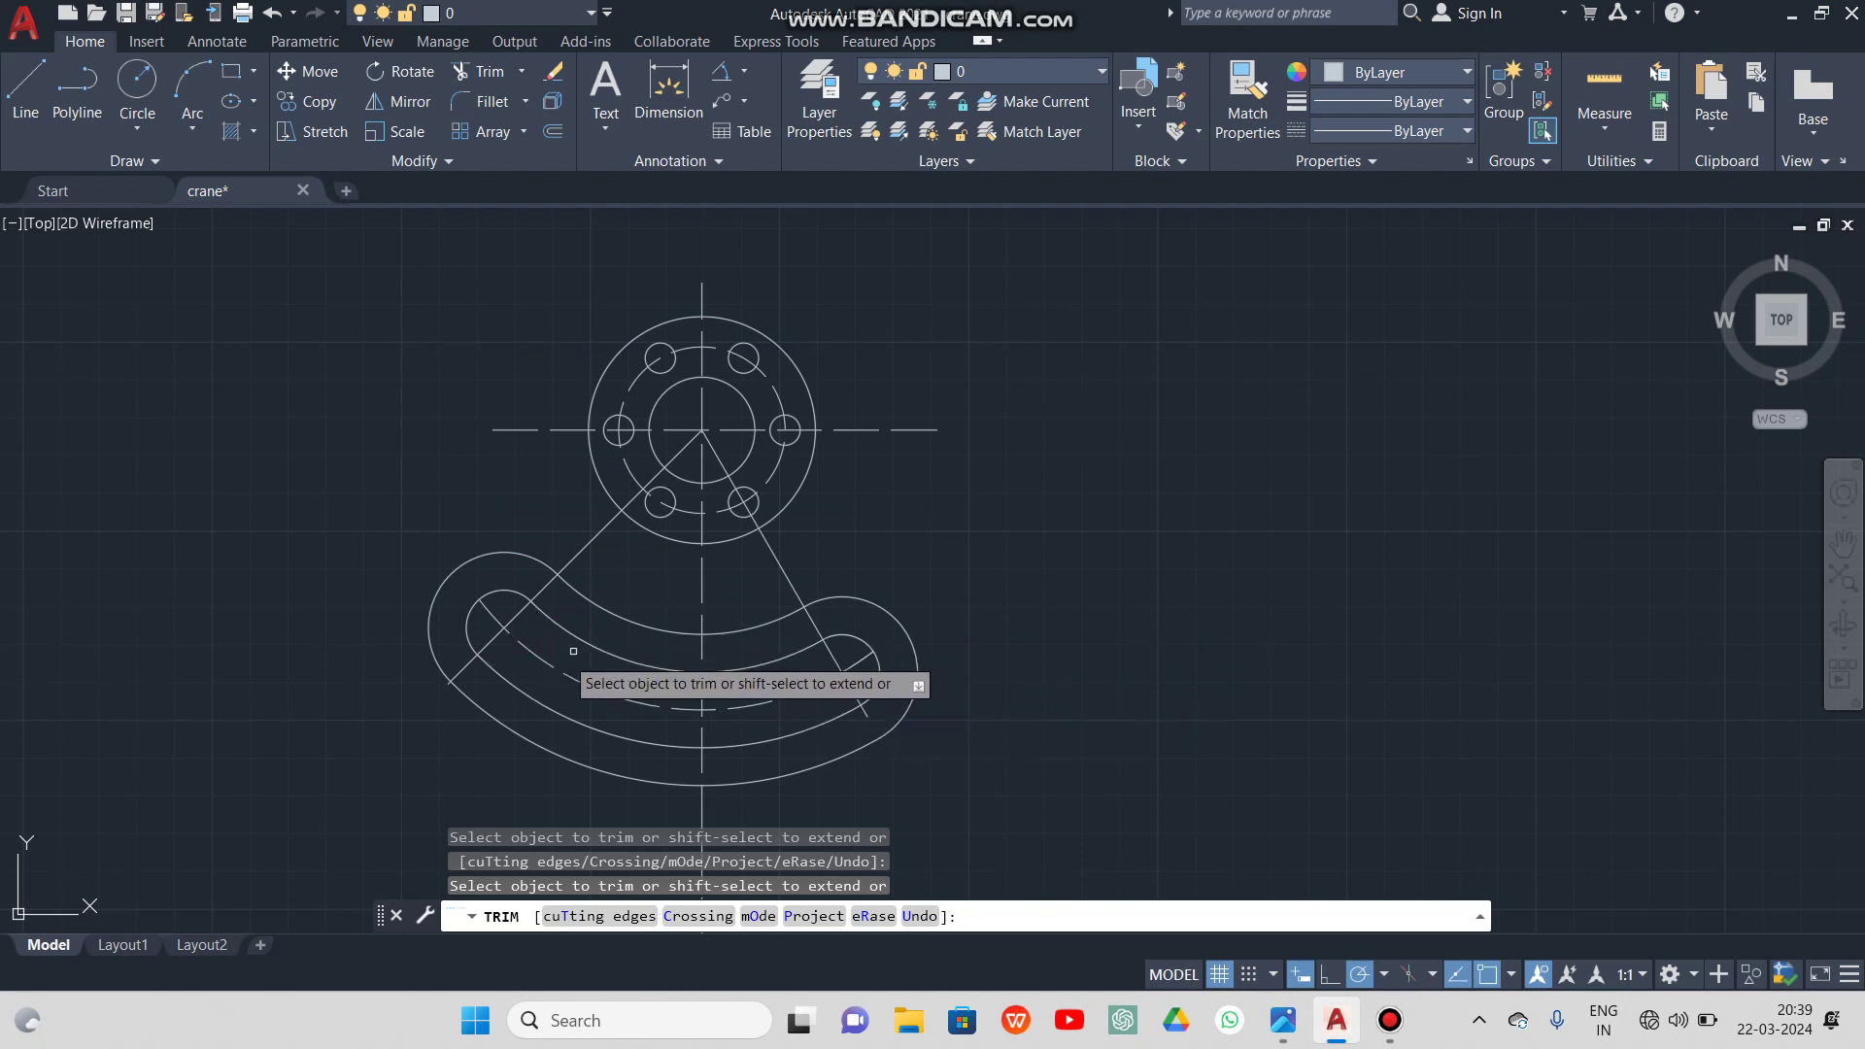
scroll(530, 655, up, 5)
scroll(539, 588, down, 5)
key(Escape)
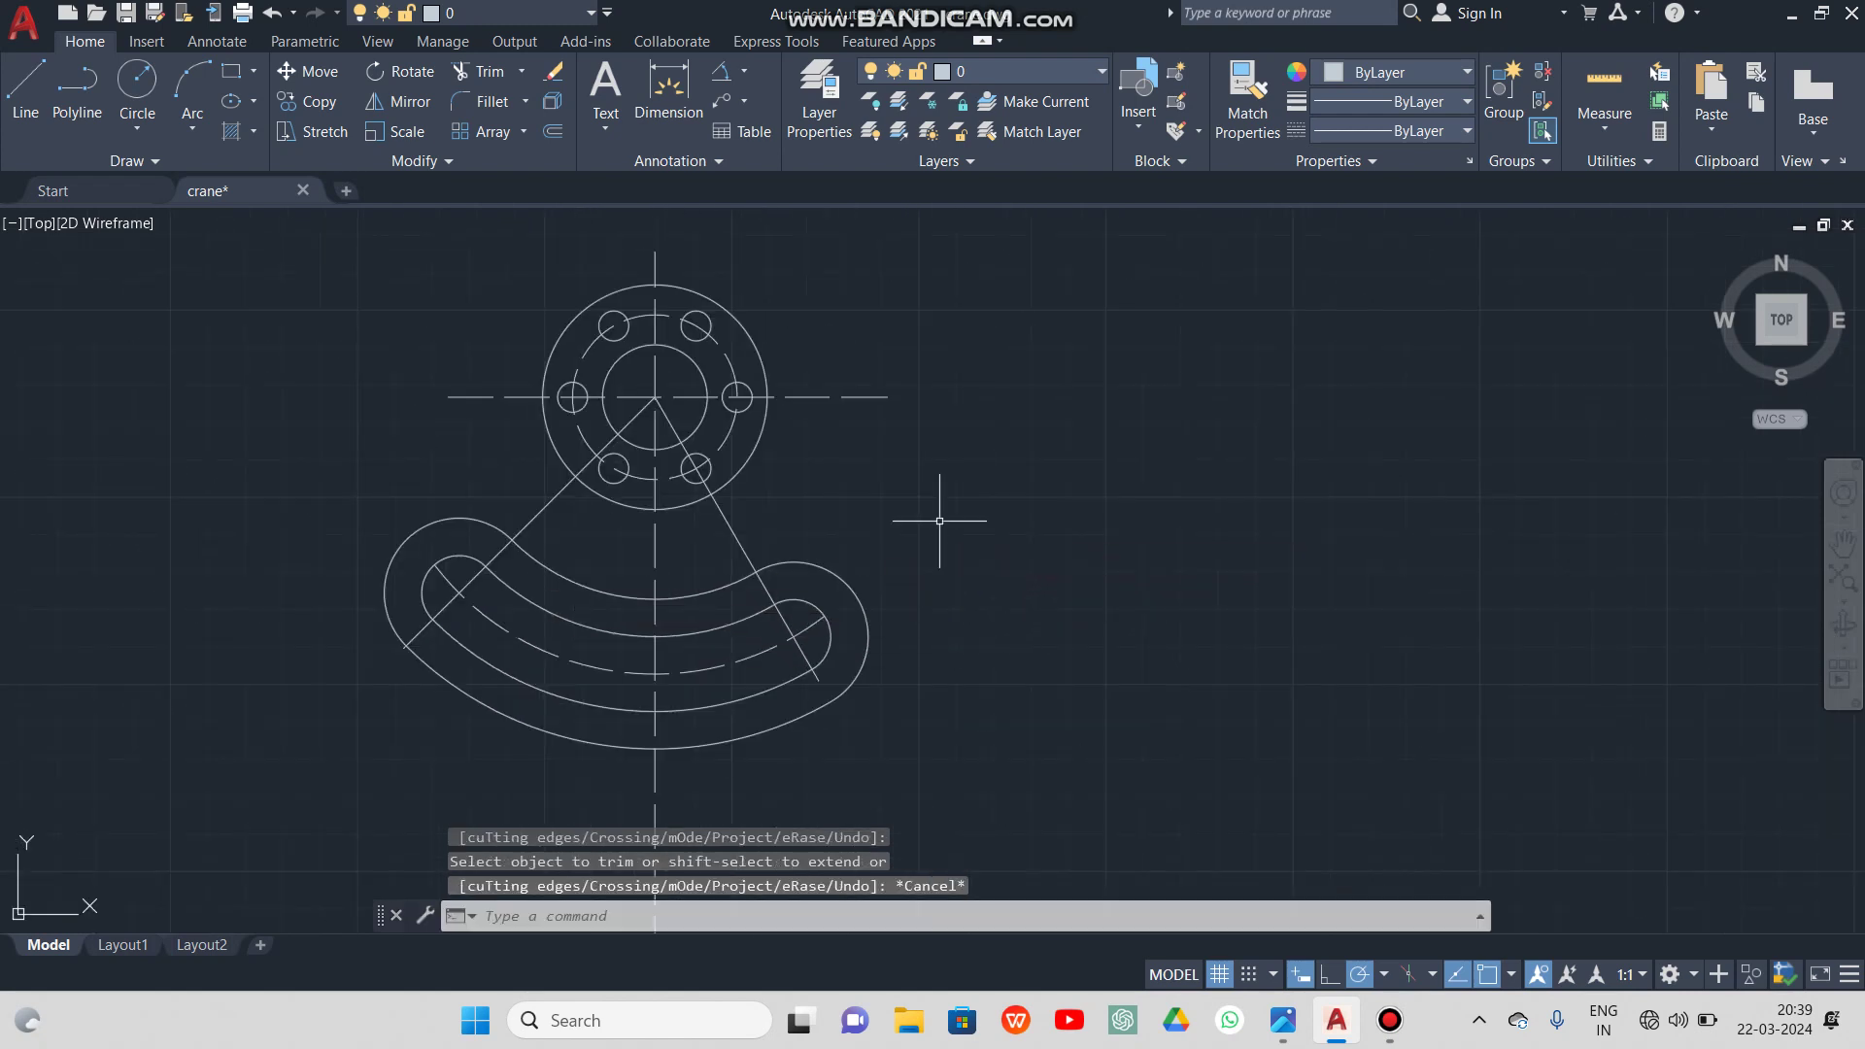
Check the reference image and draw an 82-radius circle tangent to the hub's outer circle and the arm's right rounded end
click(1286, 1022)
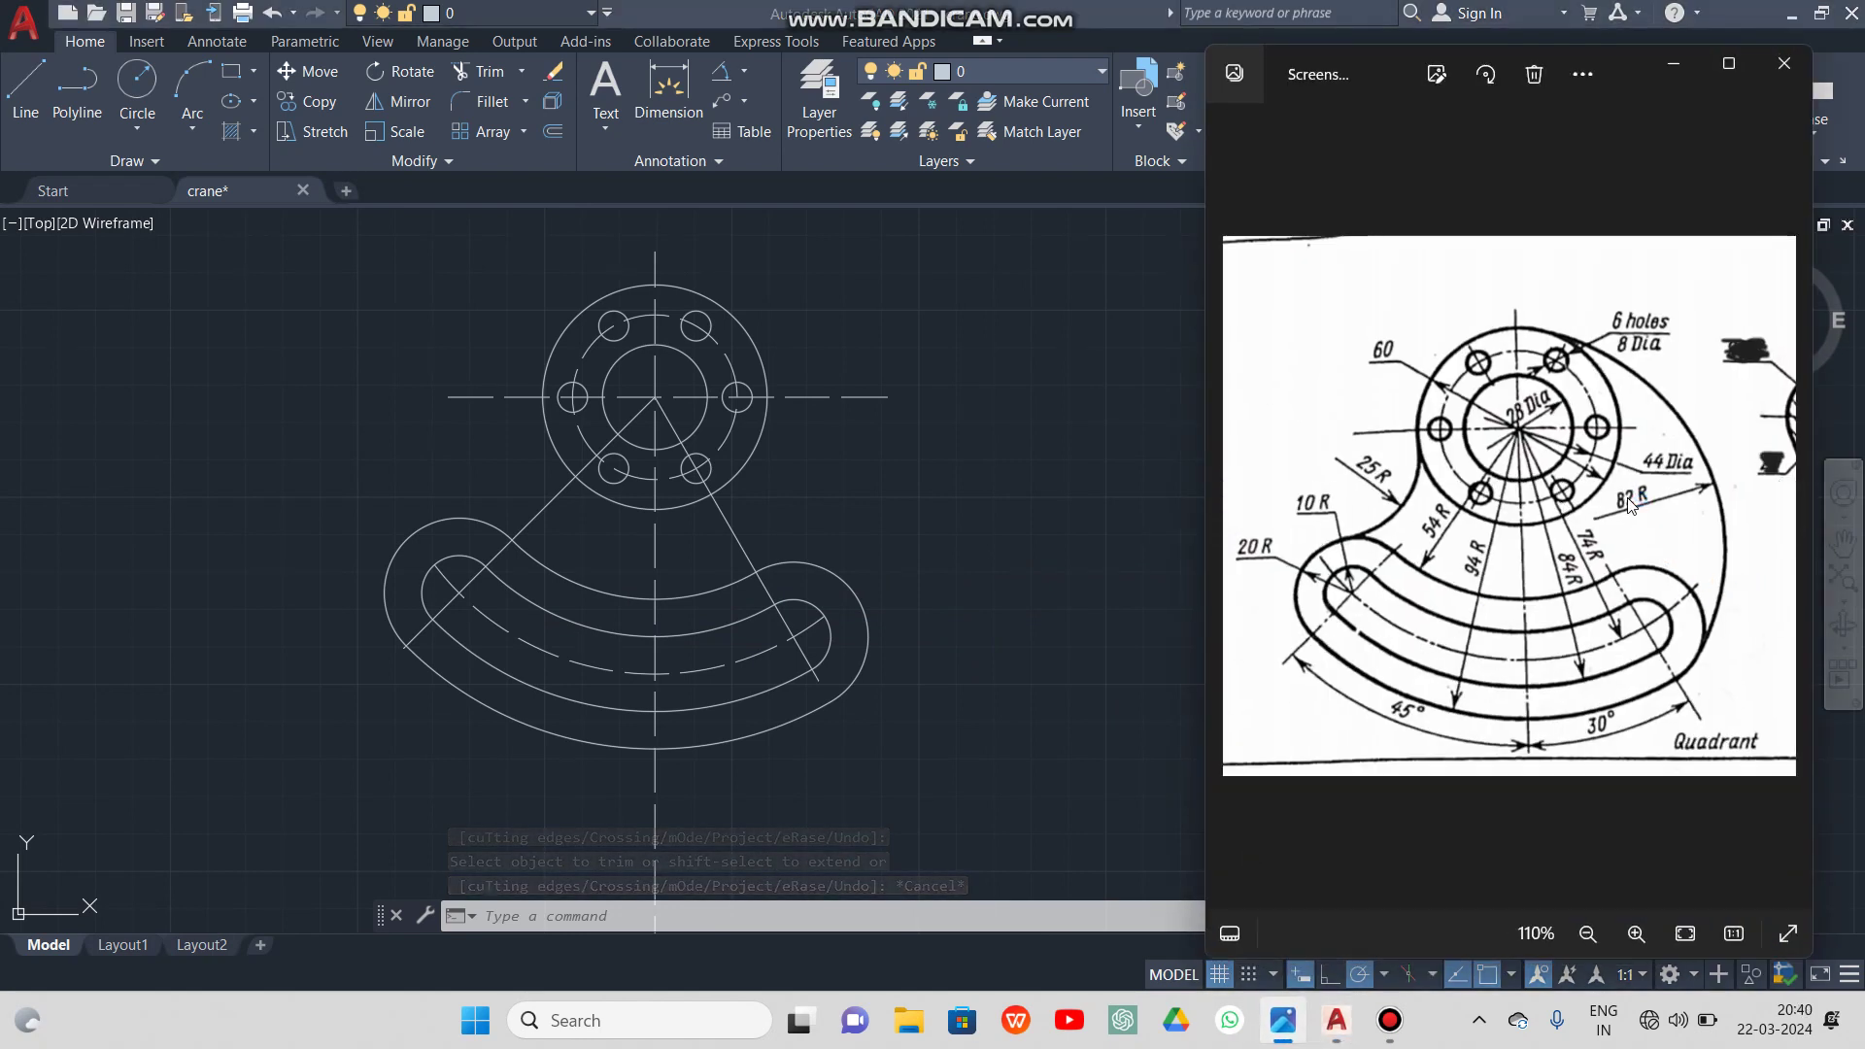
click(1672, 66)
click(134, 137)
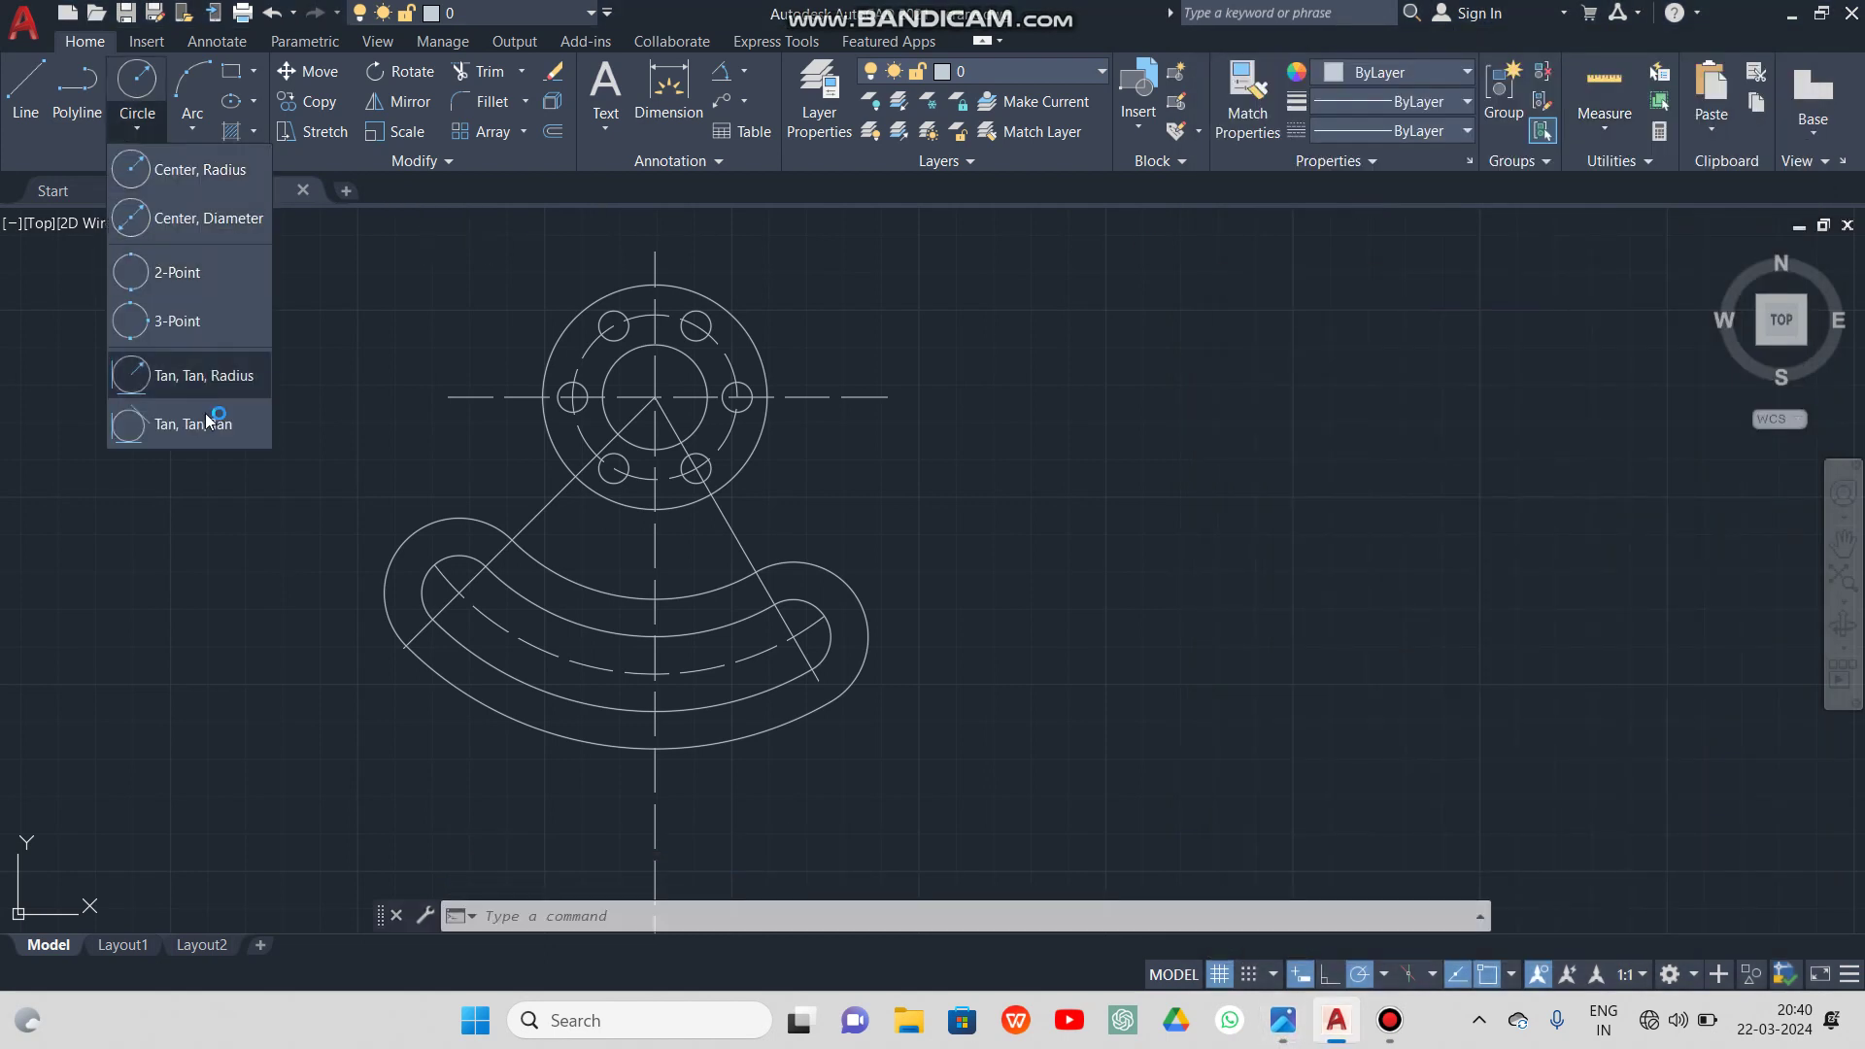
click(208, 387)
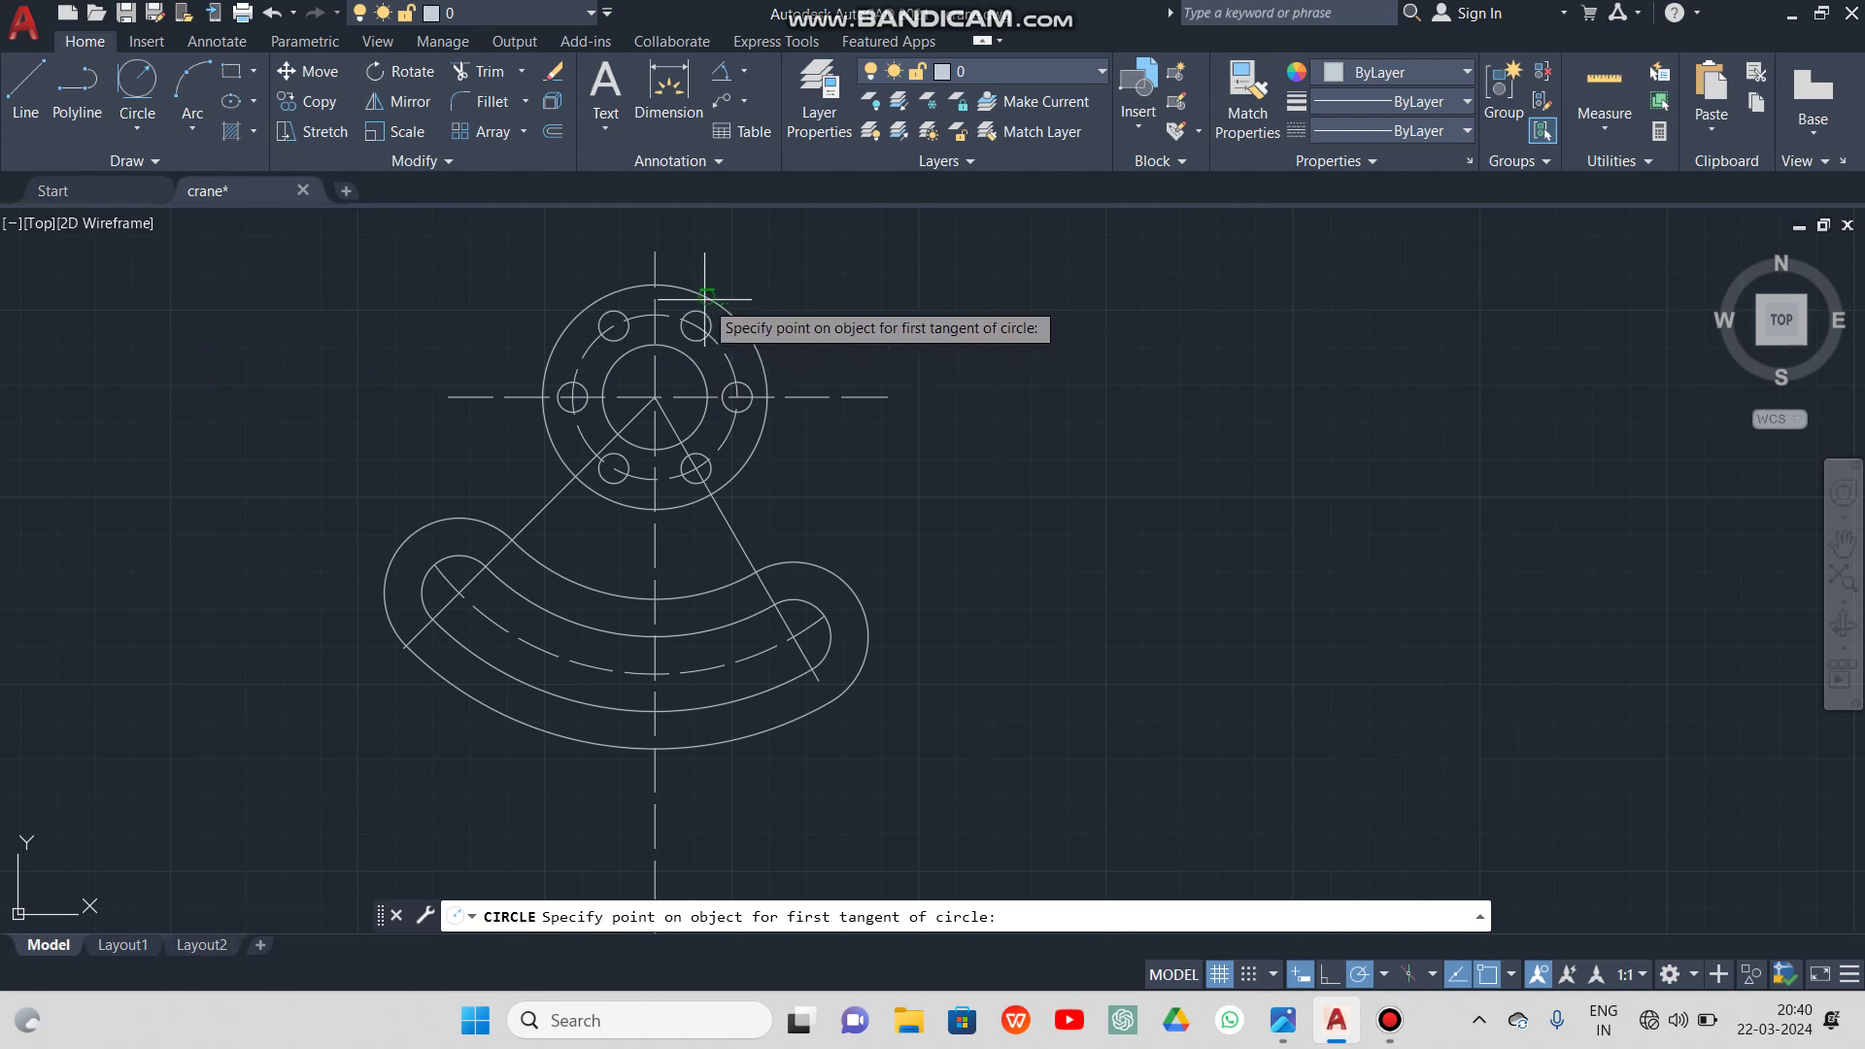
click(712, 342)
click(857, 672)
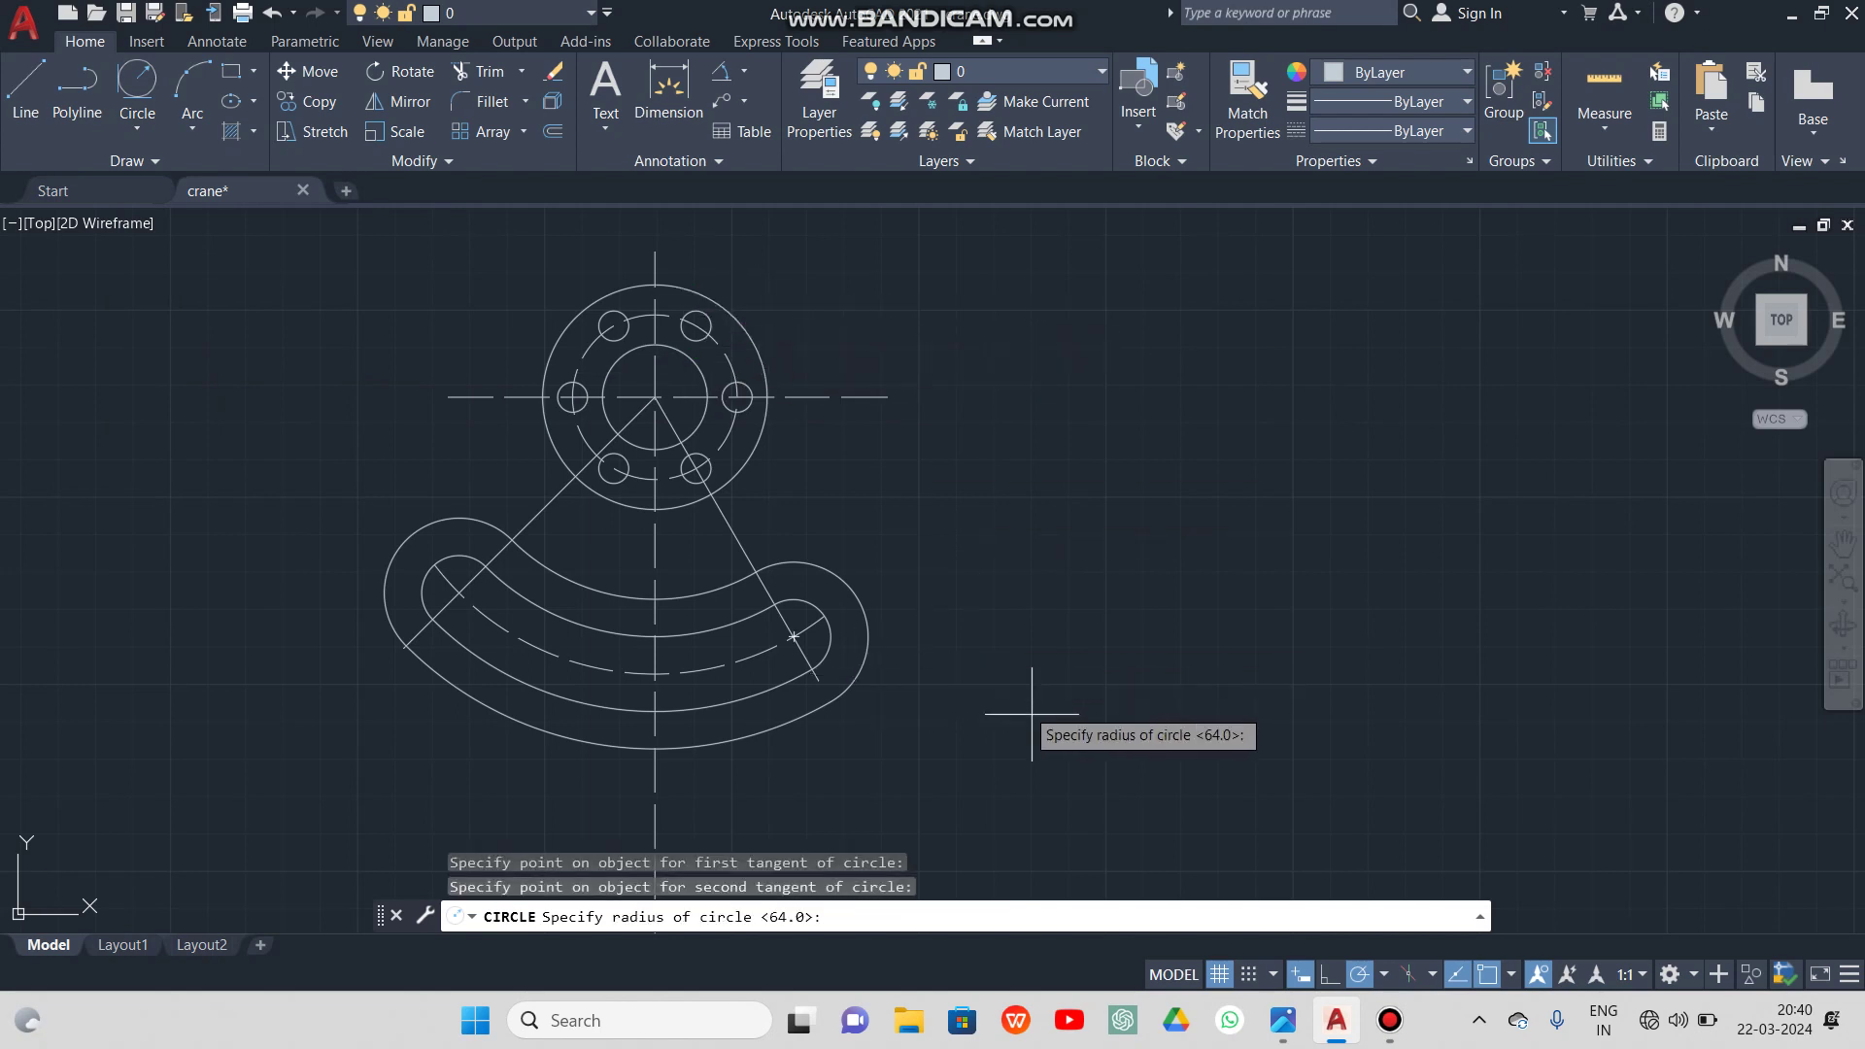
click(1283, 1038)
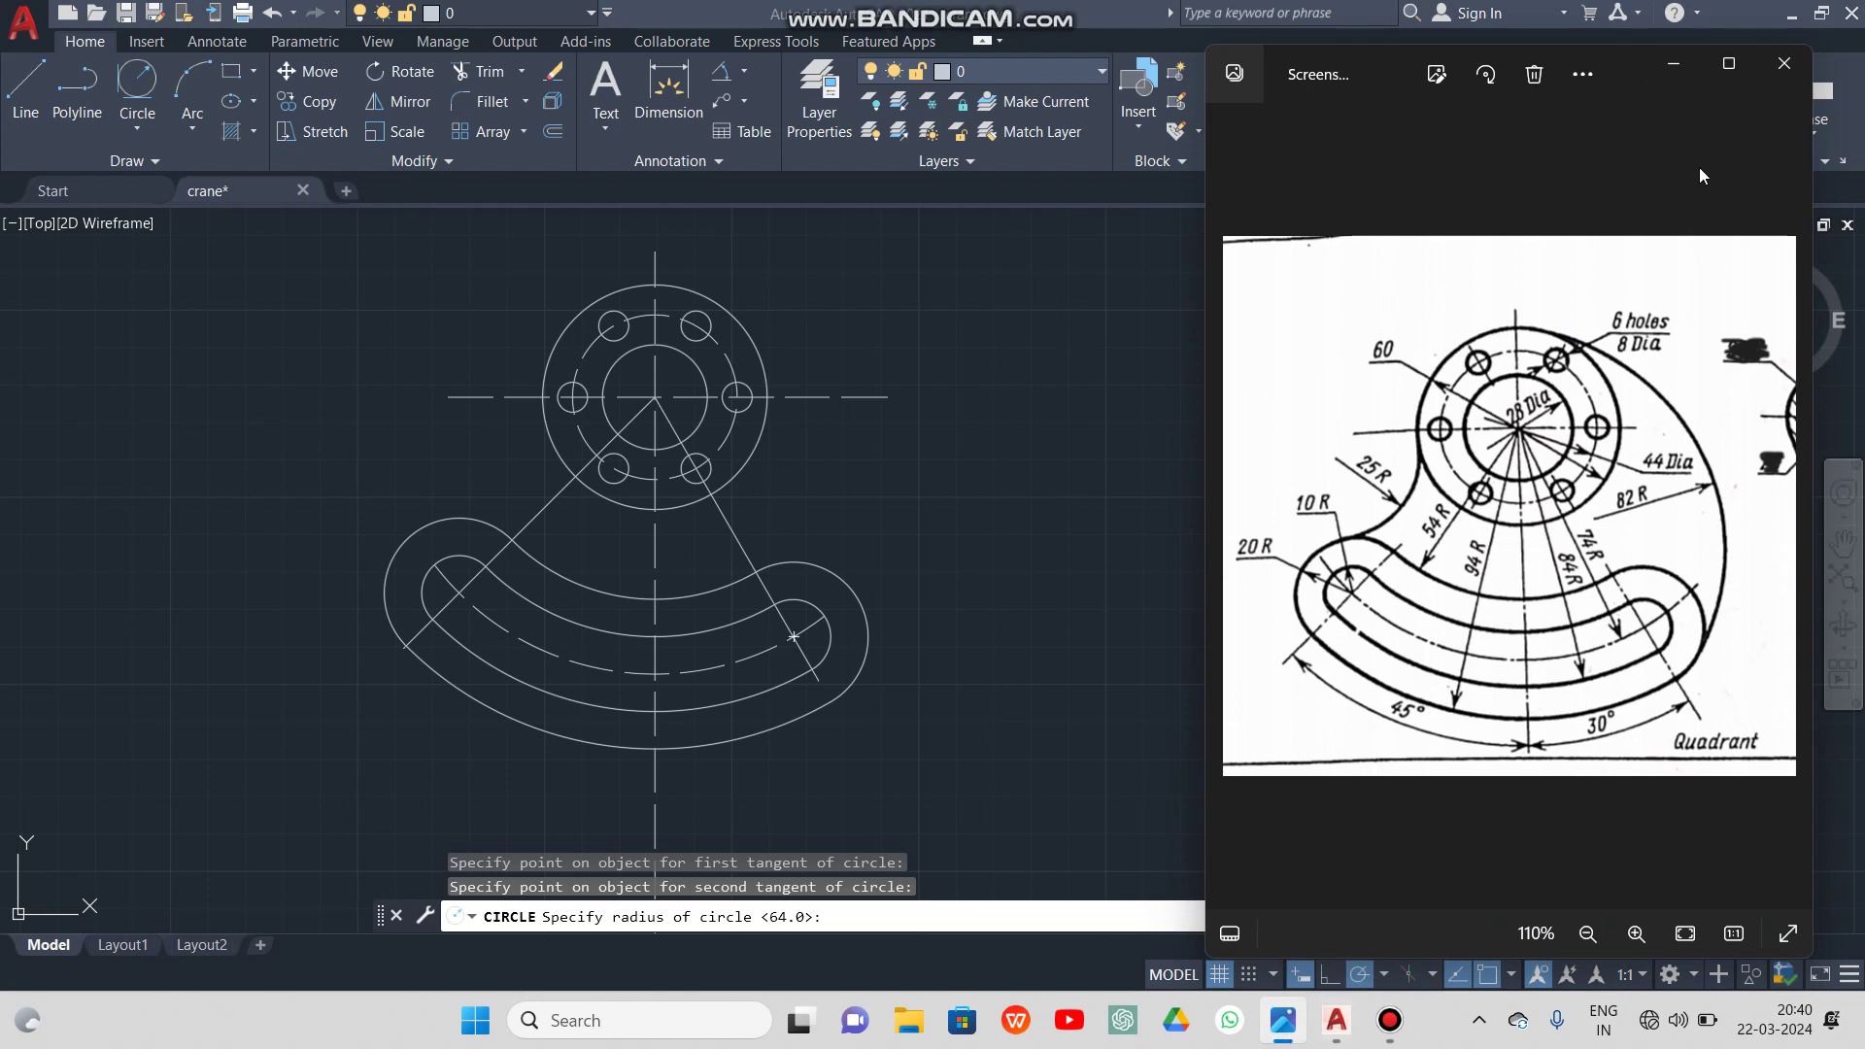
click(1662, 72)
text(82)
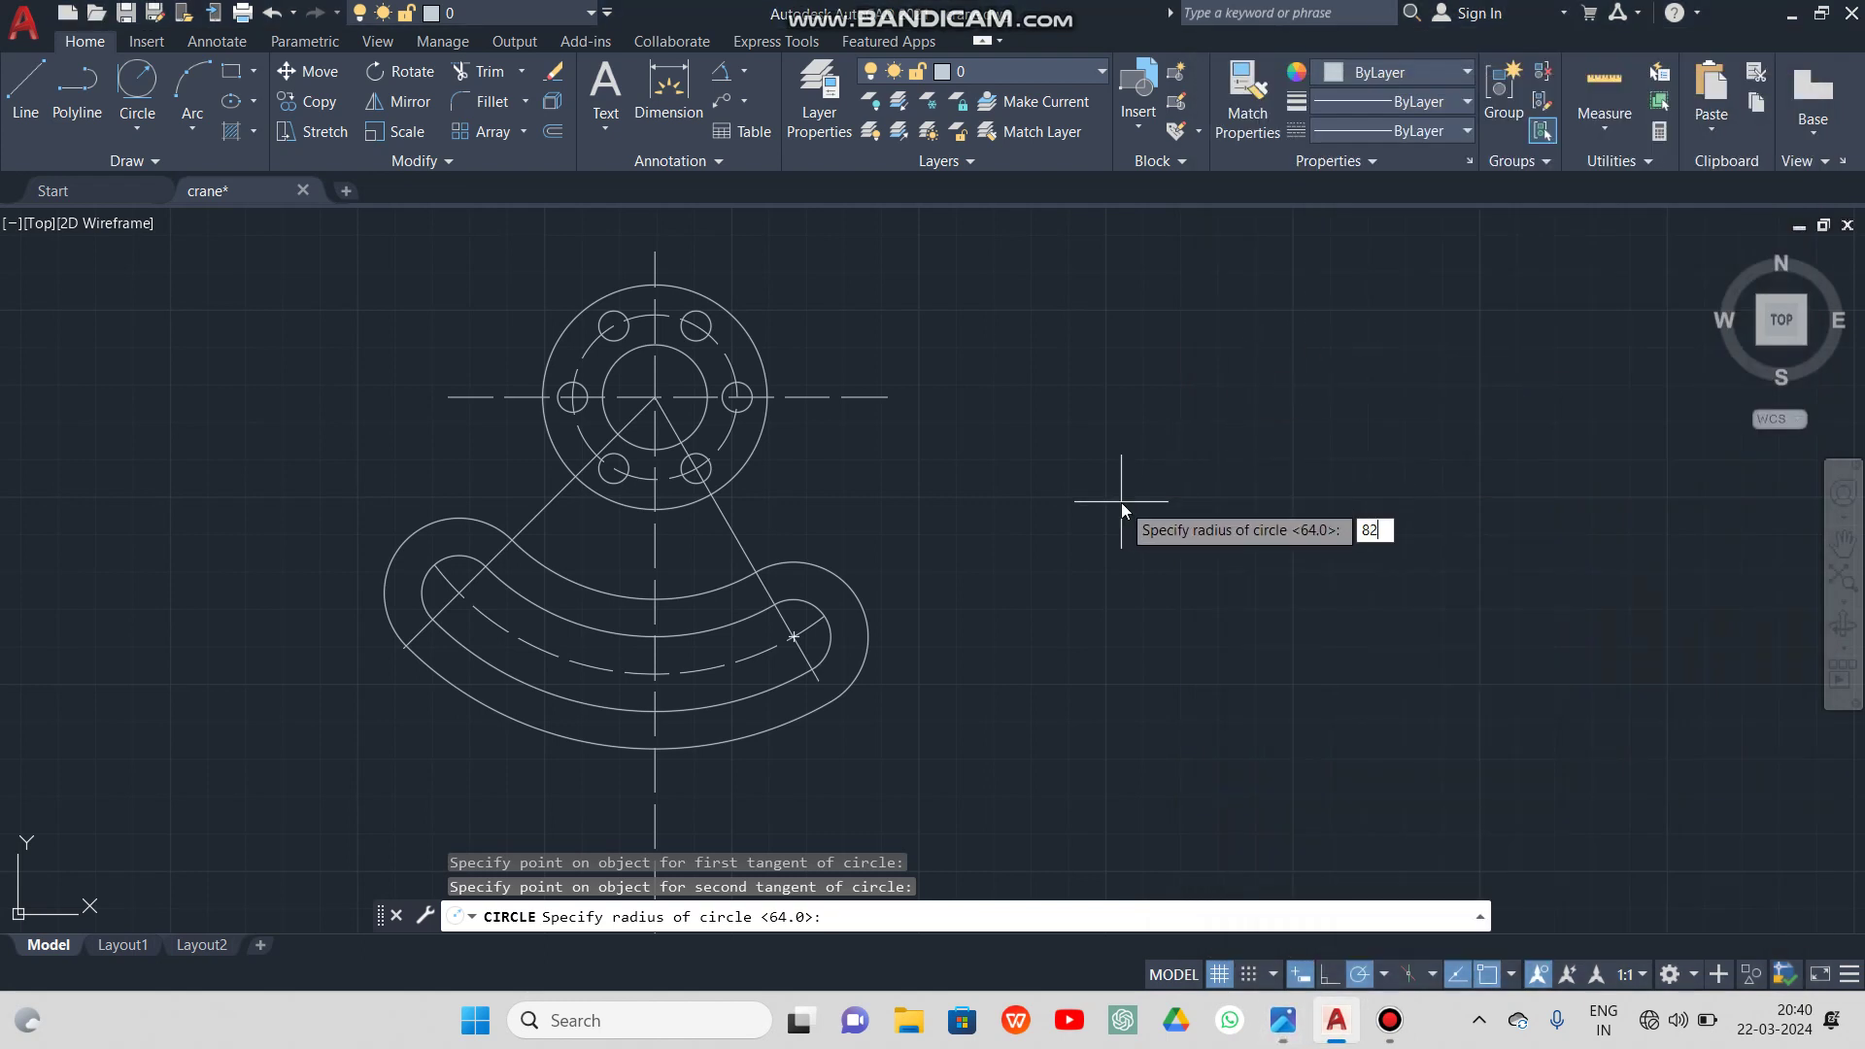
key(Return)
Trim the 82-radius circle down to the right-hand arc between the hub's outer circle and the arm's right end
click(462, 74)
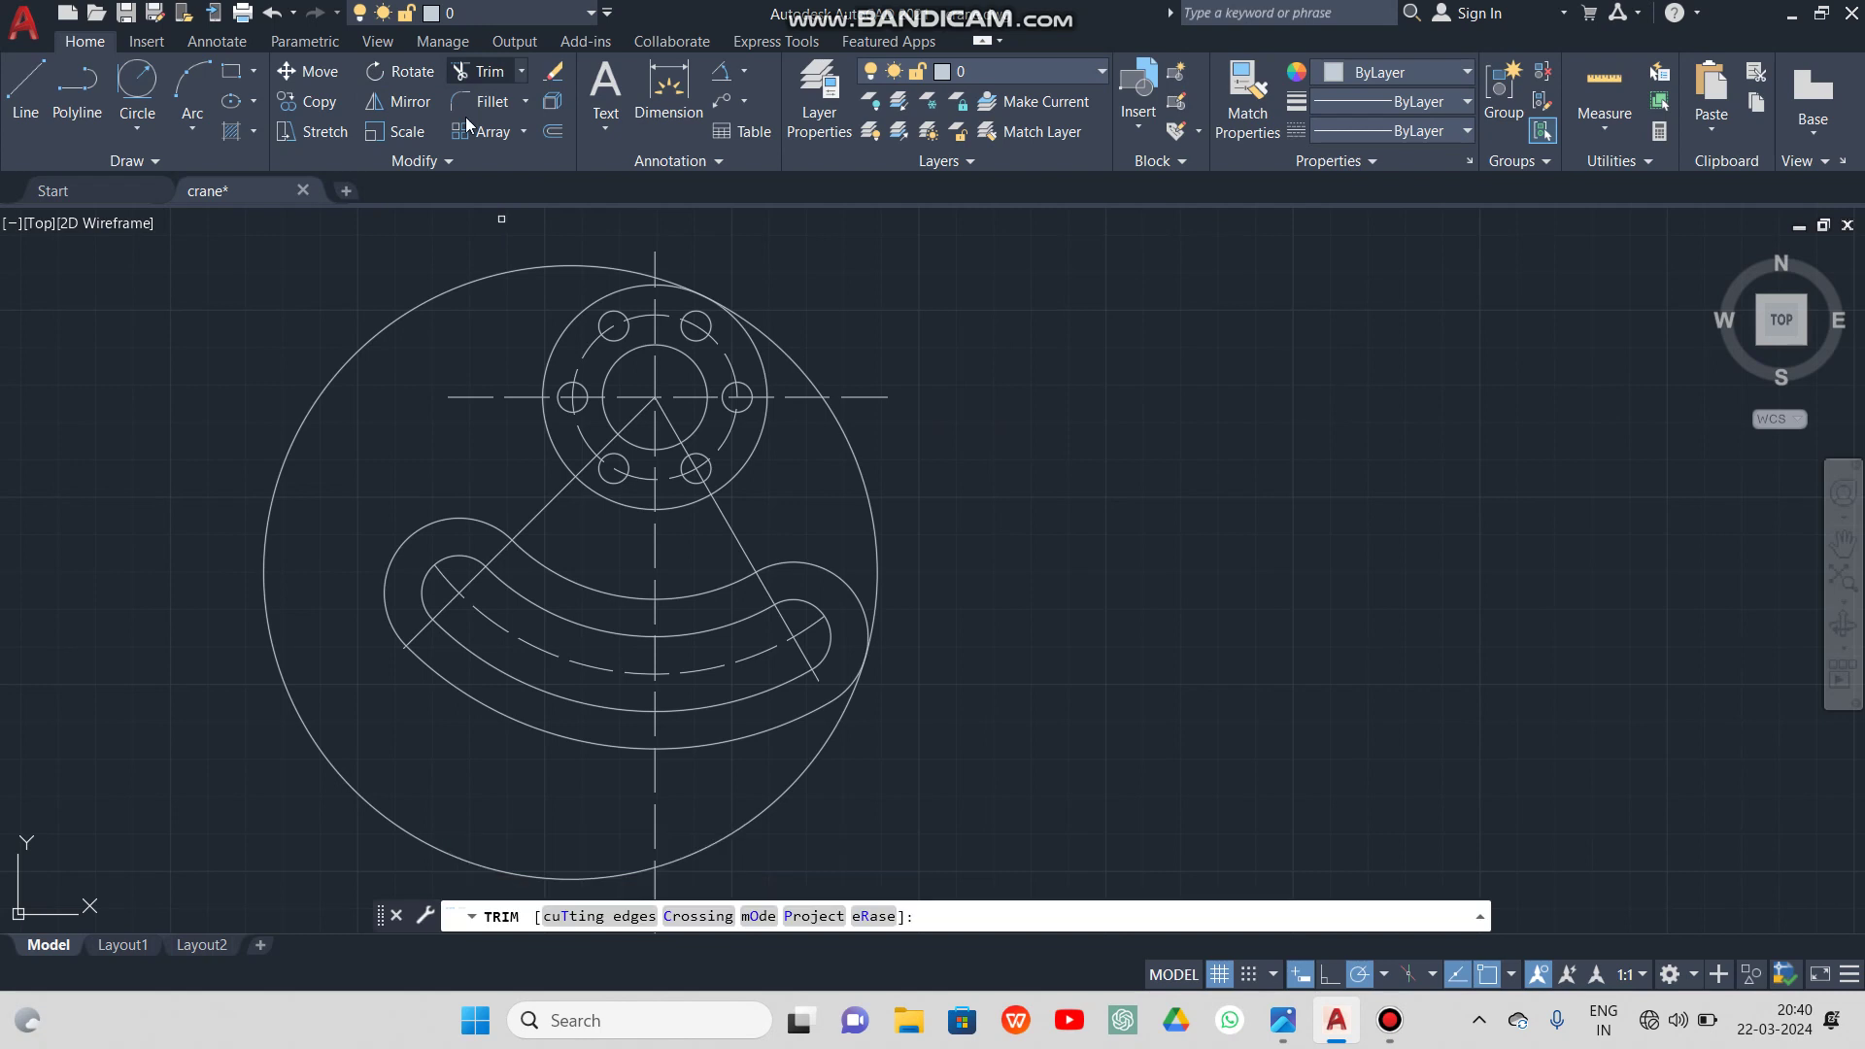
click(490, 275)
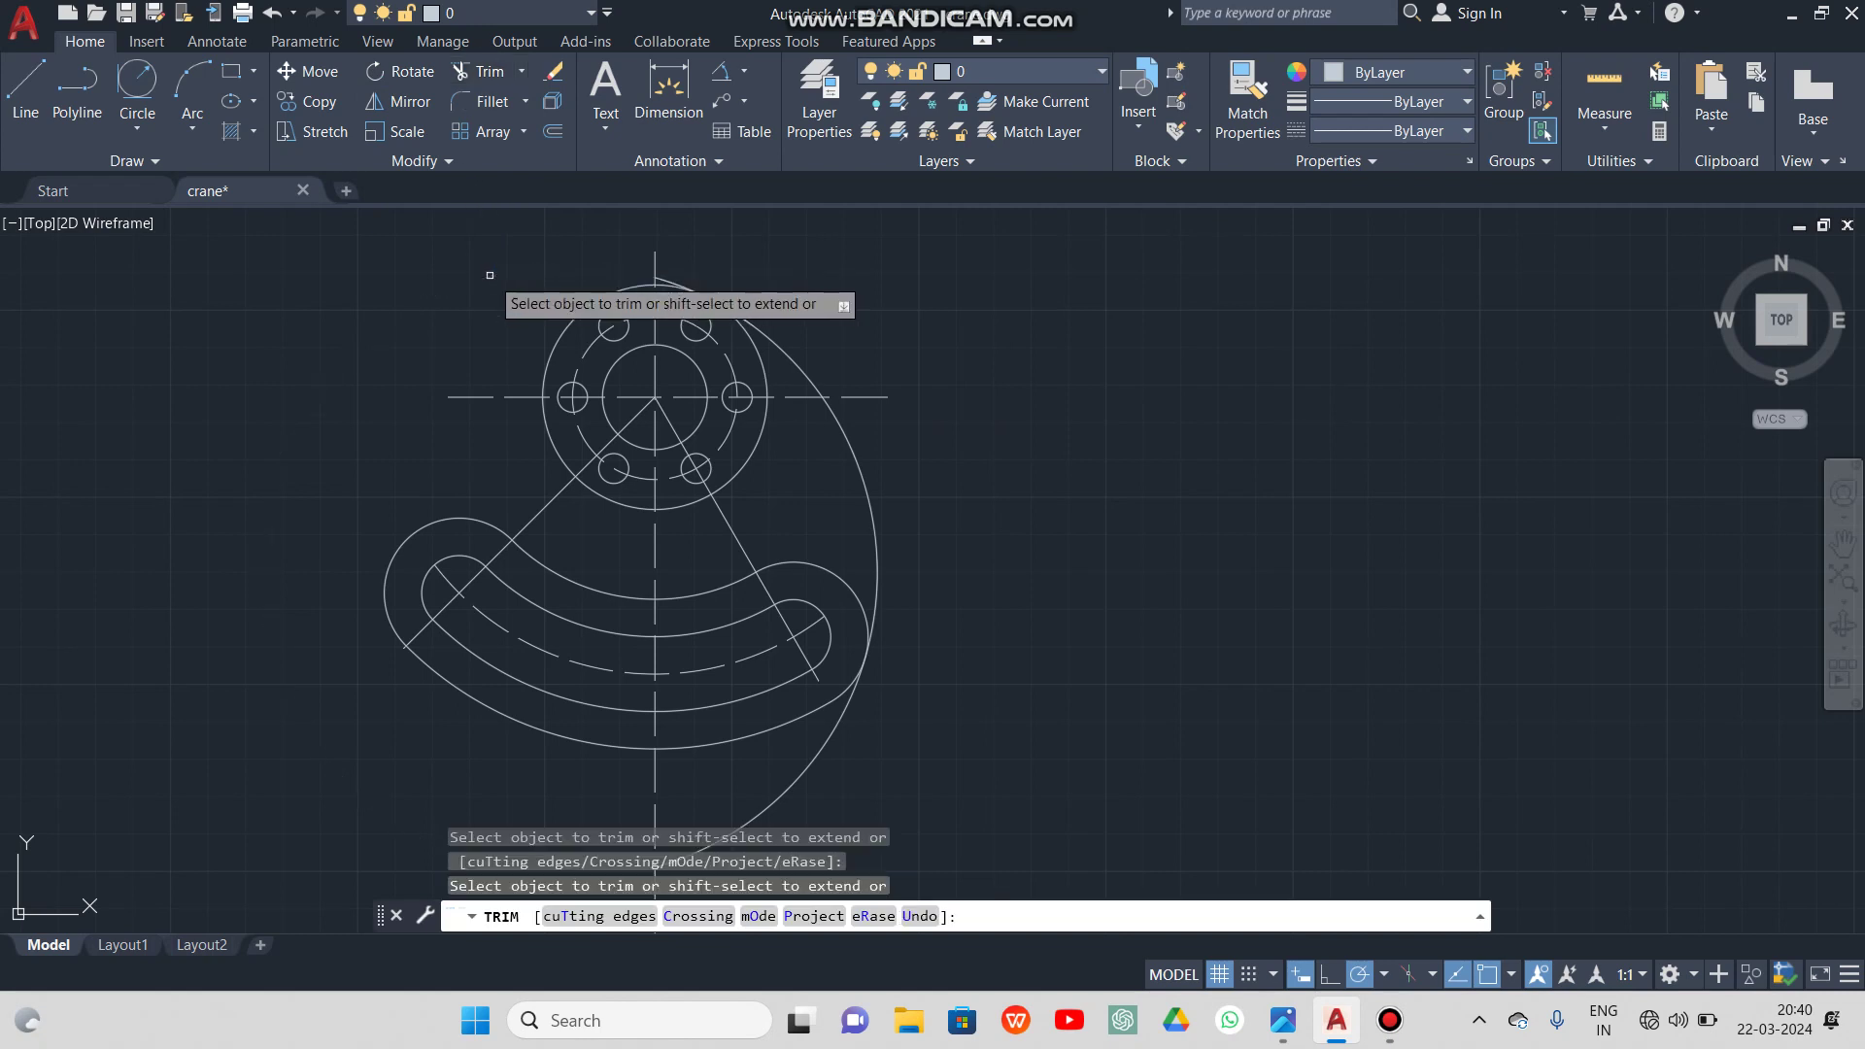
scroll(658, 283, up, 6)
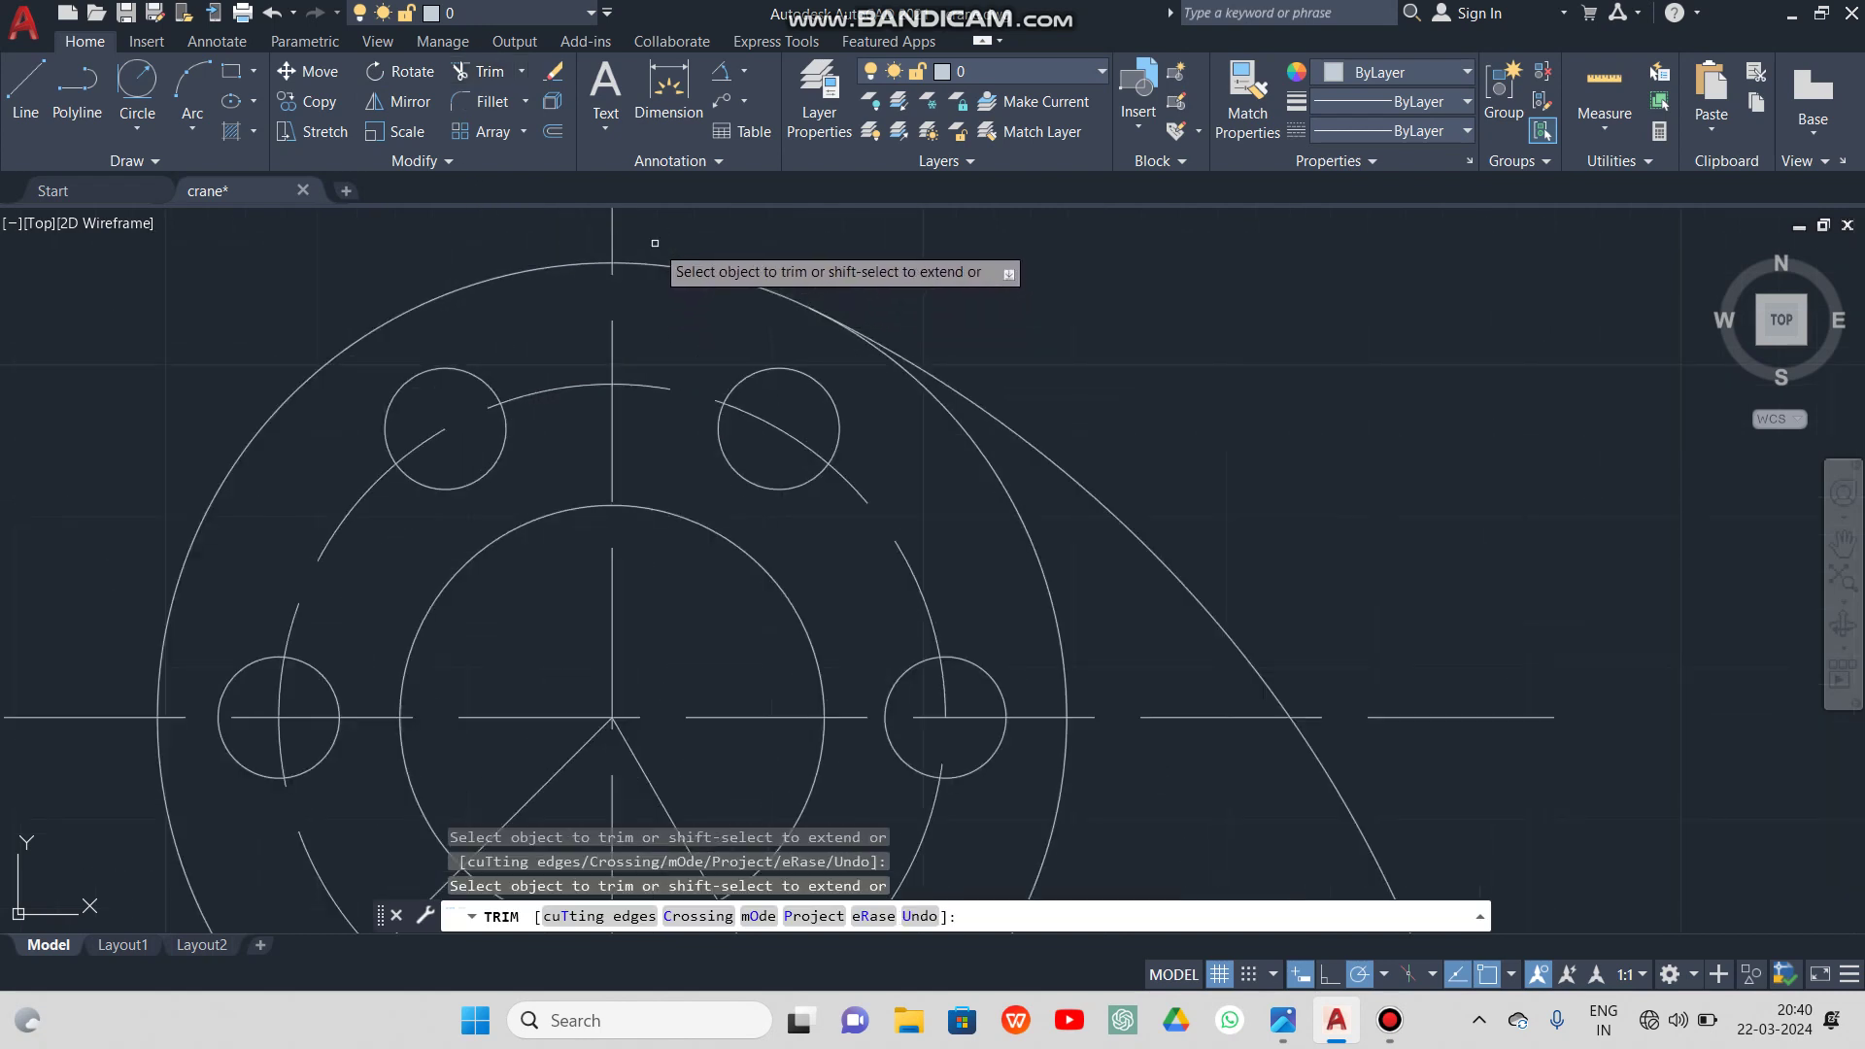
scroll(653, 243, down, 6)
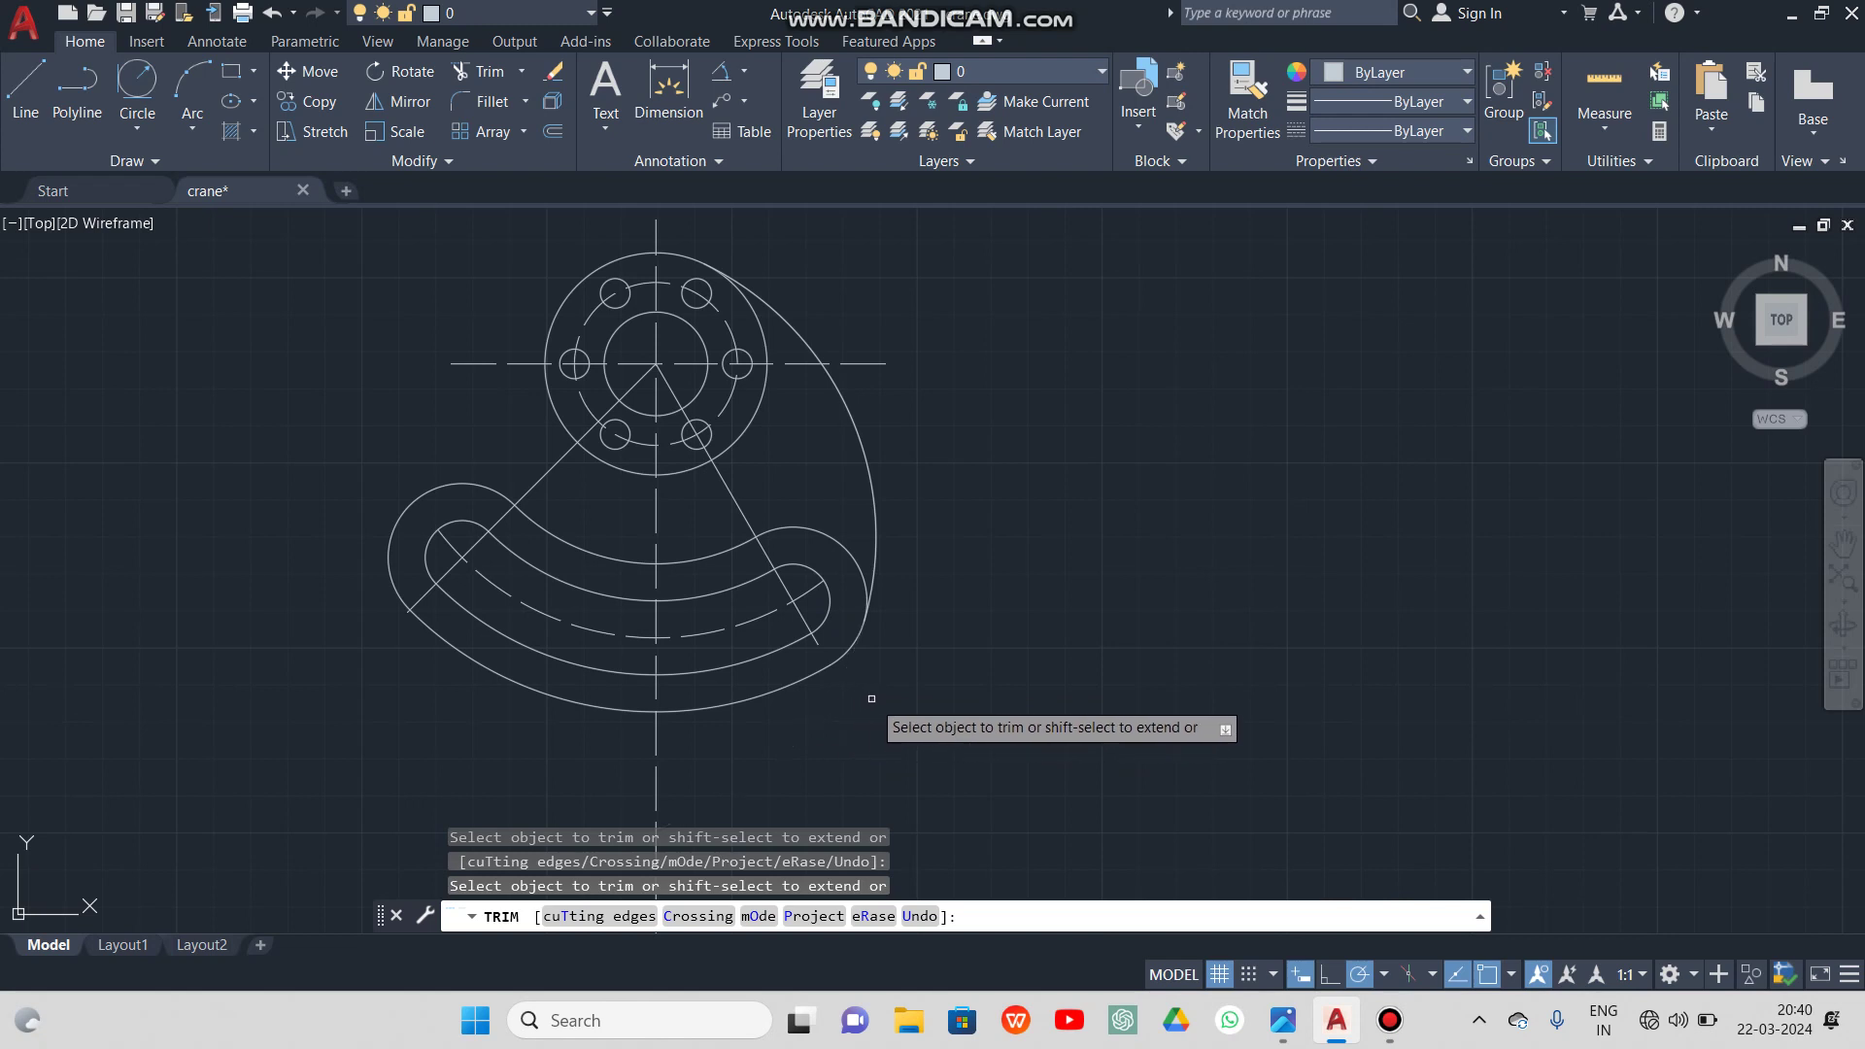
scroll(854, 588, up, 4)
scroll(850, 583, down, 4)
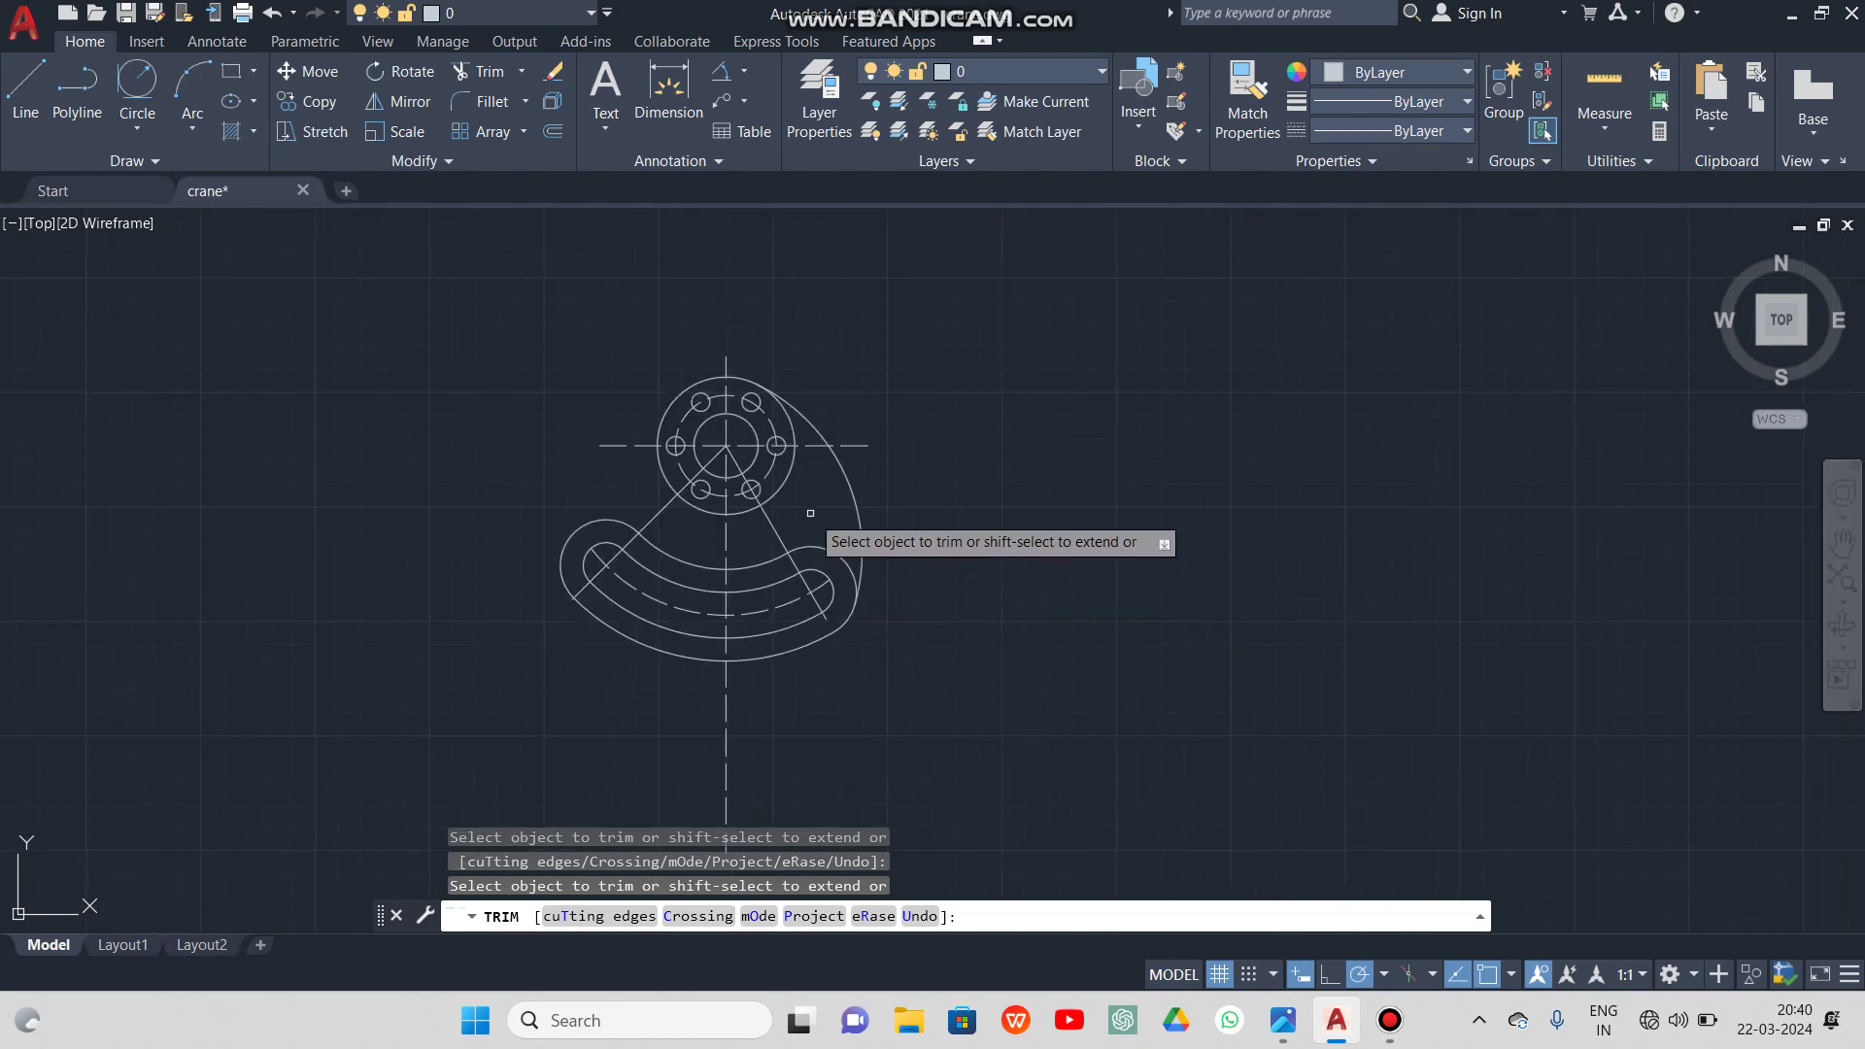
key(Escape)
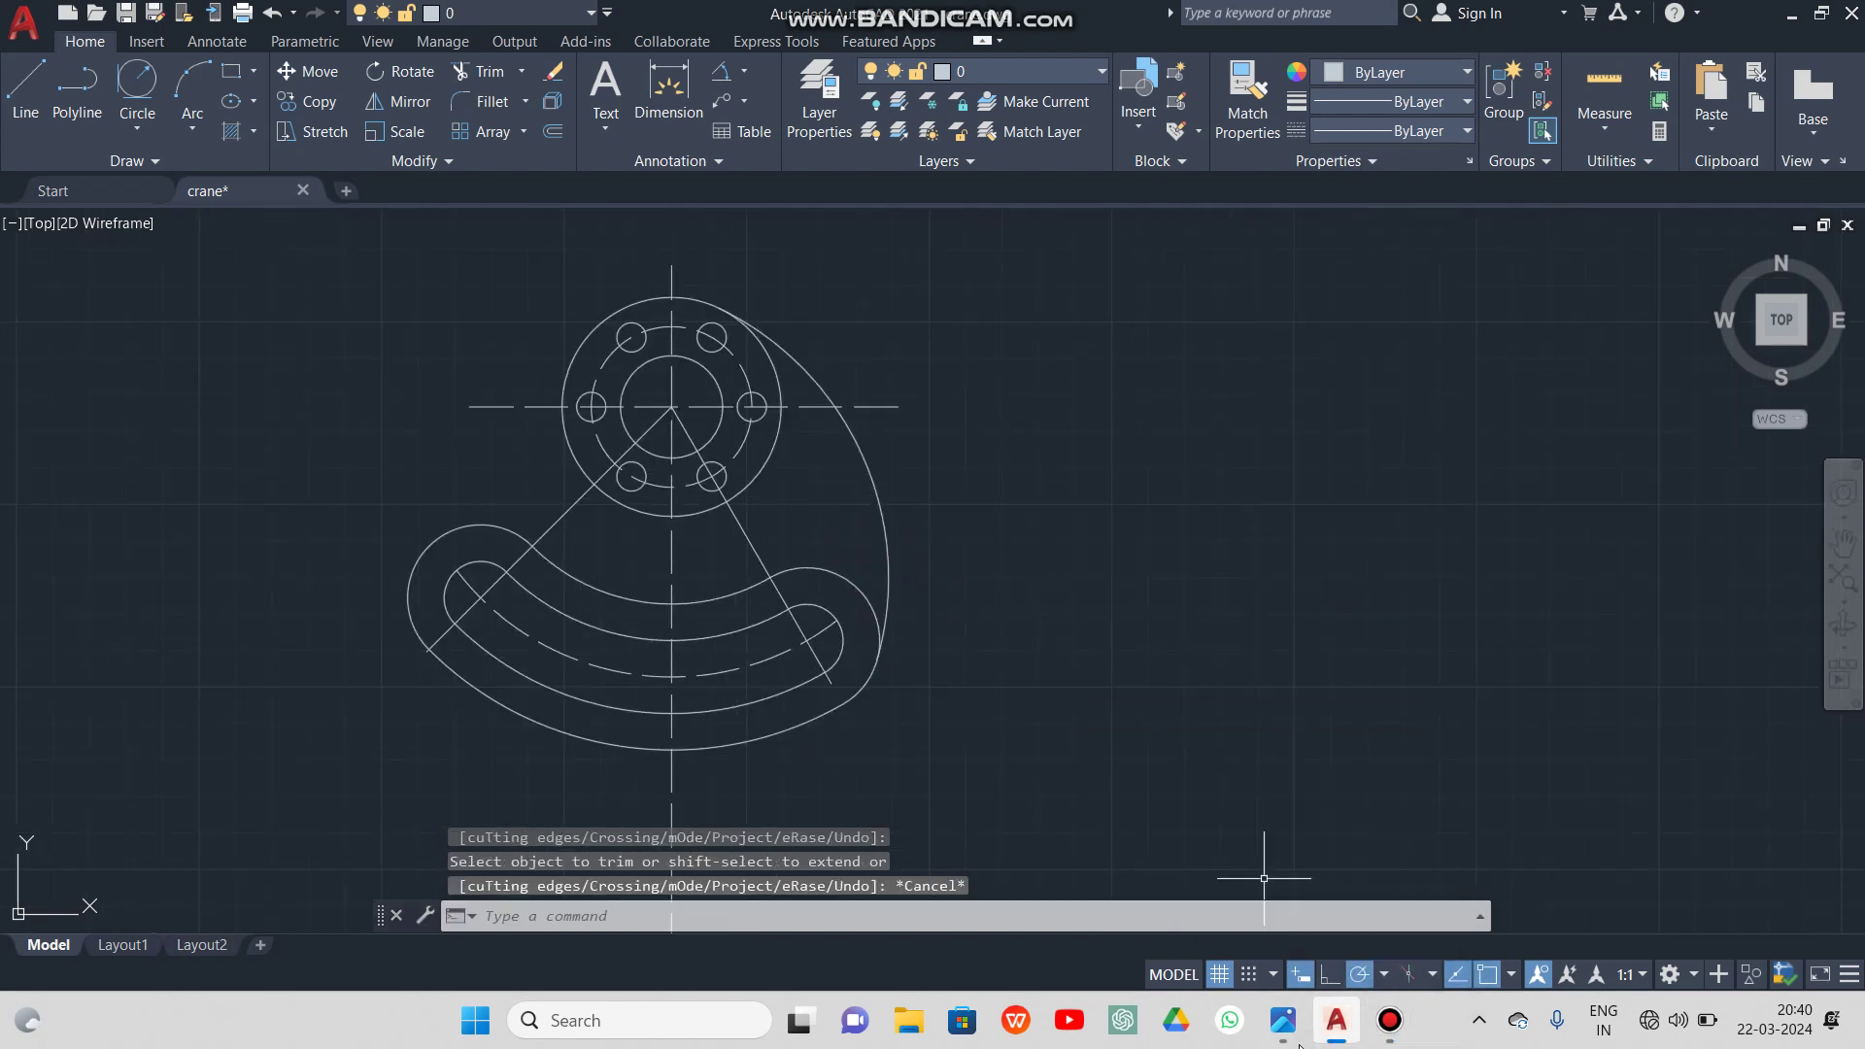
Check the reference image and draw a 25-radius circle tangent to the hub's outer circle and the arm's left rounded end
click(1282, 1020)
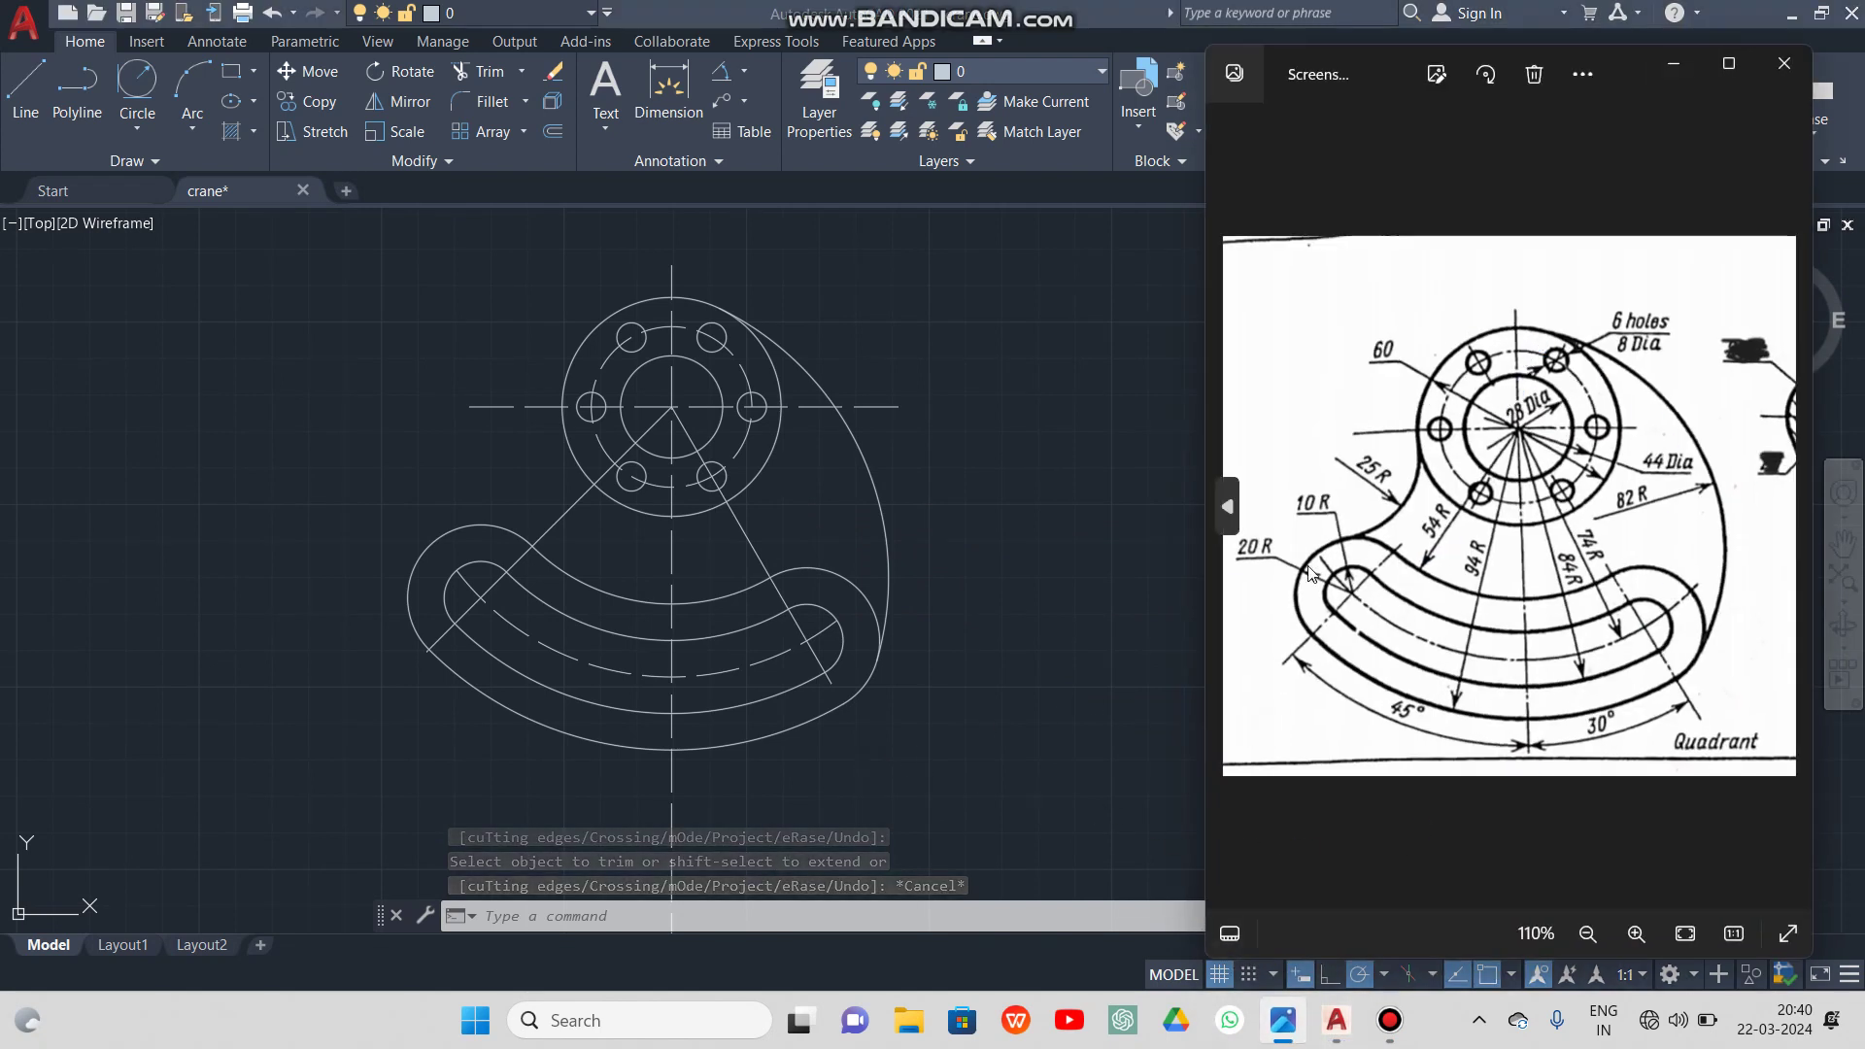
click(1675, 66)
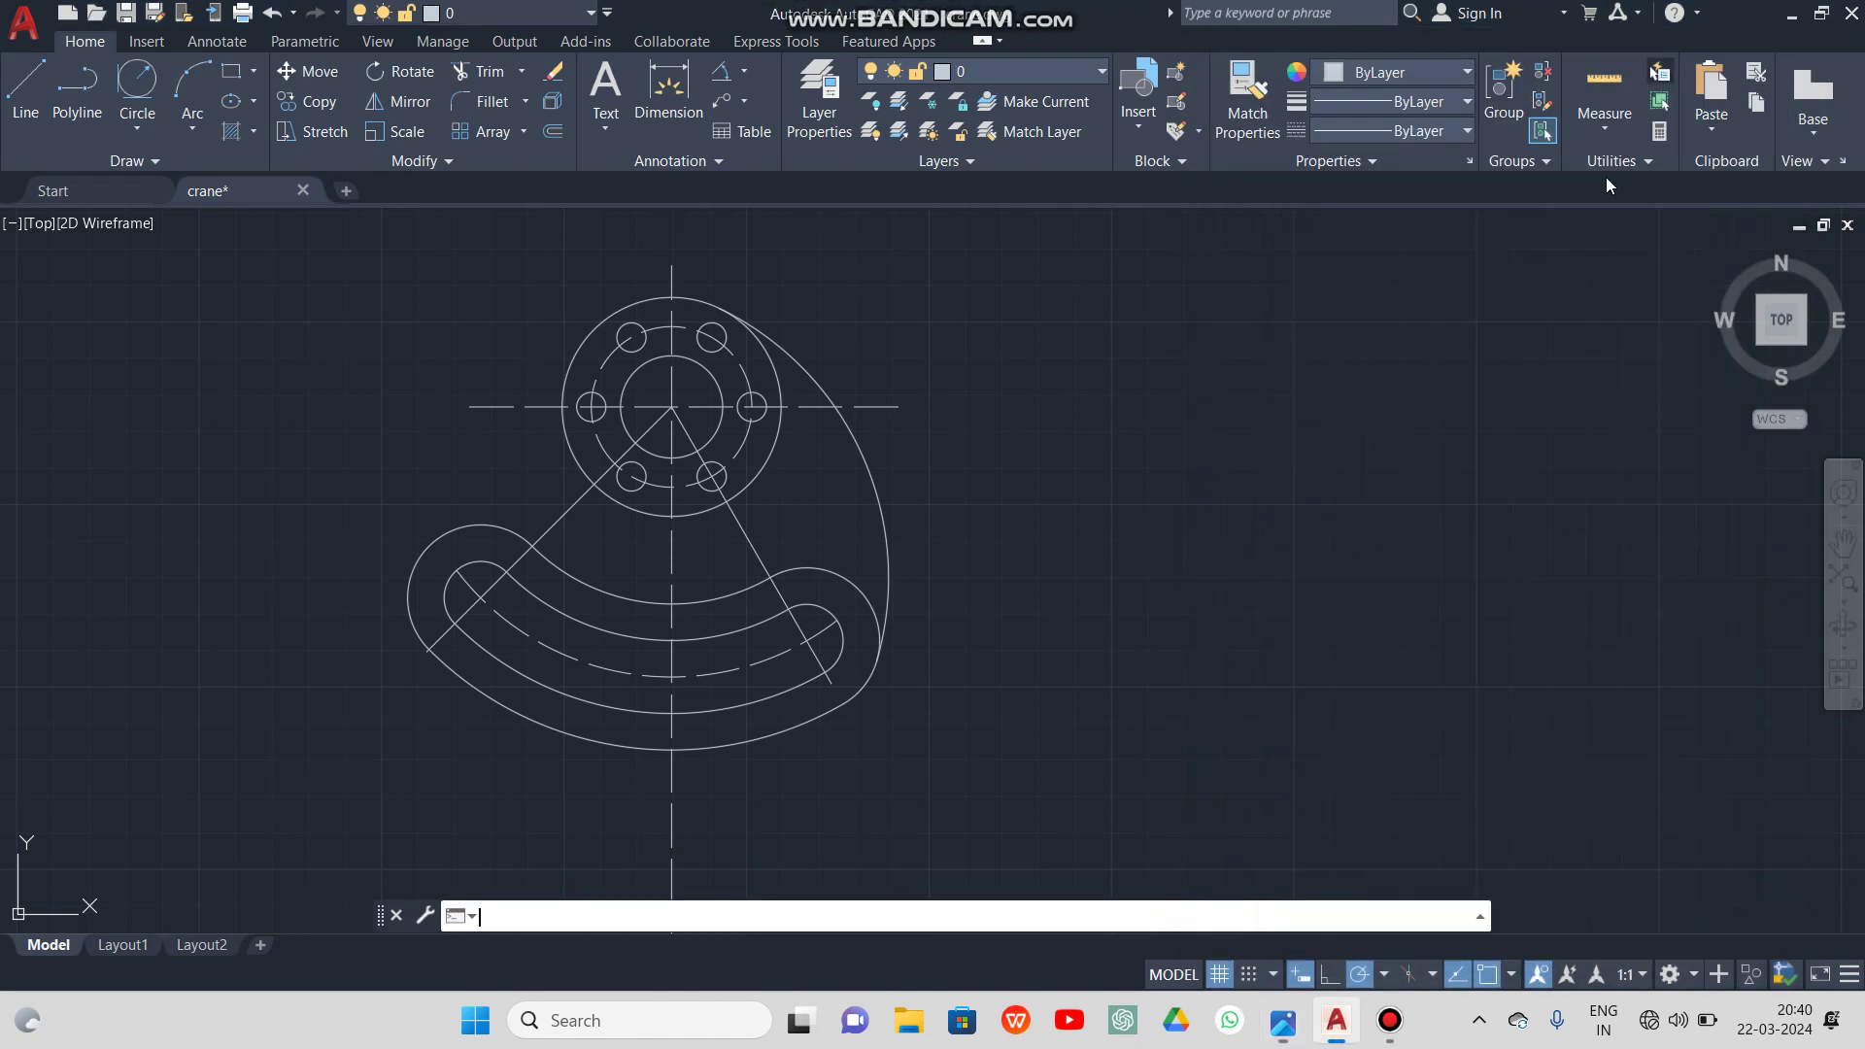
click(137, 88)
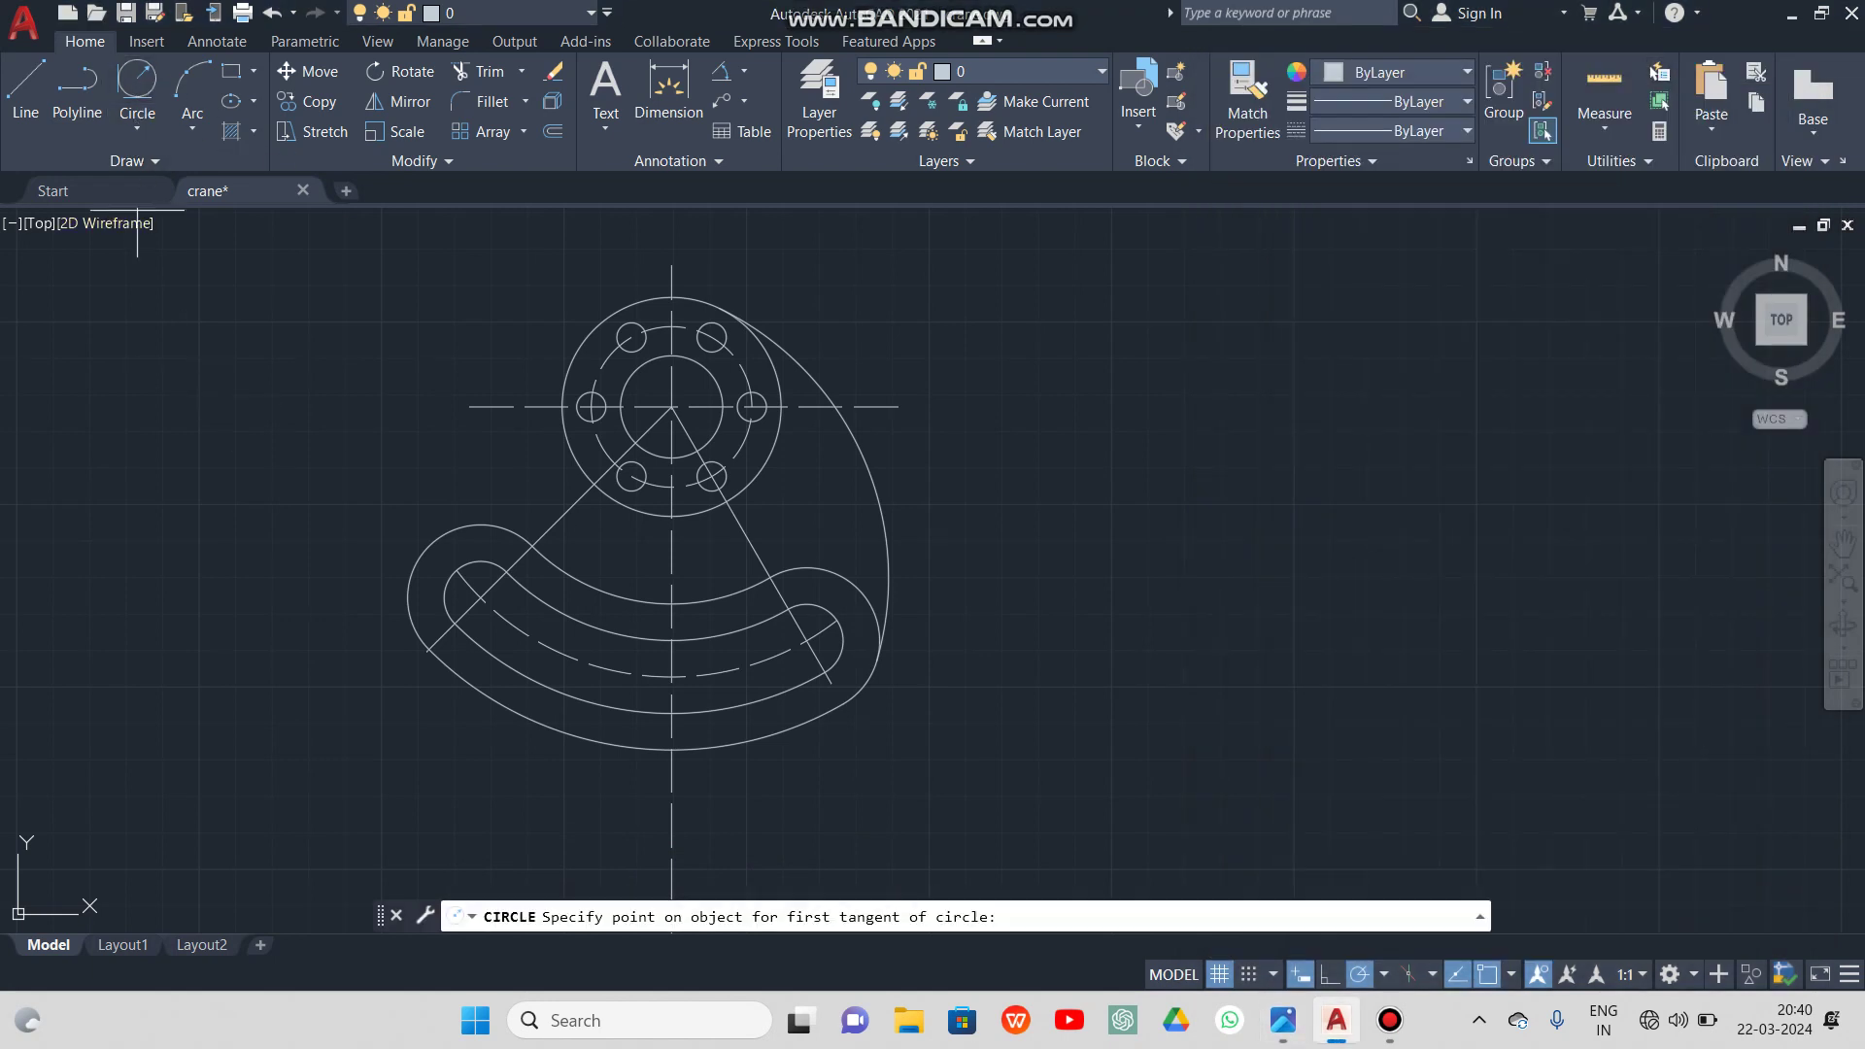
click(564, 422)
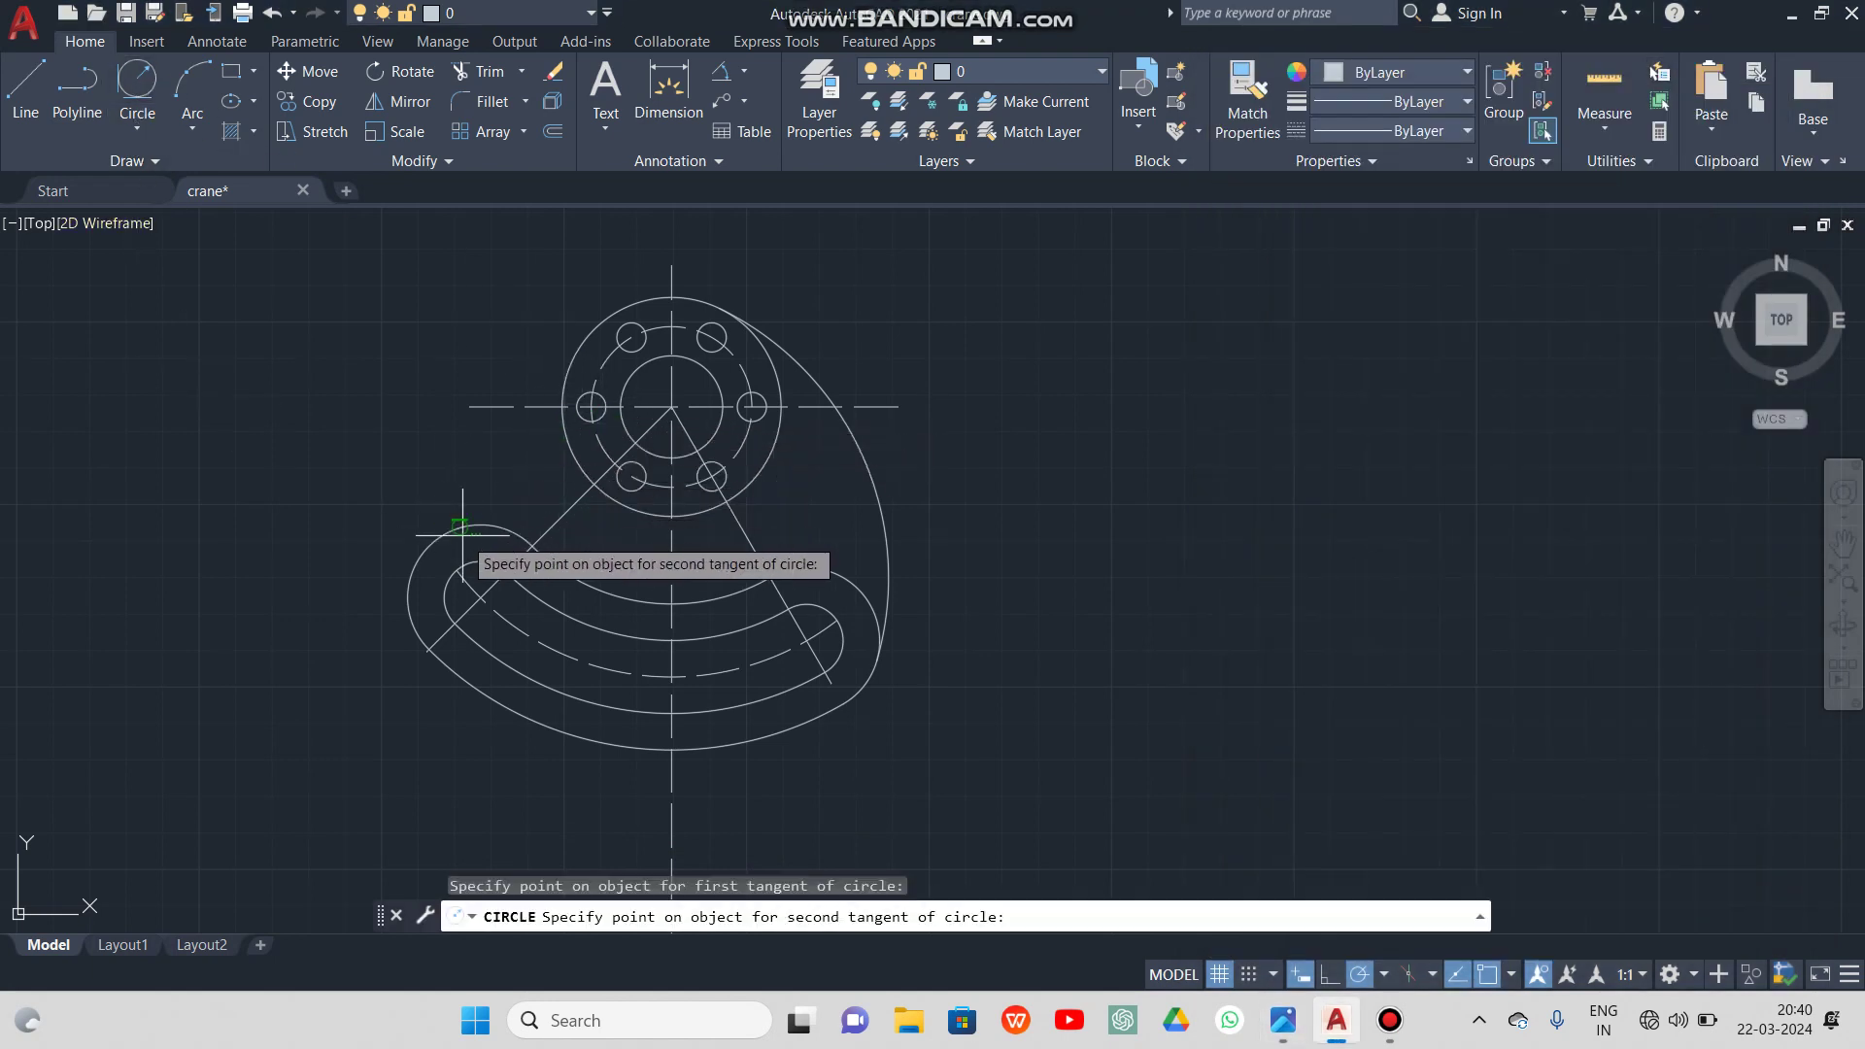
click(439, 532)
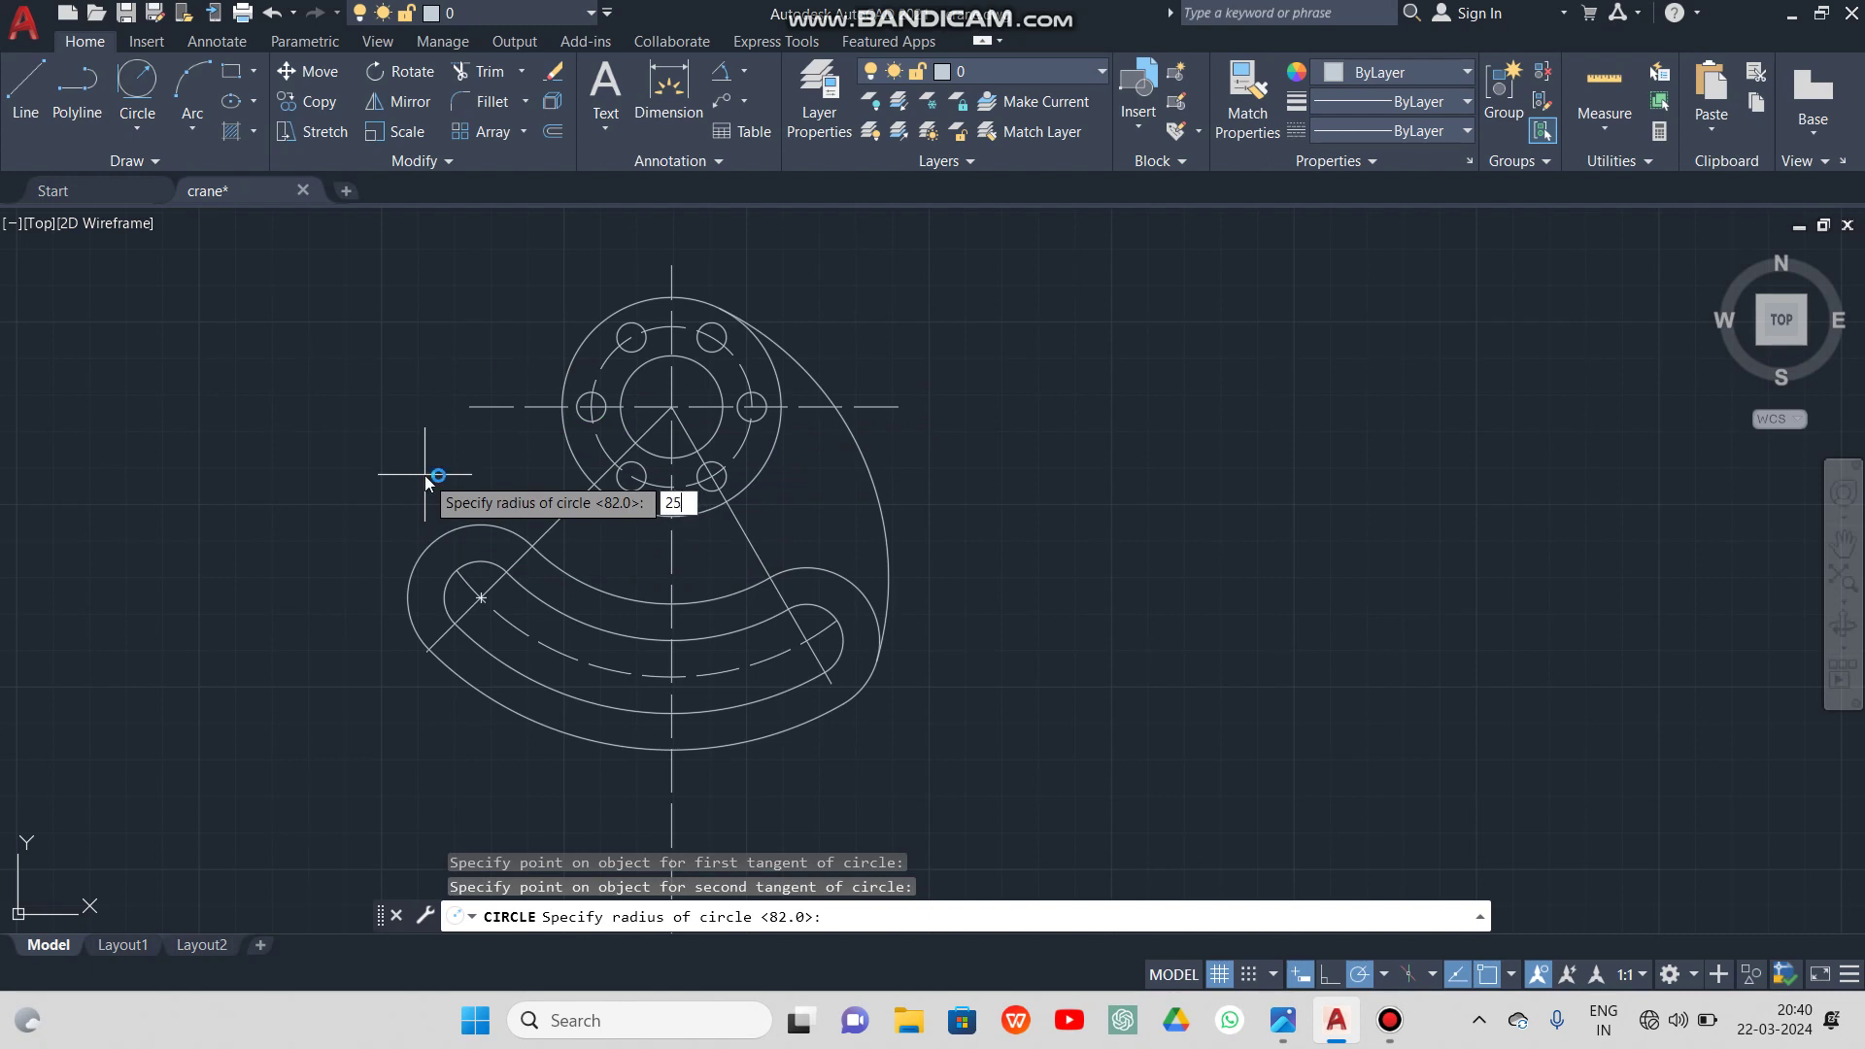
key(Return)
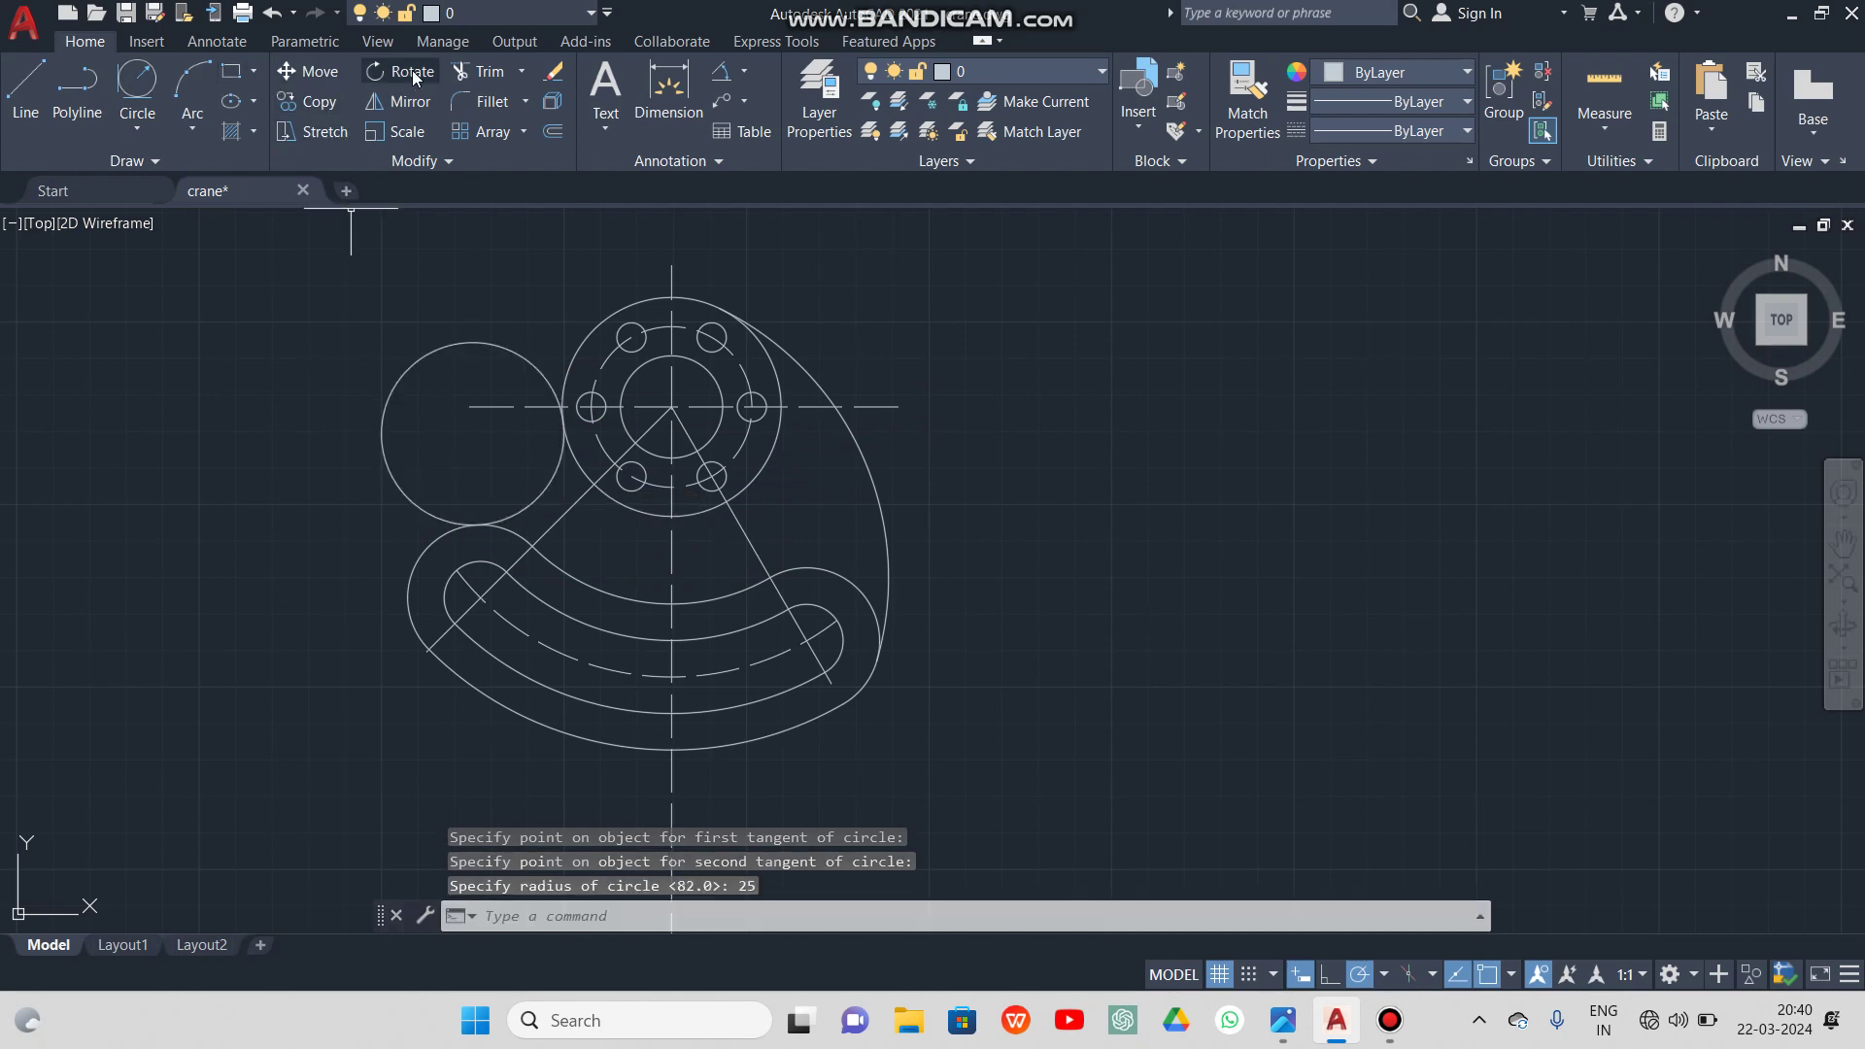
Try to trim the 25-radius circle near its tangency with the hub's outer circle
click(463, 78)
scroll(505, 253, up, 4)
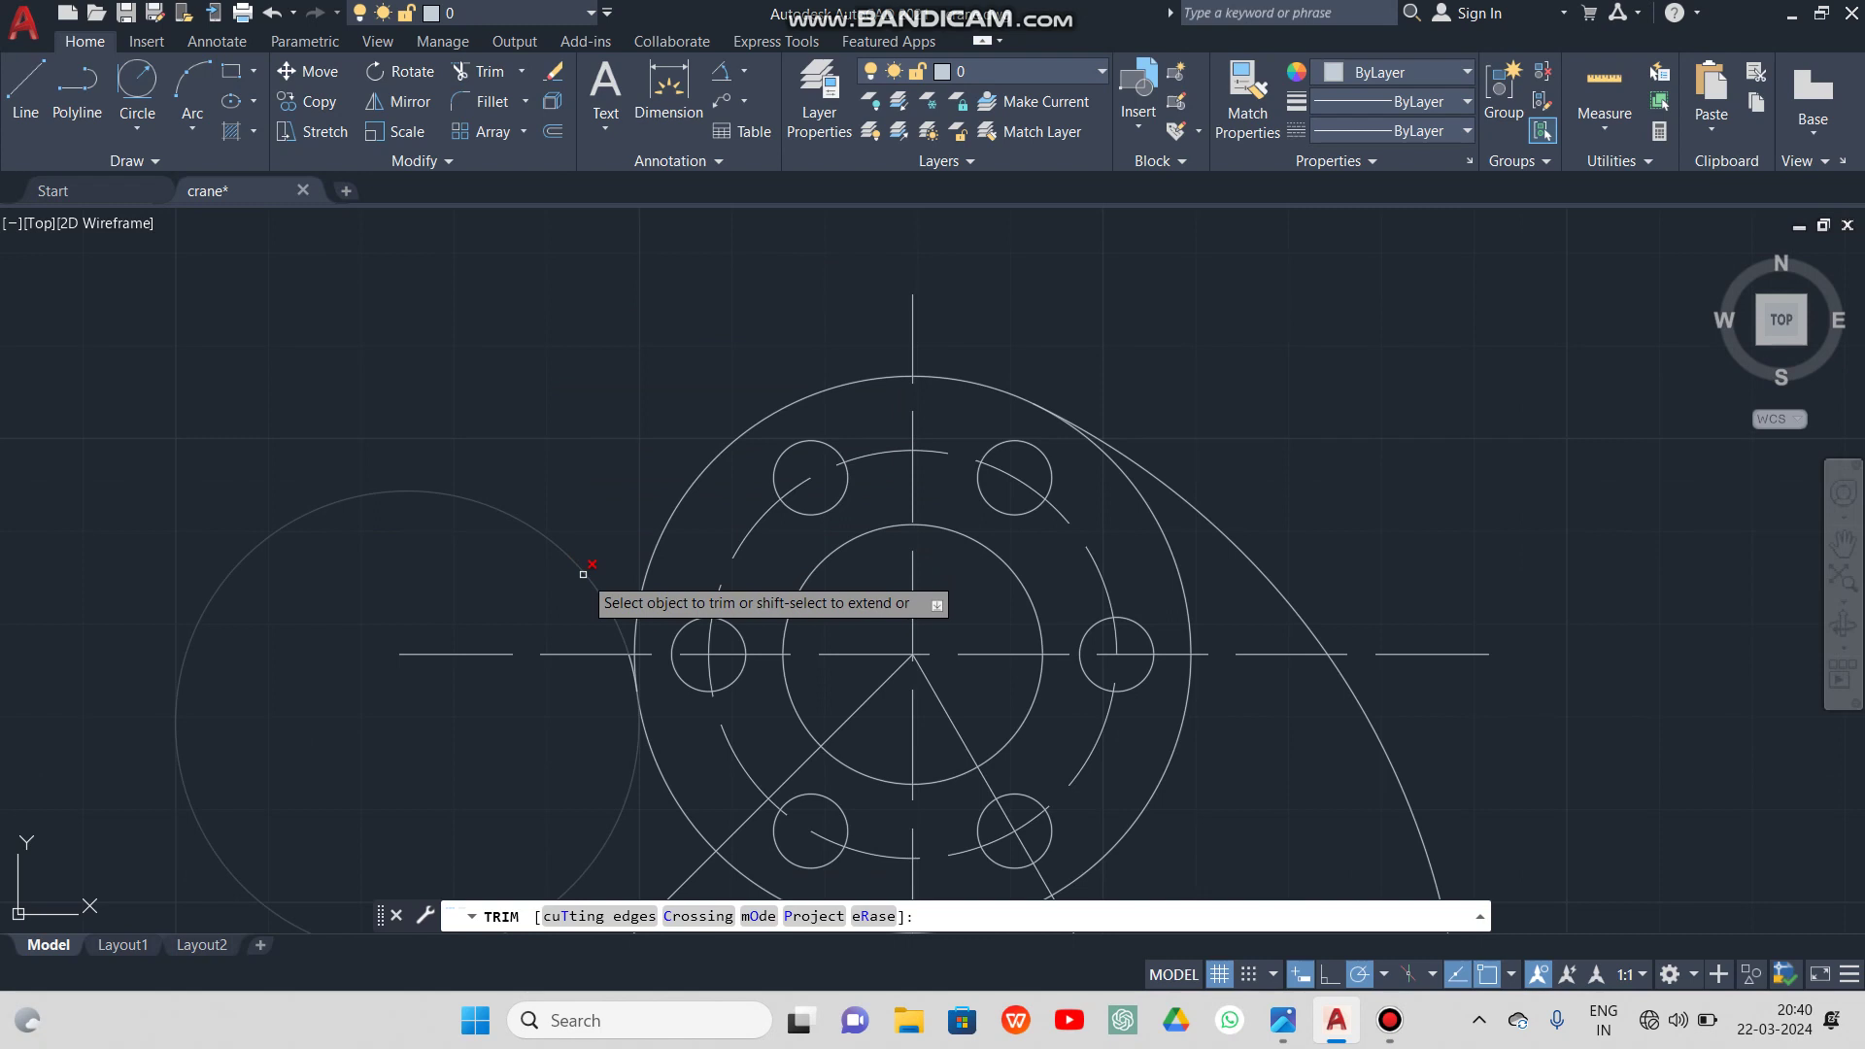
scroll(593, 582, up, 5)
click(679, 720)
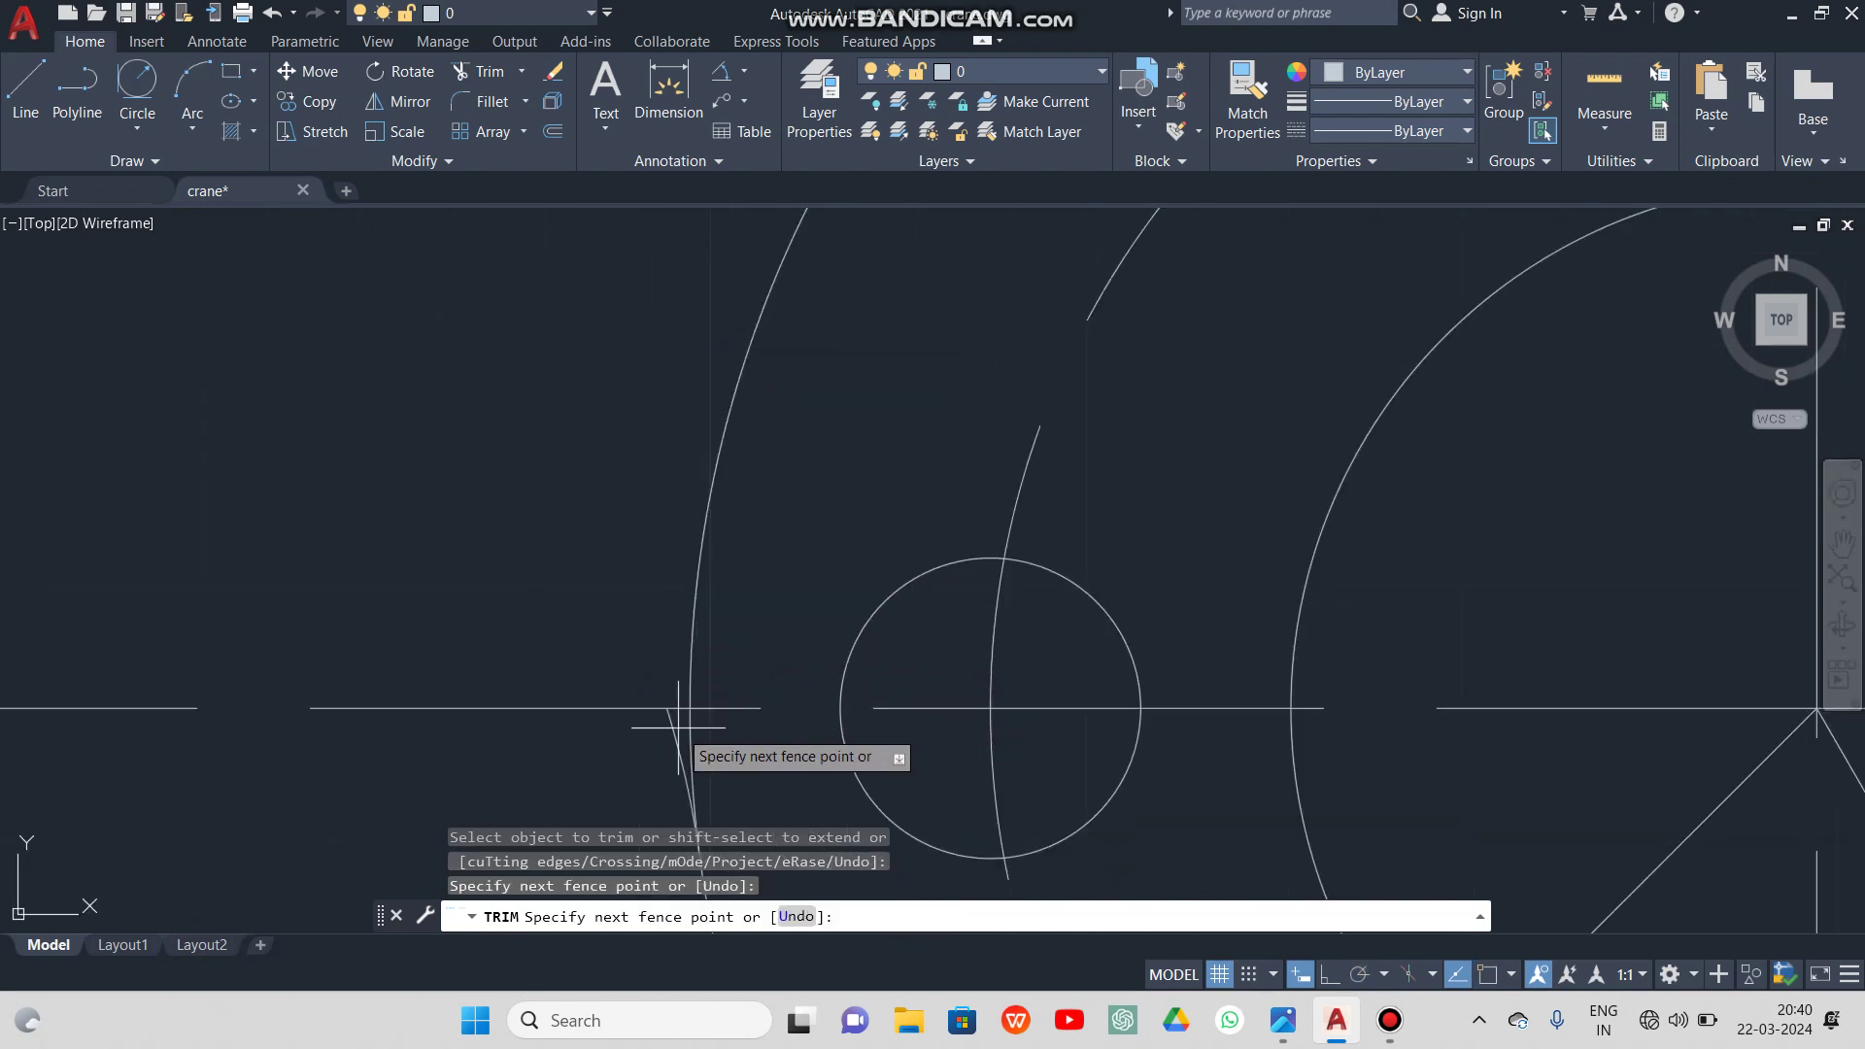
key(Return)
scroll(593, 444, down, 5)
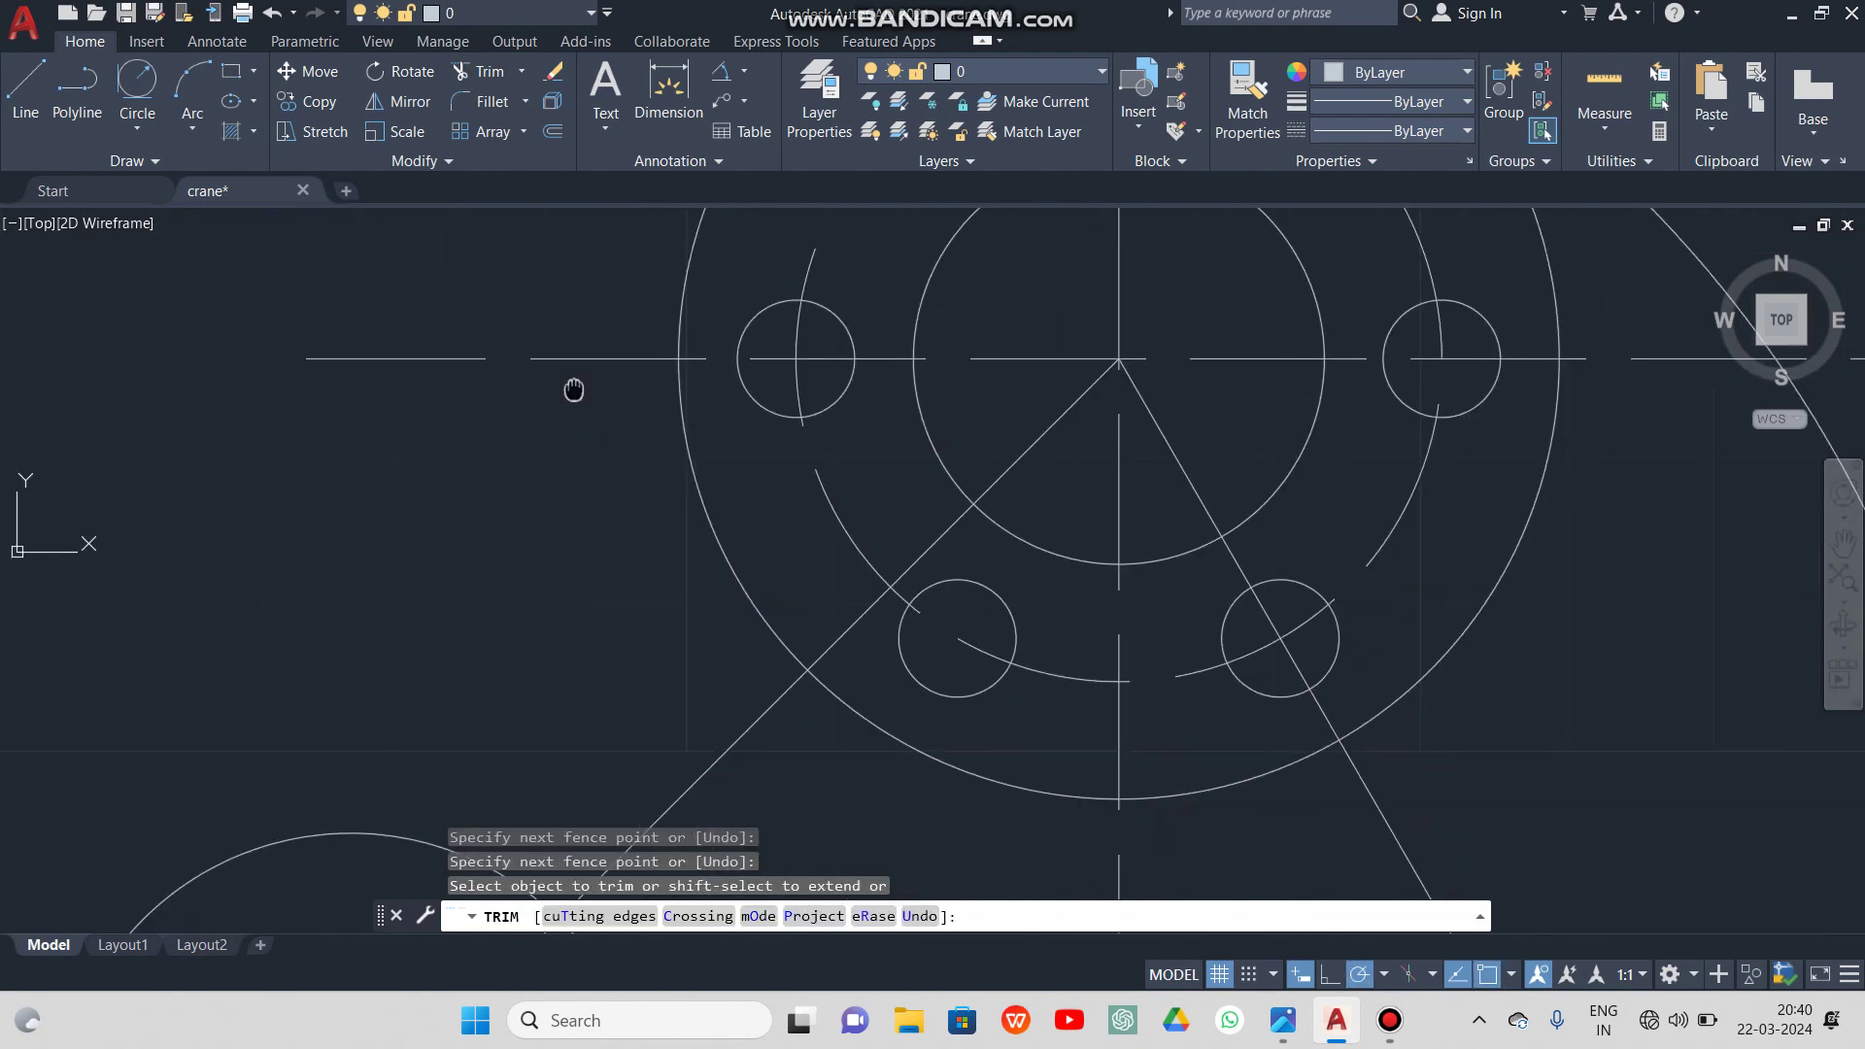
scroll(501, 442, down, 3)
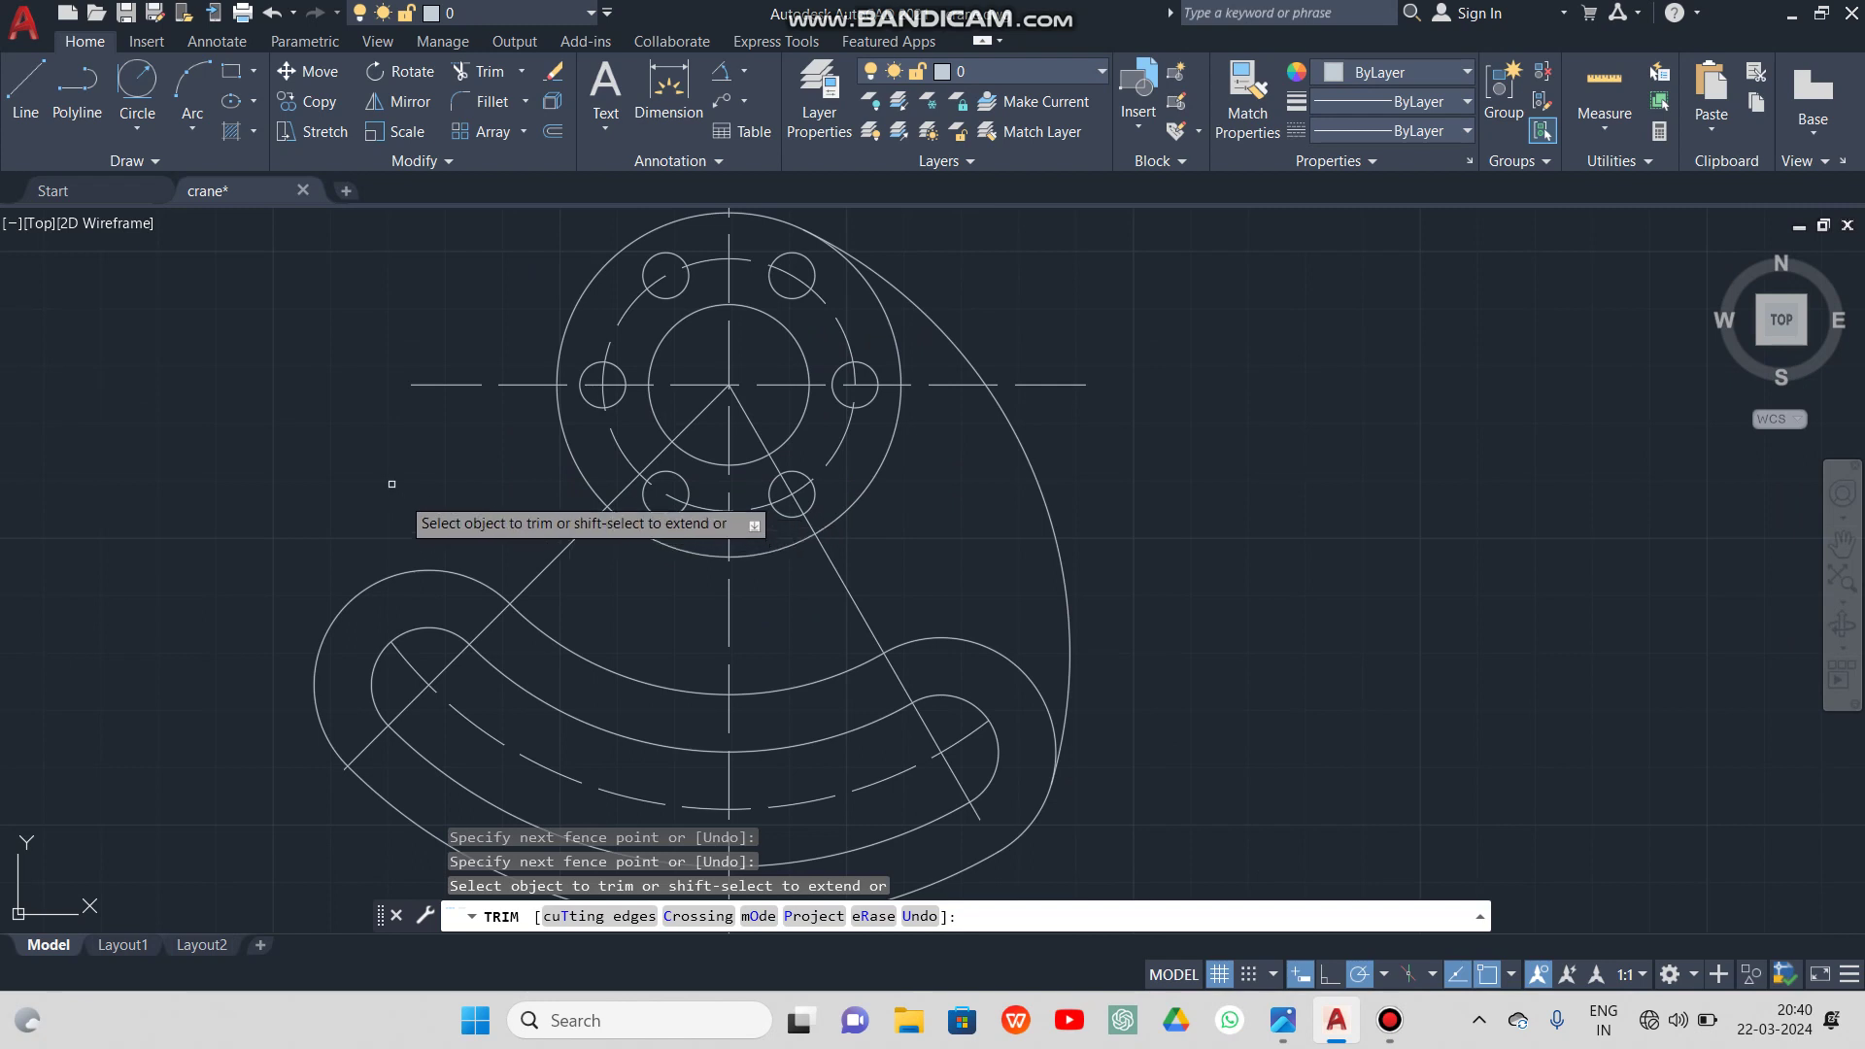
Redraw the 25-radius circle tangent to the arm's left rounded end and the hub's outer circle
click(102, 109)
click(125, 85)
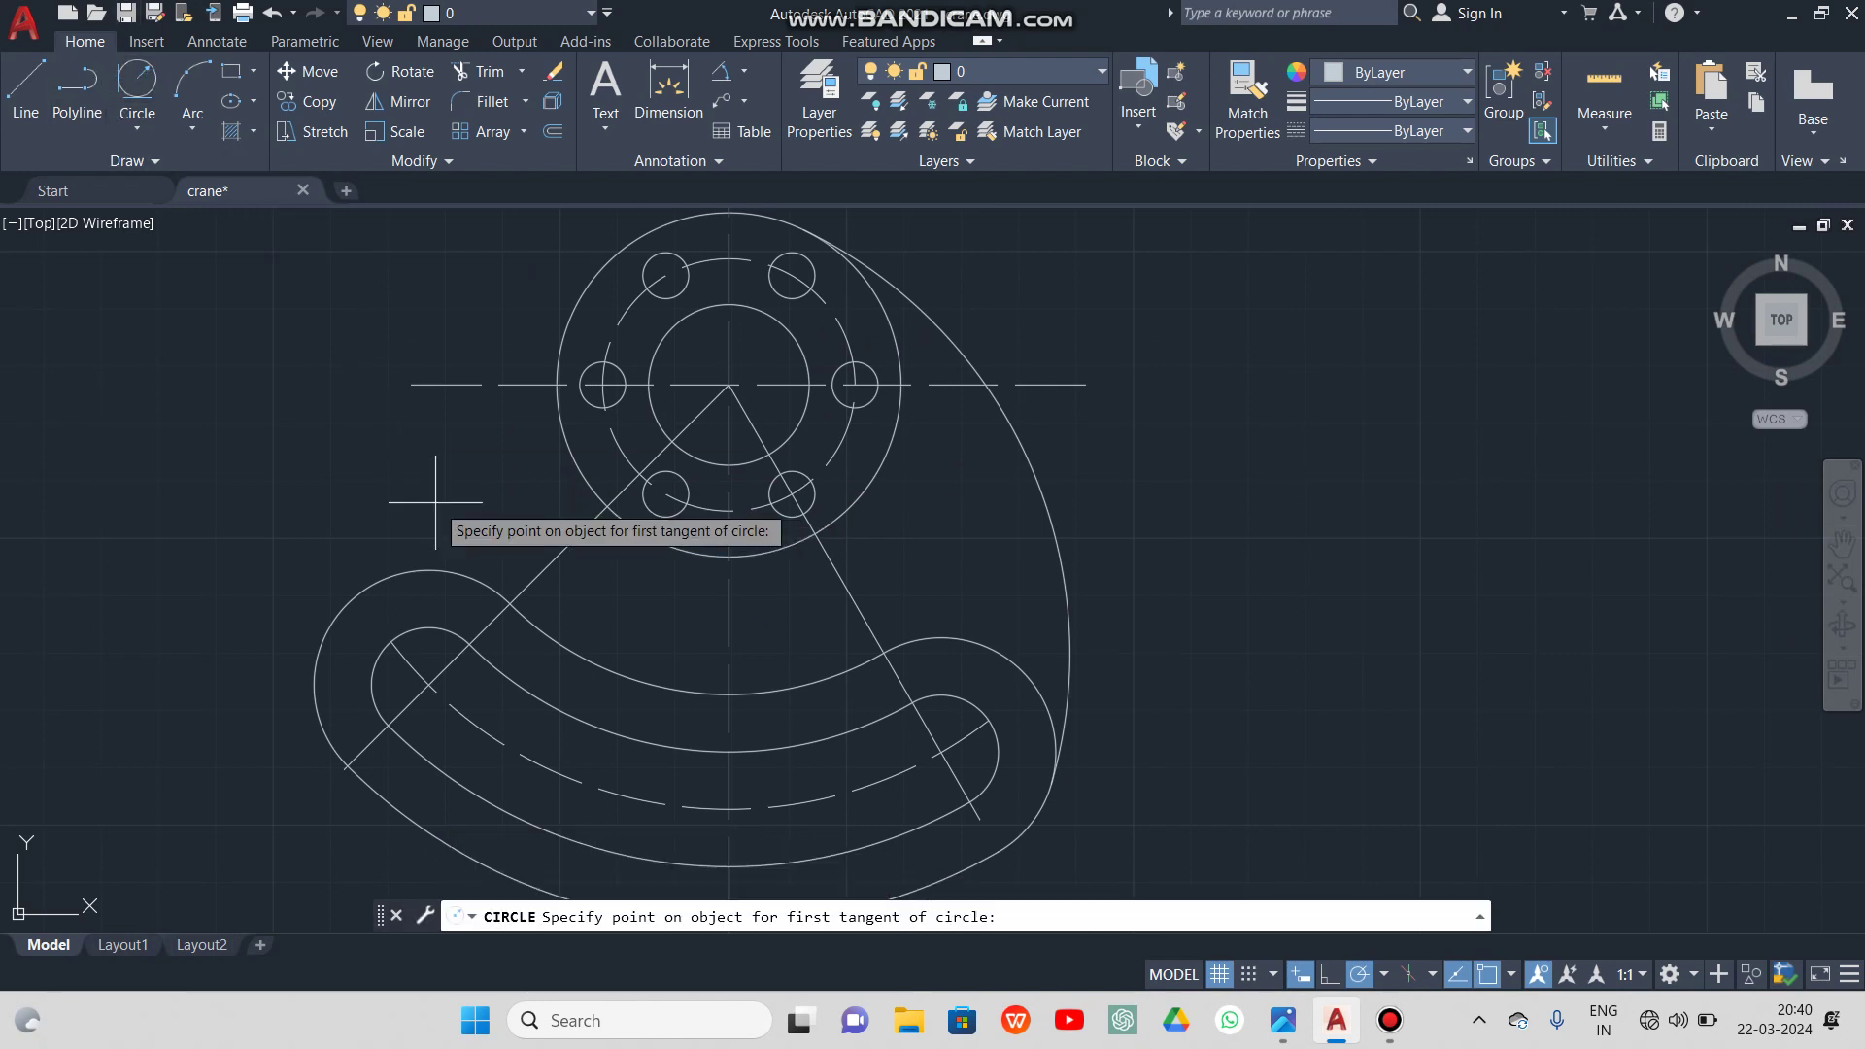
click(434, 570)
click(562, 321)
text(25)
key(Return)
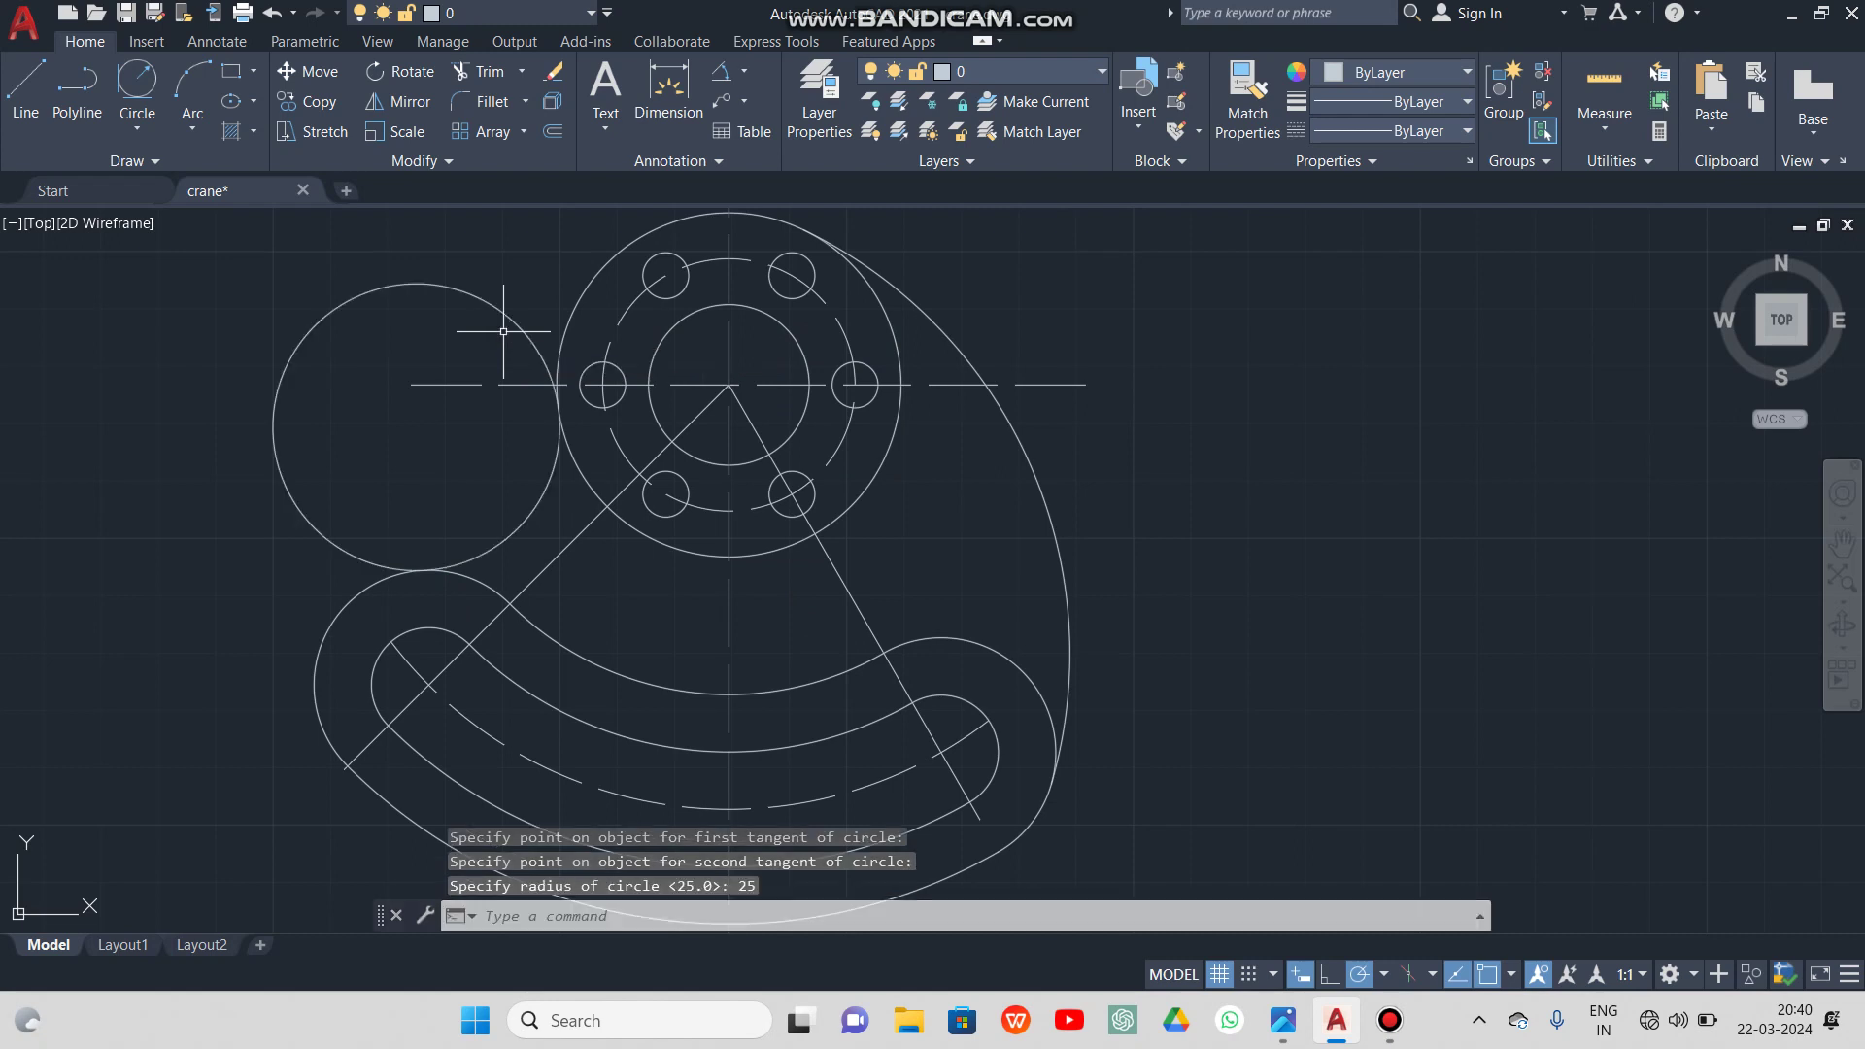
Trim the outer part of the 25-radius circle, leaving the concave arc between the hub and the arm's left end
click(485, 71)
drag(388, 272, 483, 363)
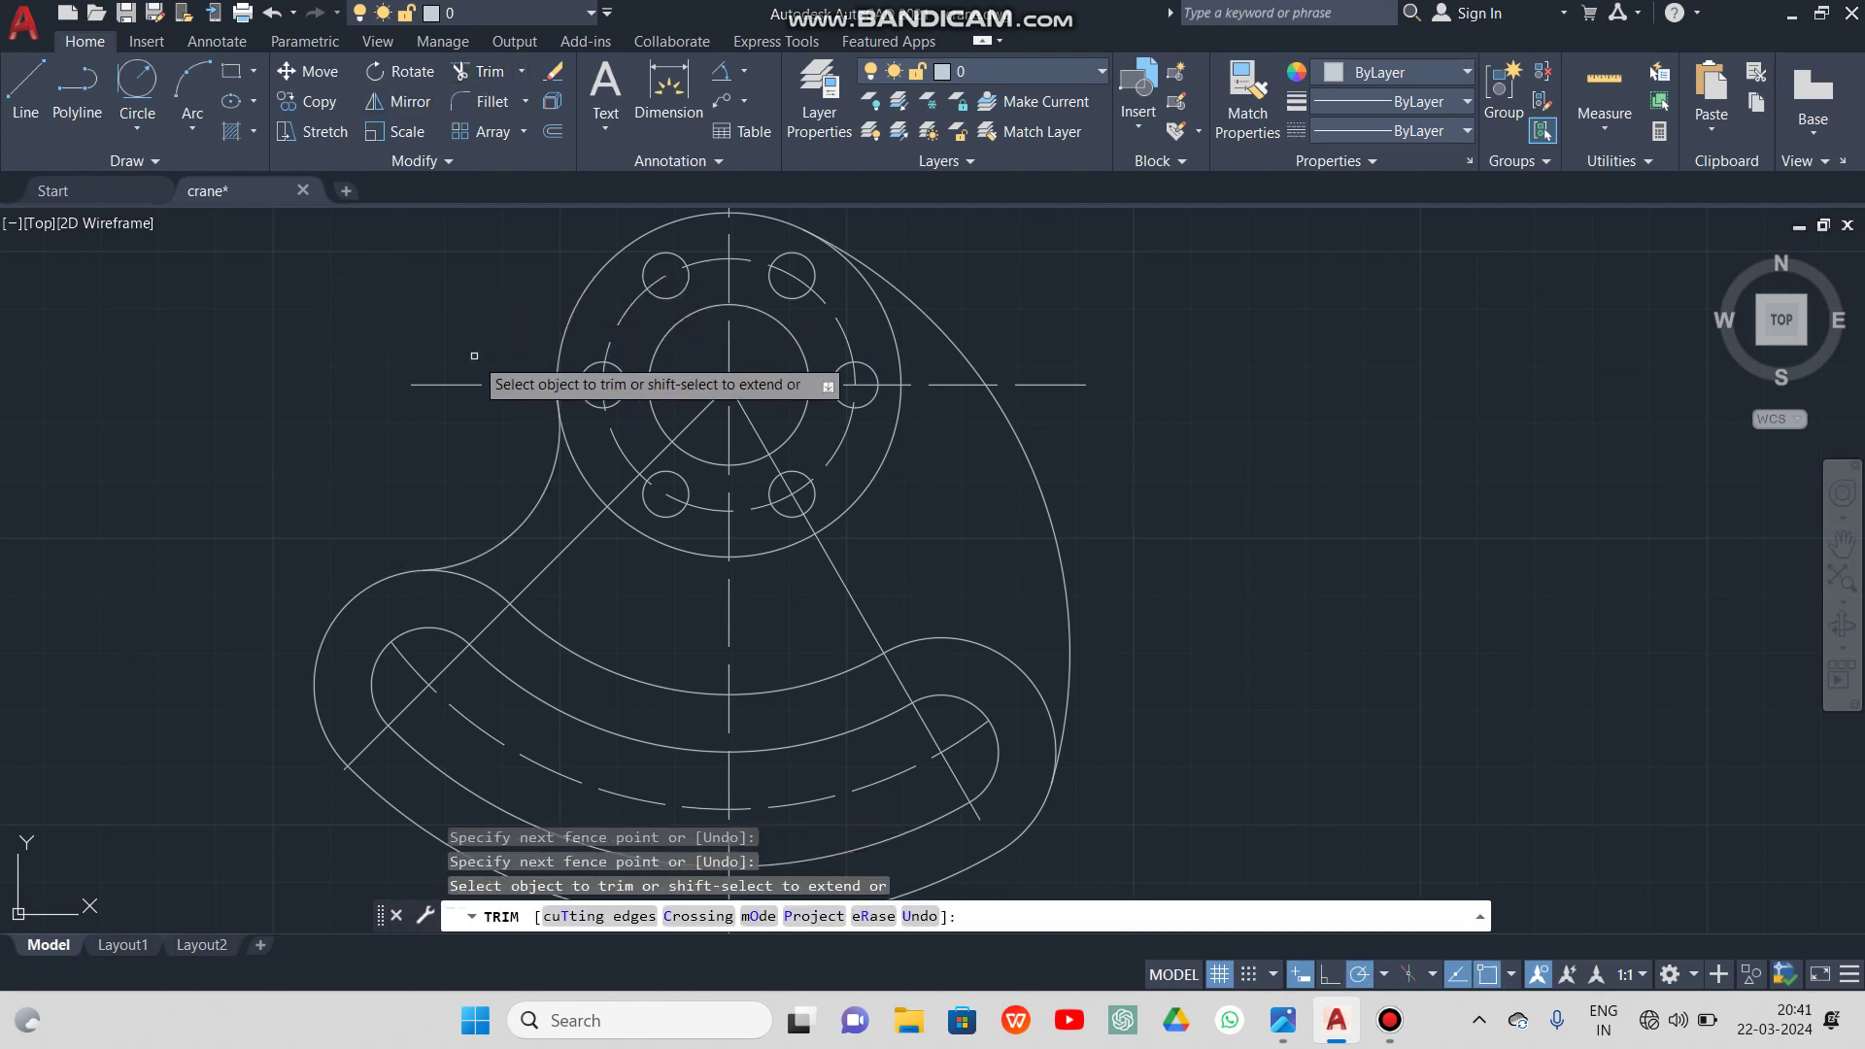
scroll(482, 364, up, 4)
click(666, 433)
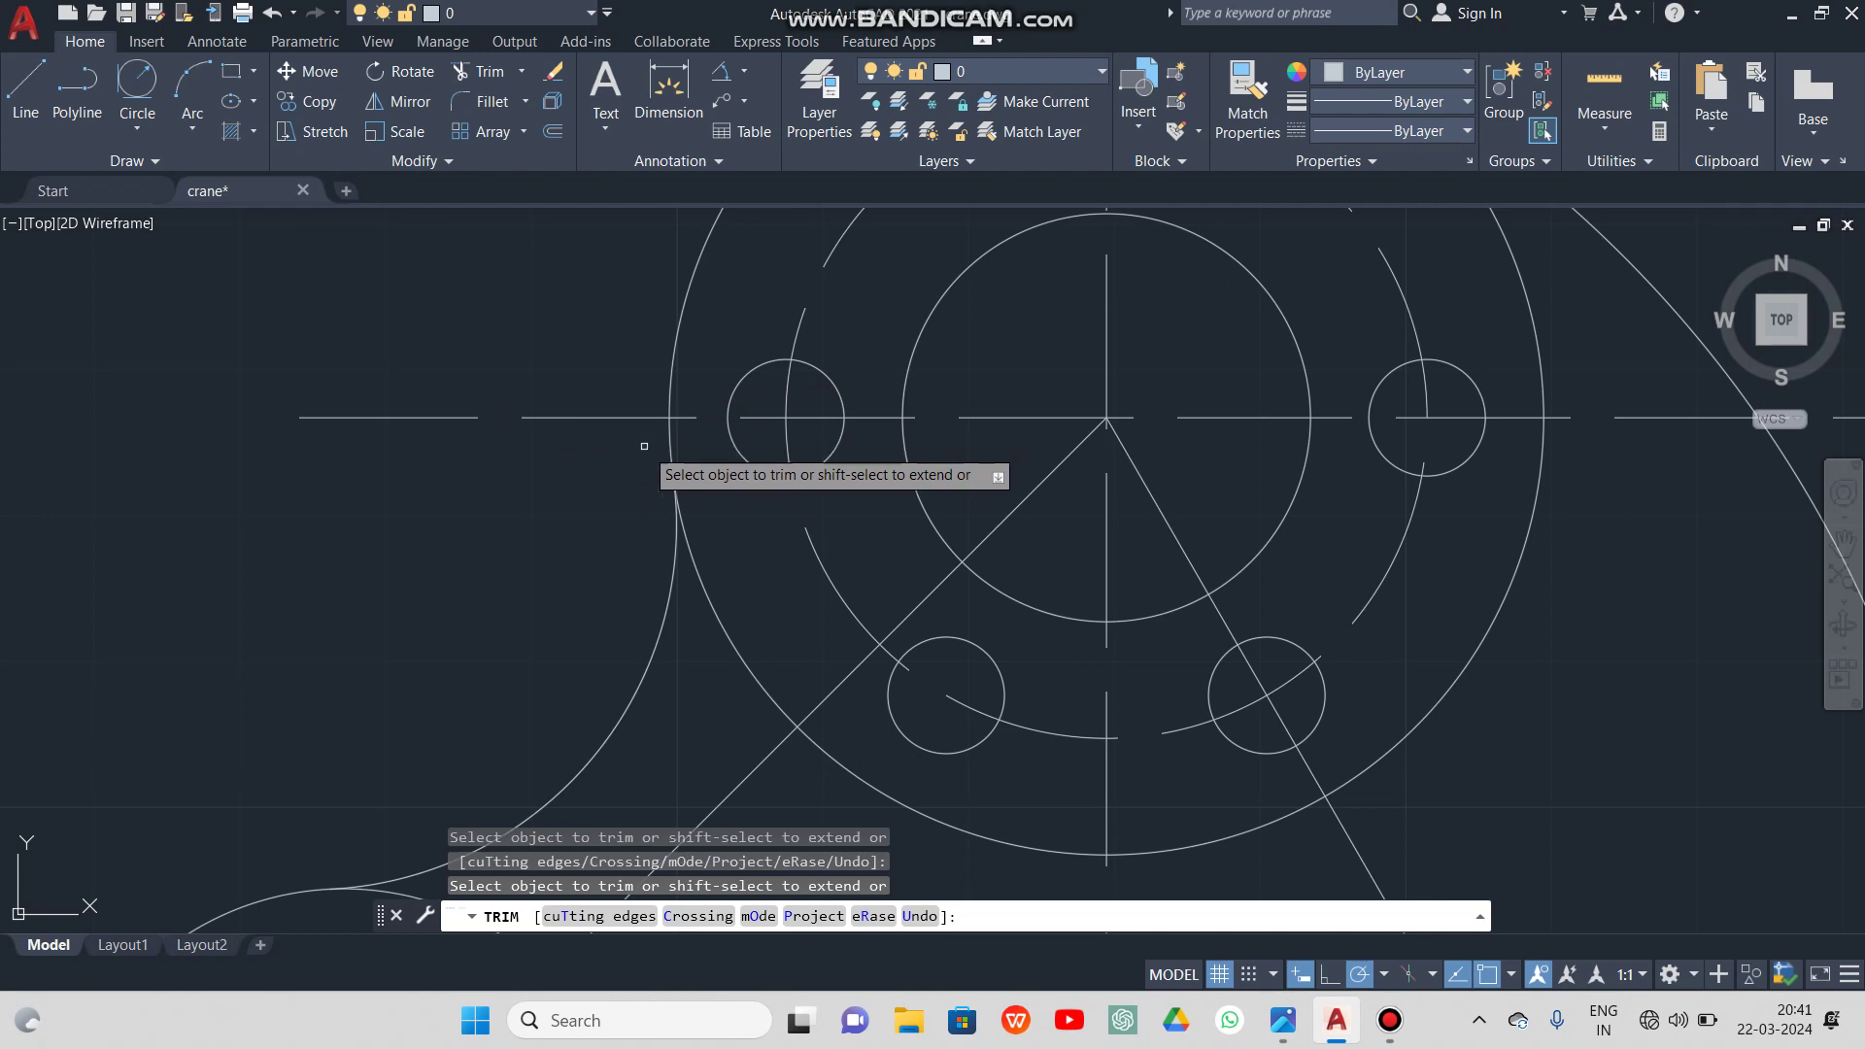
scroll(570, 531, down, 4)
scroll(482, 675, up, 4)
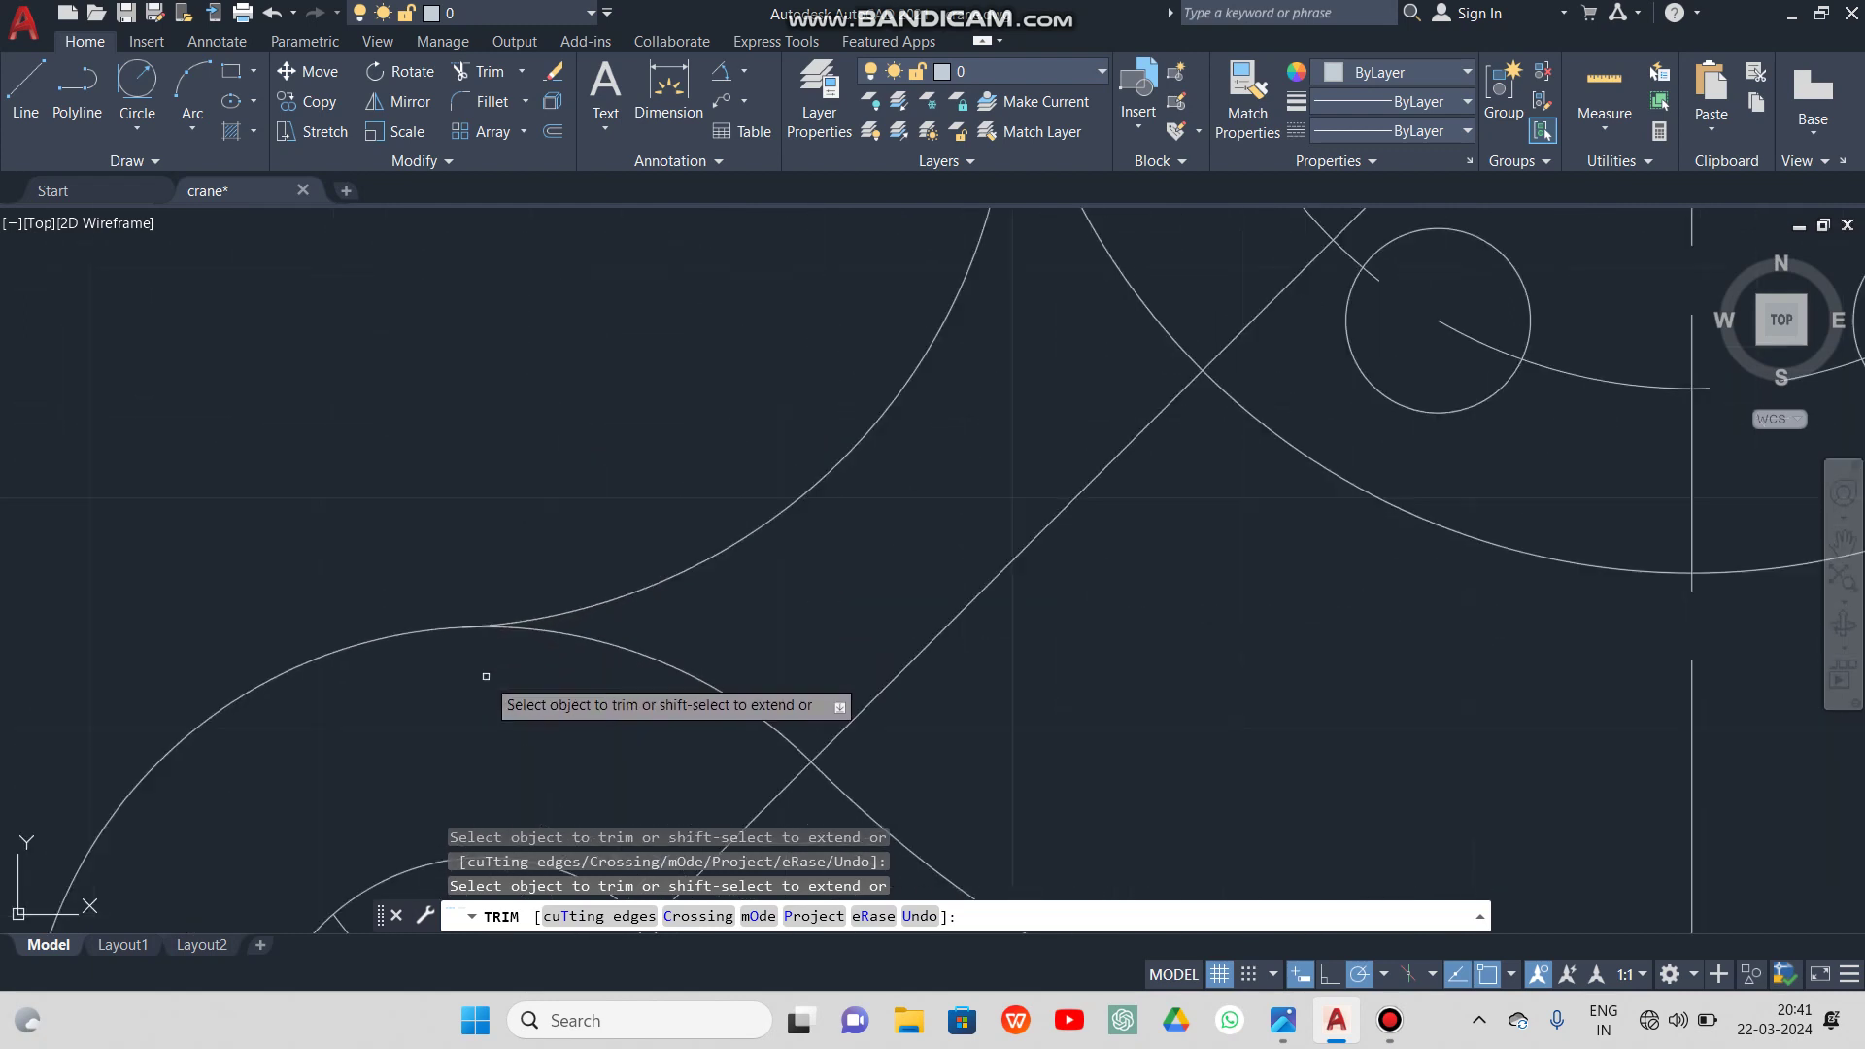
scroll(483, 674, down, 1)
scroll(426, 559, down, 8)
key(Escape)
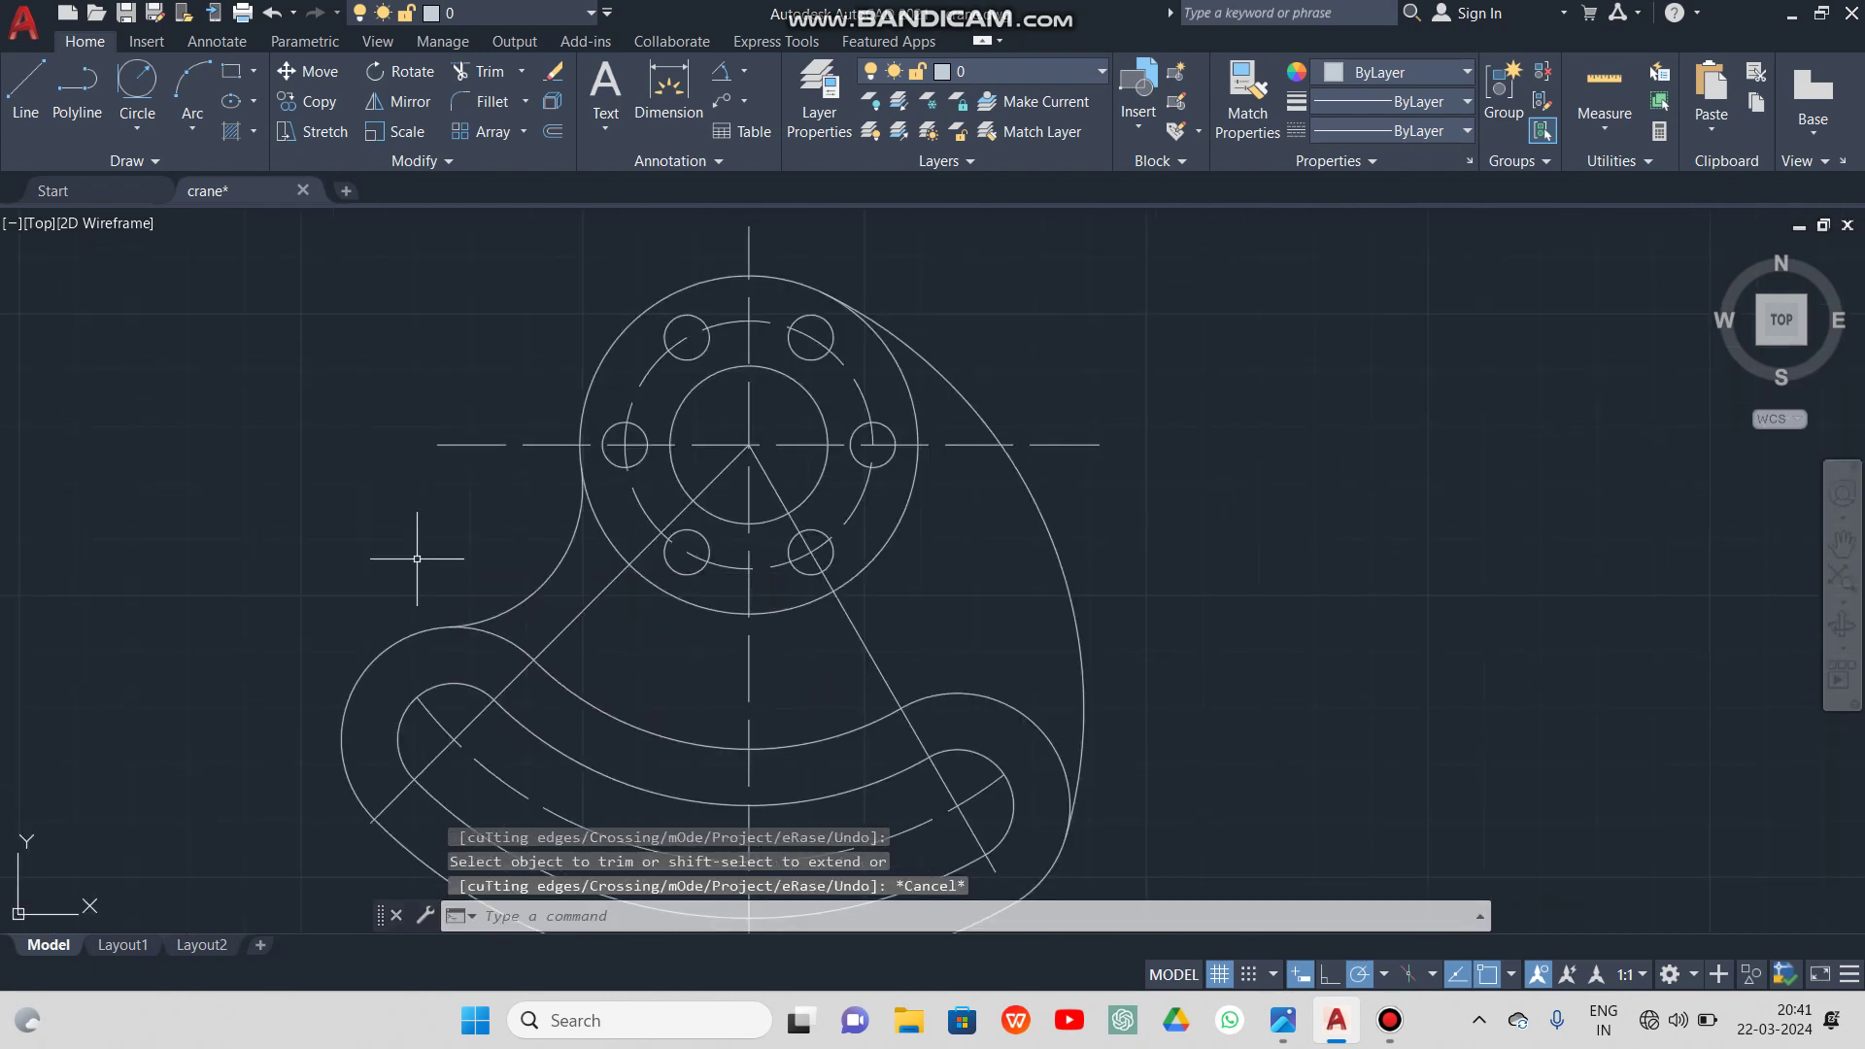
Open the quadrant reference image beside the drawing to compare it with the plate's outline, hub and slot
scroll(415, 557, up, 4)
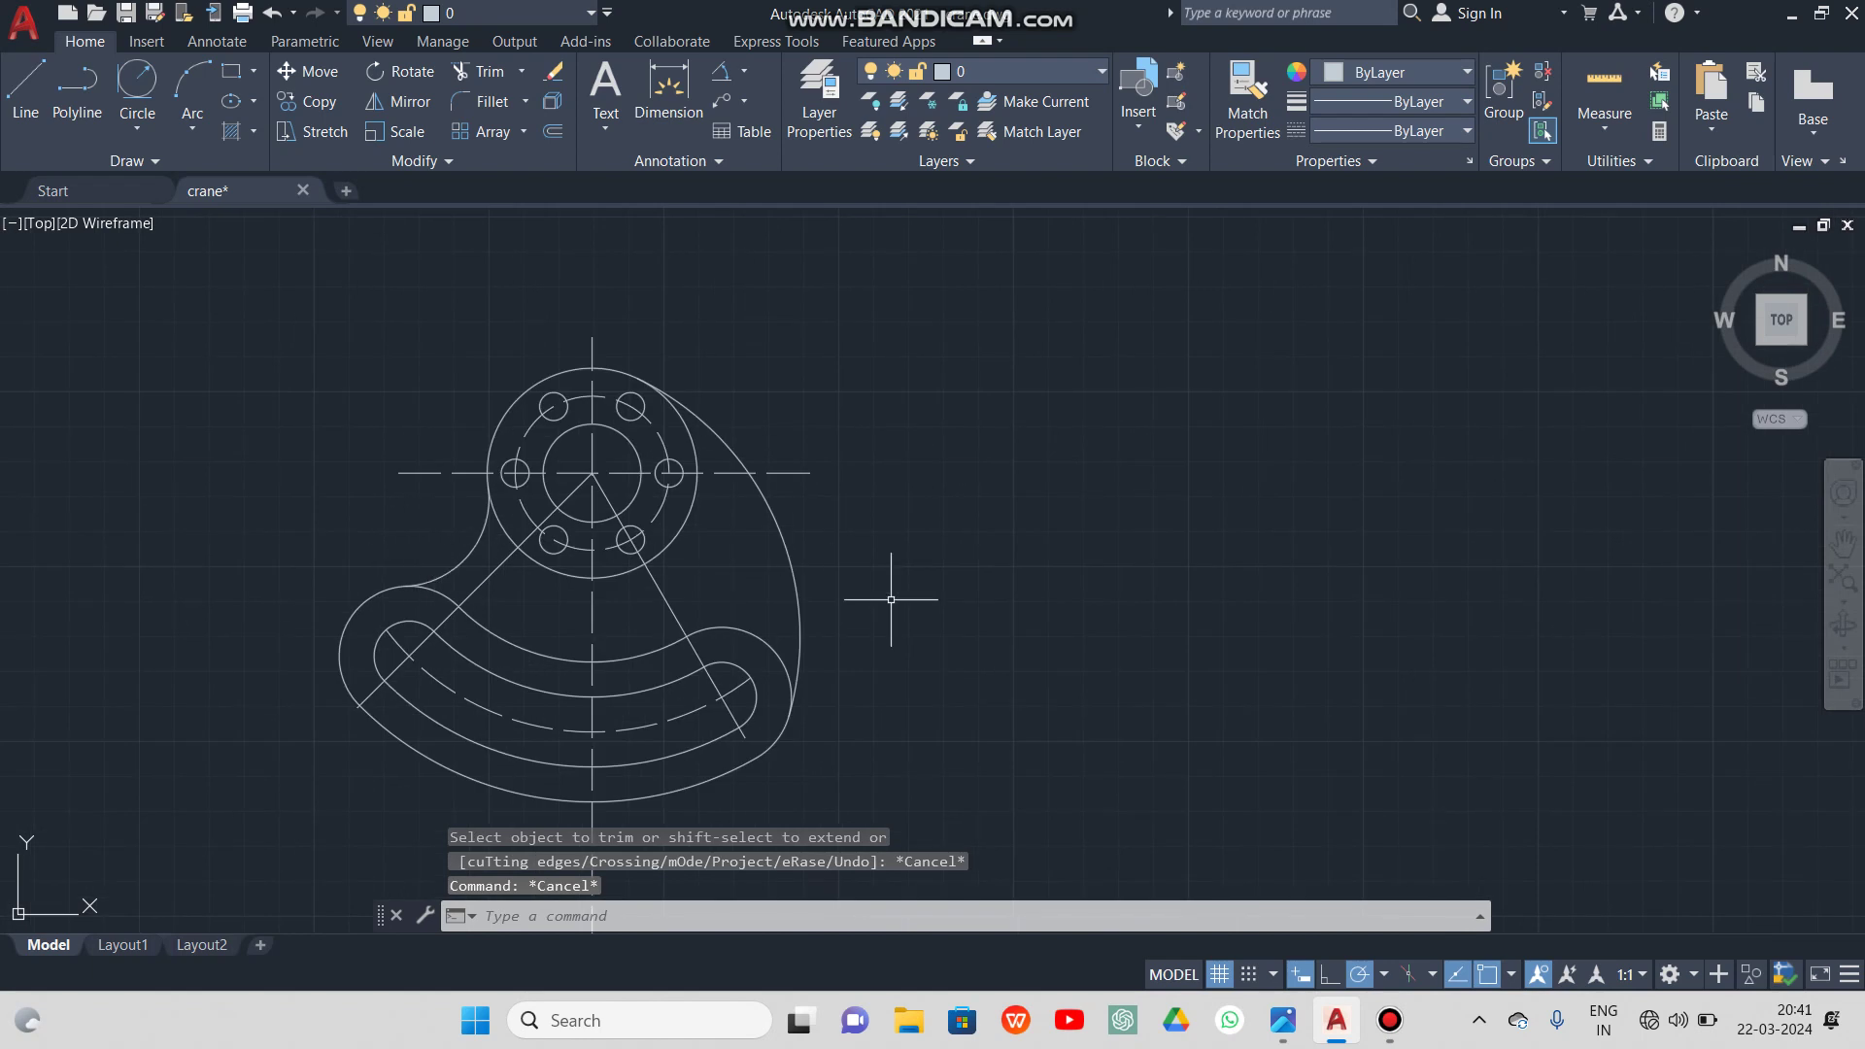
scroll(980, 724, up, 2)
scroll(1021, 729, down, 2)
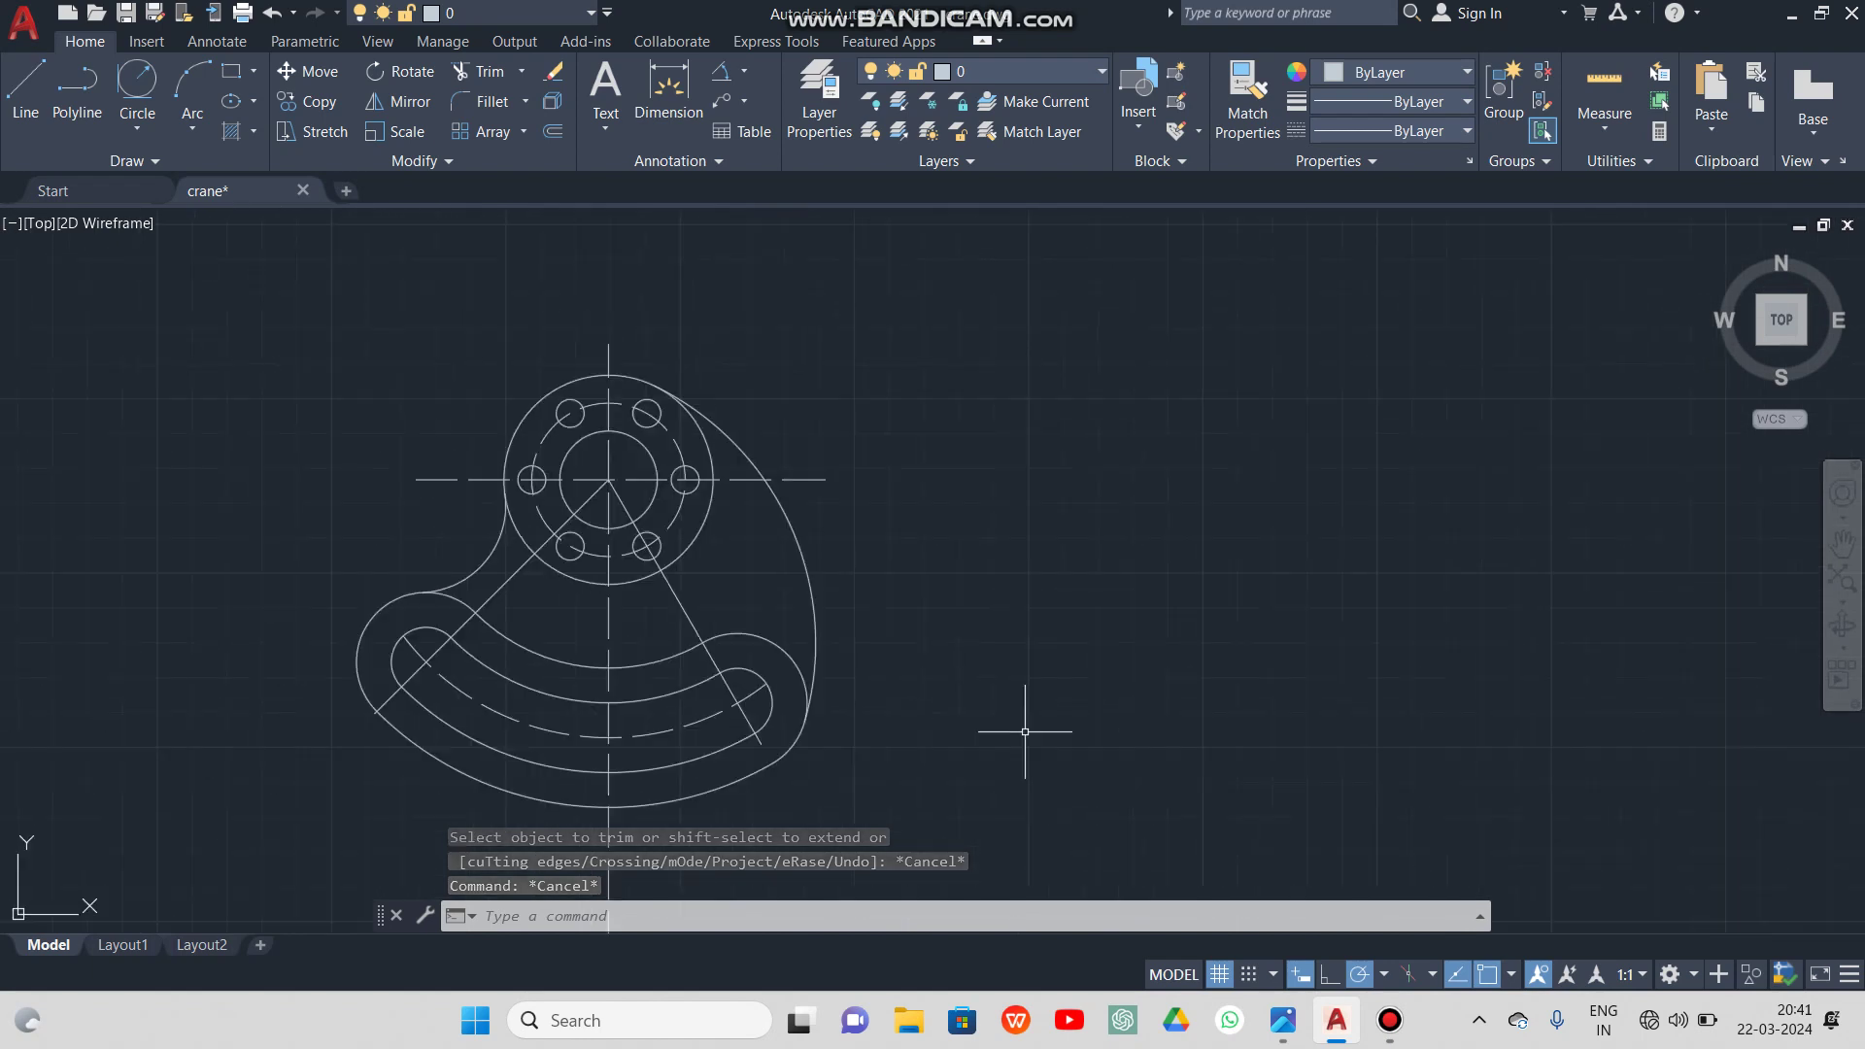
click(1298, 1028)
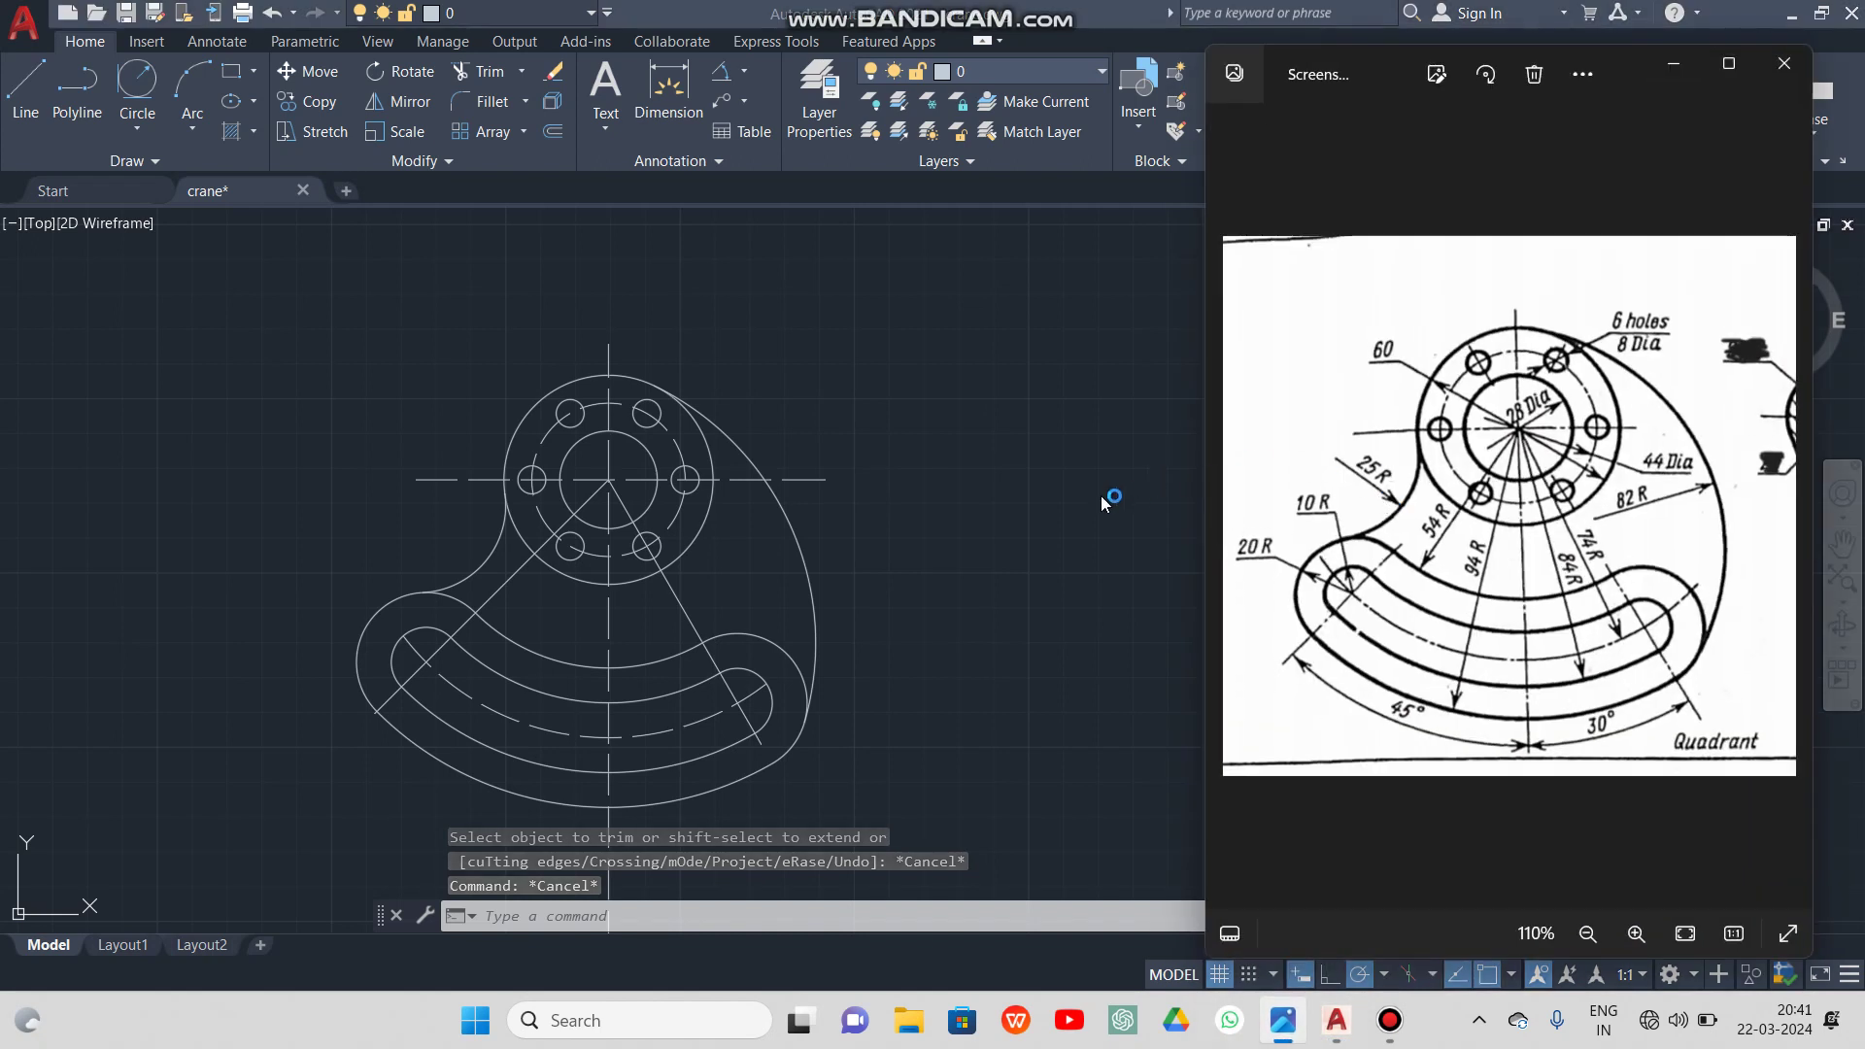